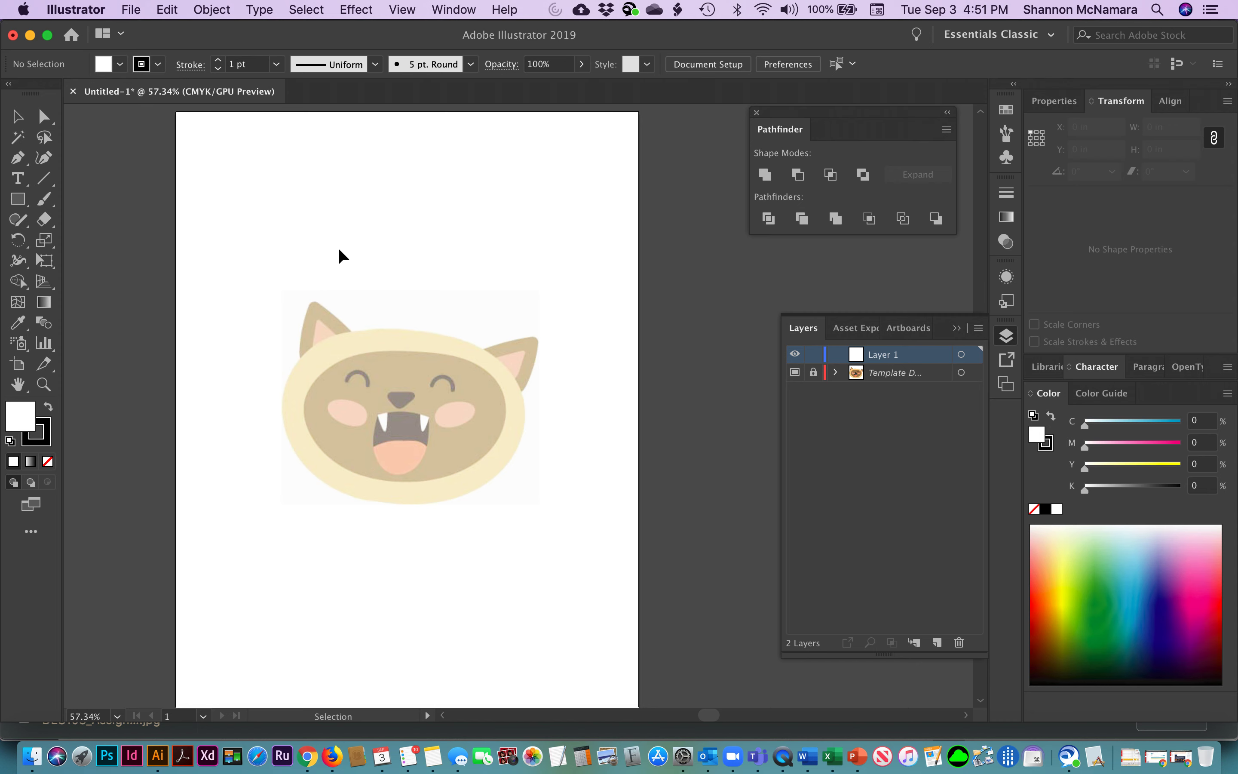
Create a three-sided polygon with a 0.6944 in radius over the cat's left ear.
key("z")
left_click_drag(261, 274, 395, 402)
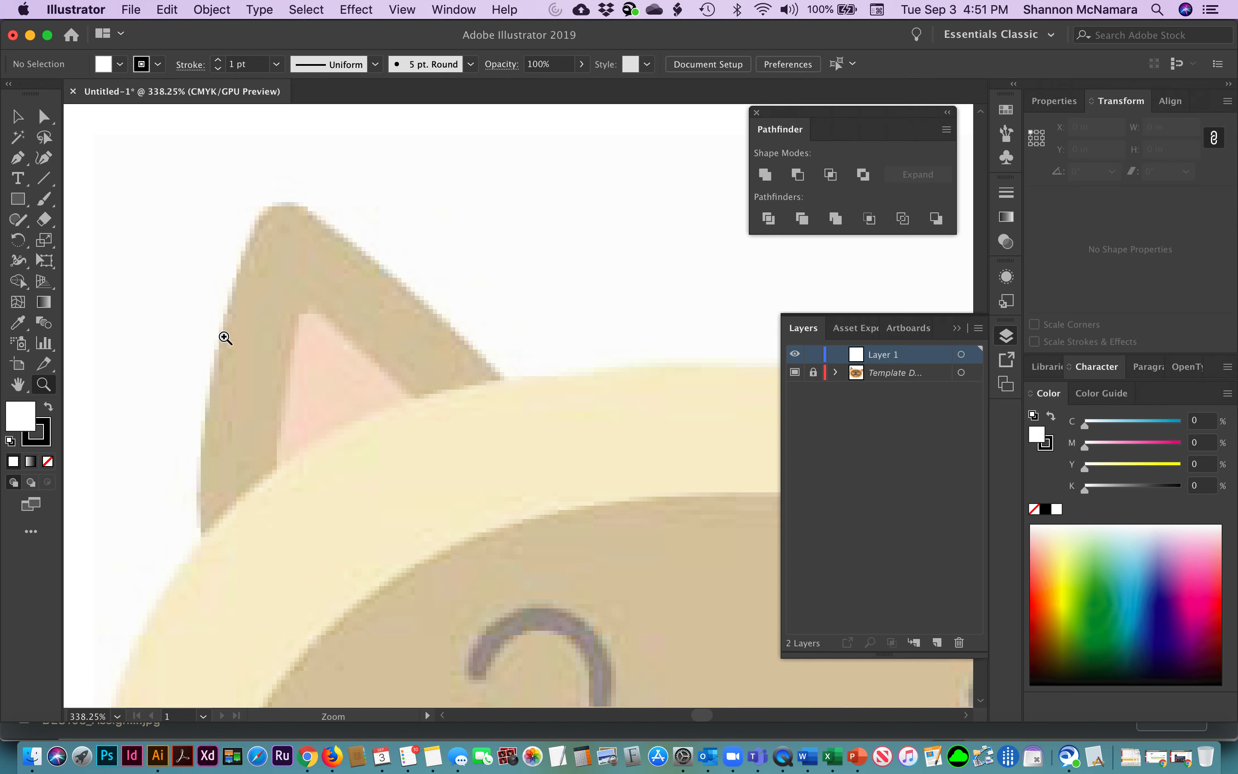
left_click(19, 199)
left_click_drag(19, 201, 80, 261)
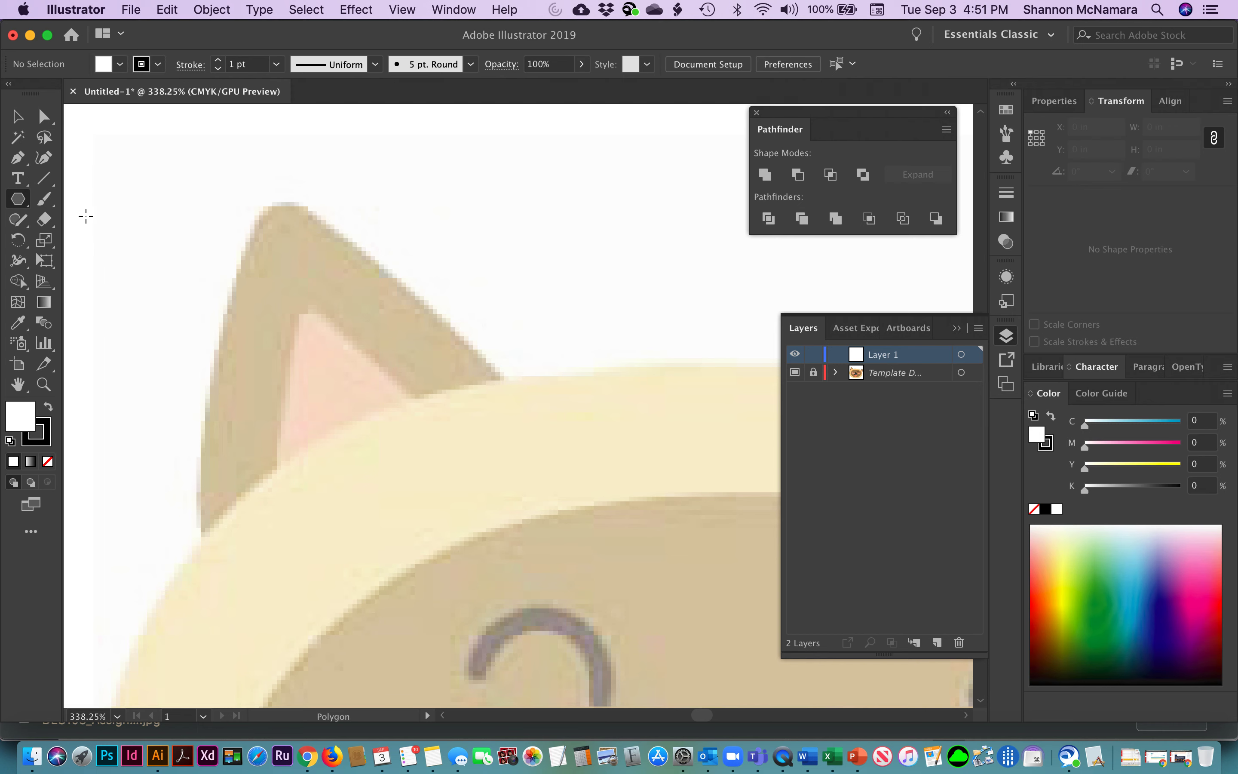
left_click(300, 270)
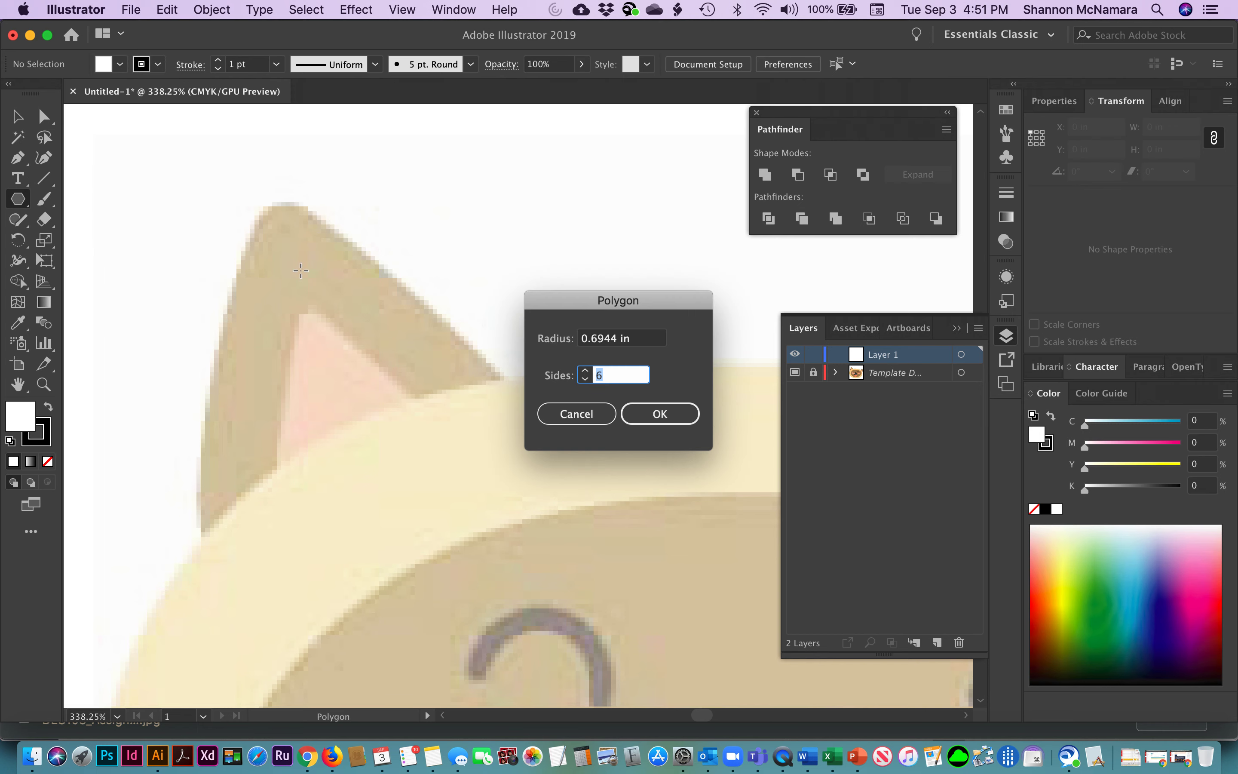
left_click(585, 380)
left_click(585, 380)
left_click(585, 379)
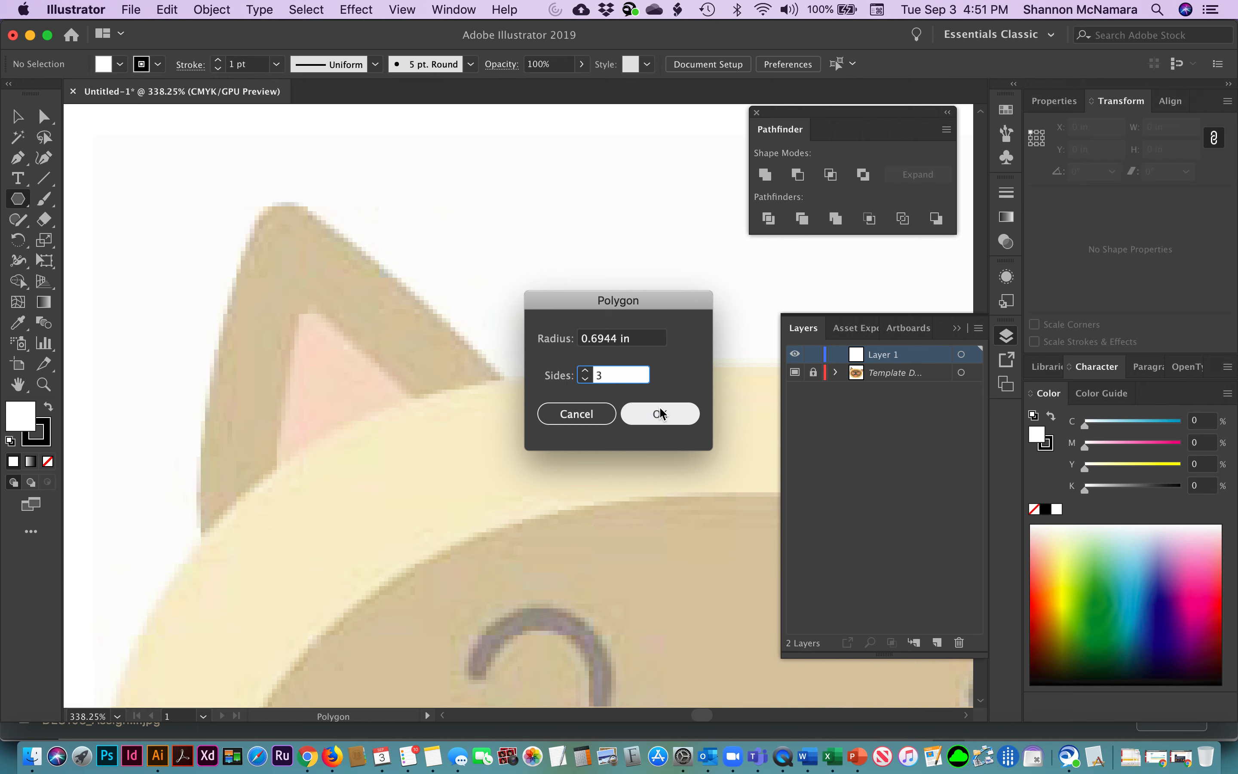
left_click(666, 421)
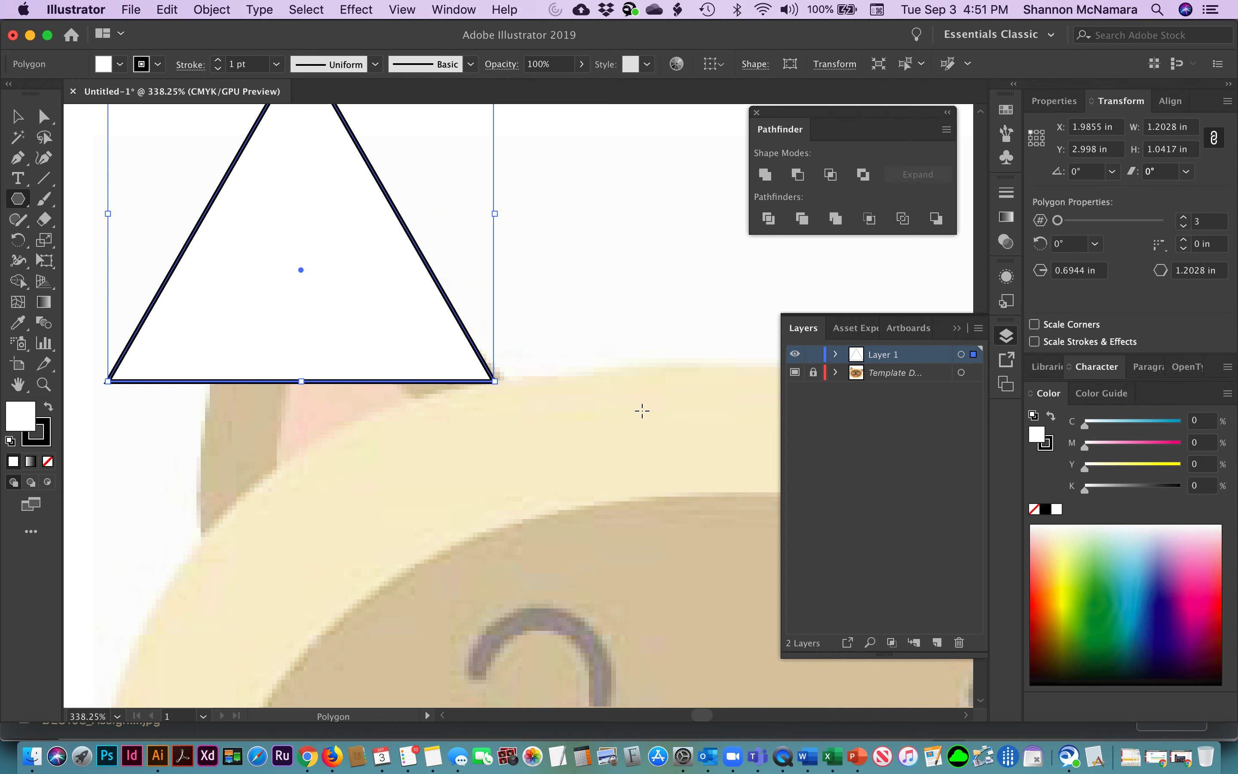
Remove the triangle's fill and give it a bright magenta-pink stroke.
key("super+minus")
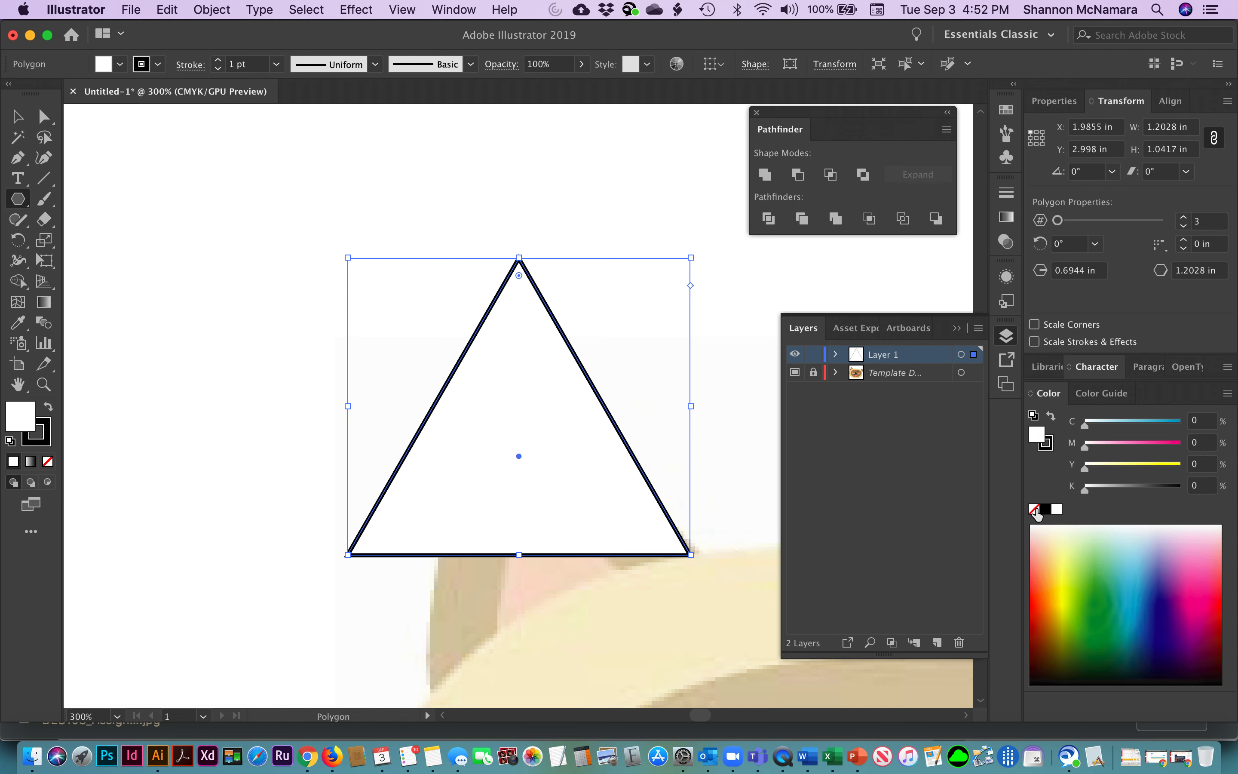
left_click(995, 35)
left_click(1015, 67)
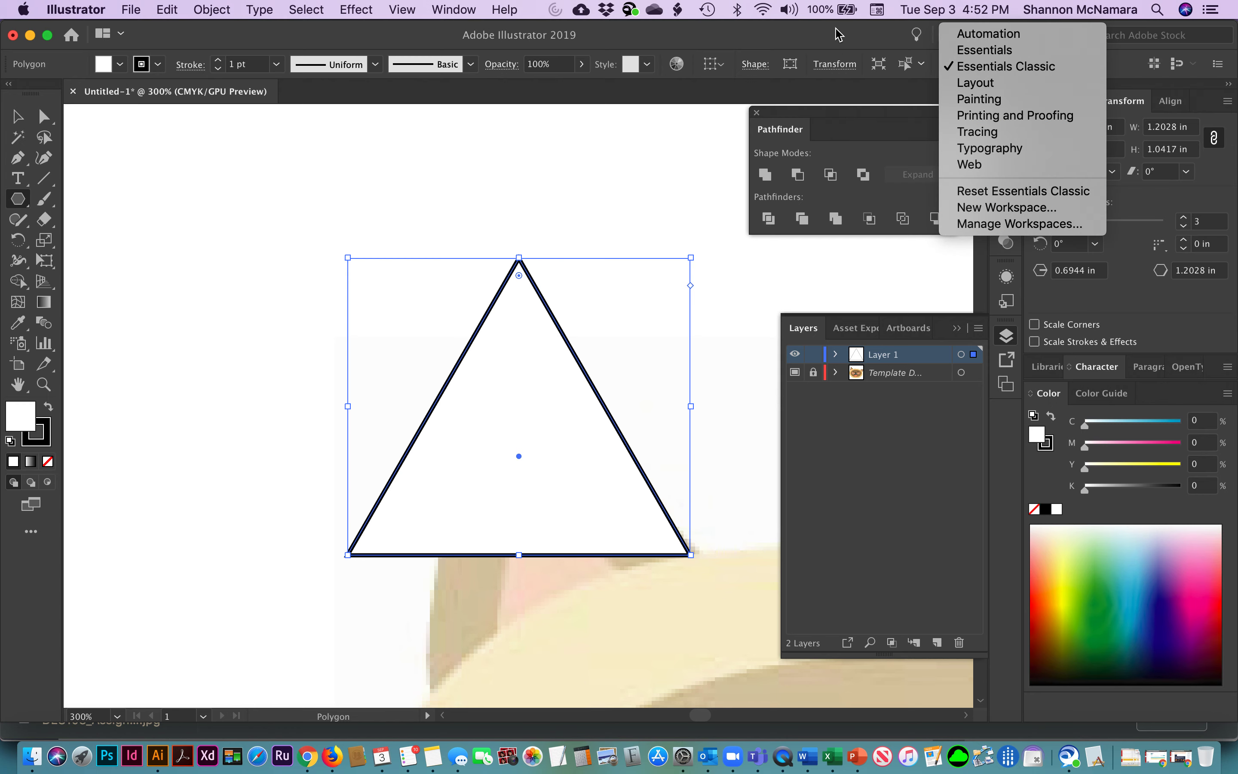
left_click(1034, 510)
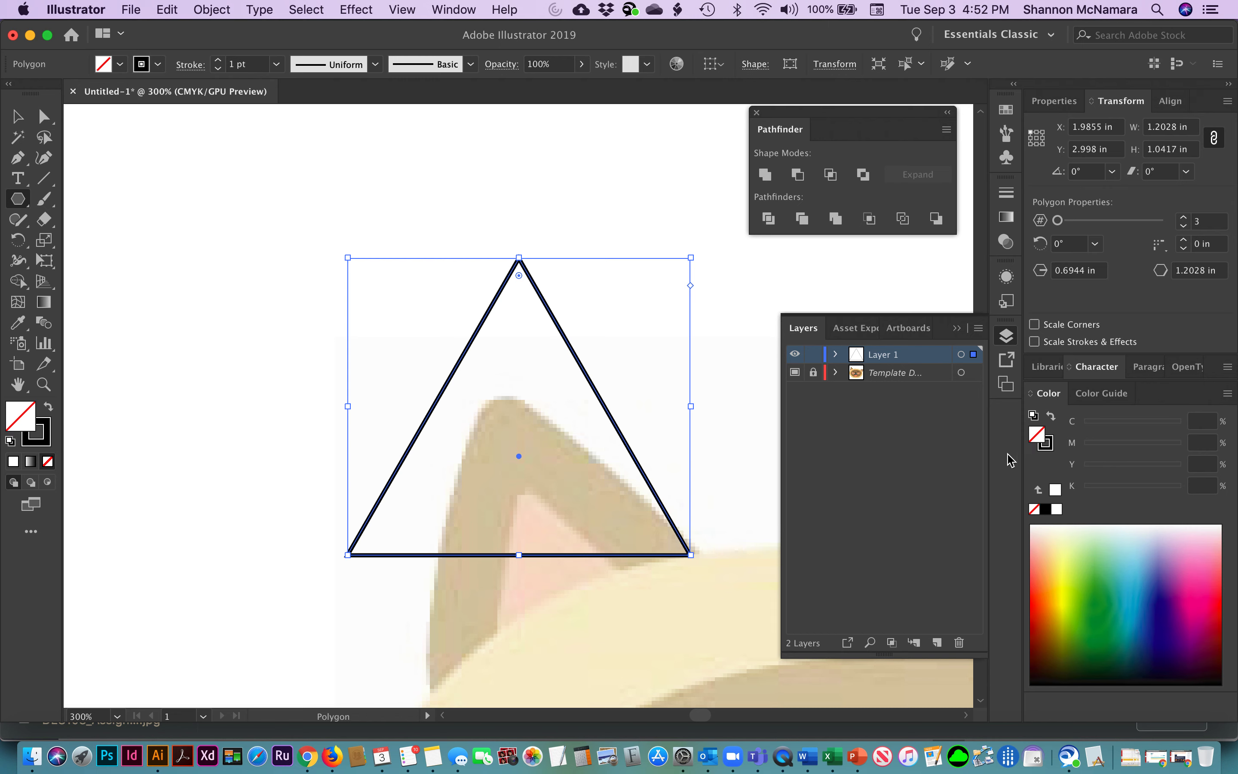
left_click(1044, 445)
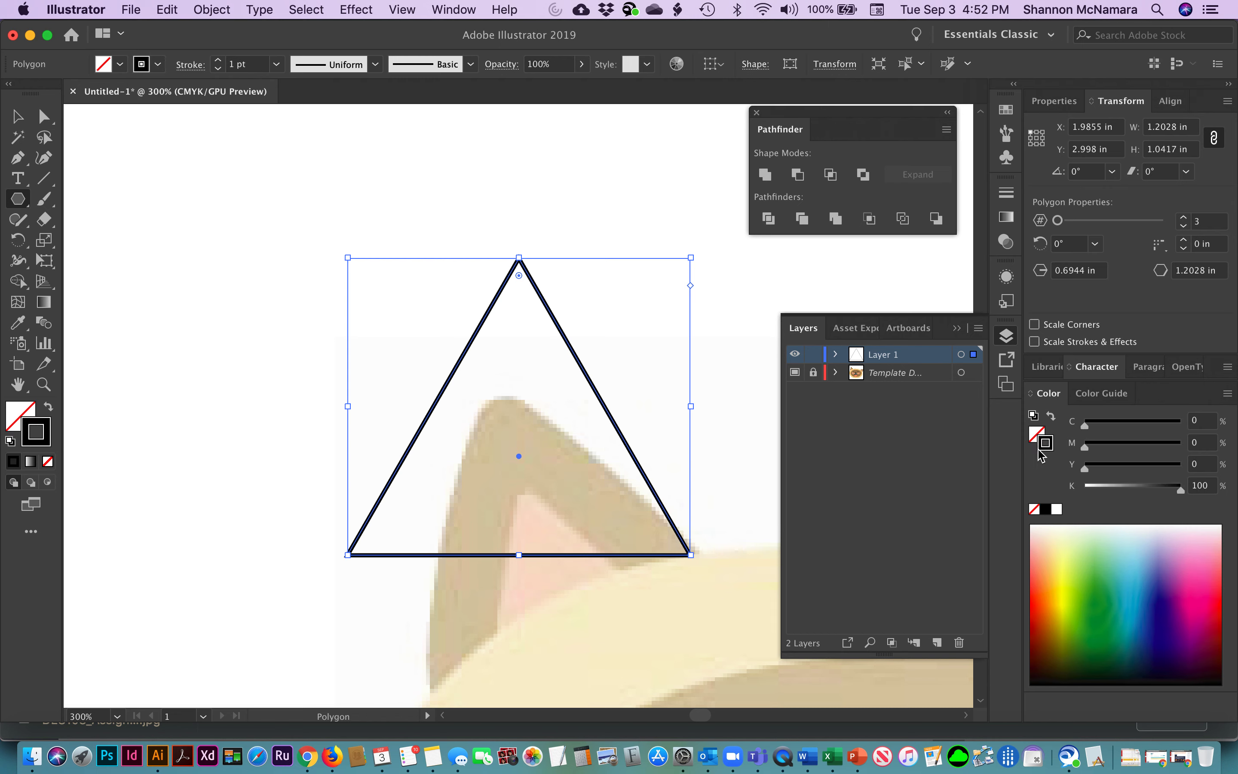
left_click(1195, 581)
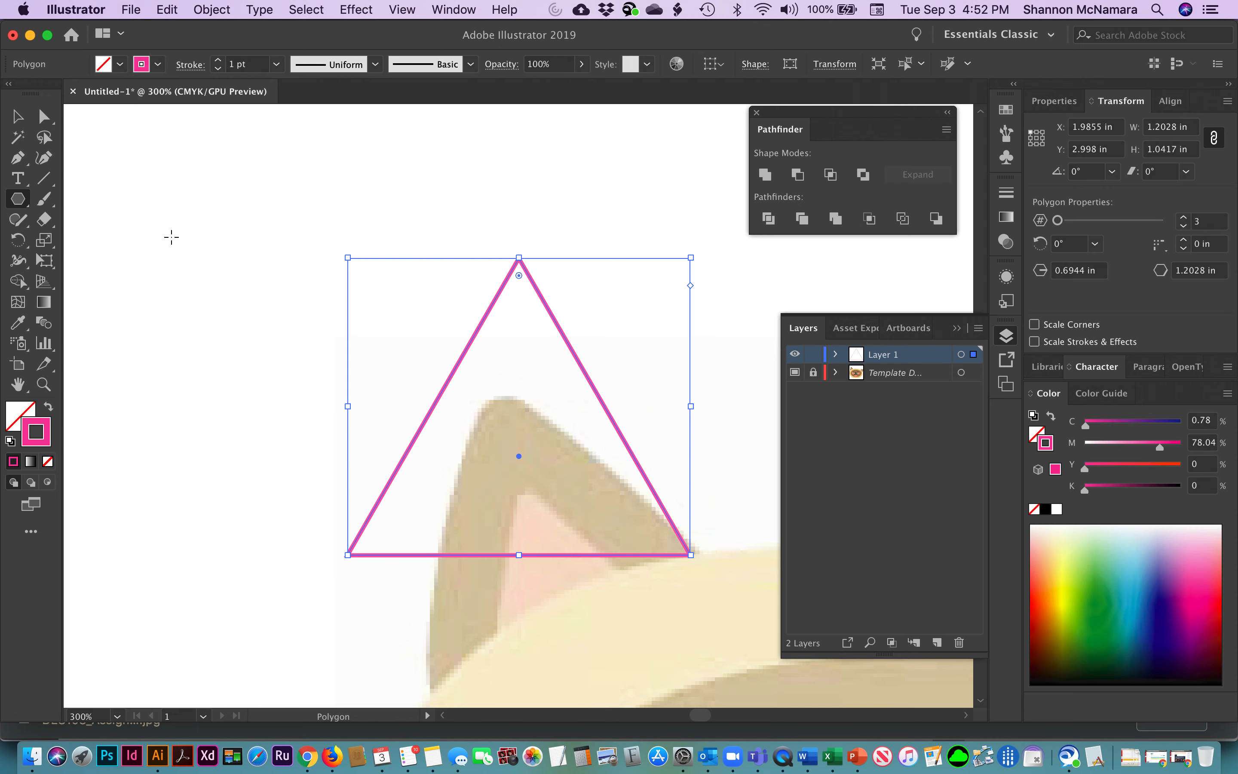
Round the triangle's corners to about 0.11 in, then rotate it about 20° and place it over the left ear.
left_click(17, 117)
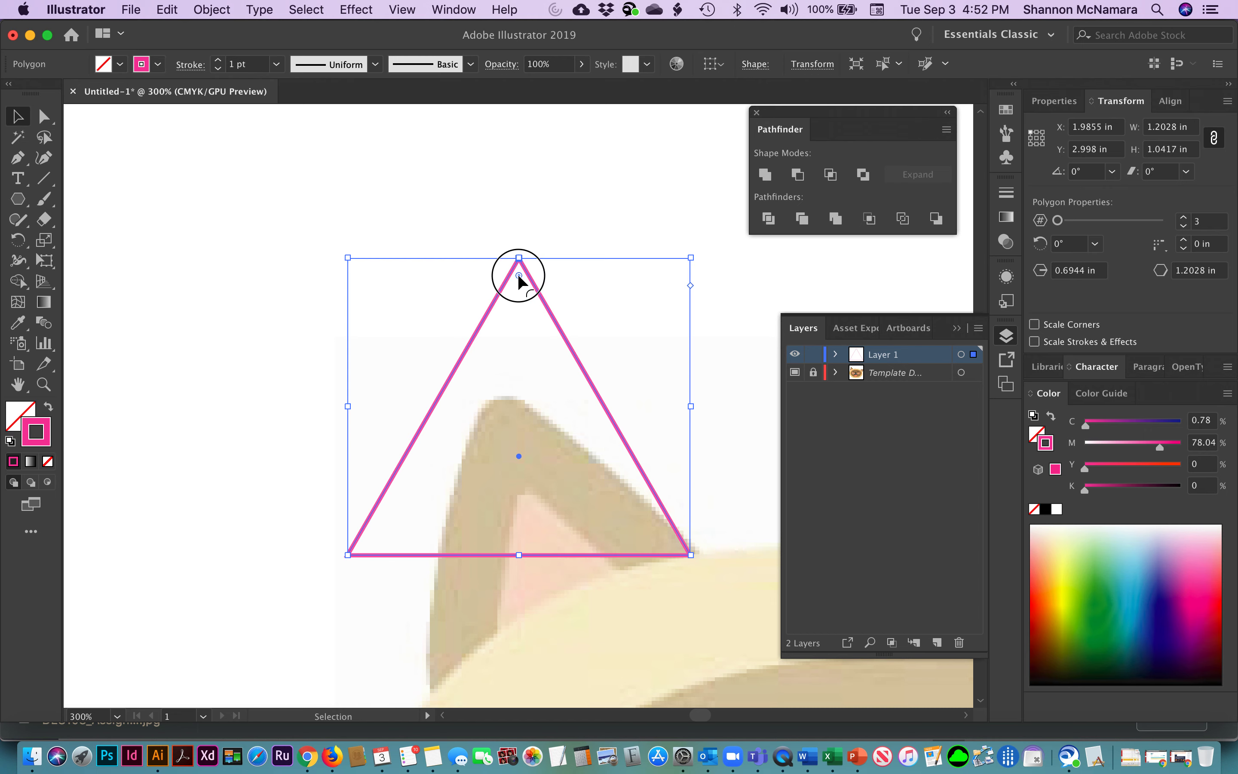
left_click_drag(517, 285, 514, 320)
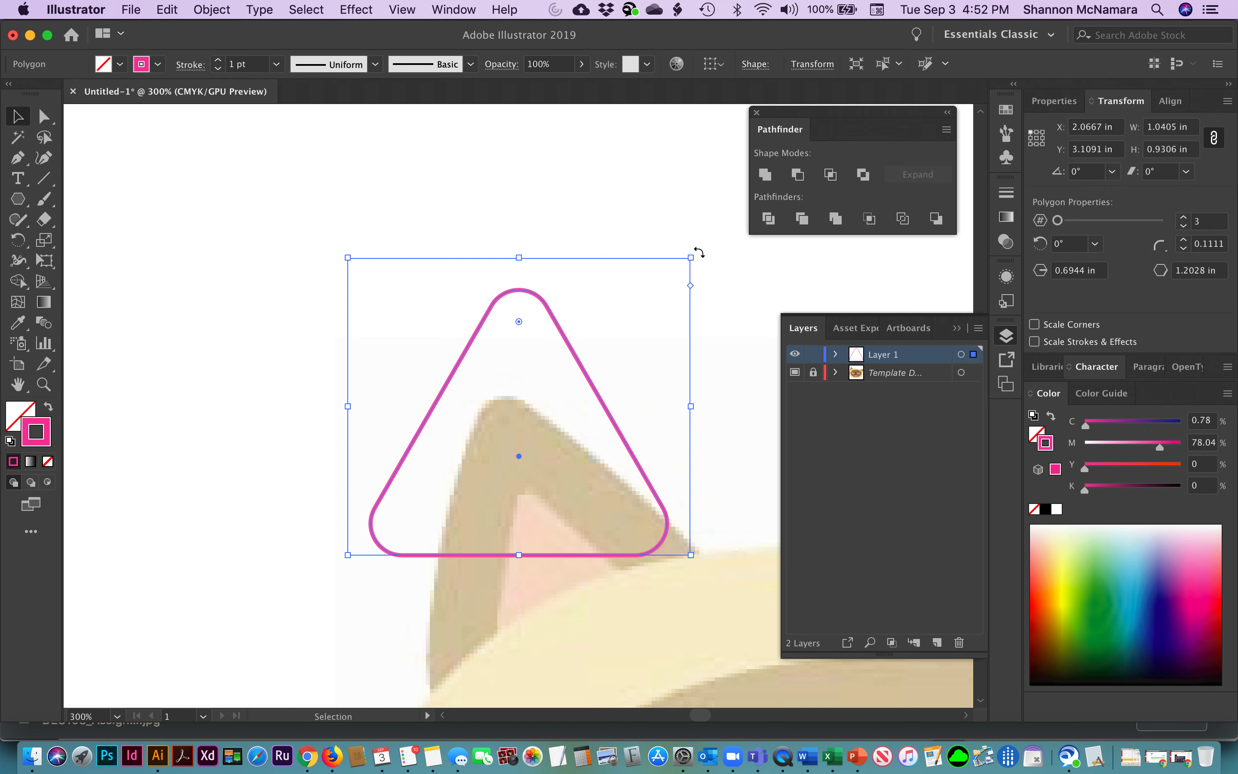
left_click_drag(698, 252, 613, 199)
left_click_drag(472, 298, 503, 395)
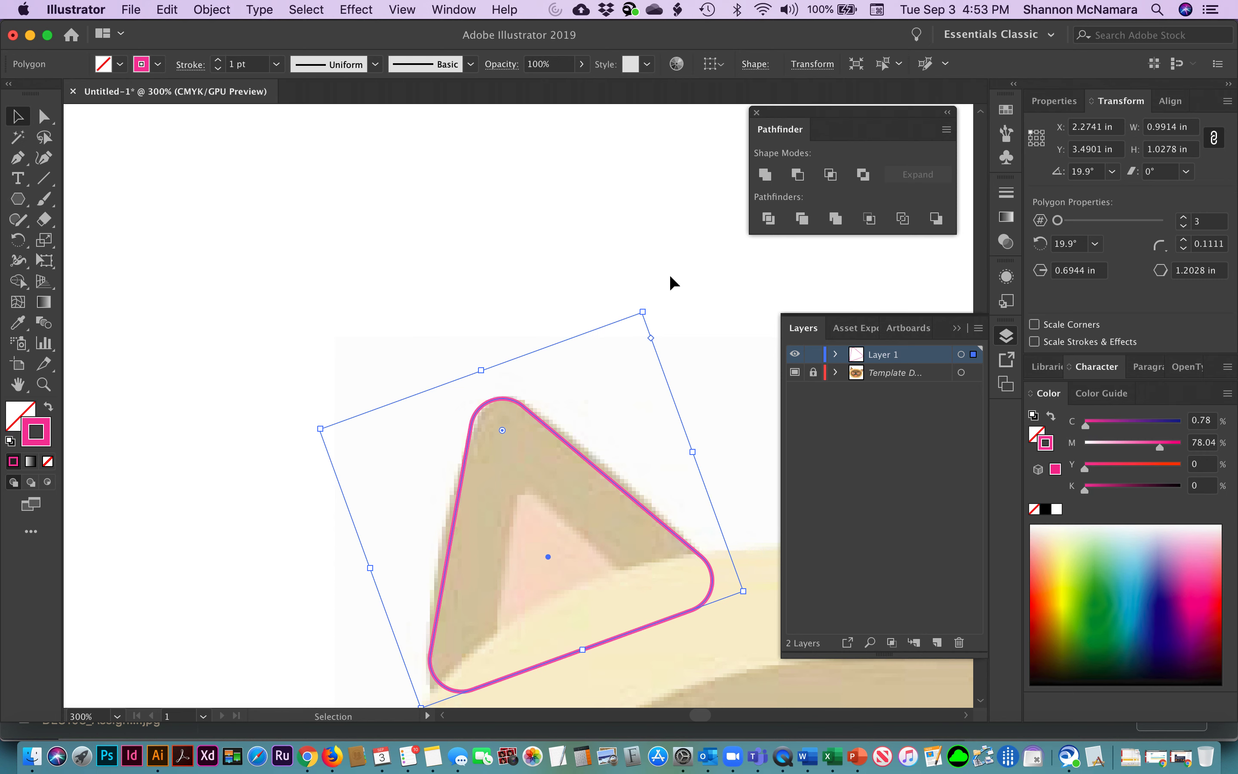
Stretch the rounded triangle's sides to about 1.11 by 1.18 in overall to cover the outer left ear, and deselect it.
scroll(668, 278, "down", 1)
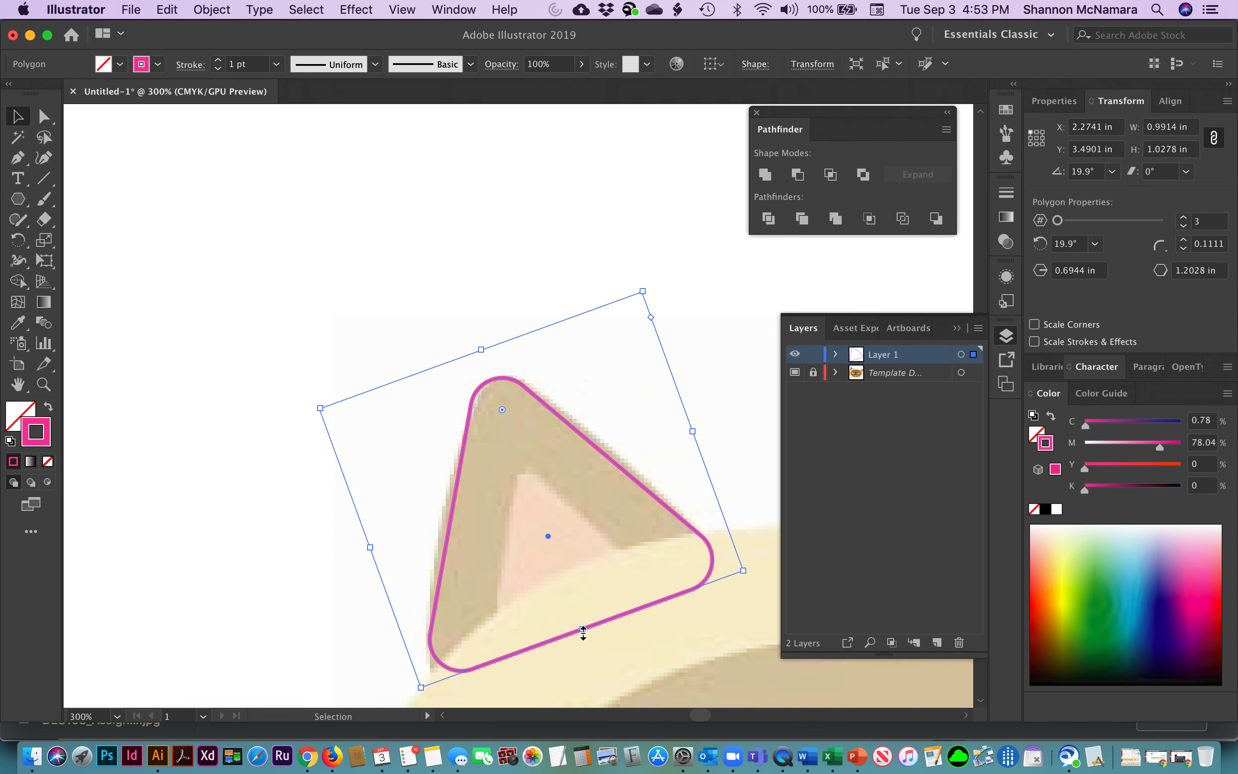
left_click_drag(583, 632, 581, 656)
left_click_drag(481, 351, 480, 342)
left_click_drag(694, 436, 712, 435)
left_click_drag(372, 556, 358, 567)
left_click_drag(589, 651, 589, 663)
key("super+minus")
key("super+minus")
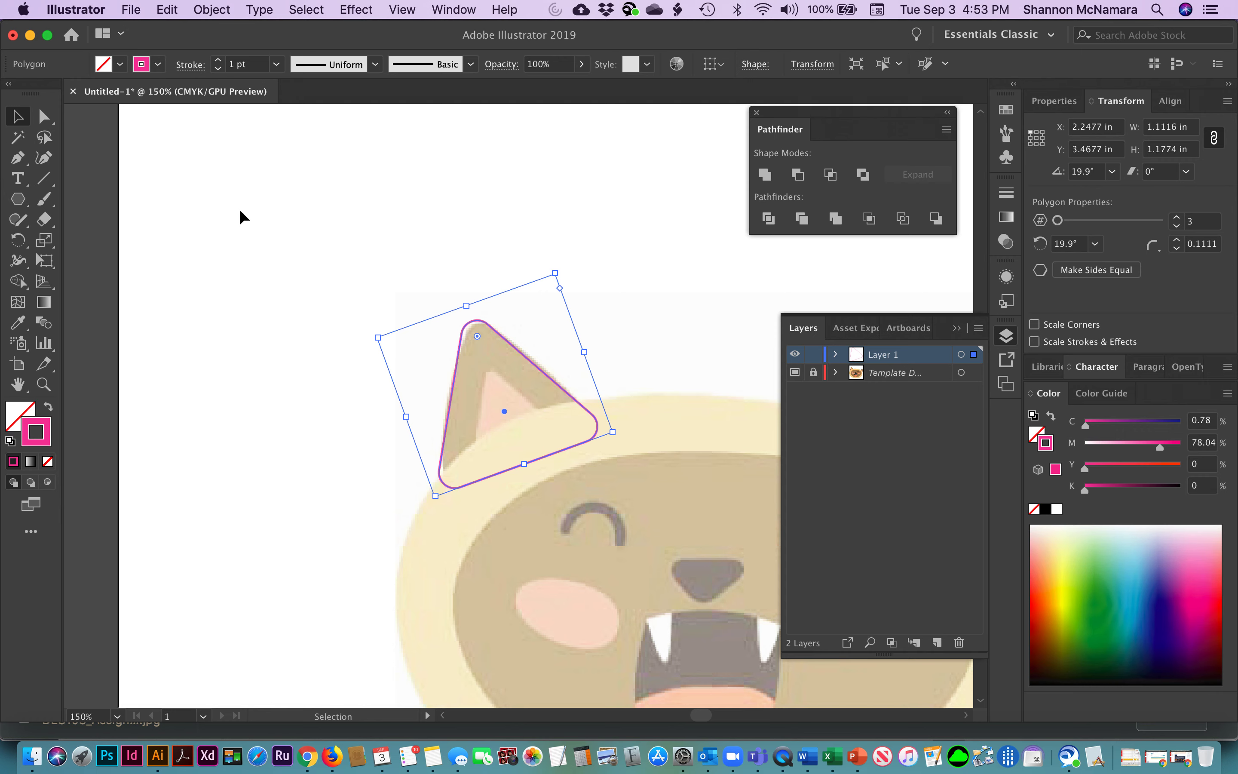
left_click(170, 200)
Create a second three-sided polygon with a 0.6944 in radius above the cat's head.
left_click_drag(663, 470, 511, 428)
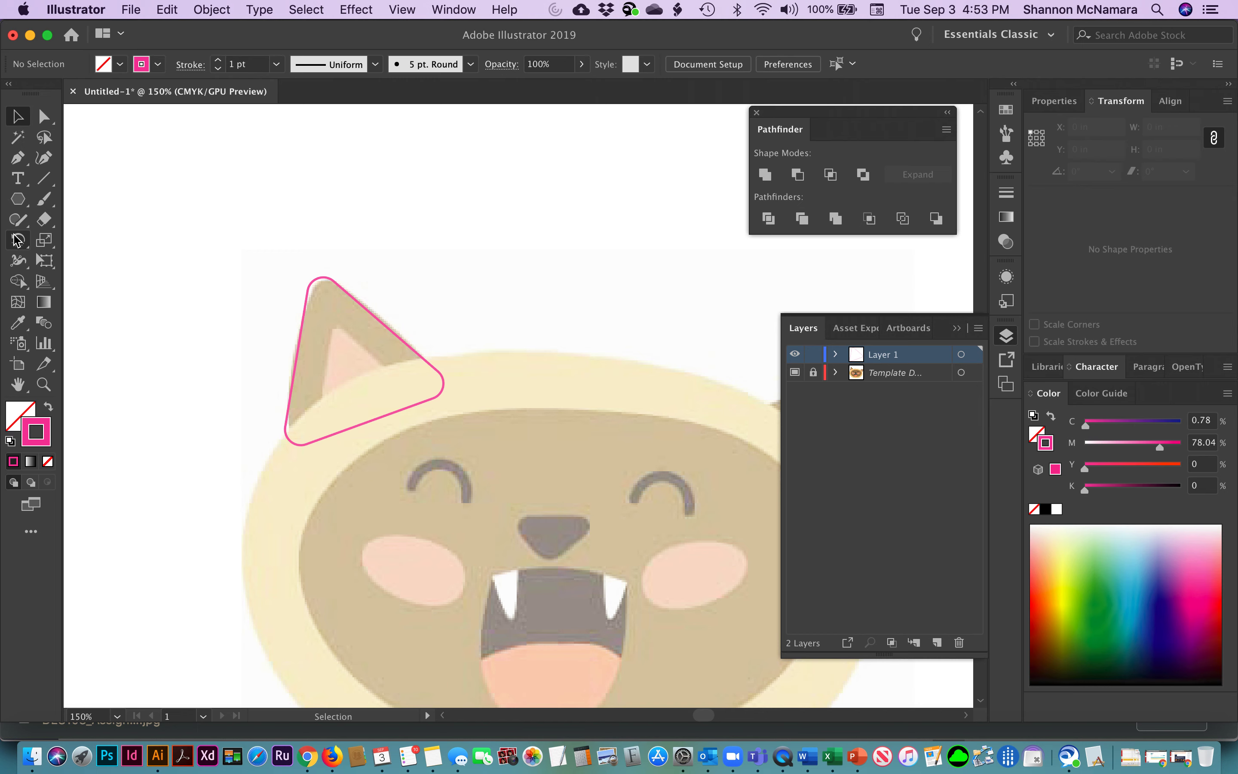
left_click(19, 199)
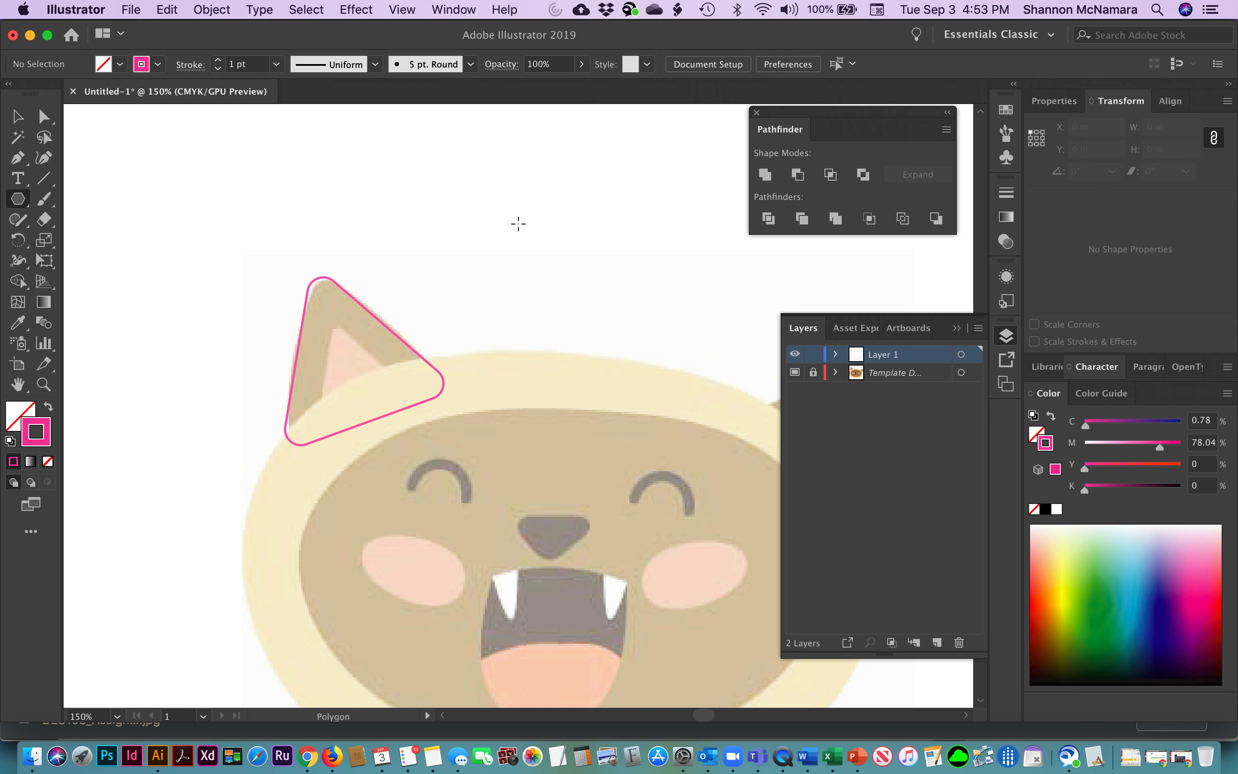
left_click(522, 273)
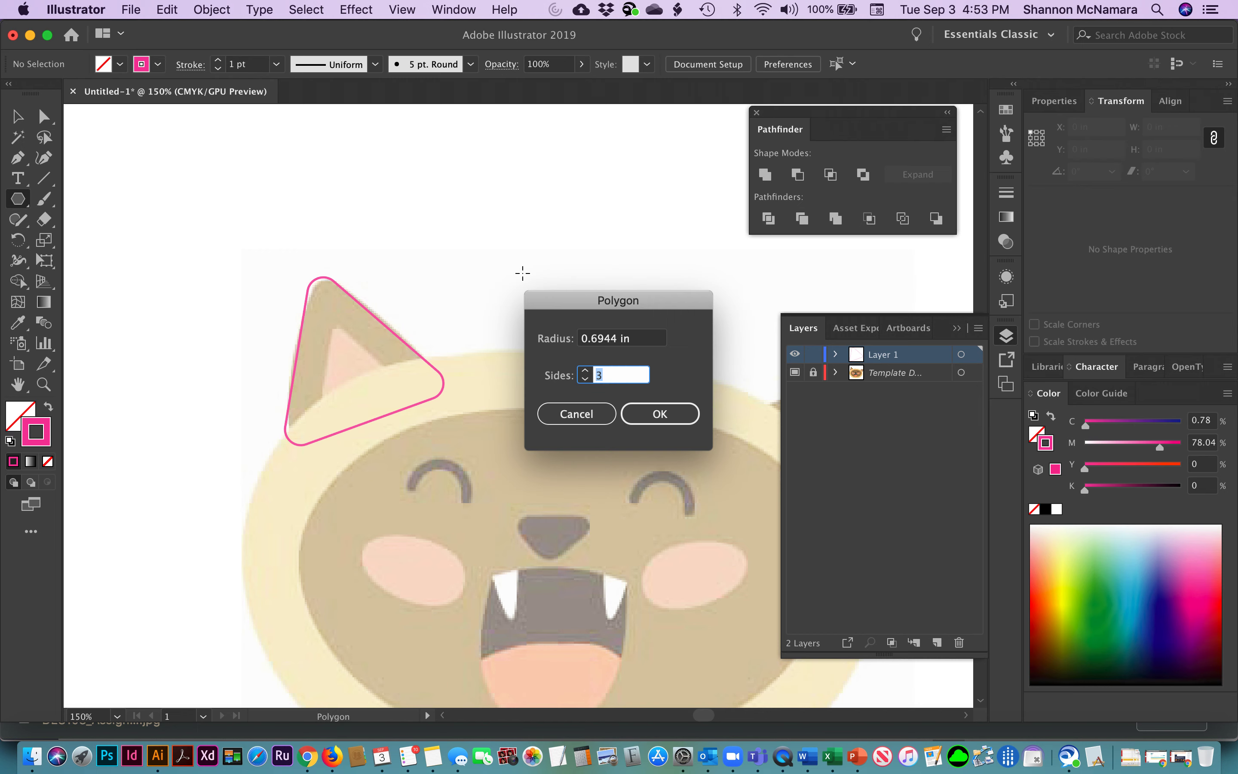
left_click(664, 419)
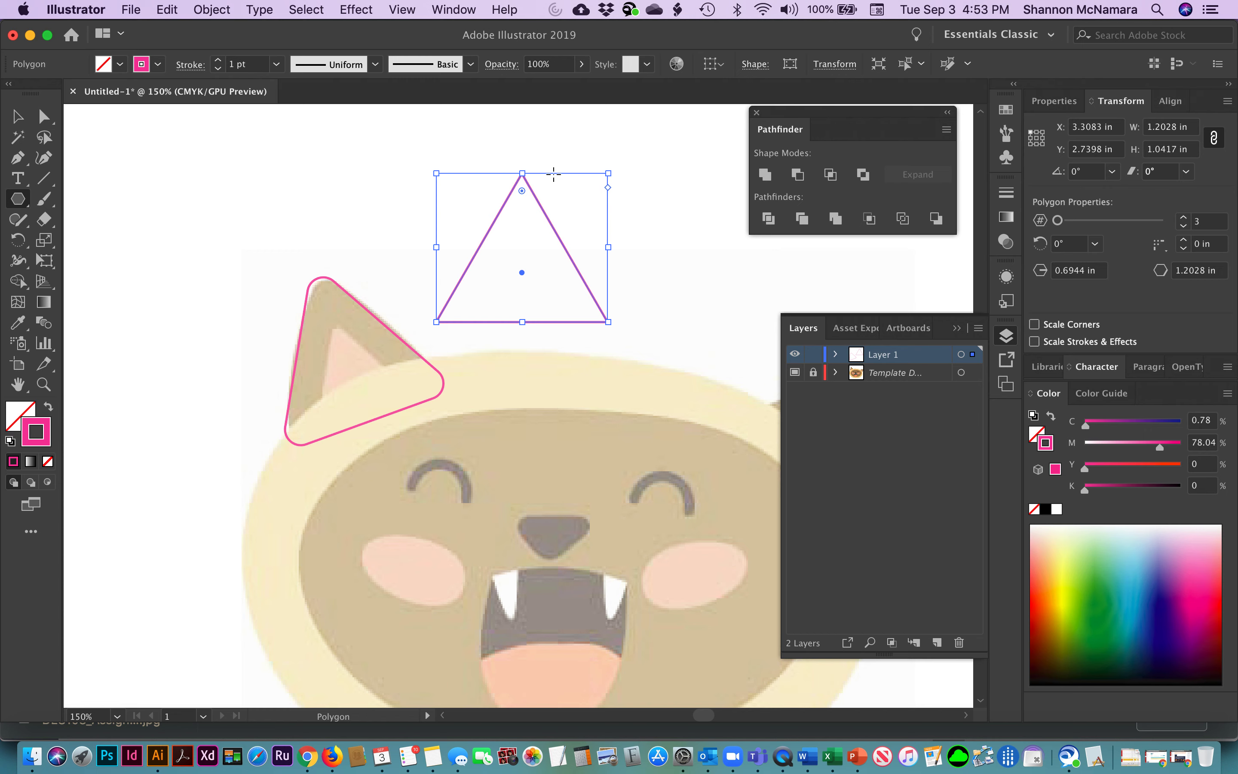
Move the second triangle onto the pink inner part of the left ear and rotate it about 16°.
key("v")
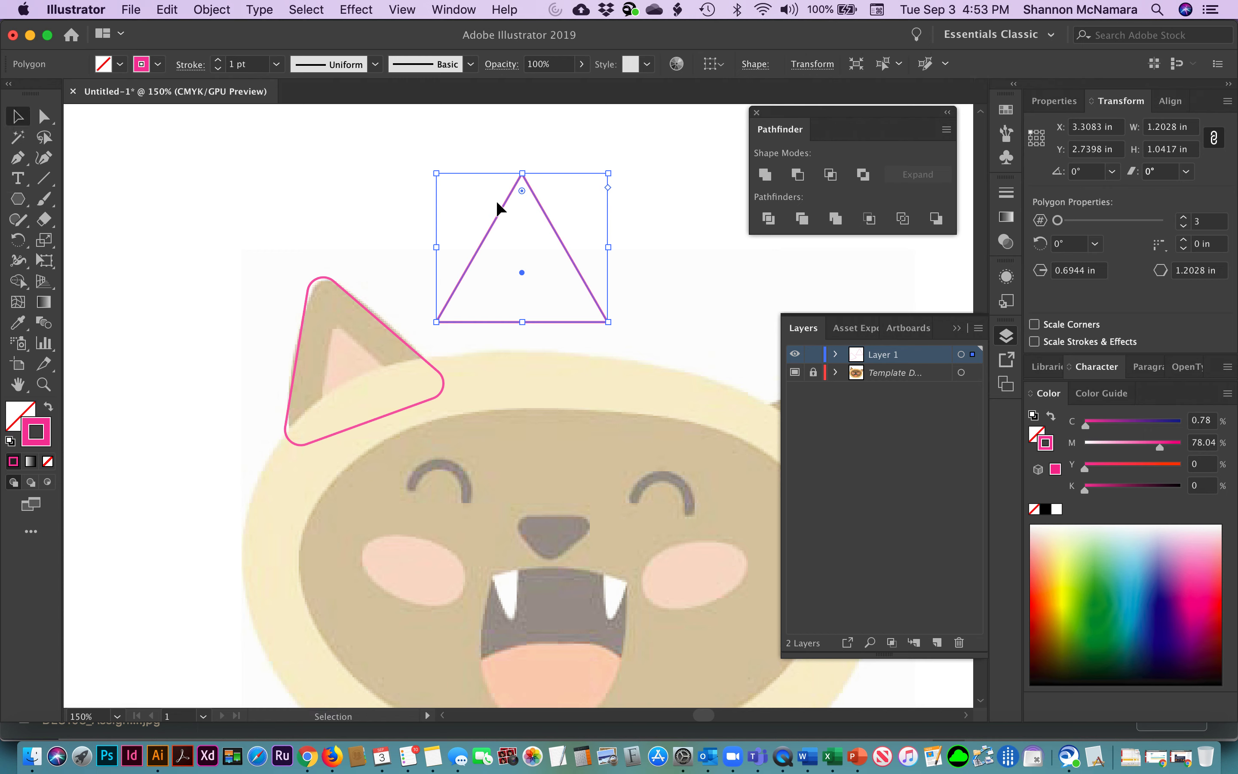
left_click_drag(495, 207, 318, 368)
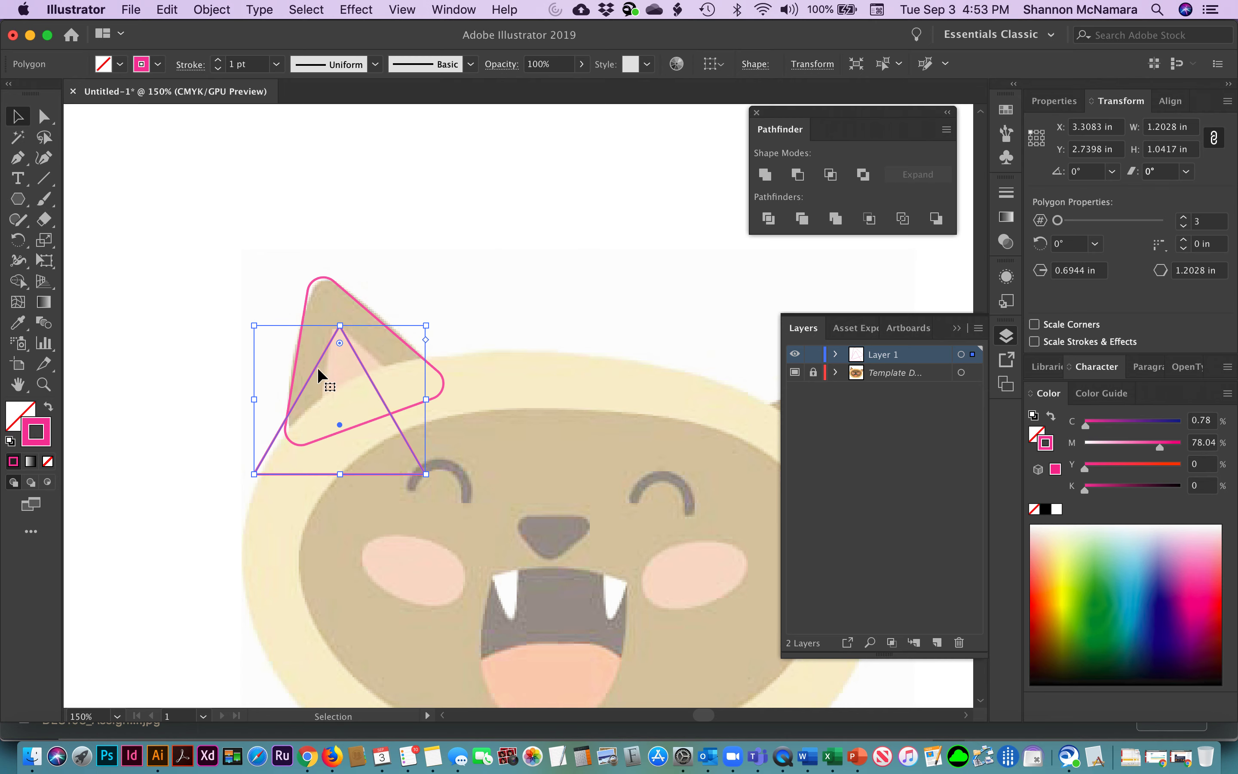
mouse_move(428, 470)
left_mouse_down()
mouse_move(447, 434)
mouse_move(434, 395)
mouse_move(435, 449)
left_mouse_up()
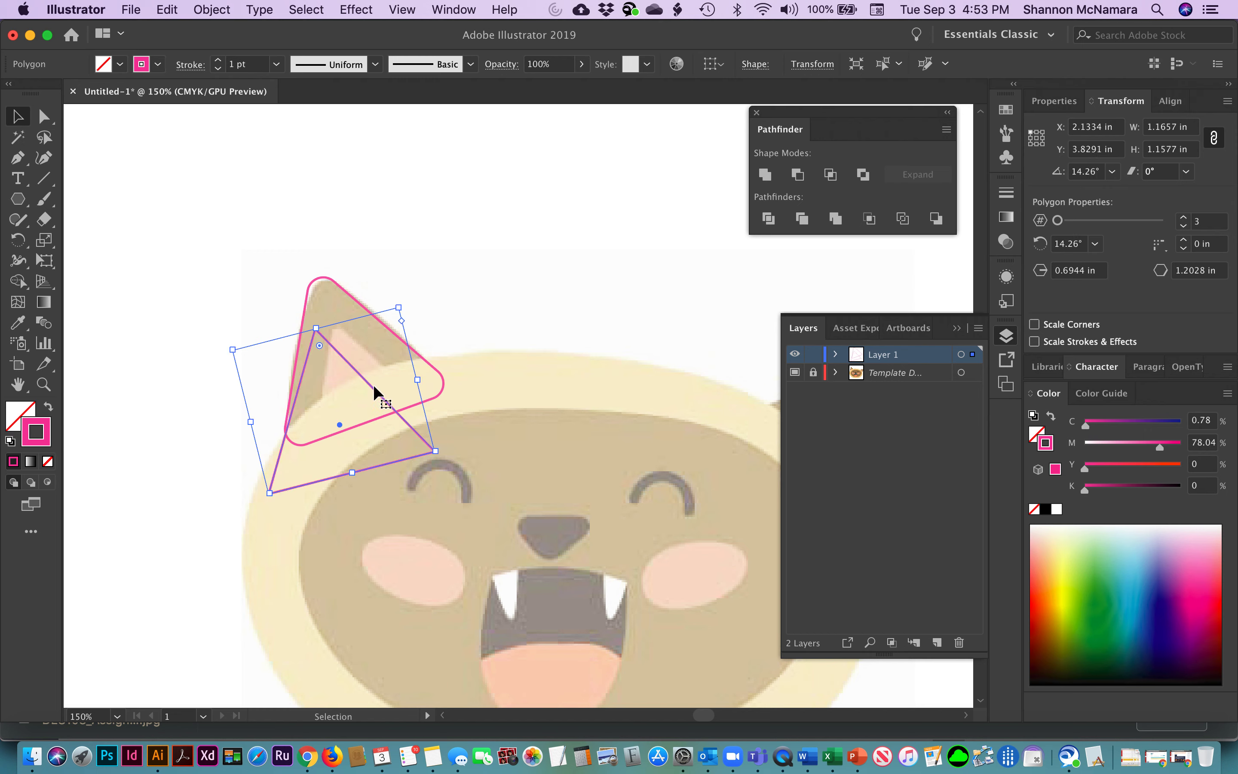
left_click_drag(373, 385, 394, 385)
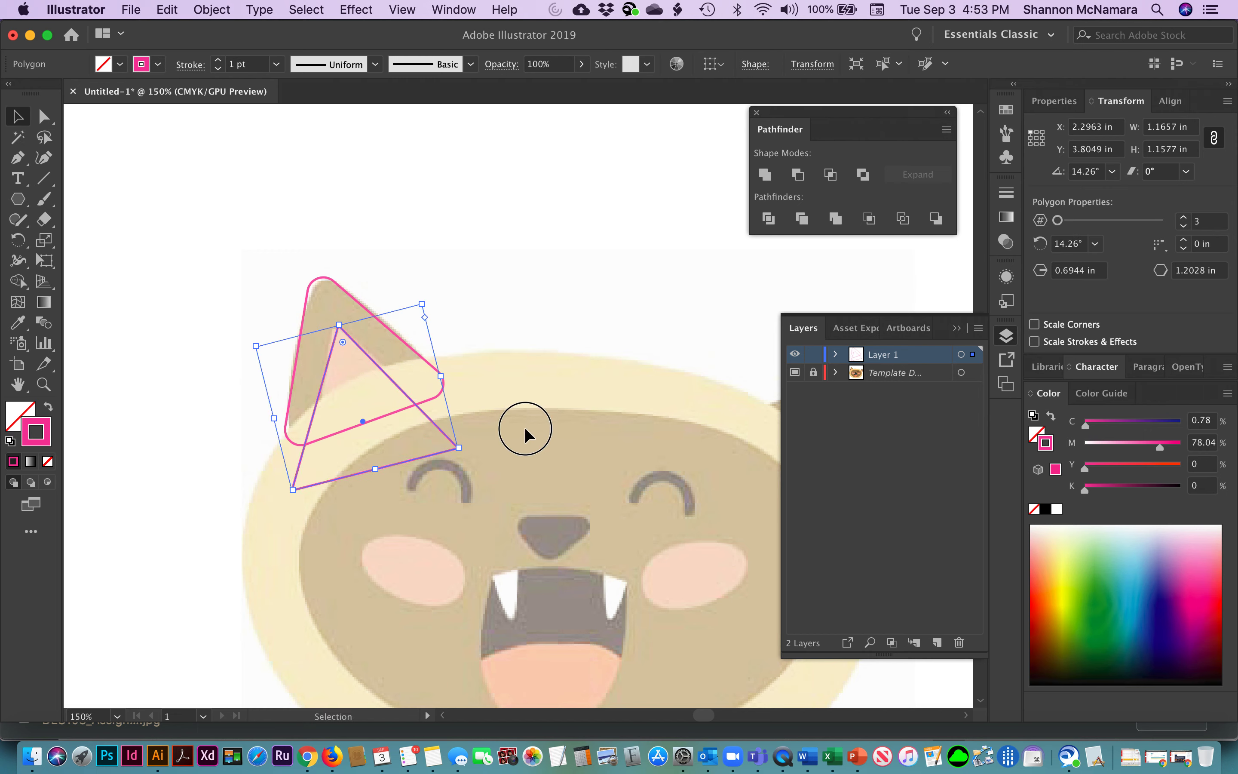
left_click(503, 431)
left_click(455, 447)
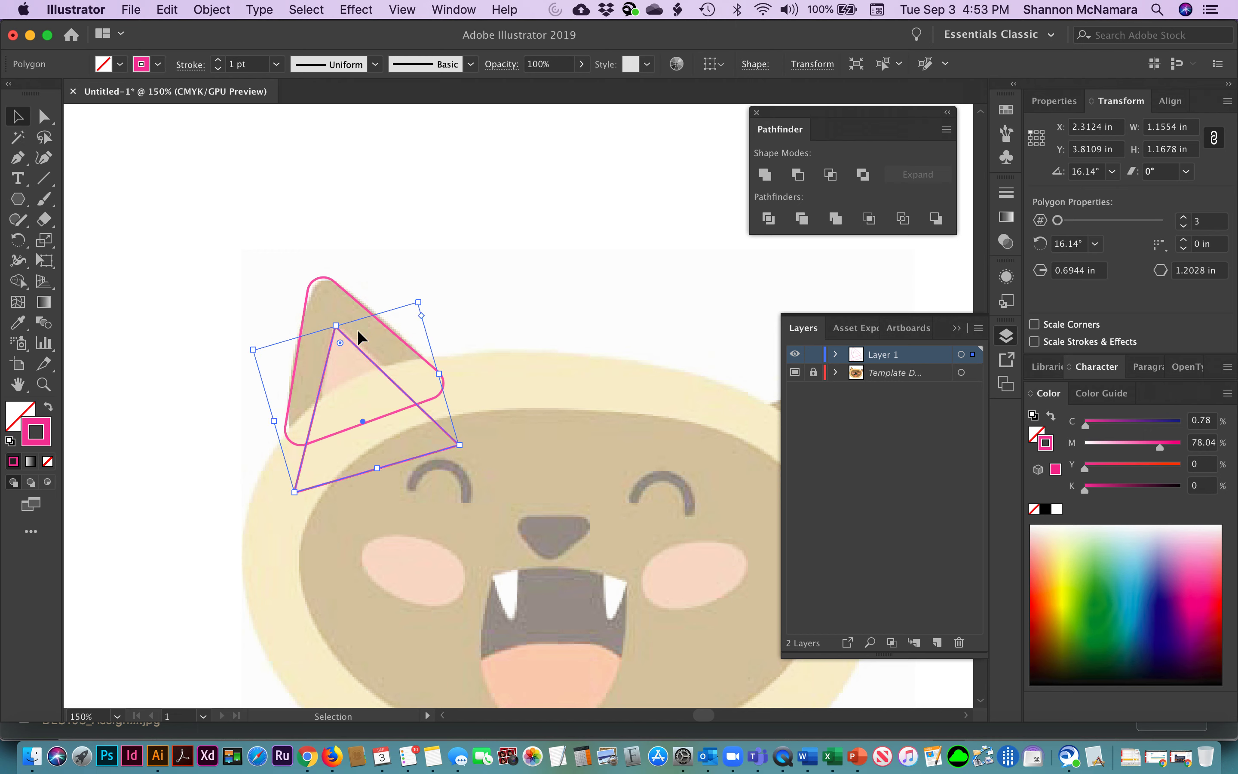
Round the inner-ear triangle's corners and narrow it from both sides to match the pink area, then deselect it.
left_click_drag(338, 340, 331, 311)
mouse_move(277, 421)
left_mouse_down()
mouse_move(274, 409)
mouse_move(284, 414)
left_mouse_up()
left_click_drag(437, 368, 429, 368)
left_click(16, 119)
left_click(294, 177)
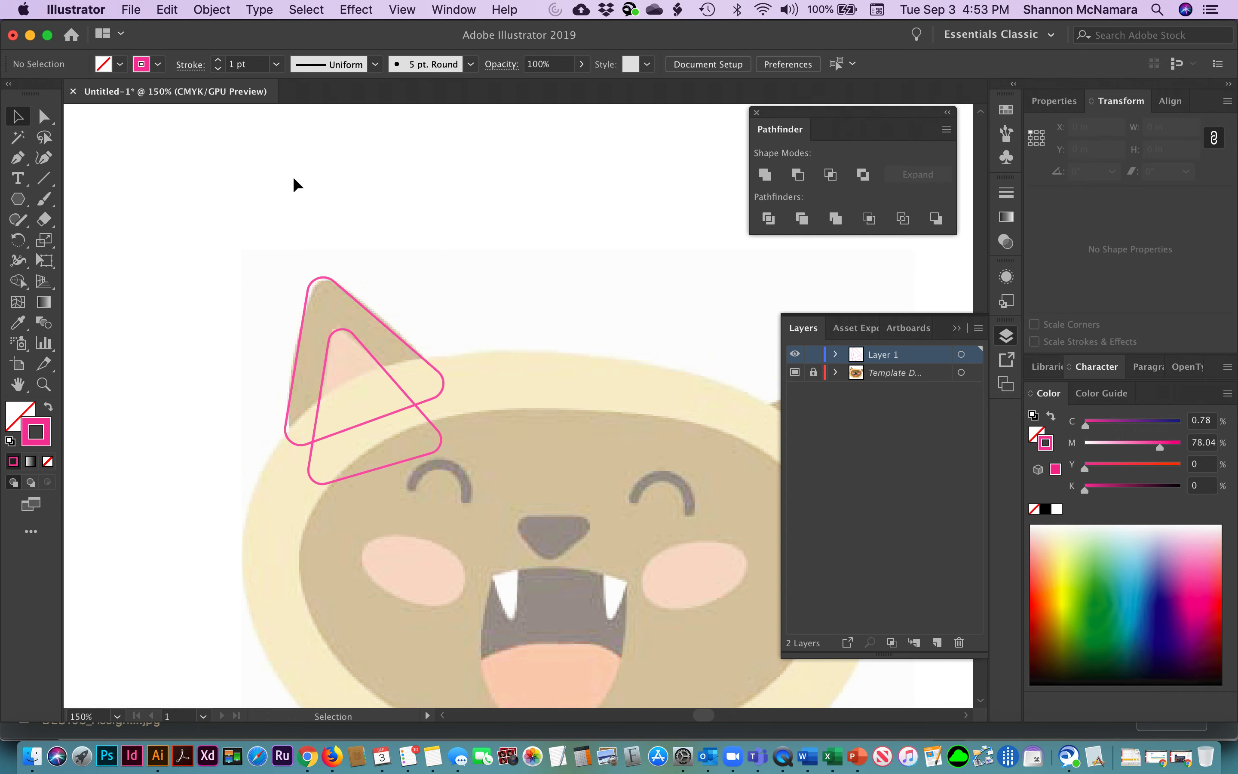
Select both left-ear triangles and make a reflected copy of them across the vertical axis.
left_click_drag(537, 508, 407, 442)
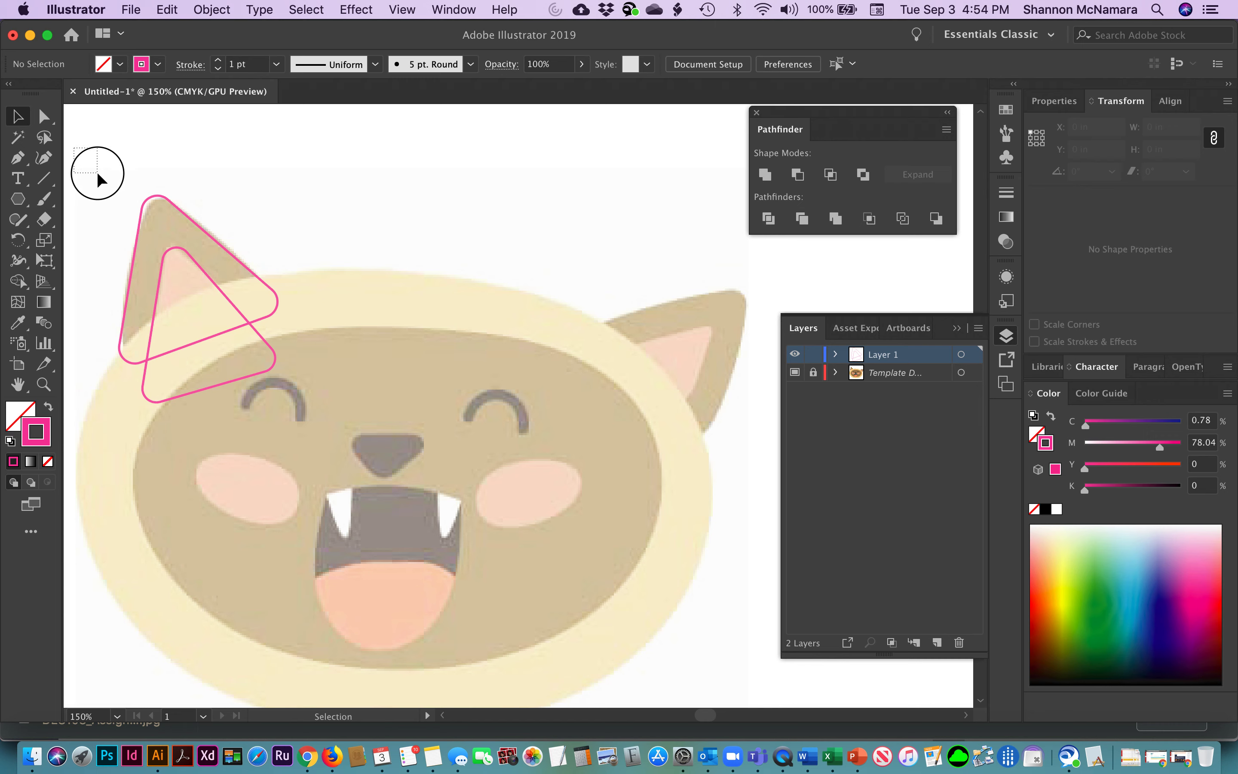
left_click_drag(164, 228, 302, 405)
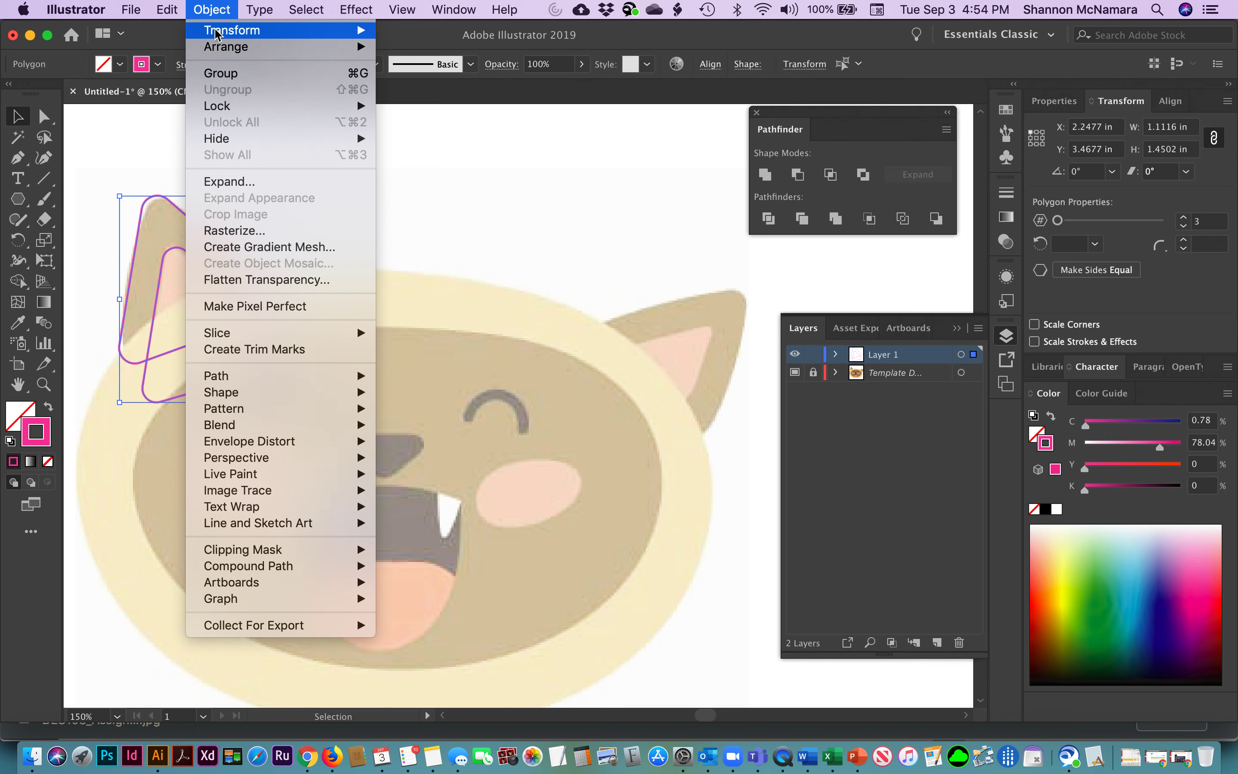
mouse_move(231, 30)
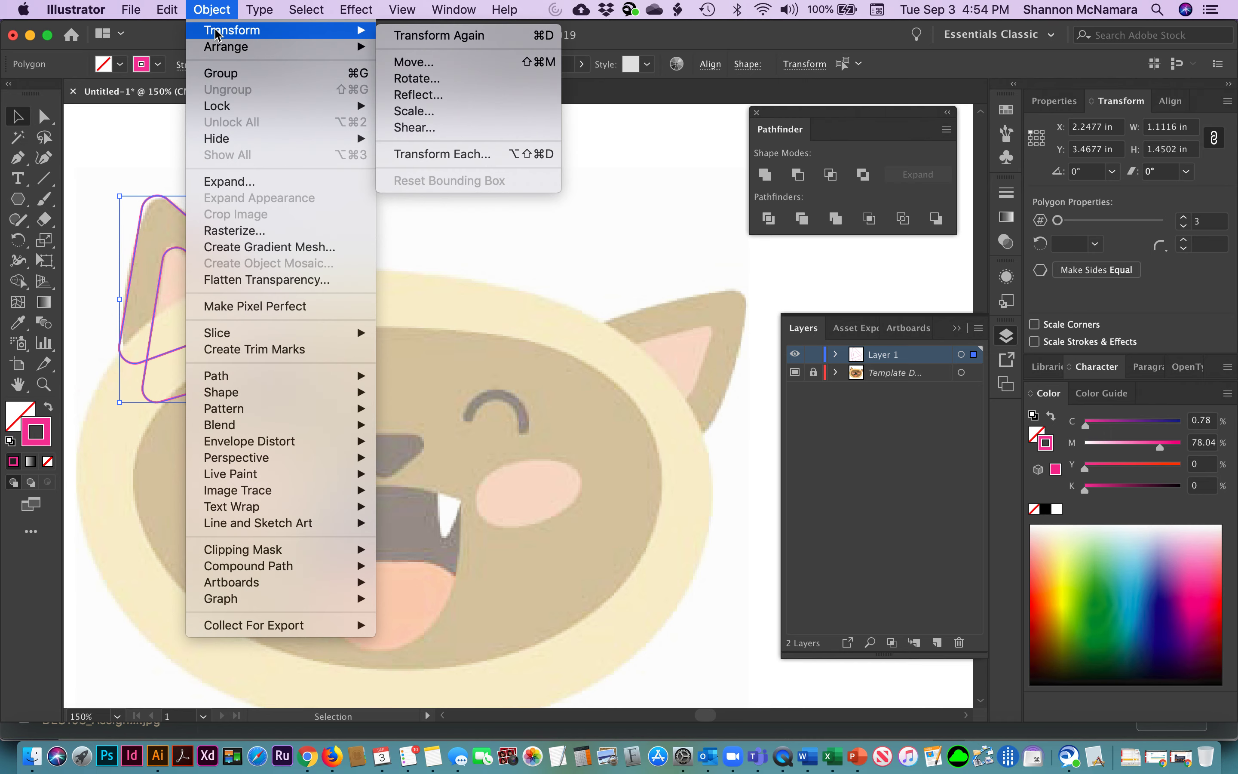
left_click(434, 95)
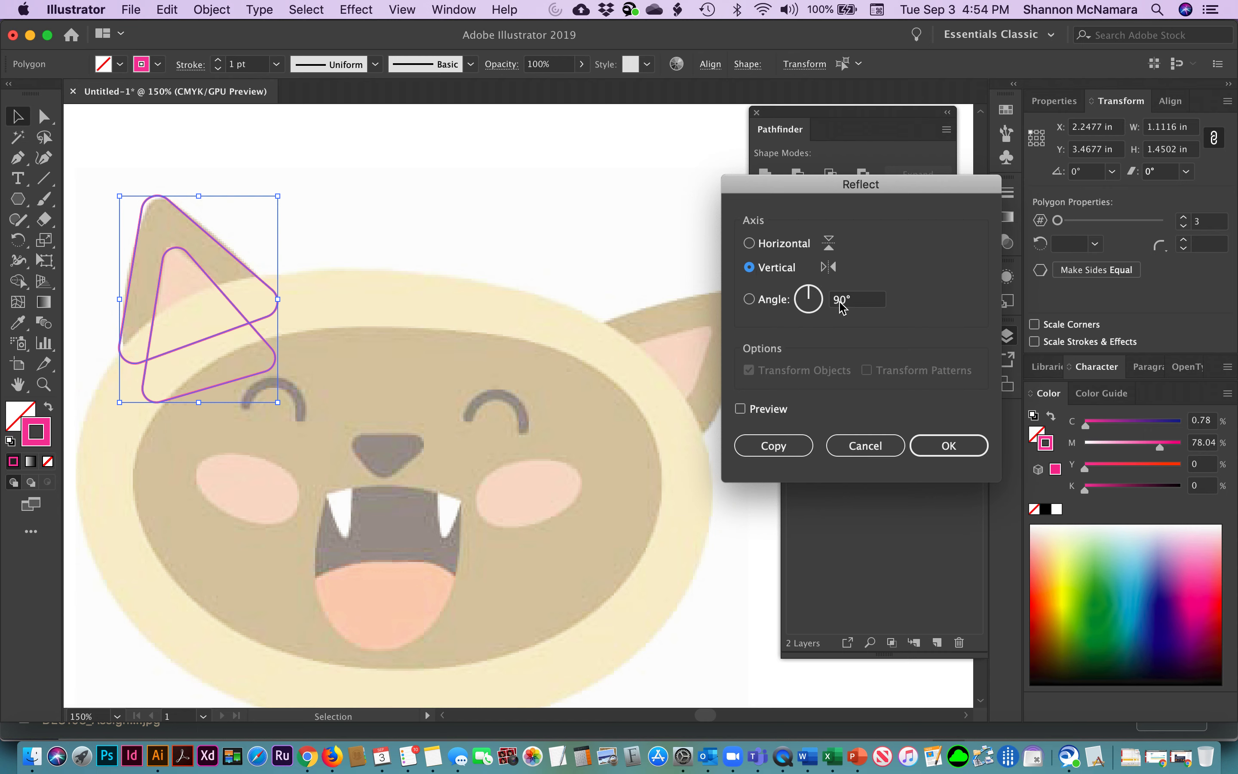
left_click(740, 409)
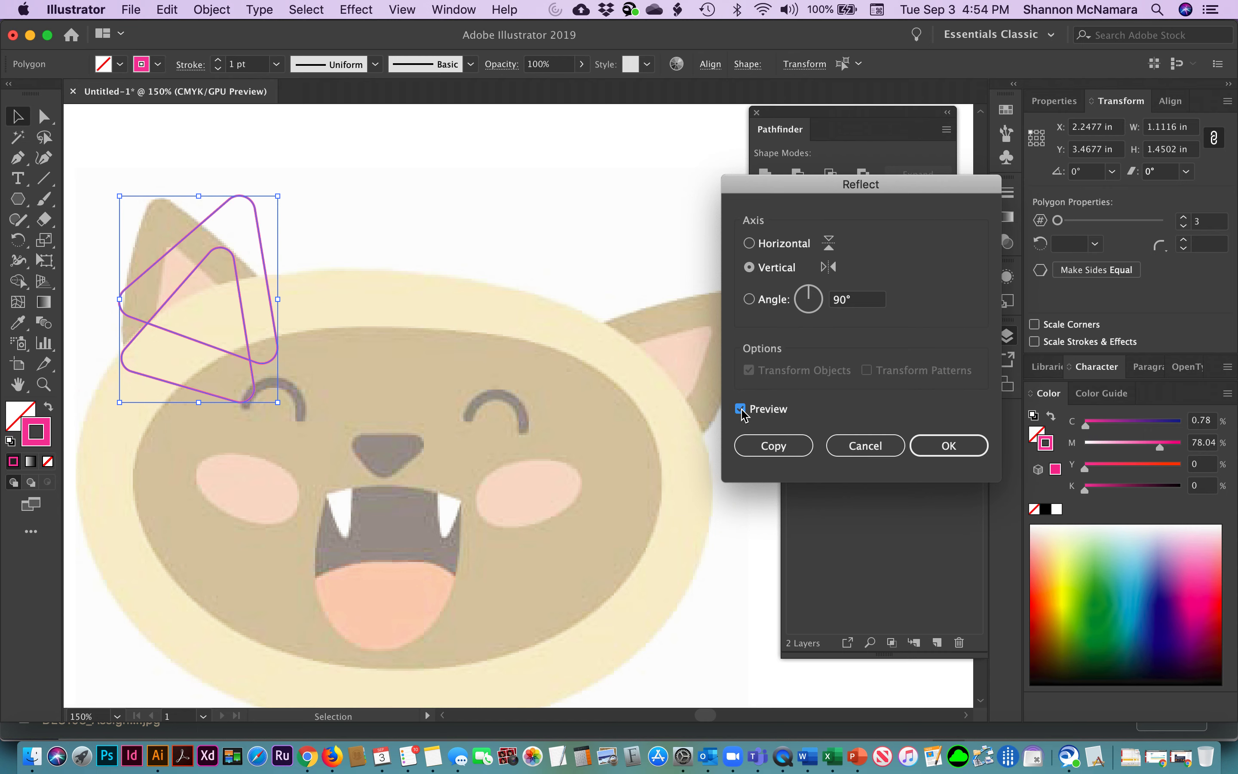
left_click(775, 449)
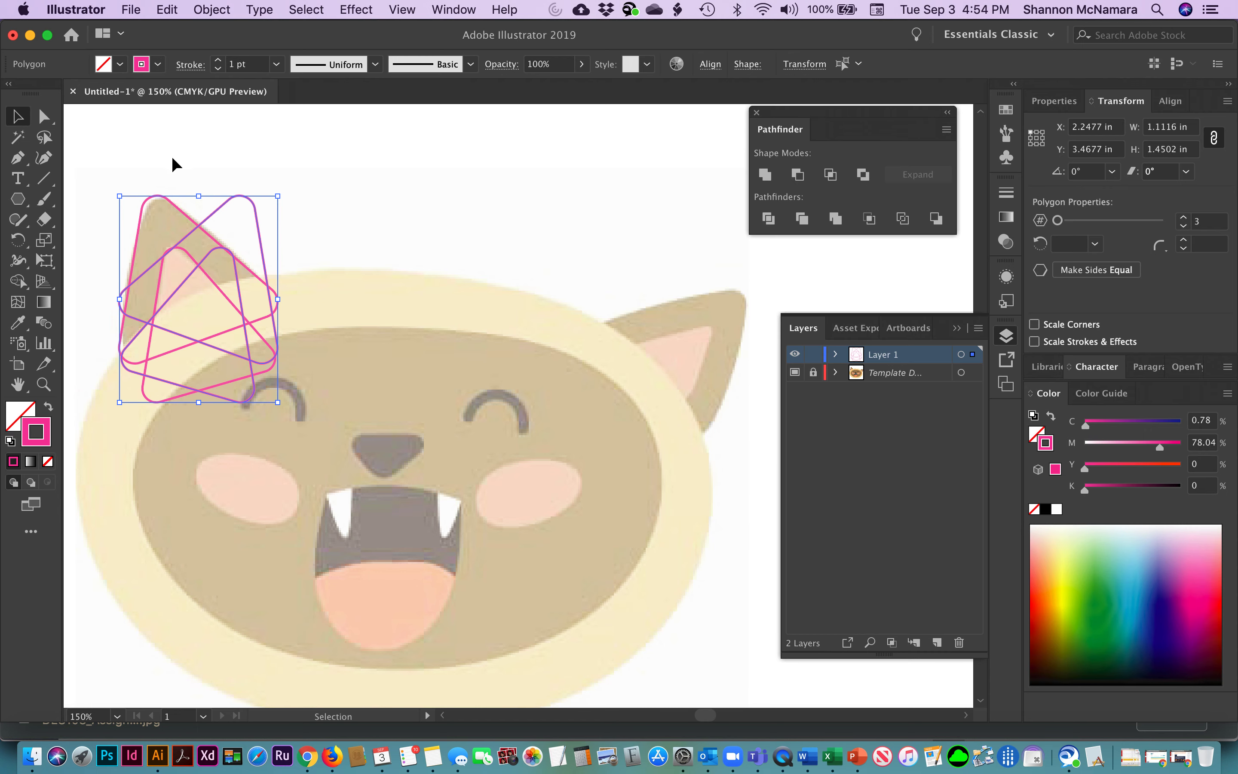
Group the two reflected triangles and move the group over the cat's right ear.
left_click(224, 11)
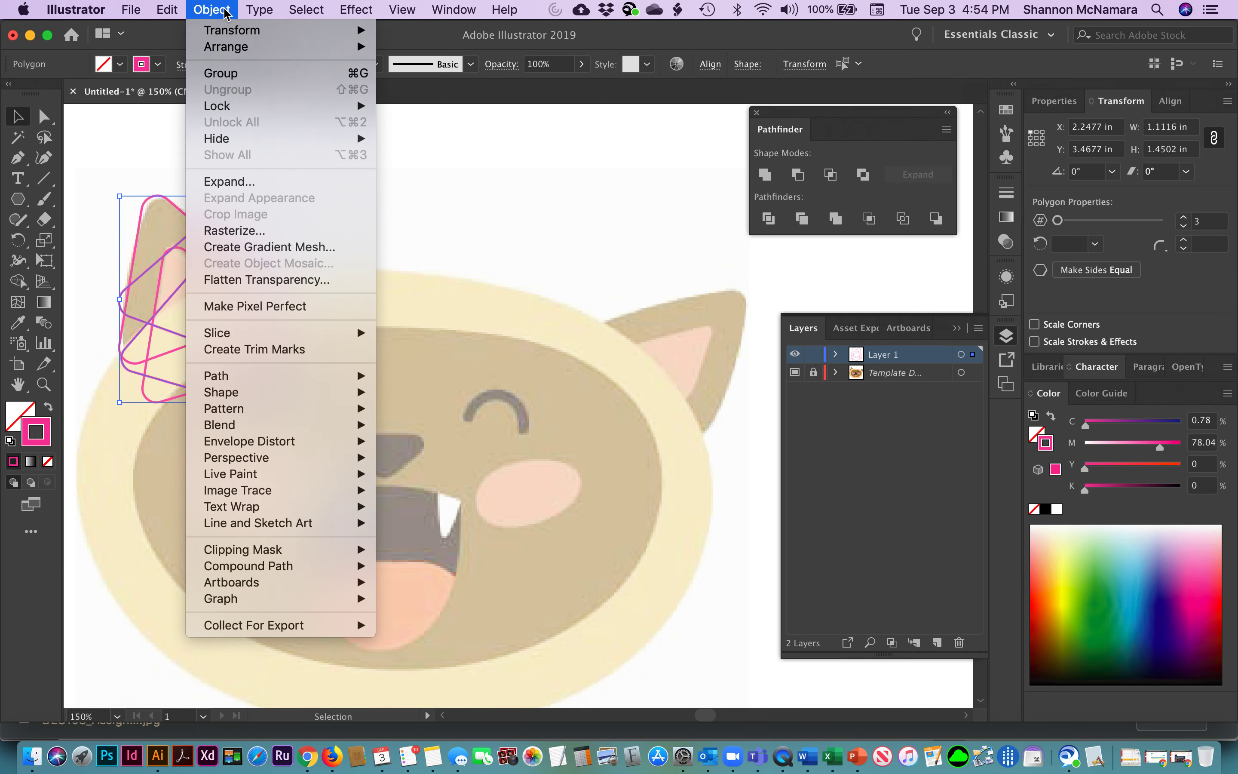
left_click(219, 73)
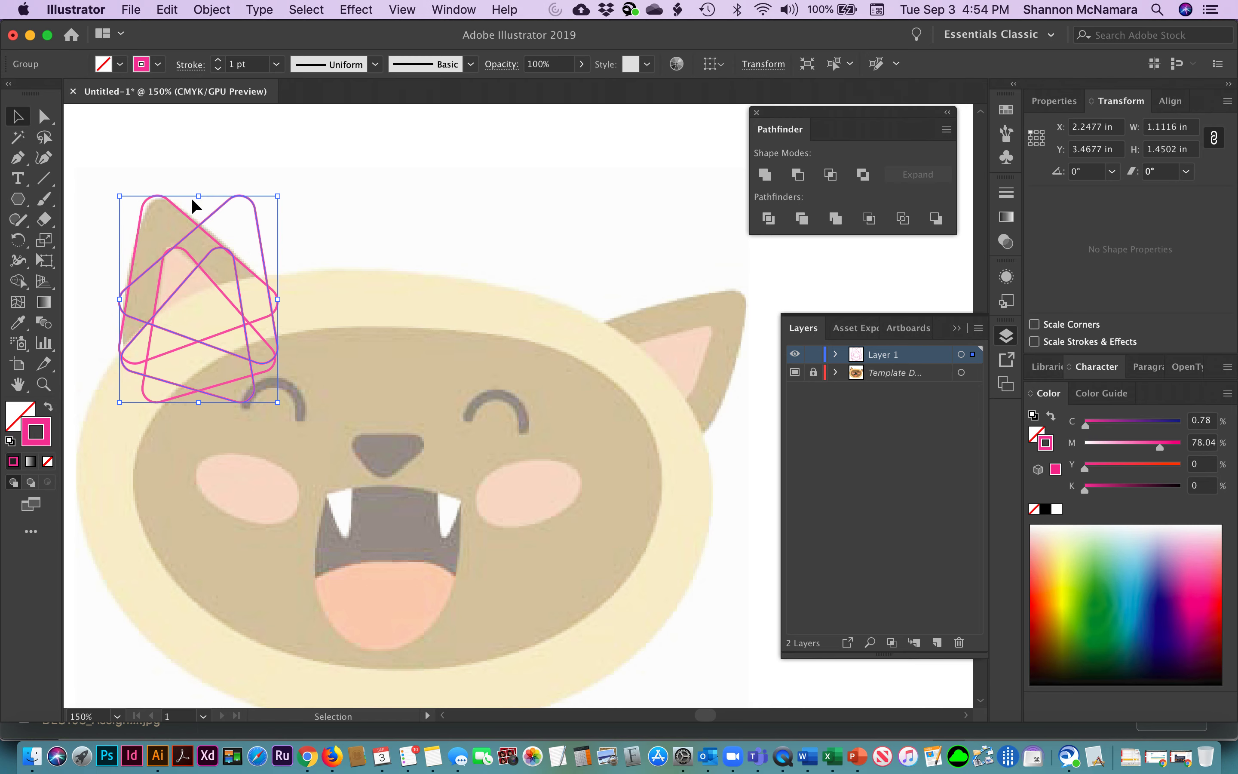
left_click_drag(208, 217, 654, 283)
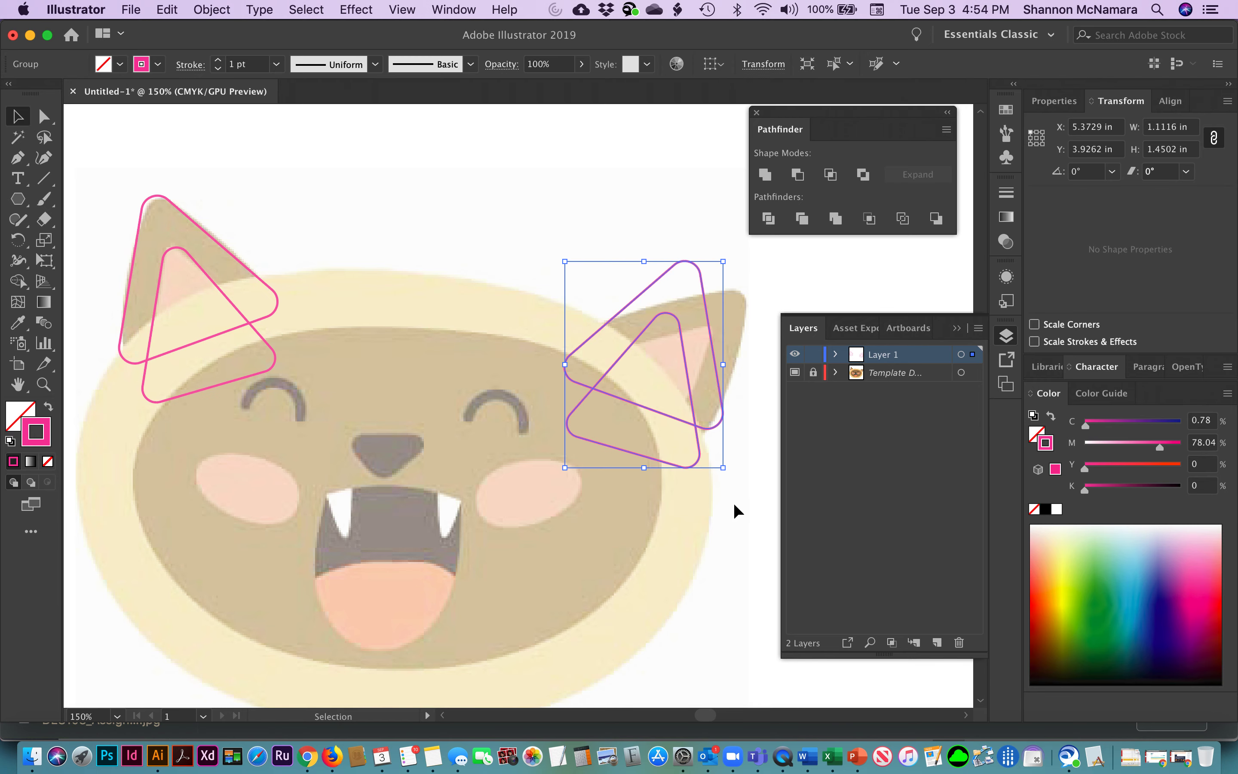
scroll(409, 537, "right", 10)
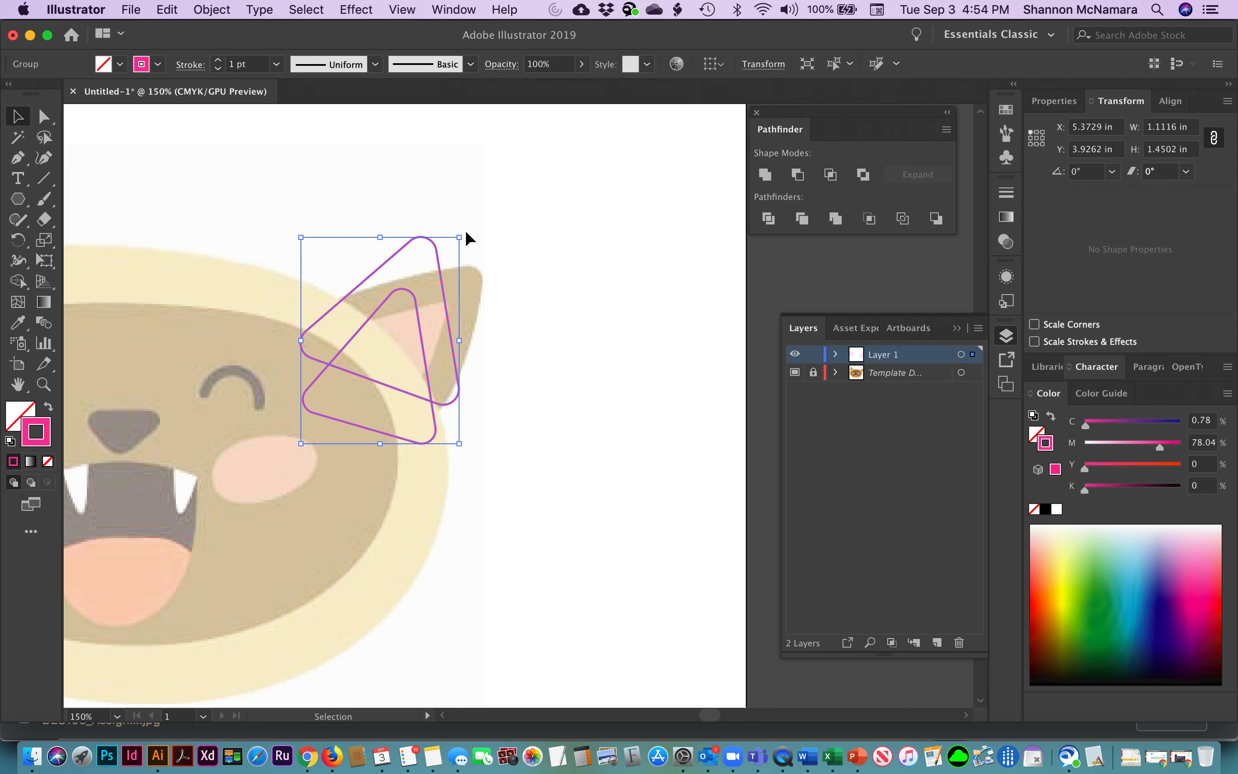
Rotate the grouped triangles clockwise and fine-tune their angle to match the cat's right ear, then deselect them.
left_click(466, 230)
left_click_drag(467, 231, 471, 319)
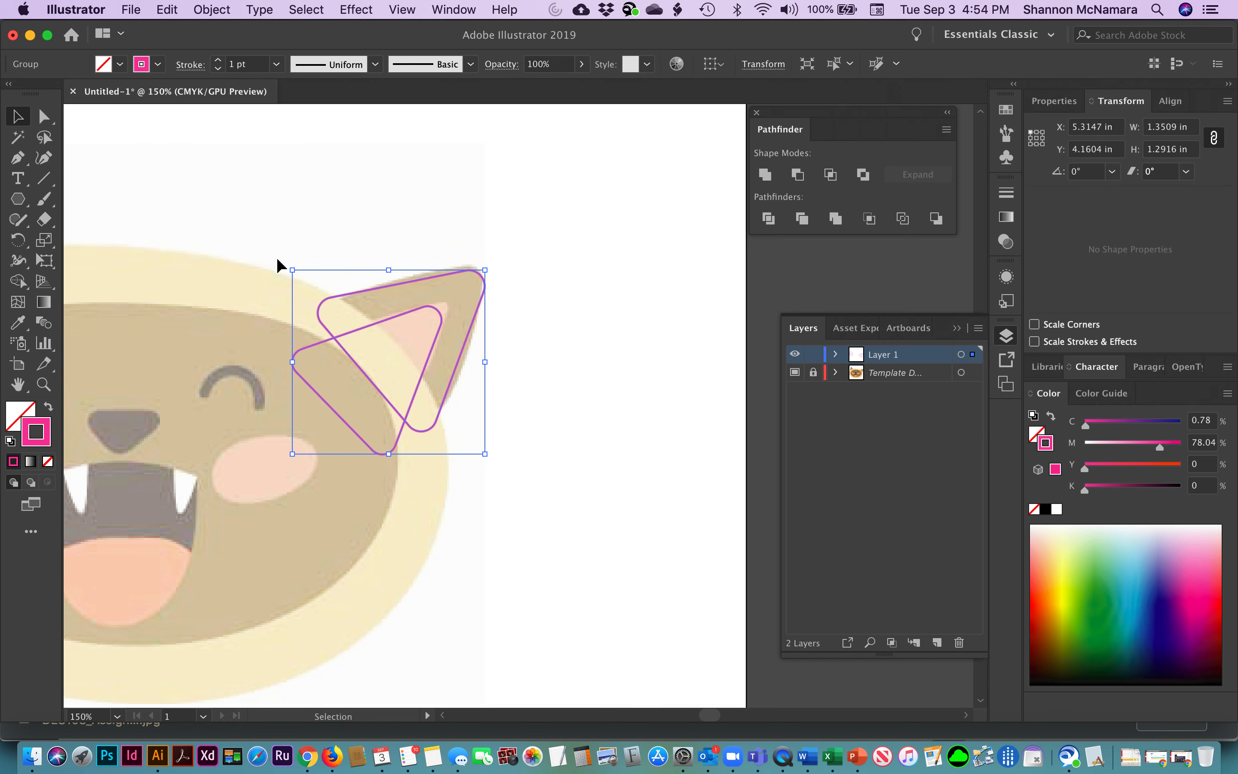
left_click_drag(281, 260, 271, 261)
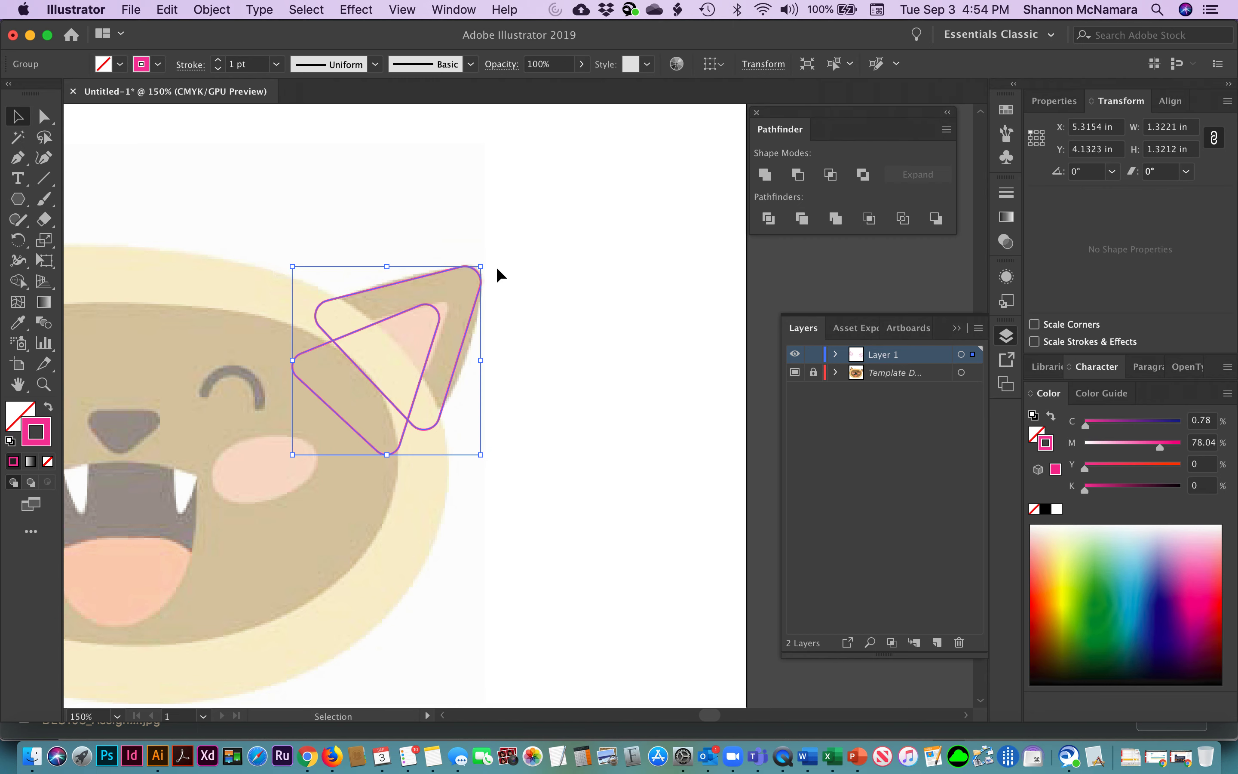
left_click_drag(487, 459, 486, 456)
left_click(226, 229)
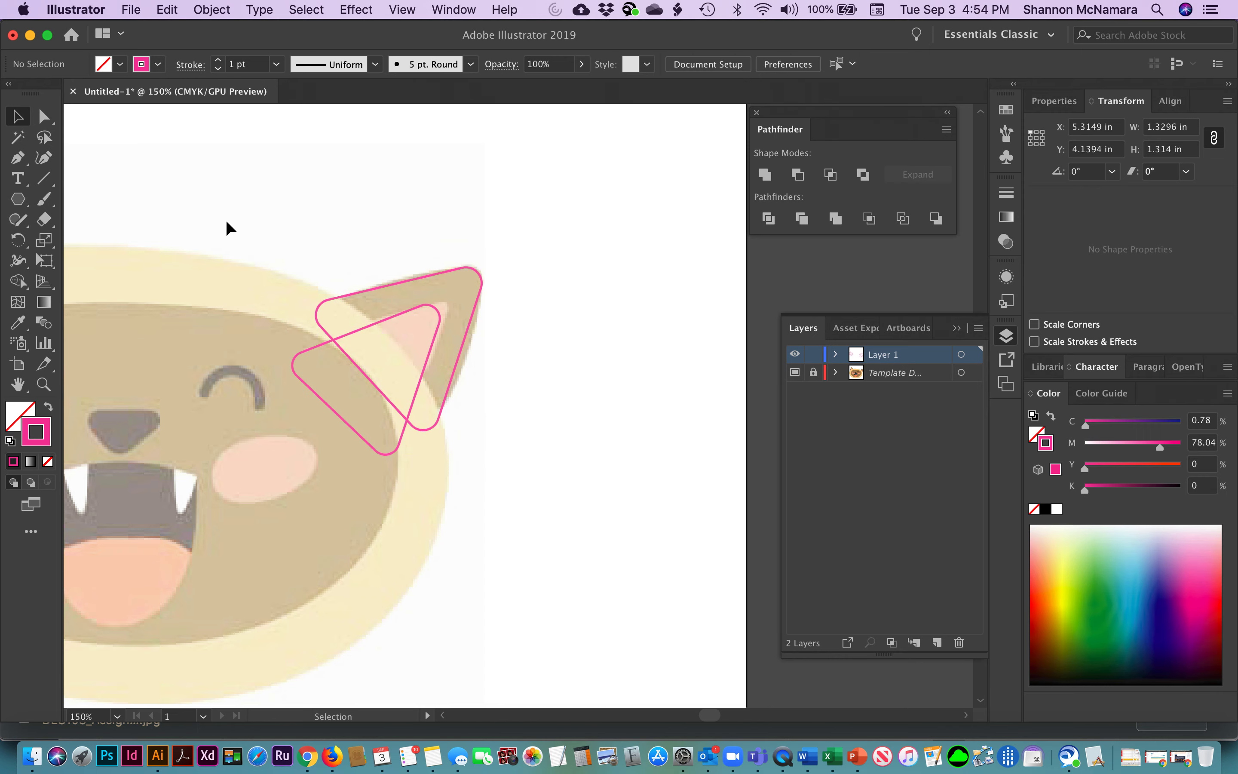
Bring the whole cat face into view and show the document rulers.
left_click_drag(249, 387, 483, 368)
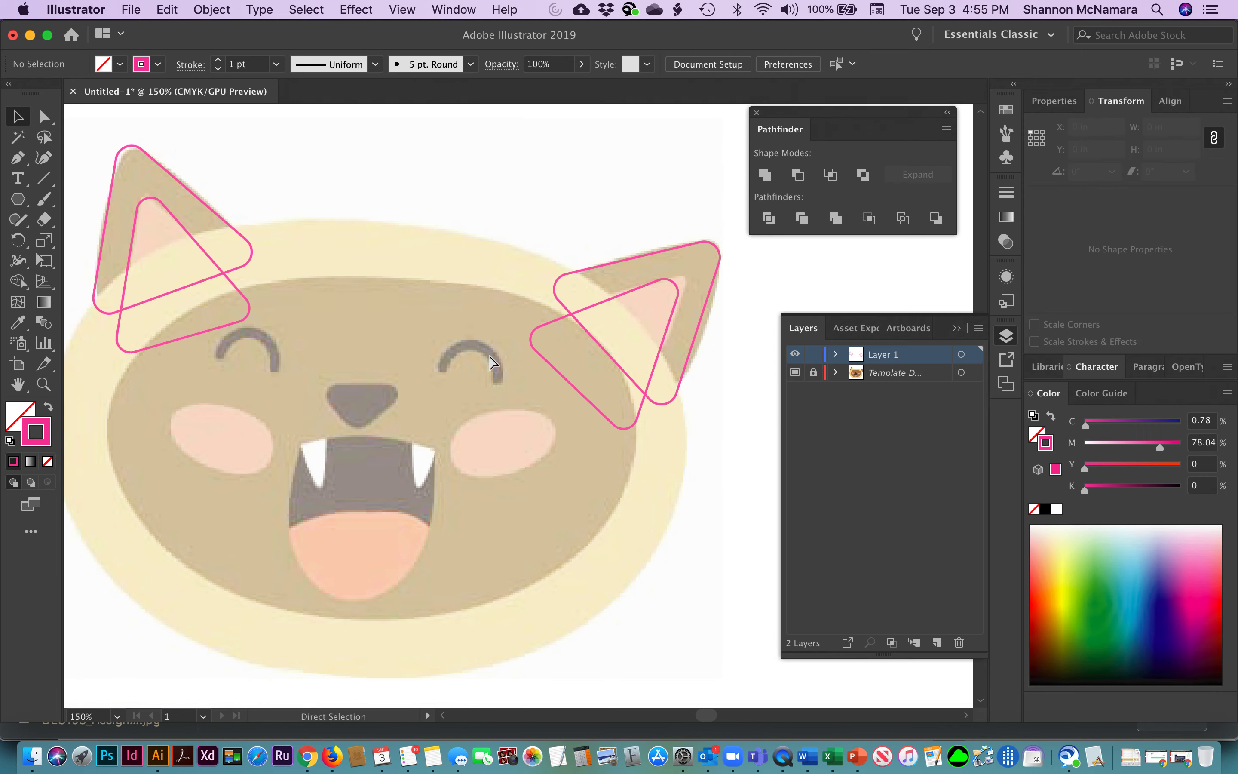
key("super+minus")
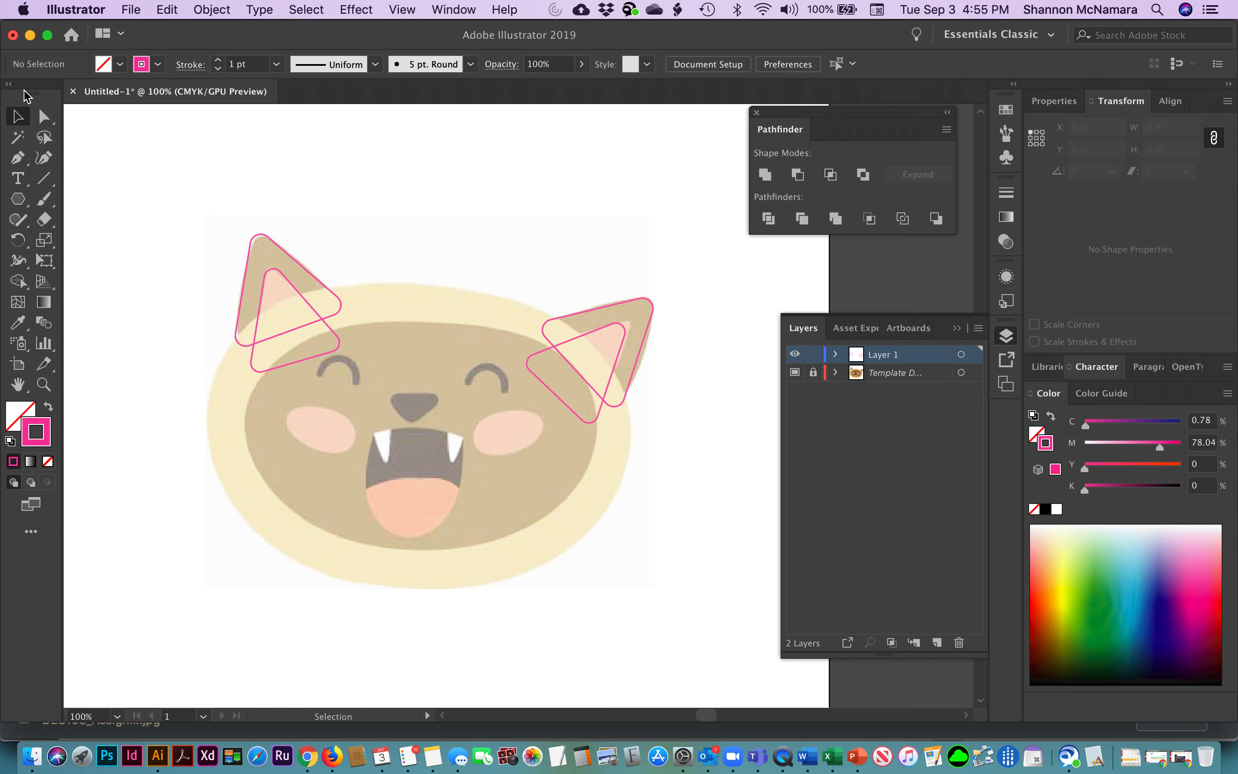
left_click(18, 203)
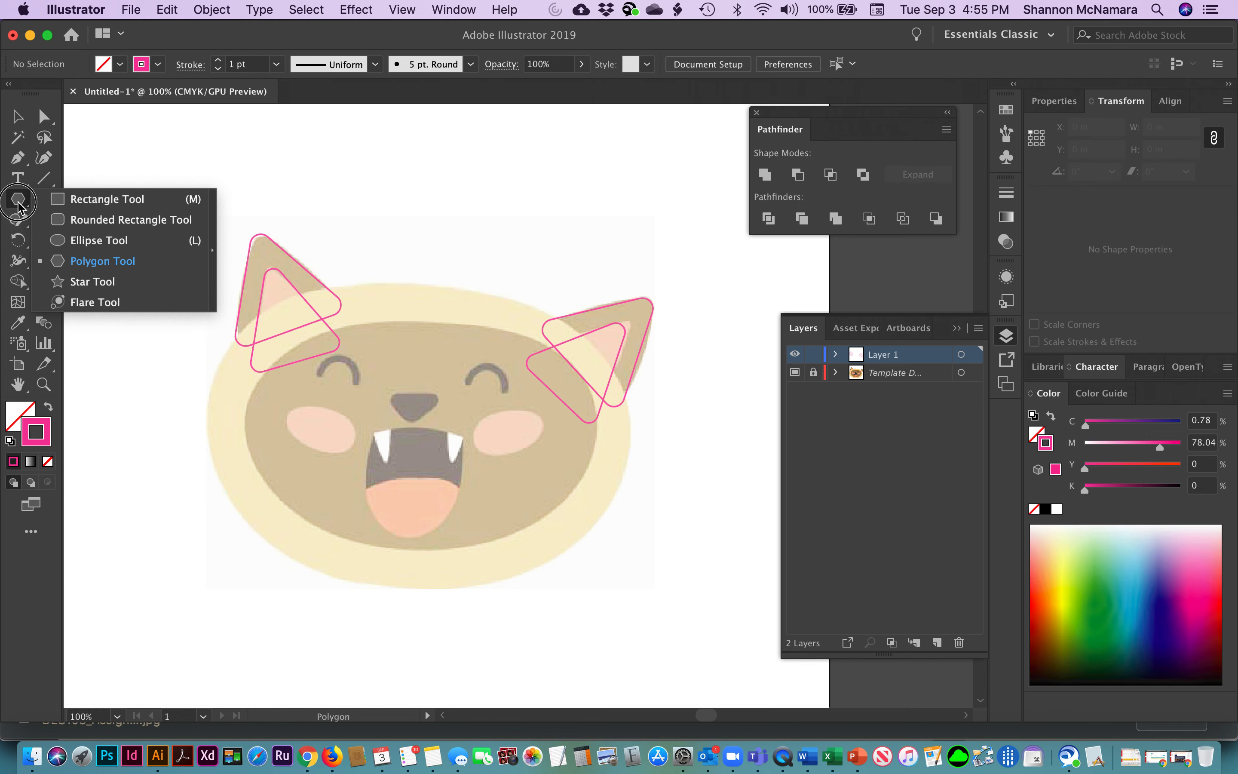
left_click(80, 221)
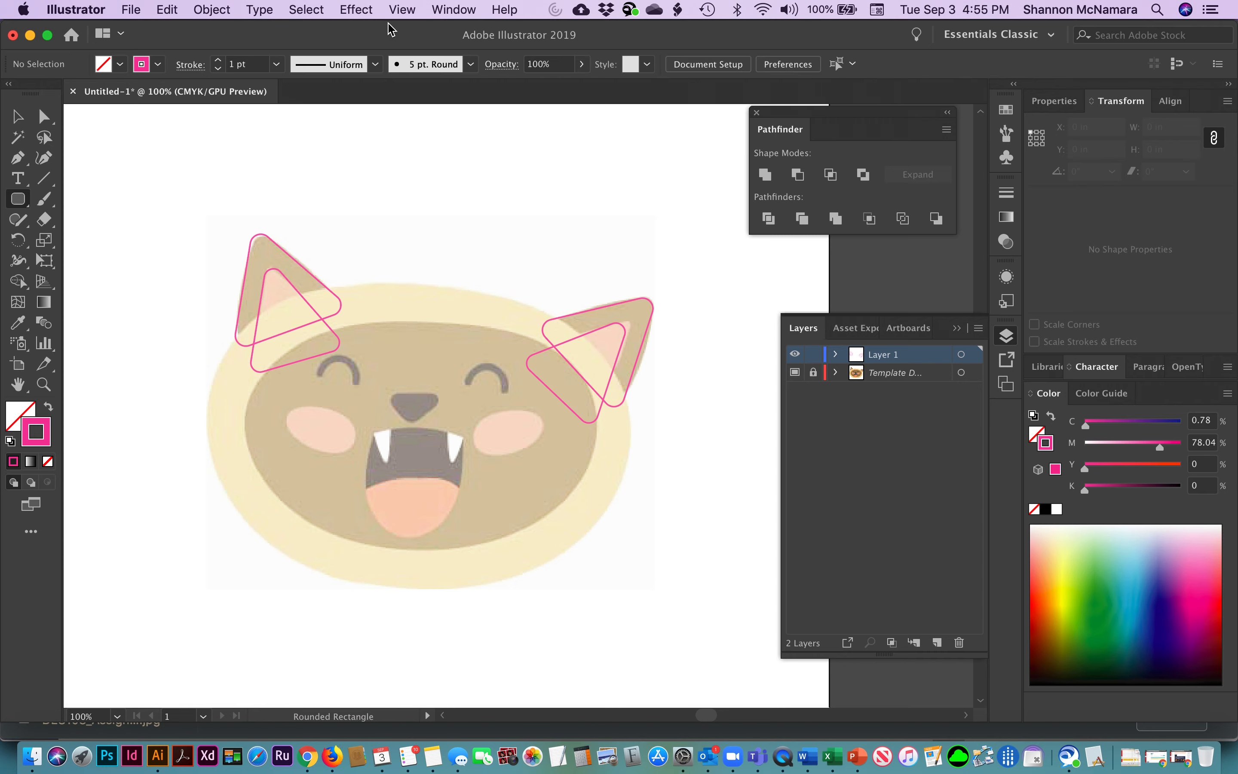
left_click(403, 10)
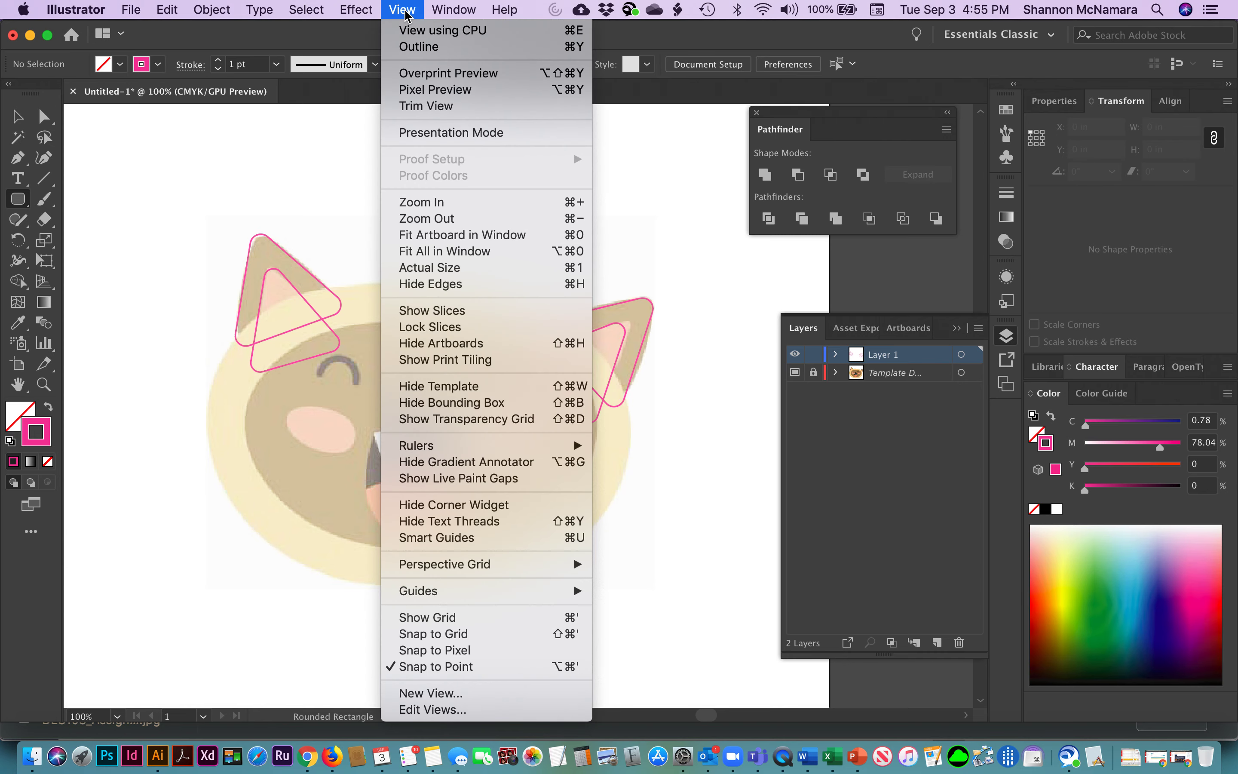
mouse_move(428, 446)
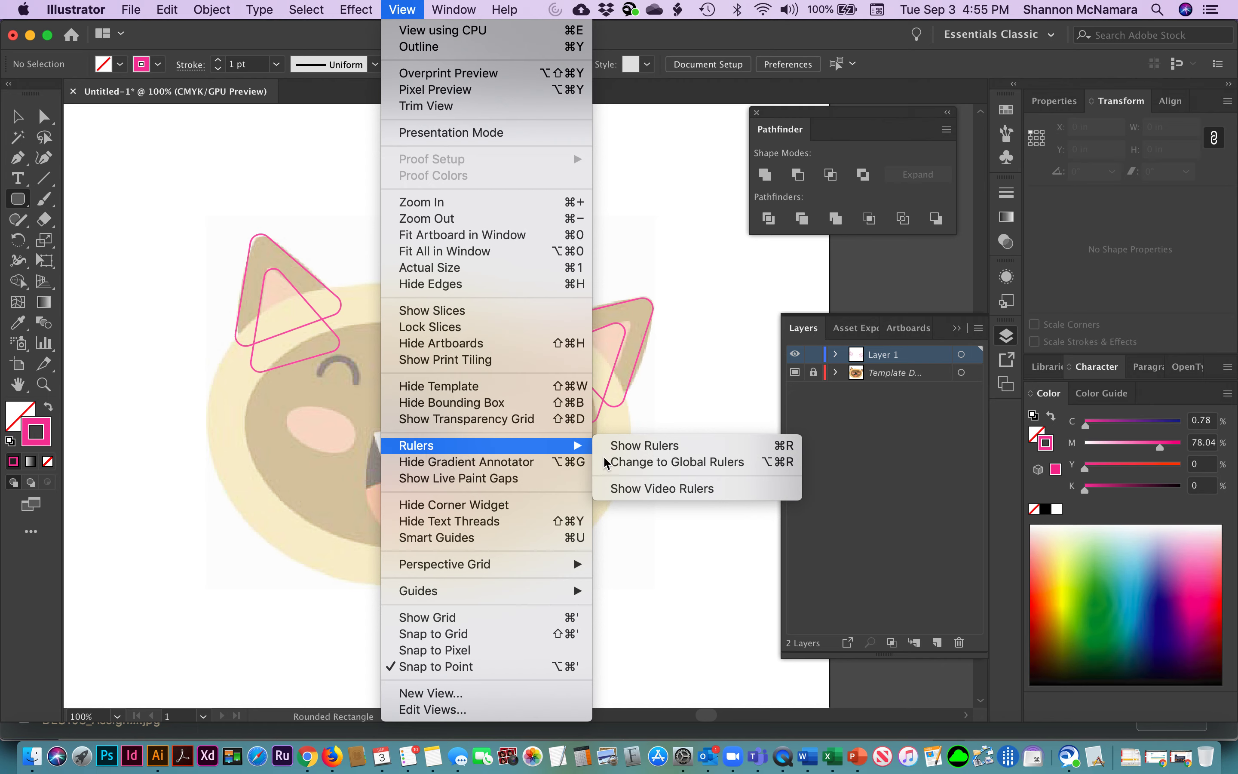
left_click(637, 445)
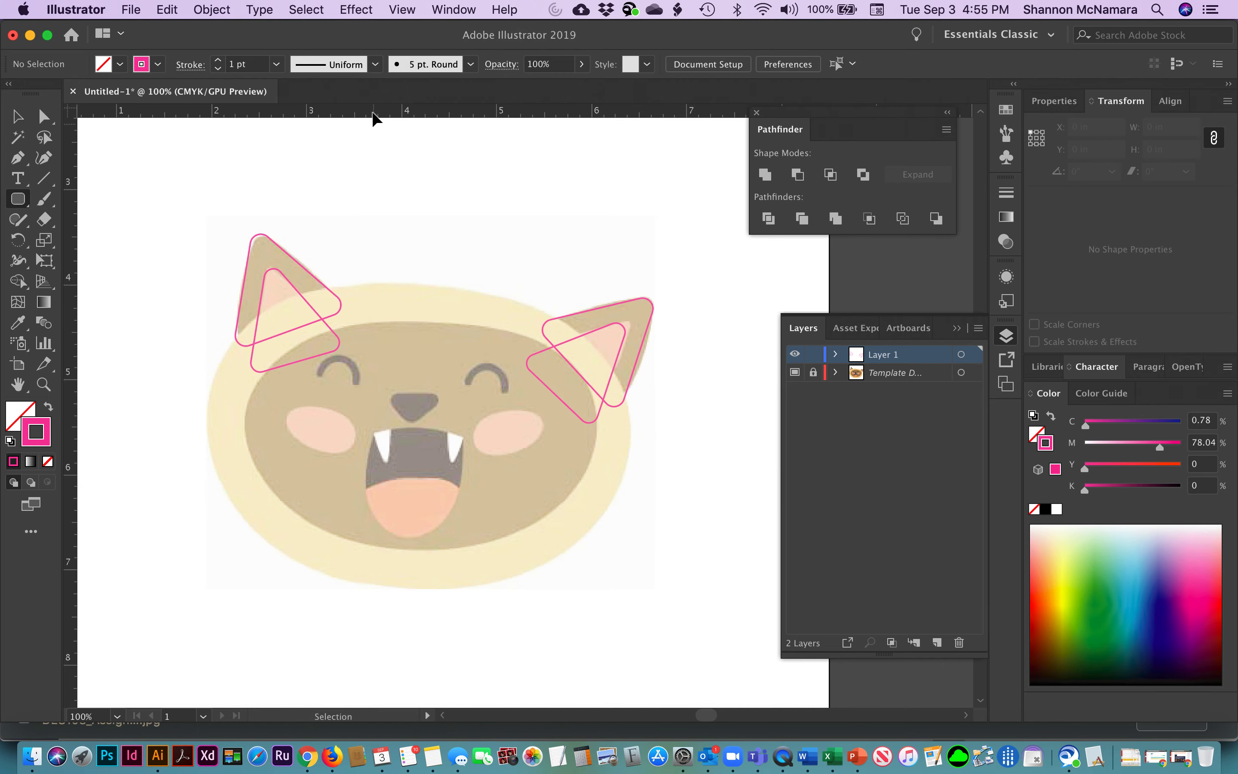
Place two horizontal and two vertical ruler guides at the outermost edges of the cream outer head.
left_click_drag(386, 111, 399, 282)
left_click_drag(65, 385, 206, 385)
left_click_drag(427, 113, 434, 651)
left_click_drag(434, 588, 432, 588)
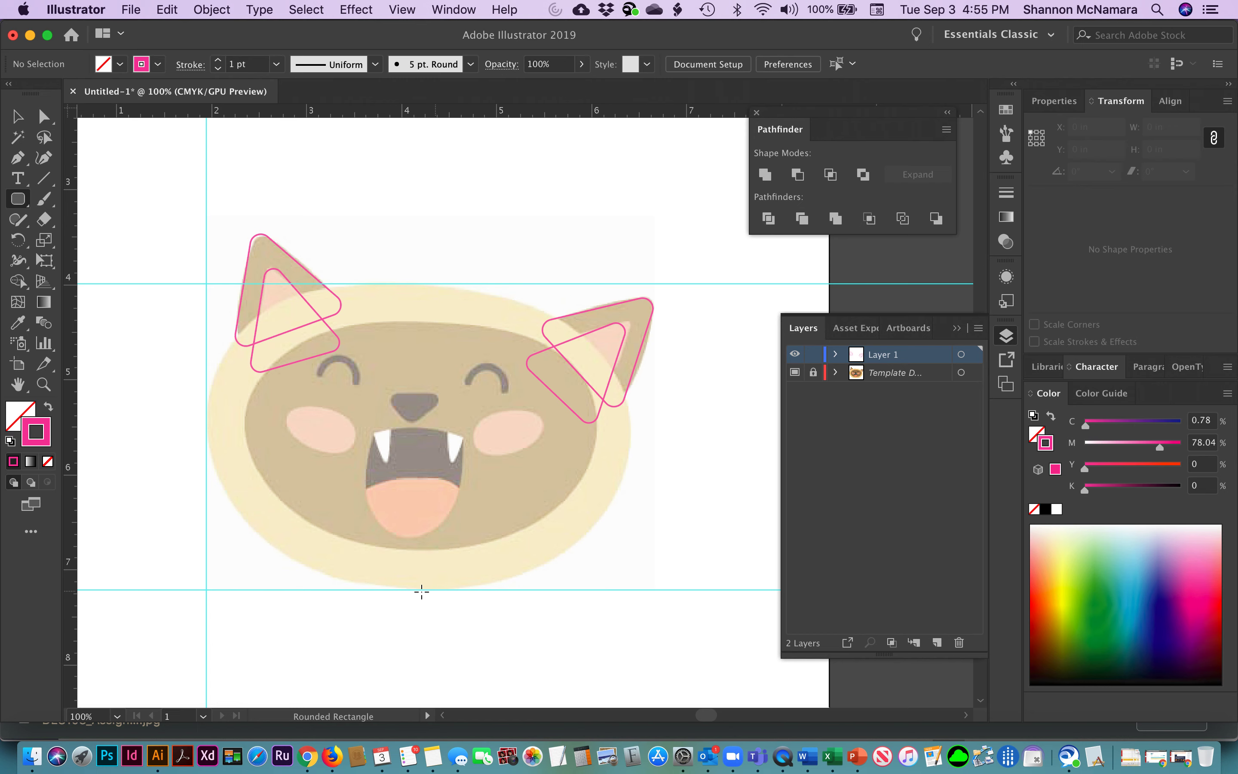
left_click_drag(71, 358, 630, 390)
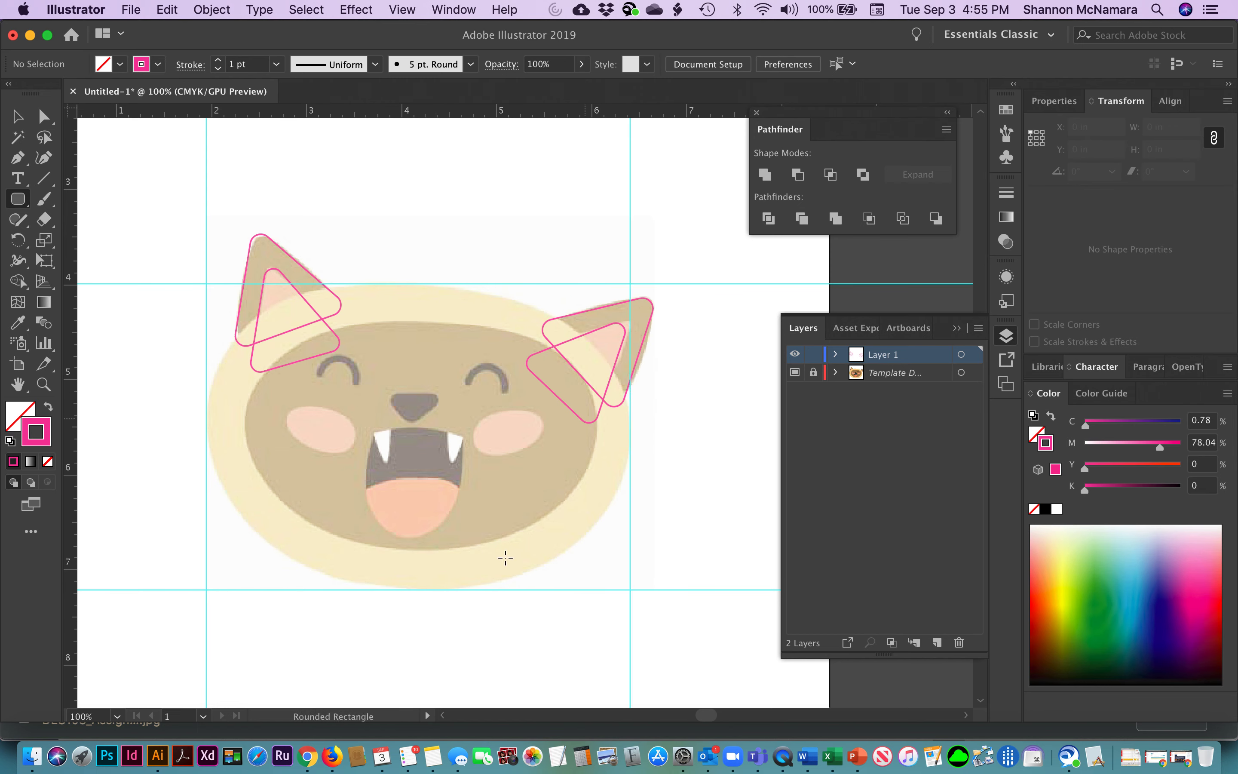
Draw an ellipse about 4.46 by 3.22 in between the four guides, shift it slightly down and right, and deselect it.
left_click(19, 201)
left_click(97, 240)
mouse_move(204, 284)
left_mouse_down()
mouse_move(304, 368)
mouse_move(600, 552)
mouse_move(624, 585)
left_mouse_up()
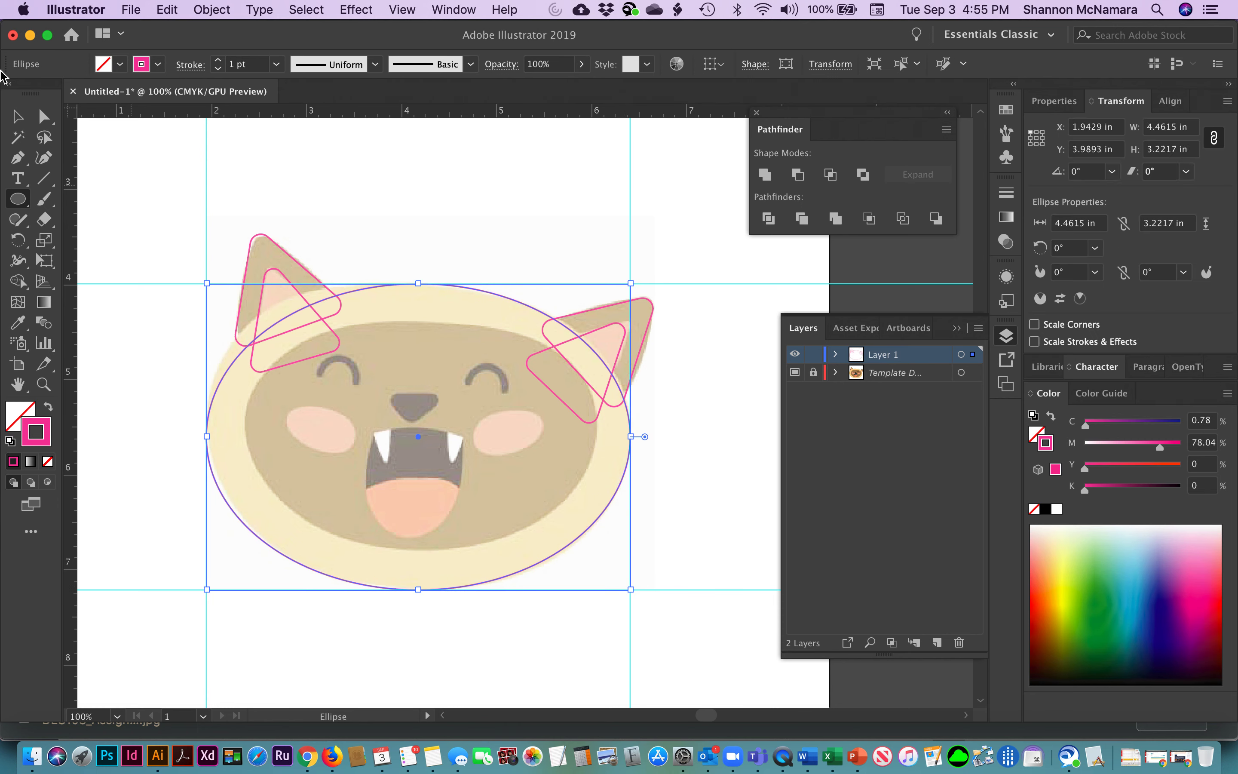
left_click(44, 116)
left_click_drag(315, 305, 318, 309)
left_click(450, 197)
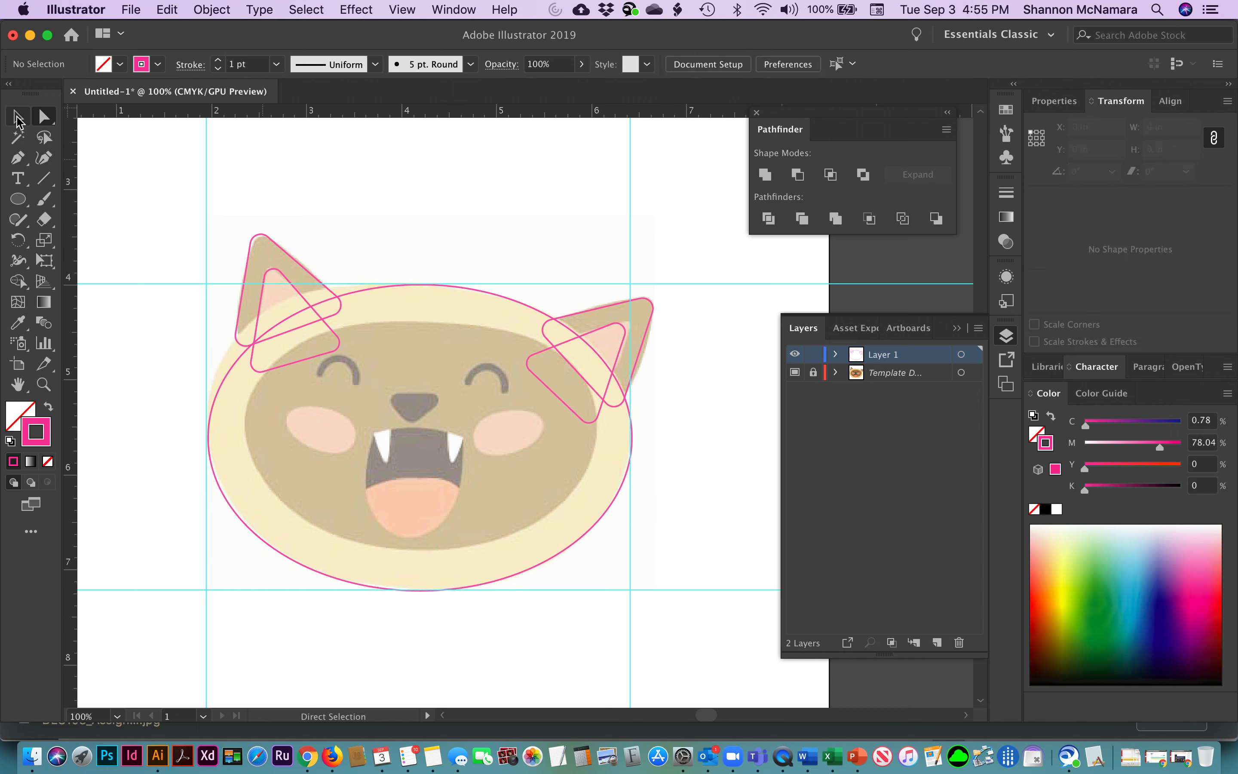
Lengthen the left direction handle of the head ellipse's top anchor so the curve follows the head's upper-left outline, then deselect.
left_click(366, 290)
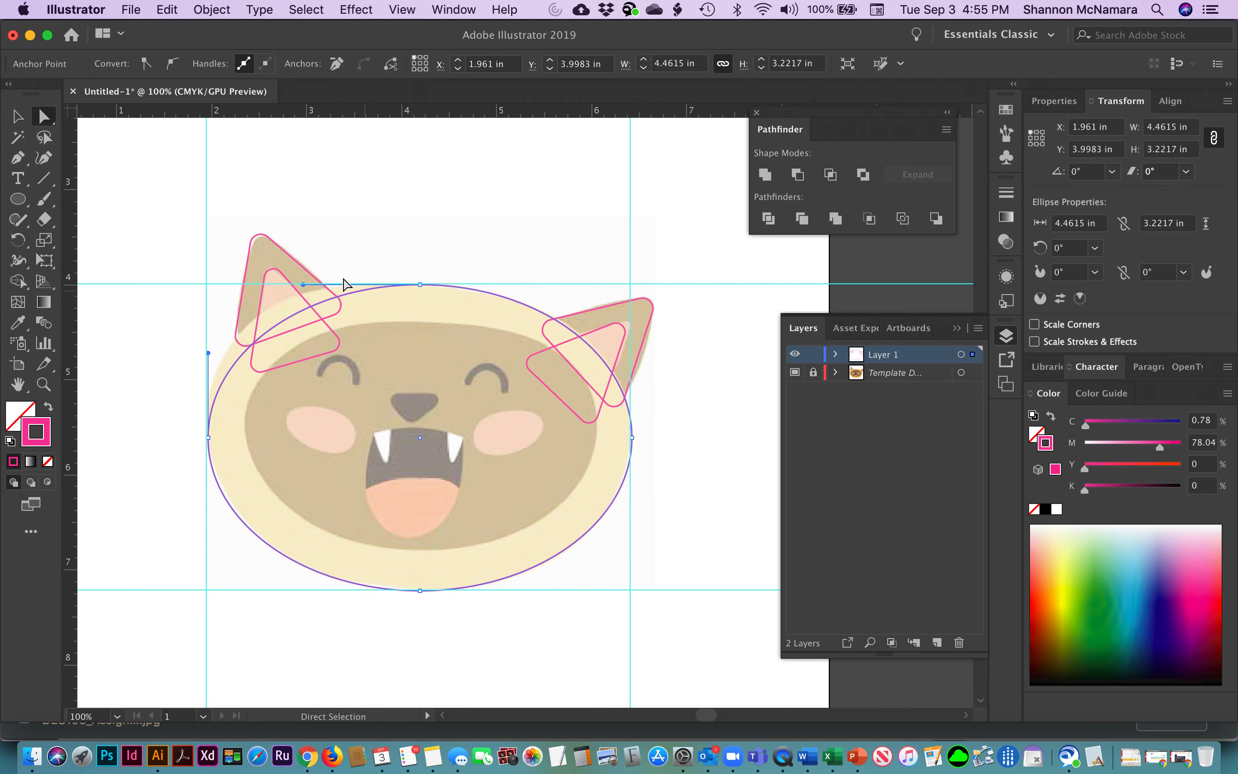
left_click(397, 255)
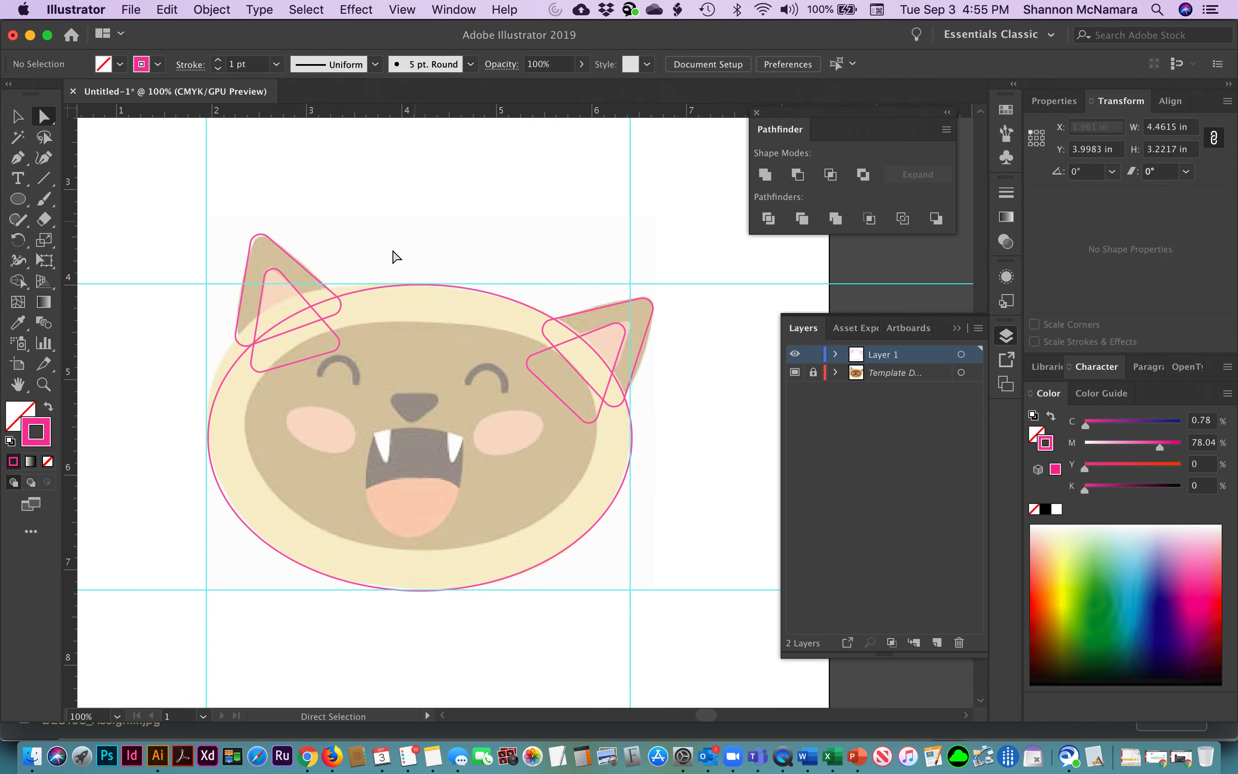
left_click(356, 291)
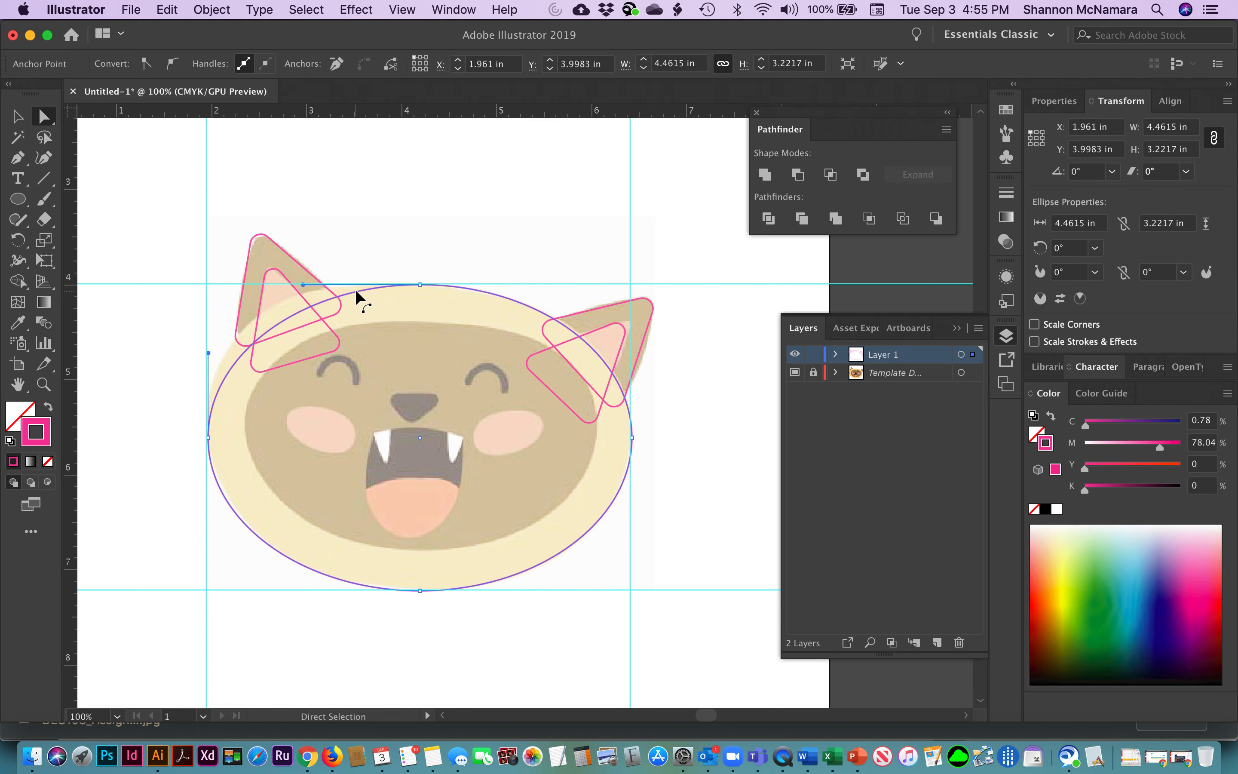
left_click(303, 286)
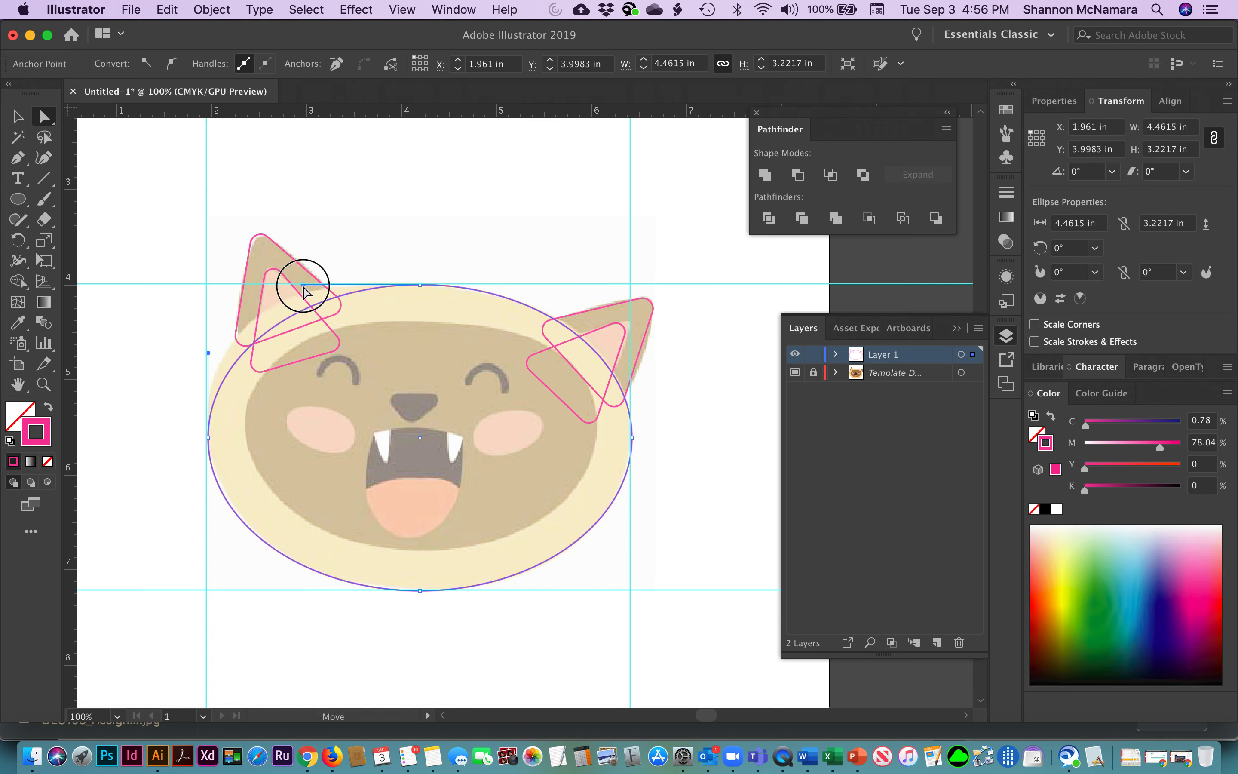
left_click_drag(304, 287, 244, 274)
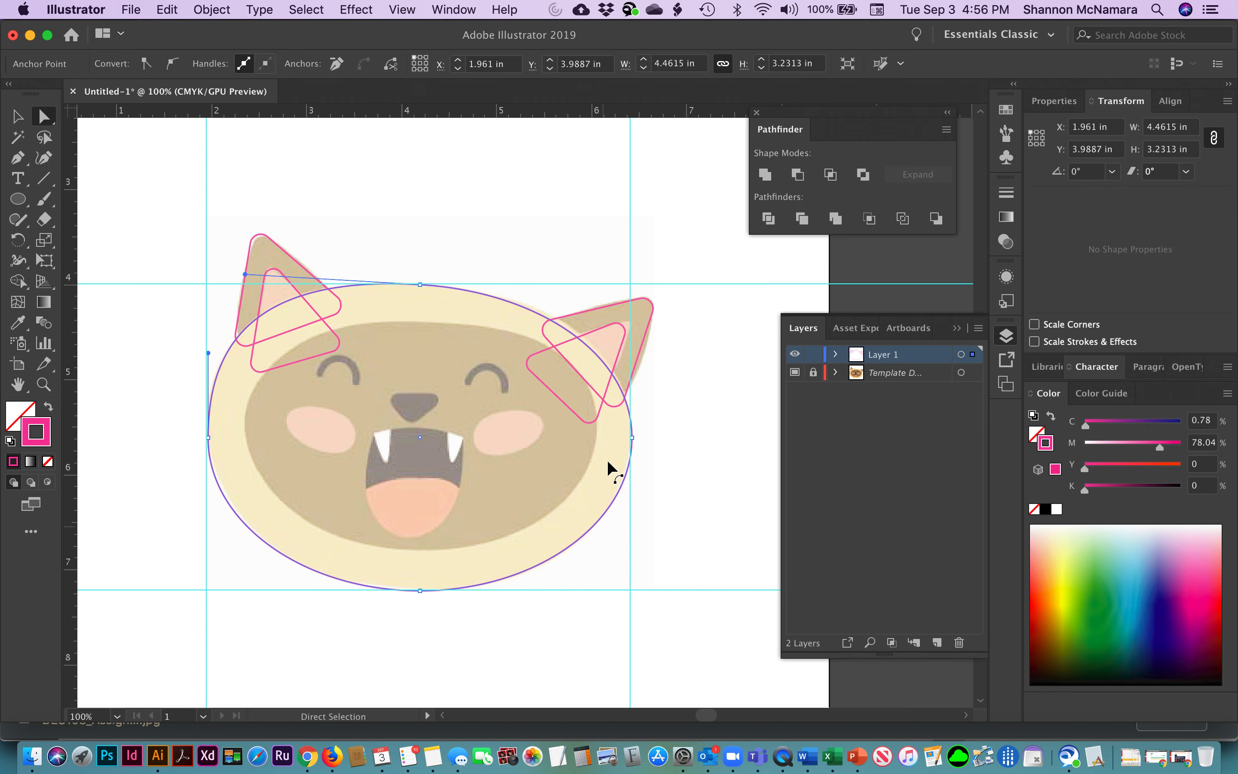
left_click(372, 228)
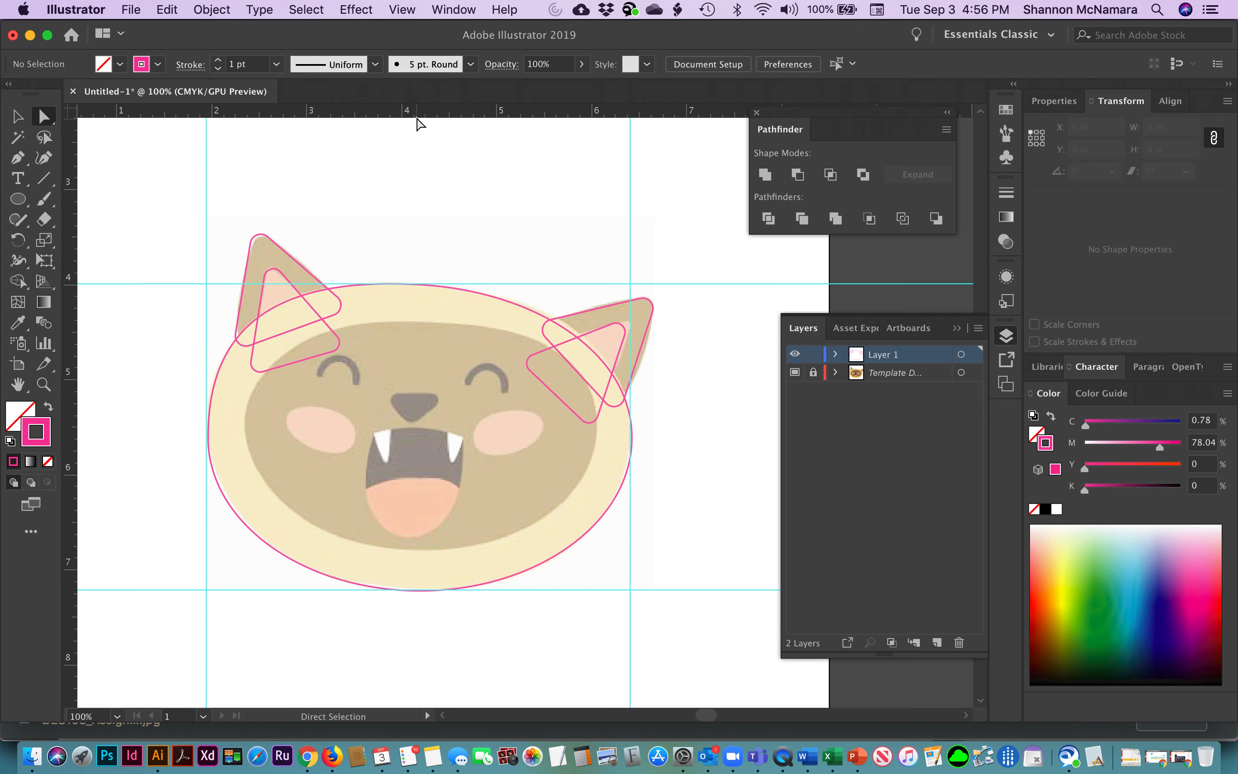
Place two horizontal and two vertical ruler guides at the outermost edges of the darker inner face.
left_click_drag(422, 119, 408, 319)
left_click_drag(72, 444, 244, 420)
left_click_drag(475, 116, 449, 474)
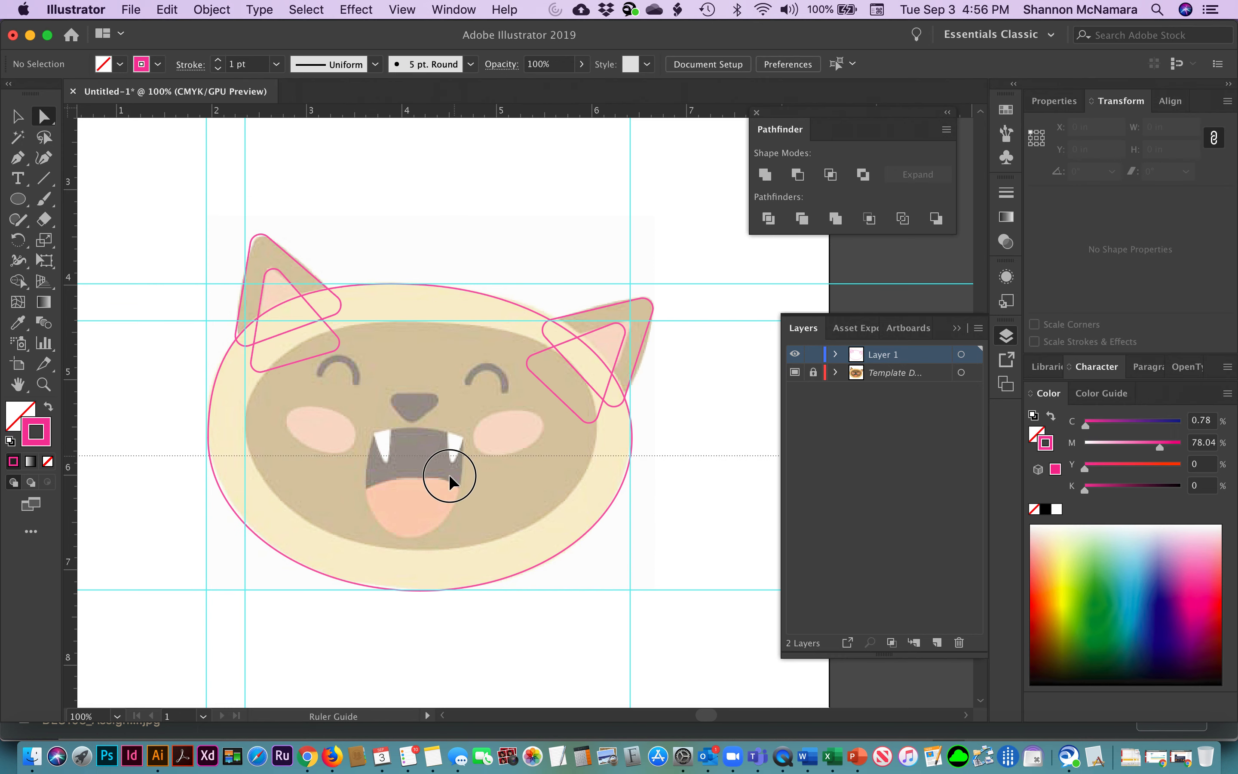
left_click_drag(445, 546, 445, 549)
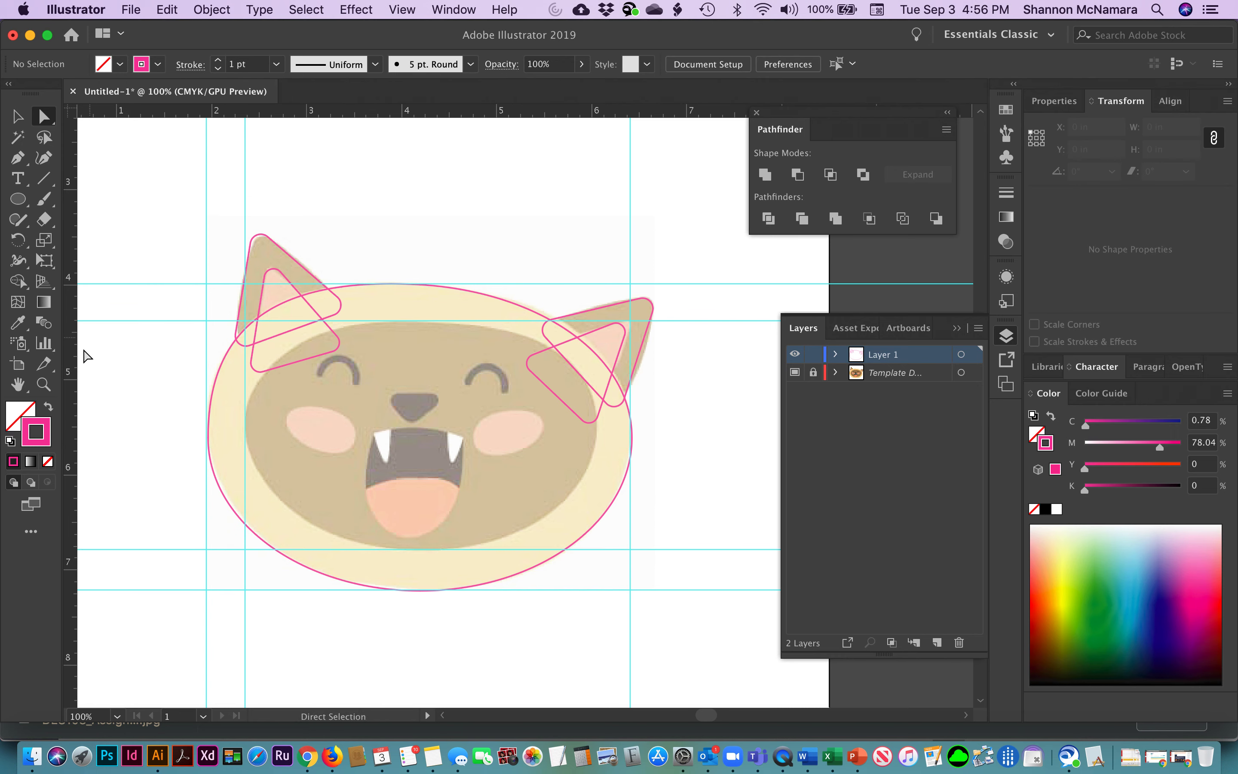
left_click_drag(77, 361, 596, 420)
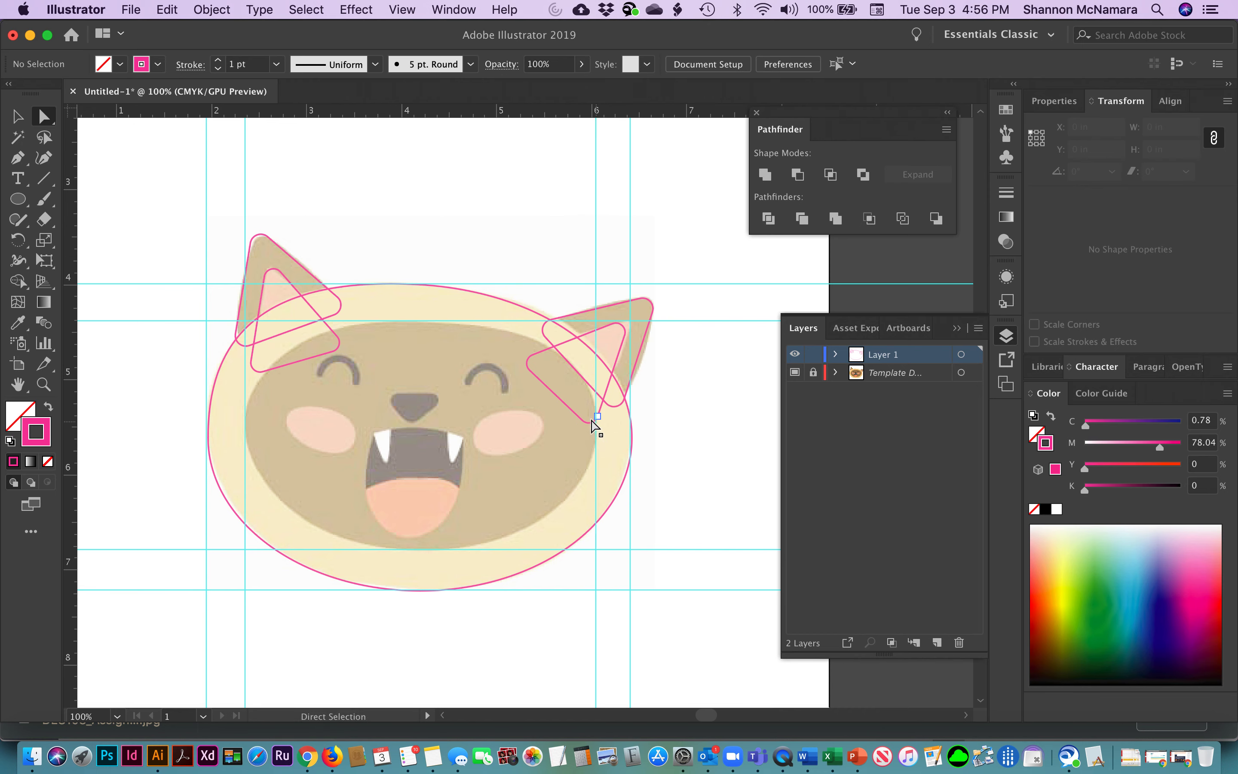
Unlock the guides so they can be selected.
left_click(19, 199)
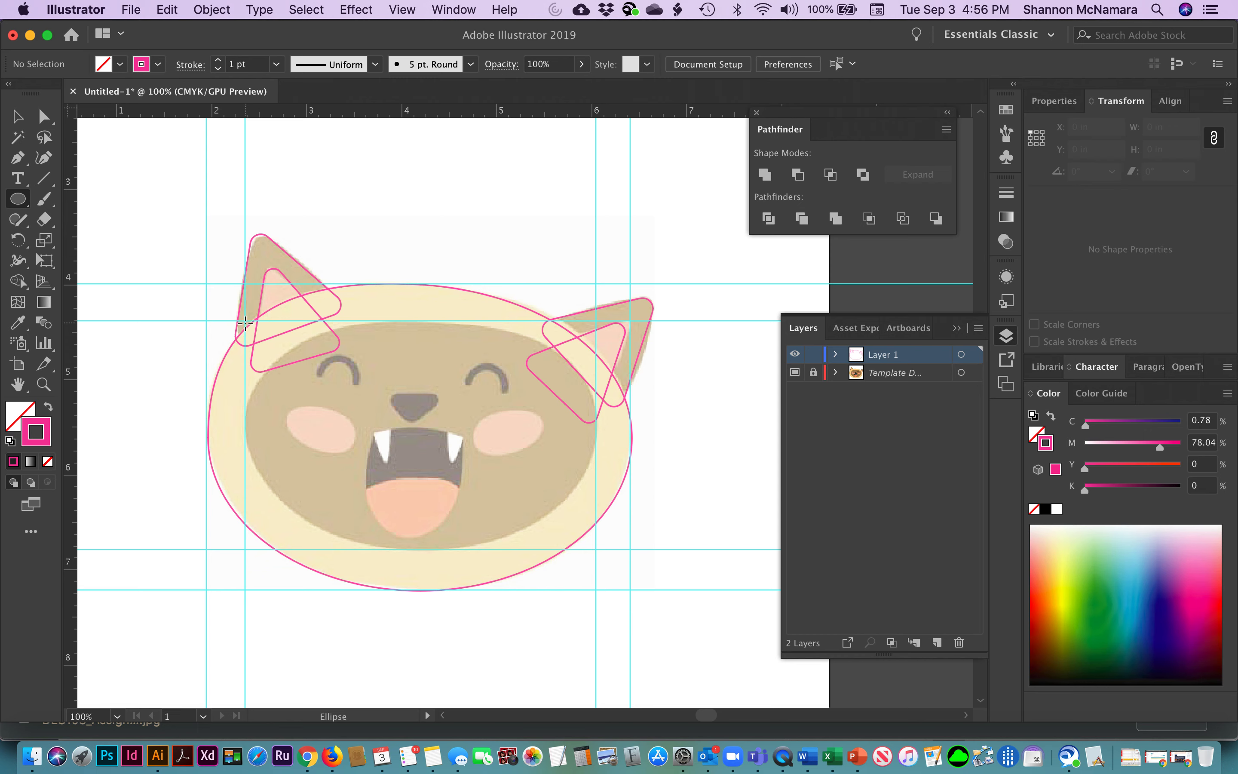
left_click(26, 120)
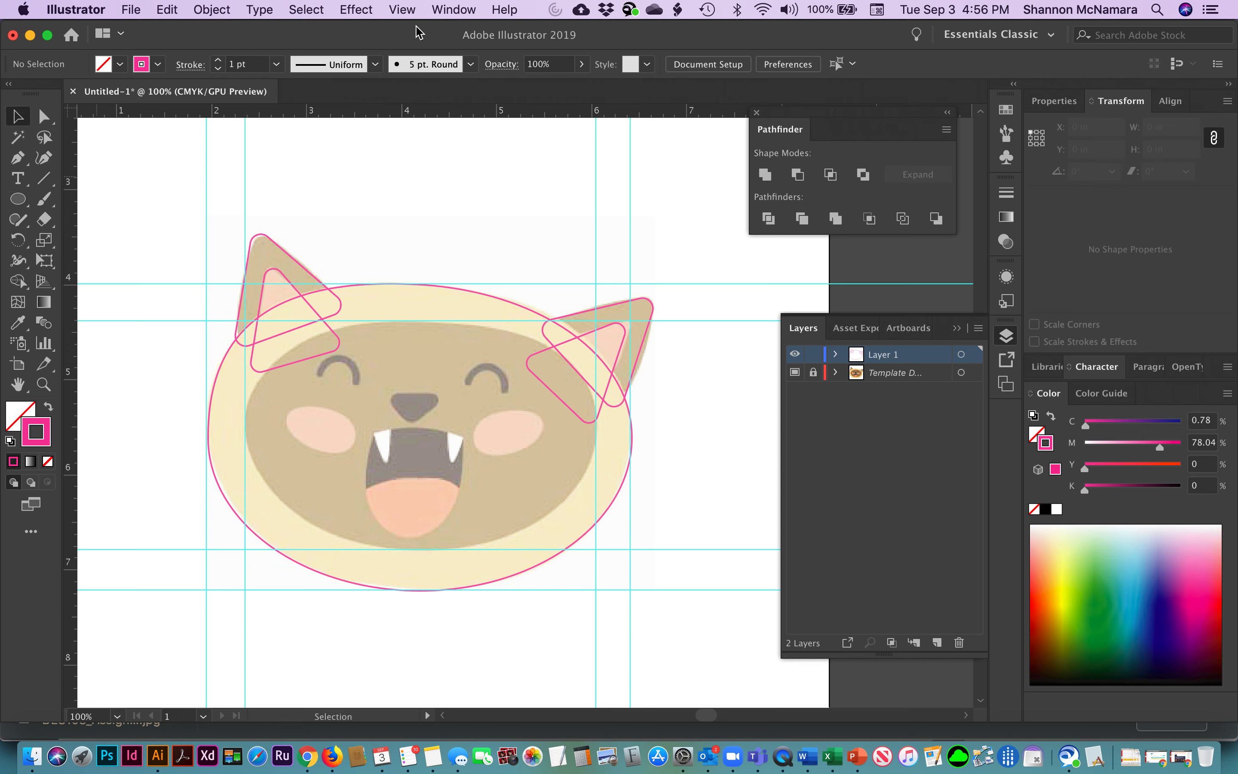
left_click(402, 11)
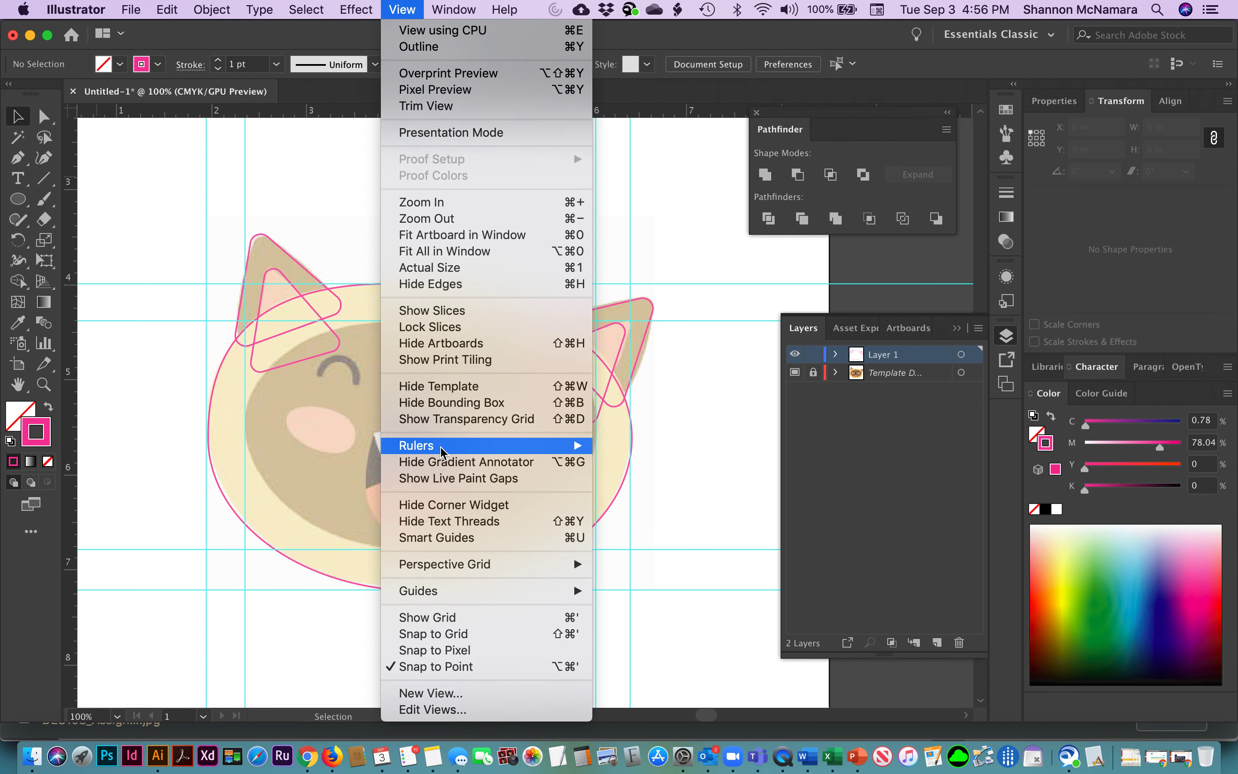
mouse_move(443, 448)
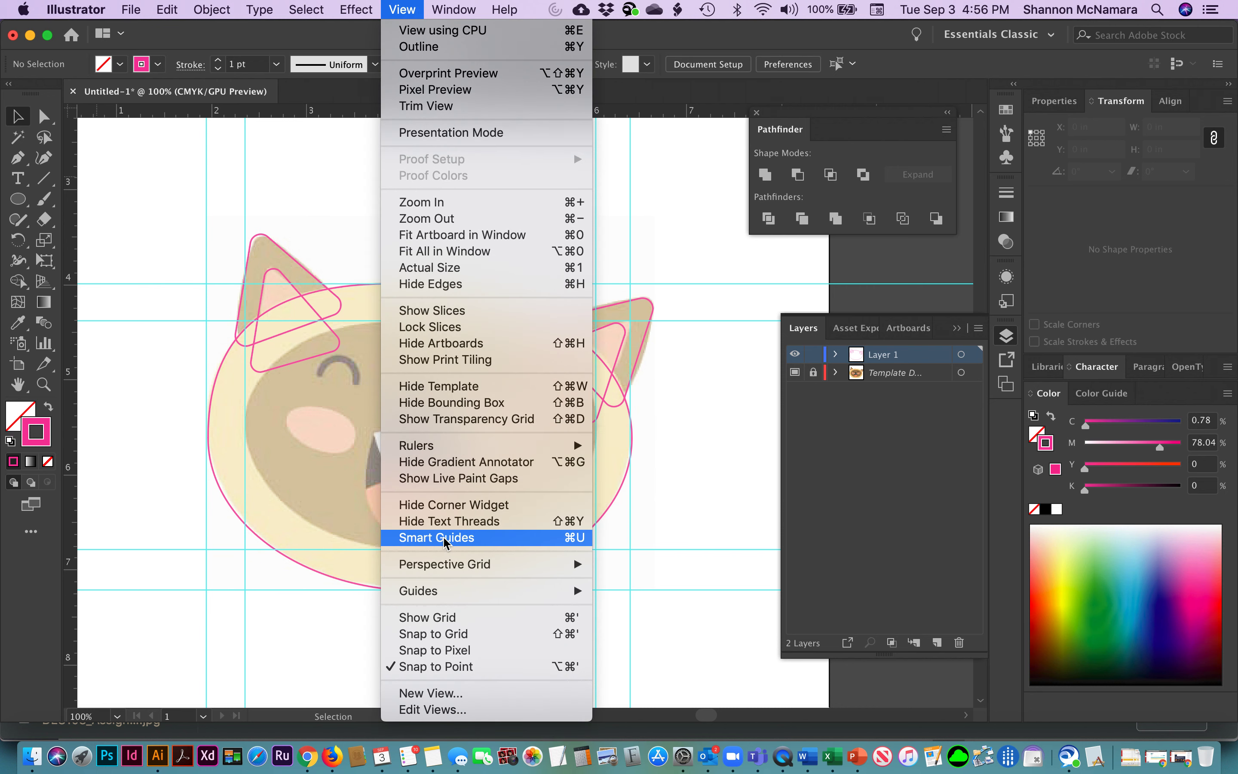
mouse_move(490, 593)
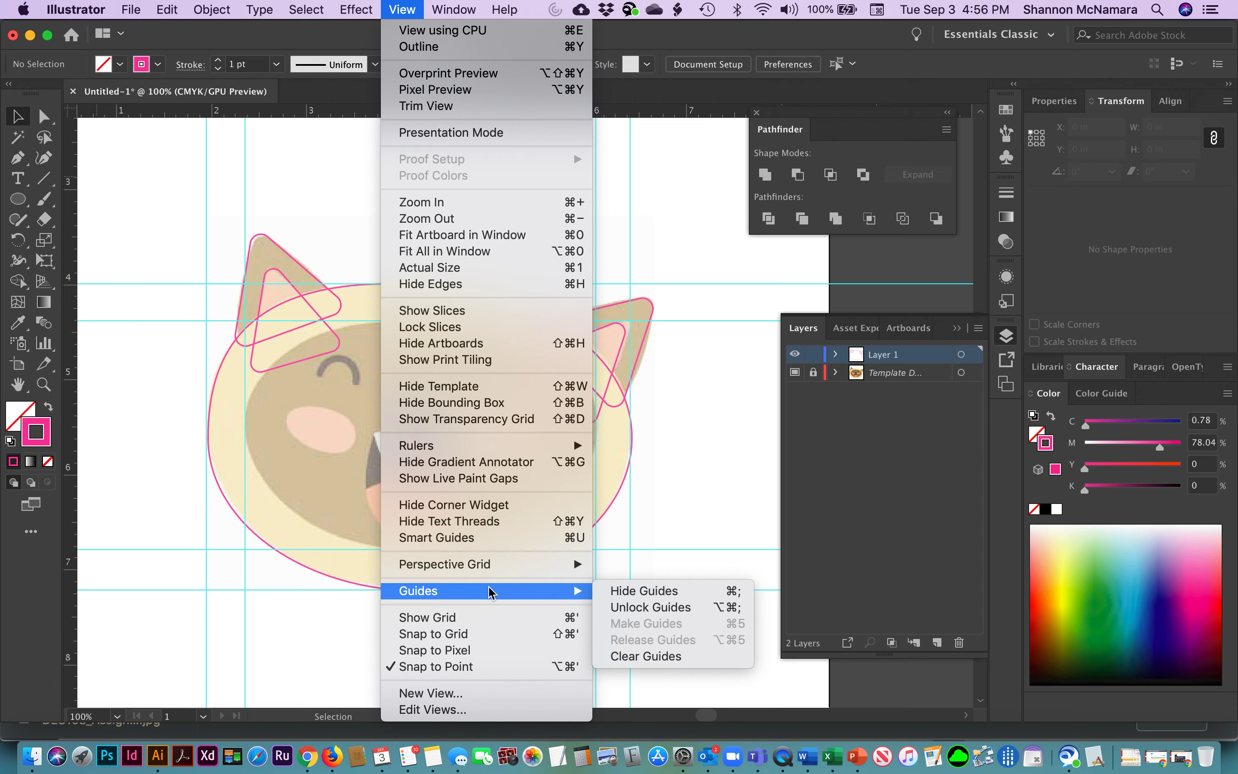
left_click(633, 608)
Delete the four guides around the outer head, keeping those around the inner face.
left_click_drag(190, 258, 207, 291)
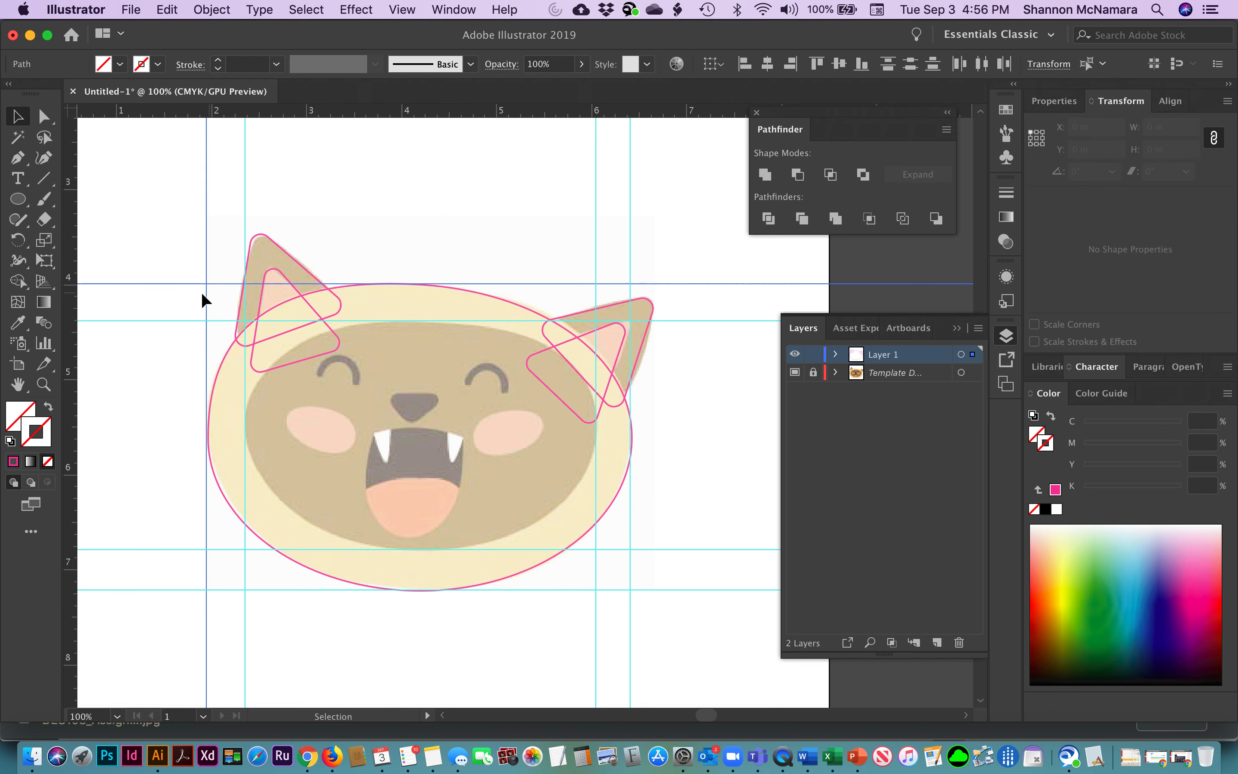
key("Delete")
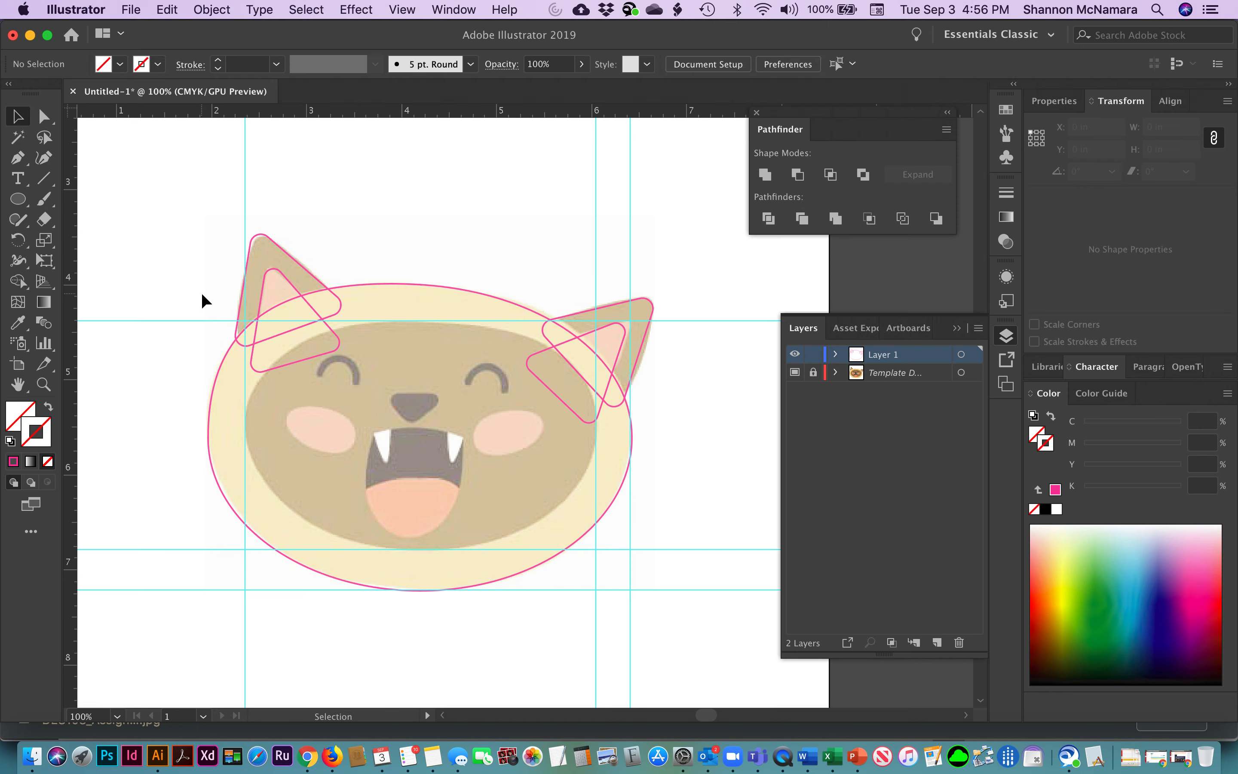
left_click_drag(614, 588, 613, 568)
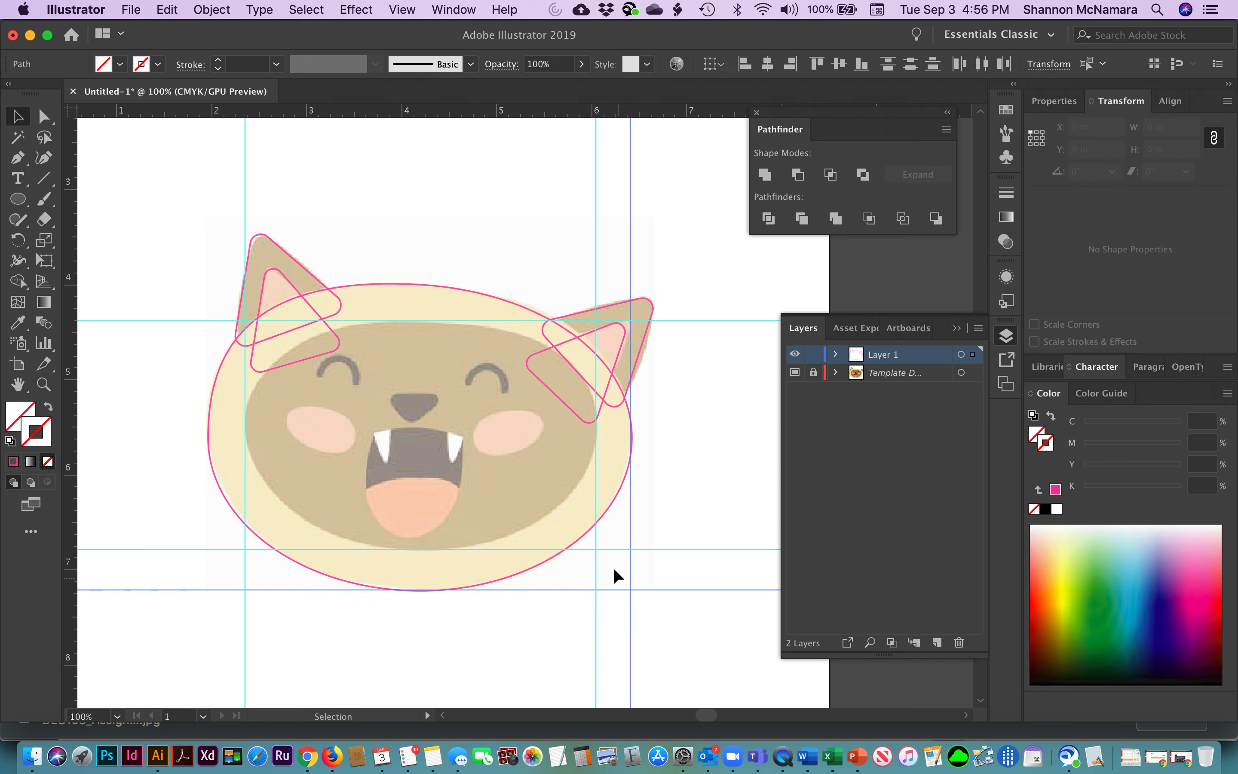
key("Delete")
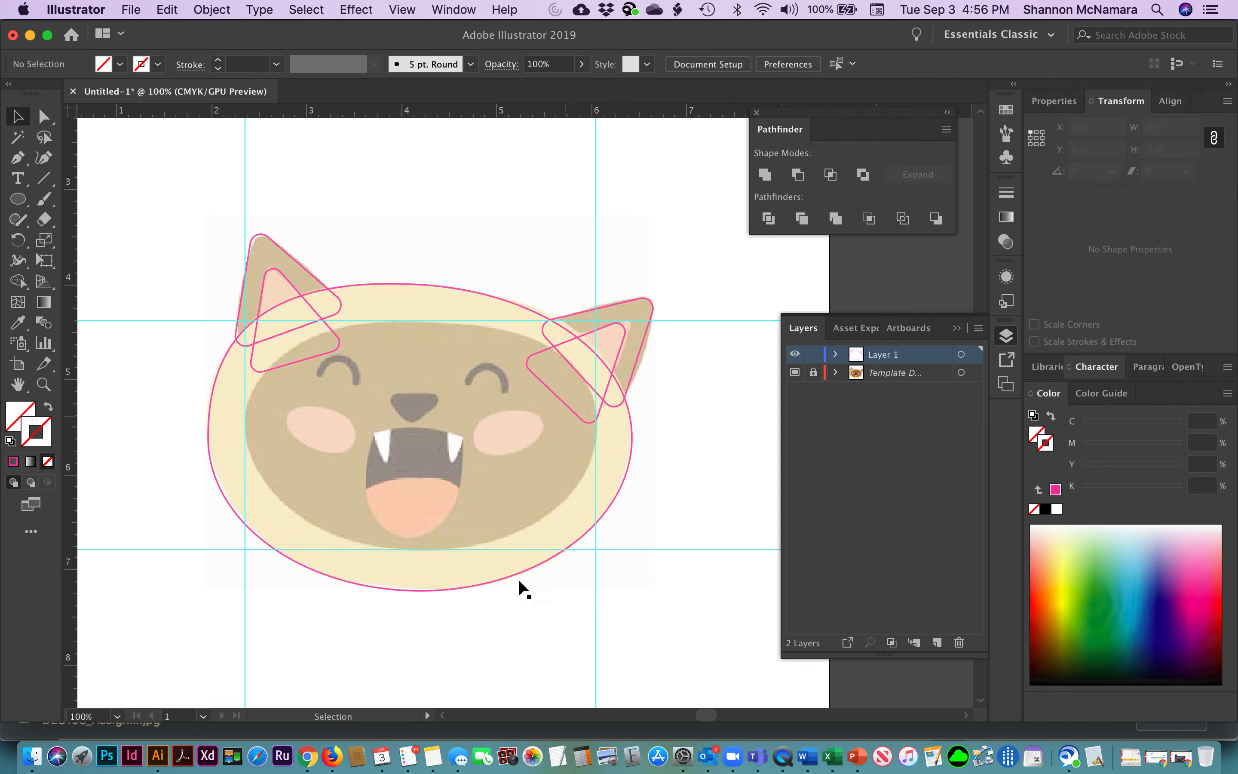
Draw an ellipse about 3.69 by 2.41 in between the inner-face guides and give it the magenta stroke.
left_click(19, 199)
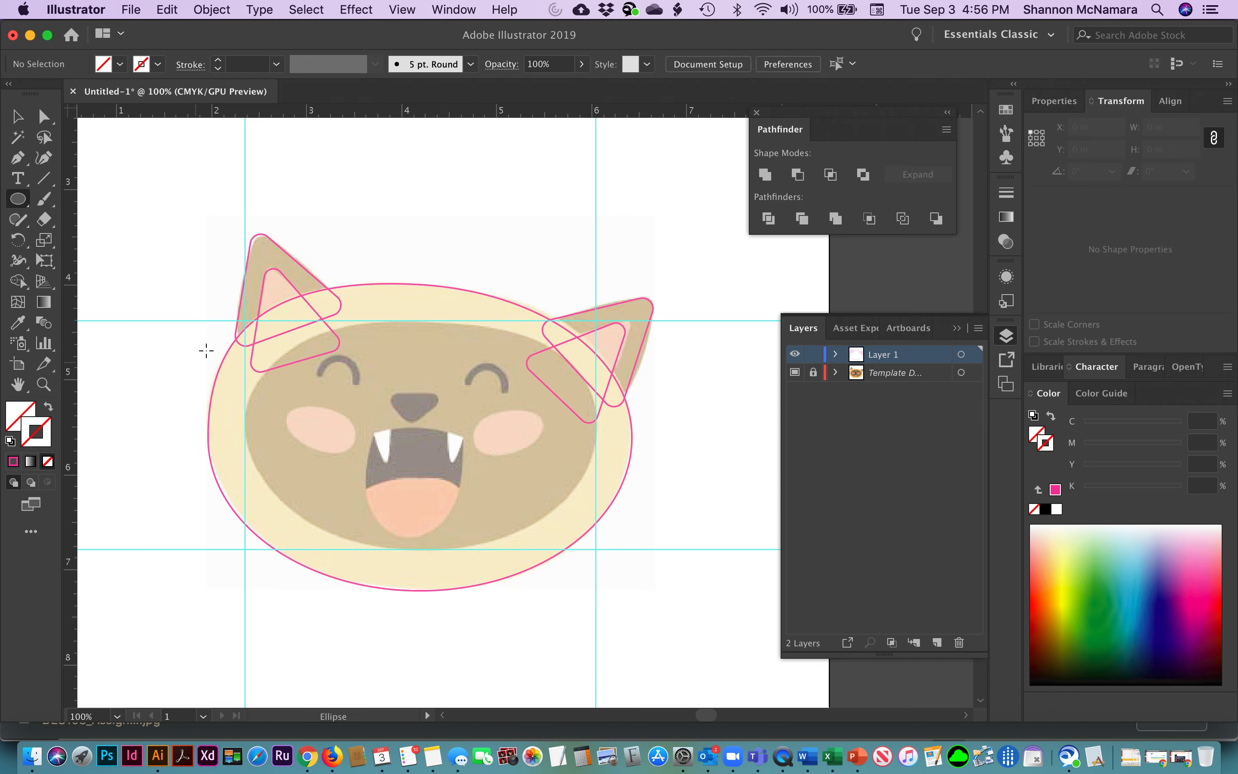
left_click_drag(245, 321, 599, 547)
key("v")
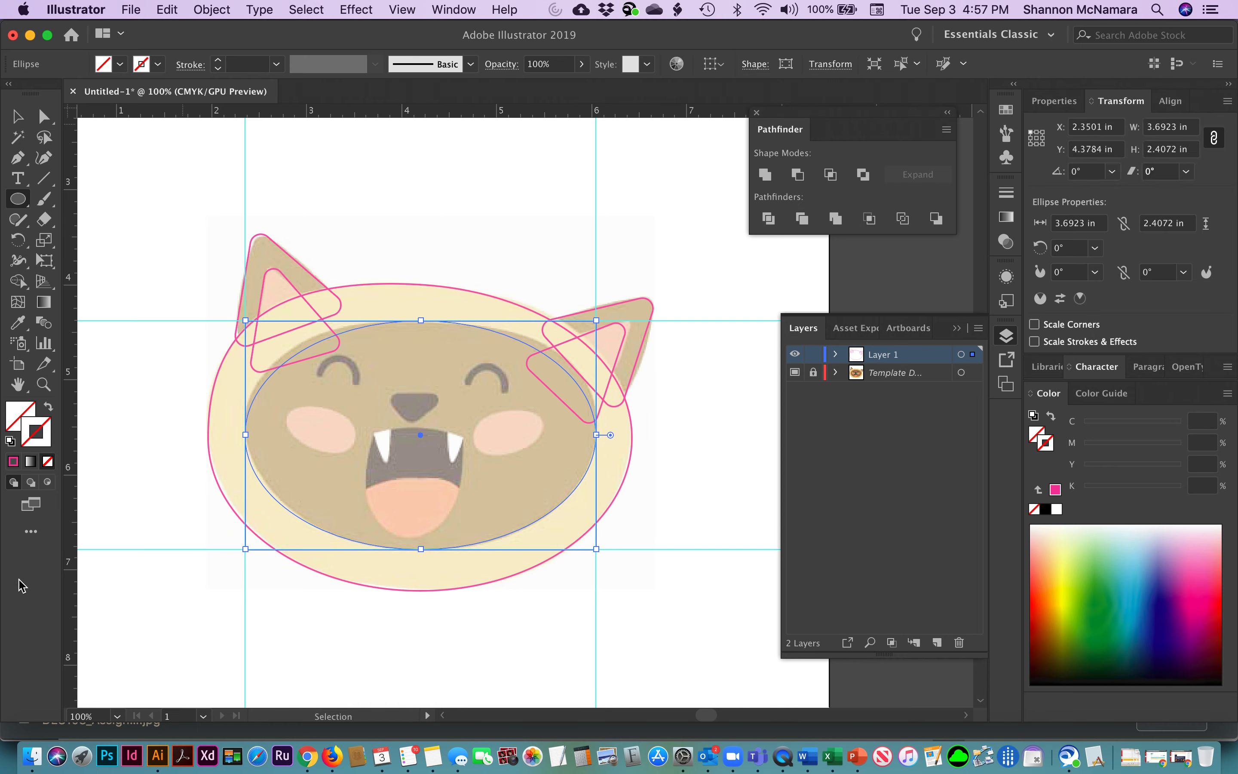
left_click(12, 462)
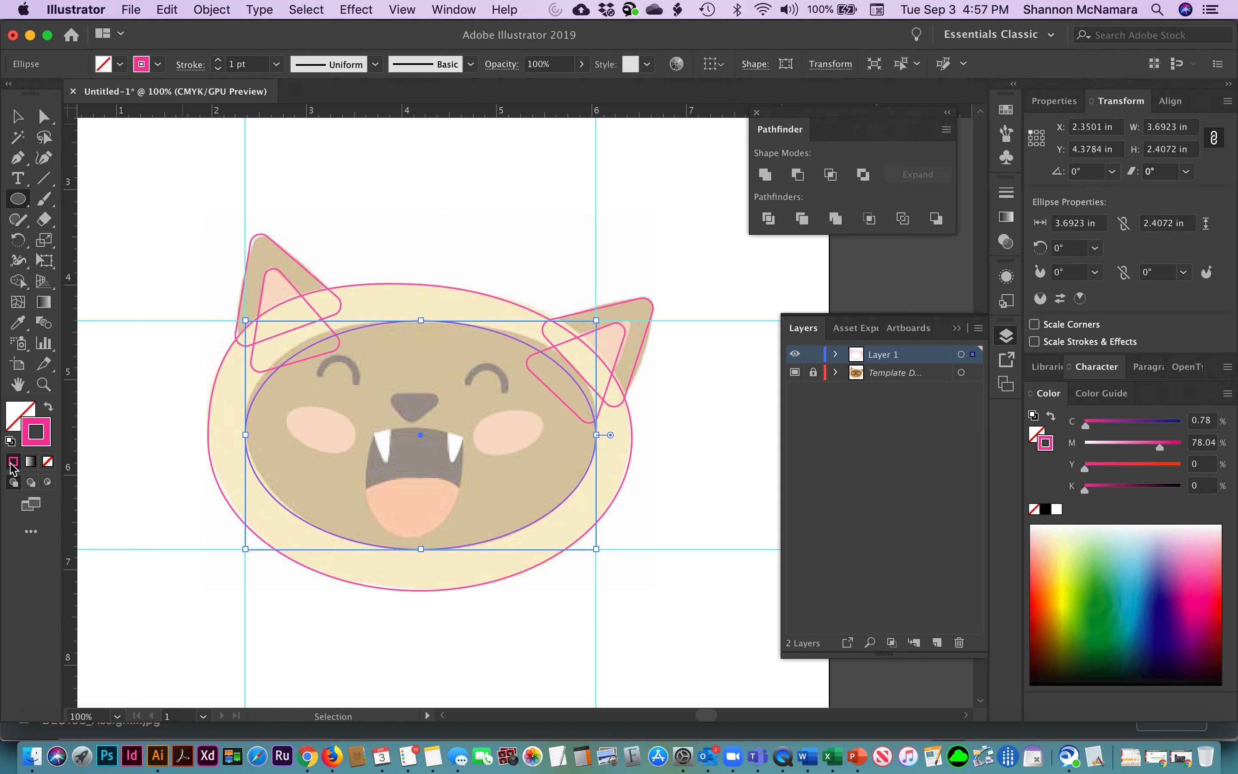
Select the upper-left segment of the inner-face ellipse for direct editing and hide the guides.
left_click(44, 116)
left_click(374, 196)
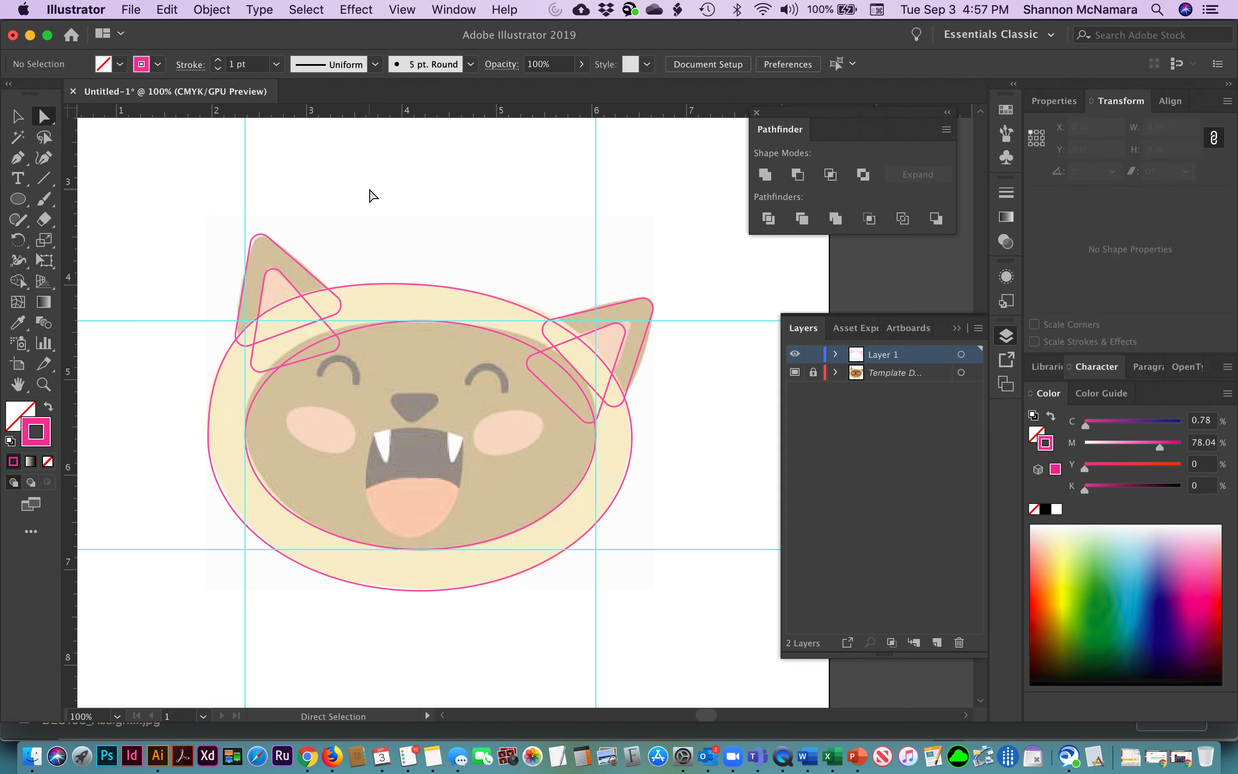
left_click(349, 331)
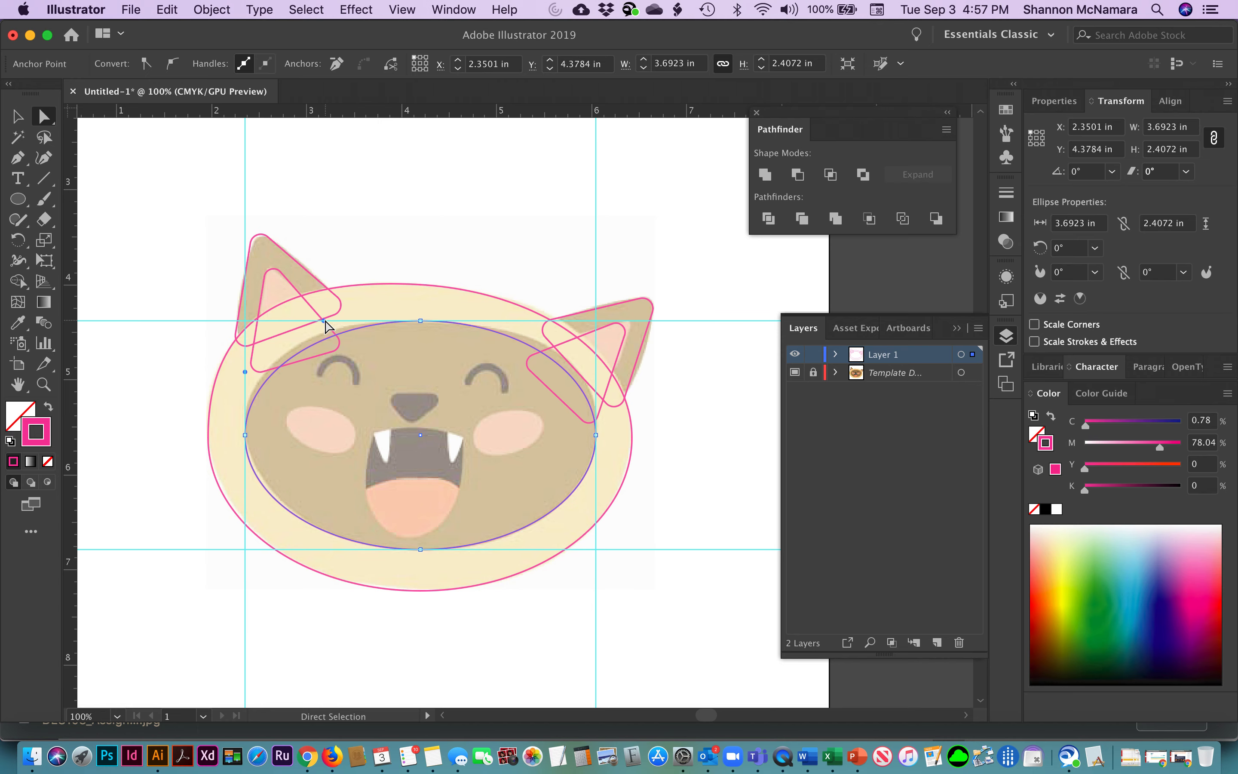
left_click(402, 9)
mouse_move(450, 590)
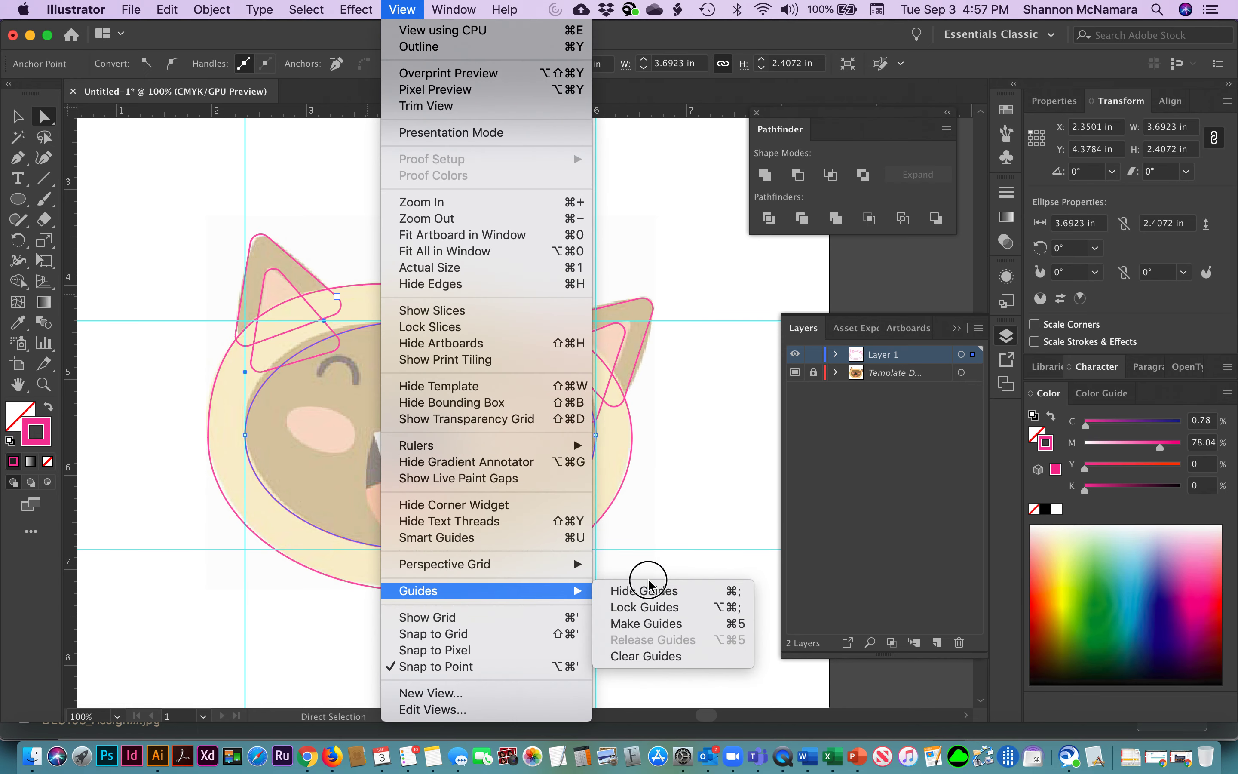
left_click(647, 594)
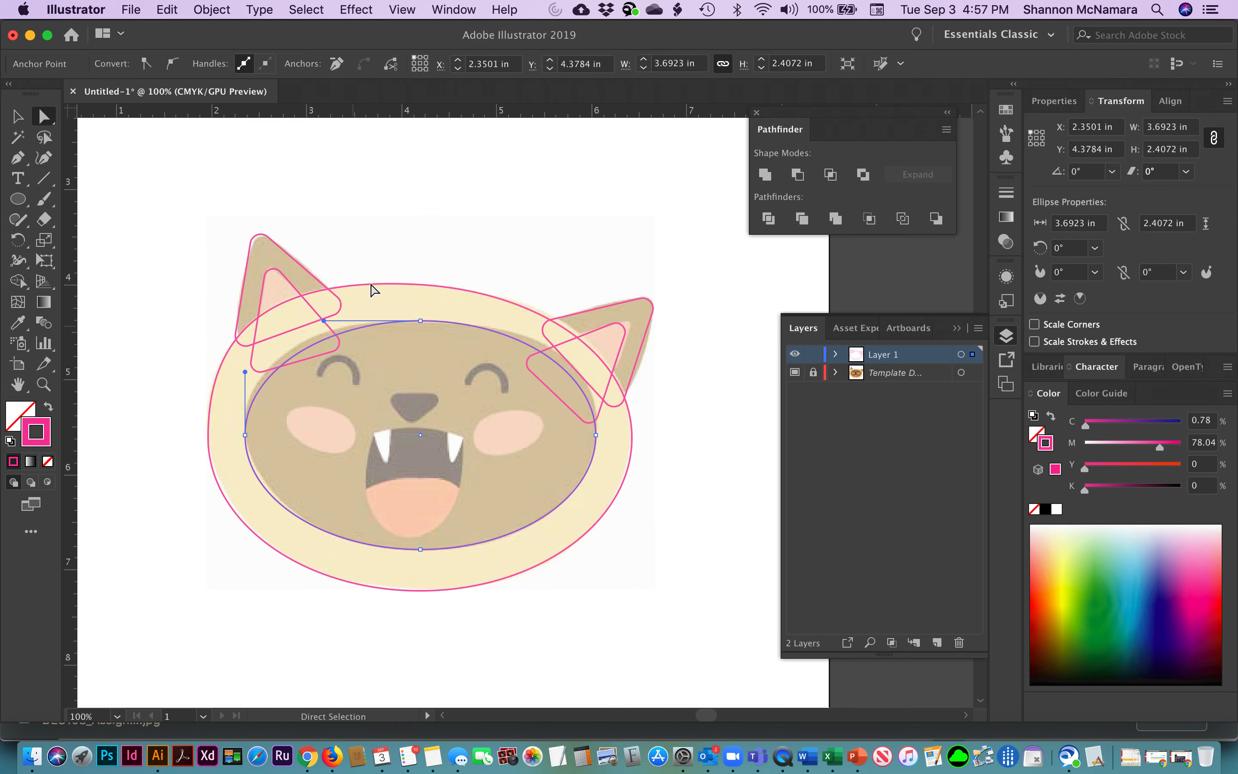
Broaden the upper curve of the inner-face ellipse by extending both handles of its top anchor point outward to match the template.
left_click(366, 338)
left_click(353, 326)
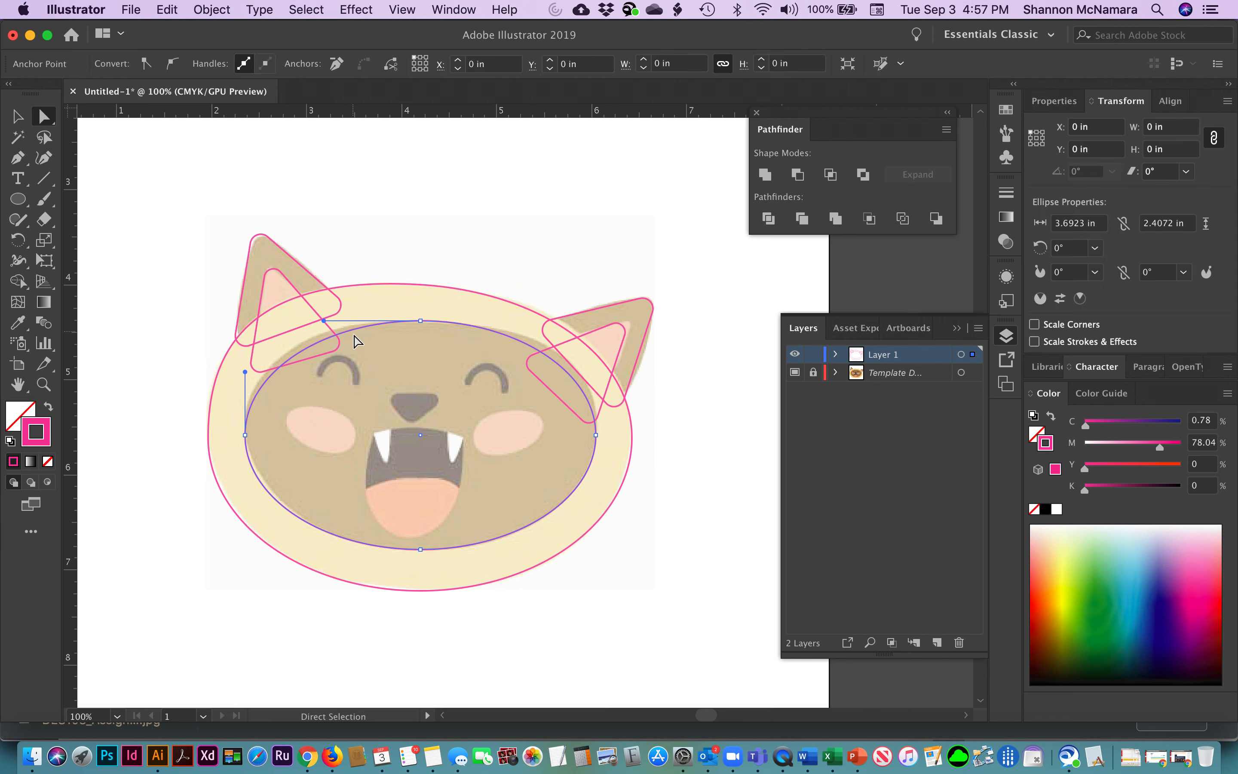
left_click_drag(324, 322, 293, 322)
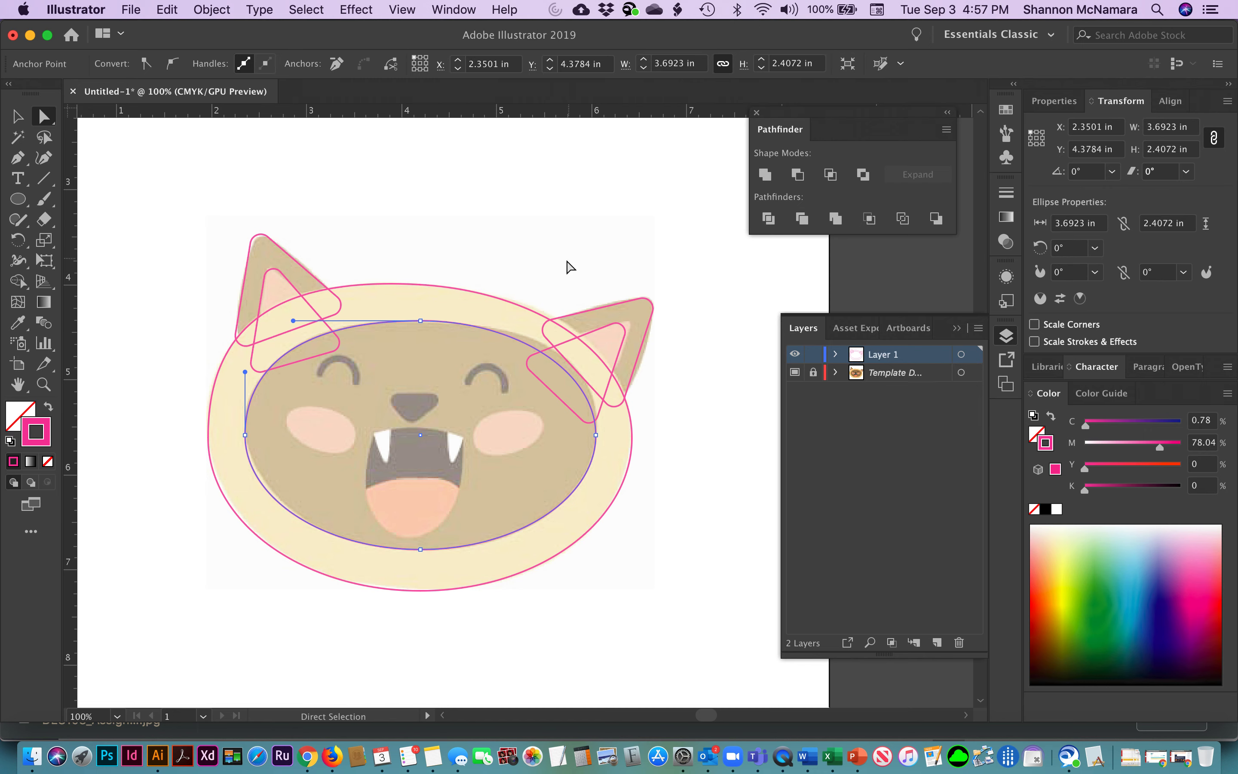
left_click(515, 334)
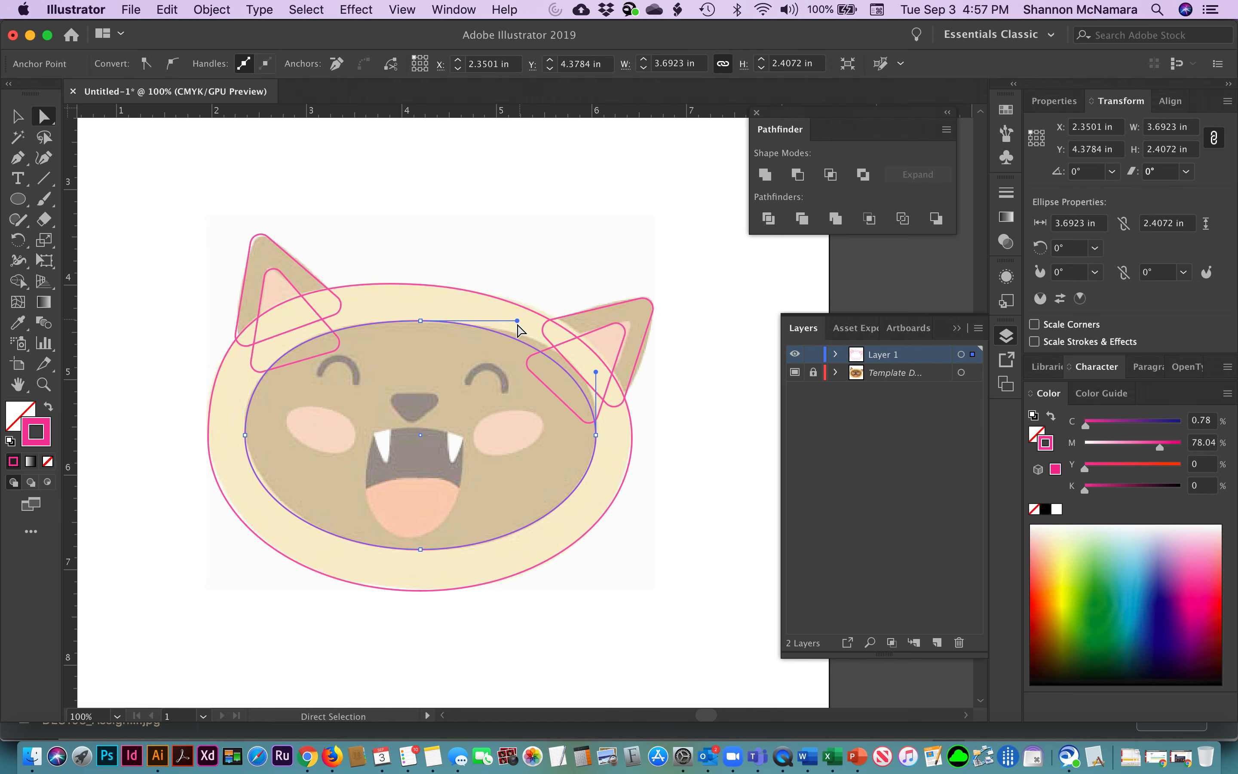
left_click_drag(517, 323, 551, 322)
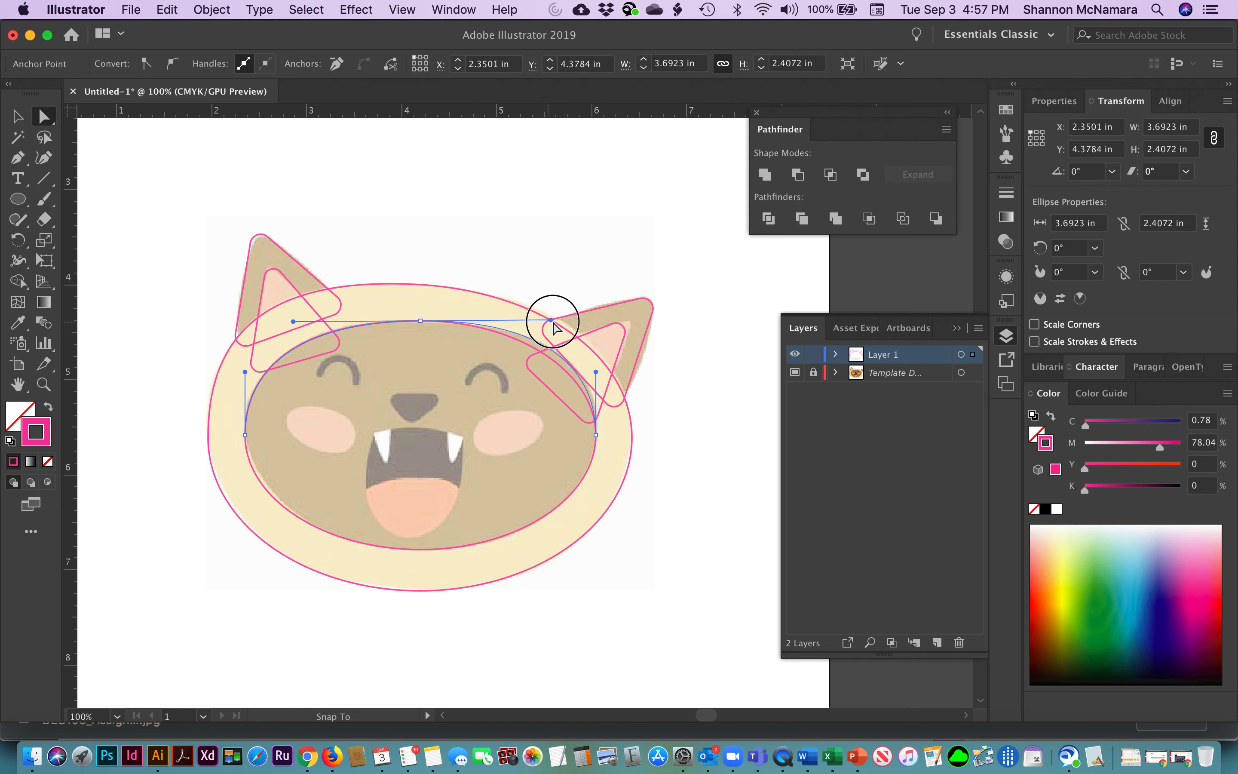
left_click(571, 239)
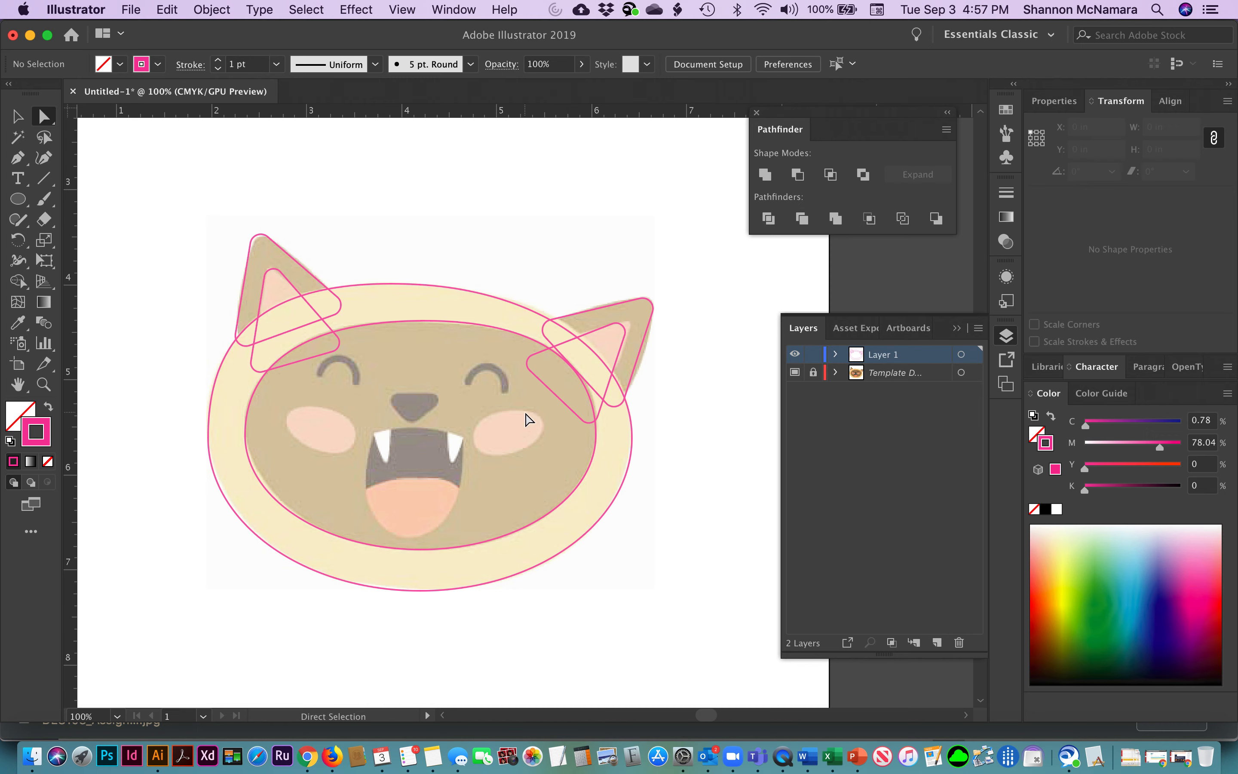
Draw an ellipse about 0.72 by 0.43 in over the left cheek and rotate it to about 343.6° to match the cheek's tilt.
left_click(18, 199)
left_click_drag(290, 408, 356, 451)
key("v")
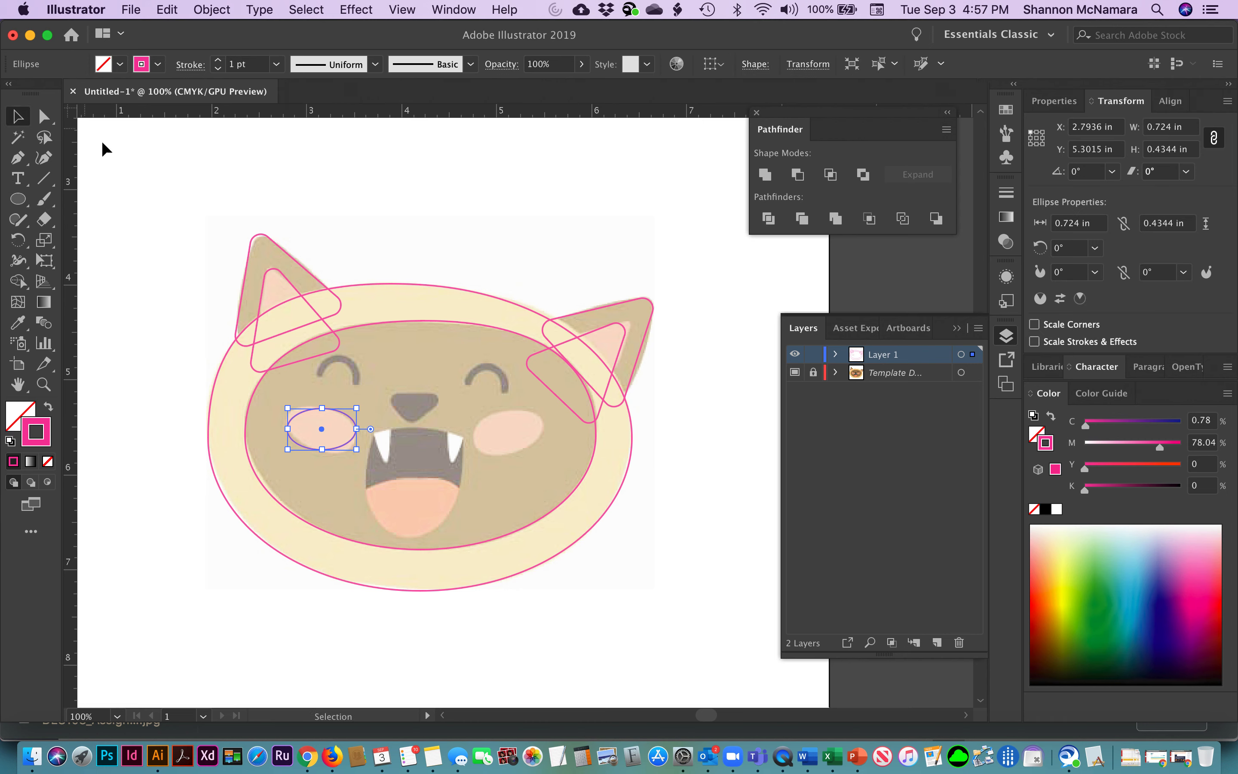
left_click_drag(362, 402, 363, 419)
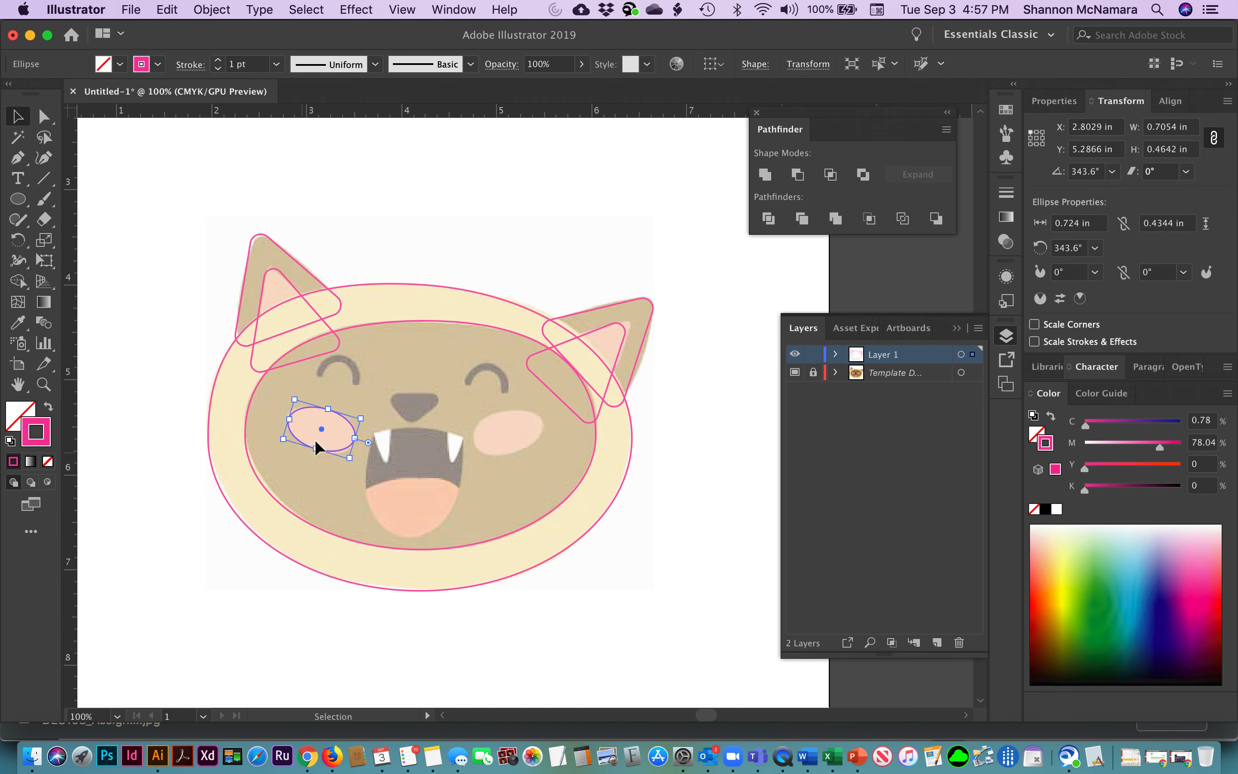
Make a copy of the cheek ellipse reflected across the vertical axis and place it over the right cheek.
left_click(208, 10)
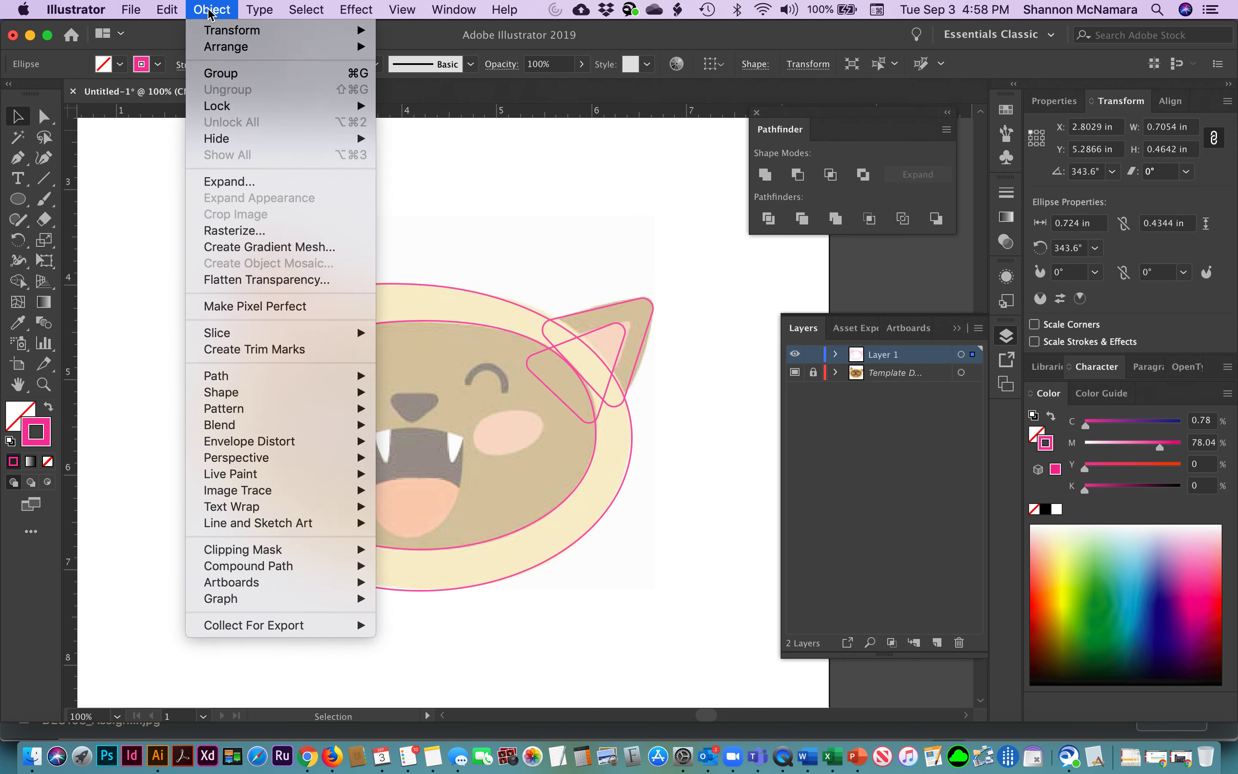
mouse_move(220, 34)
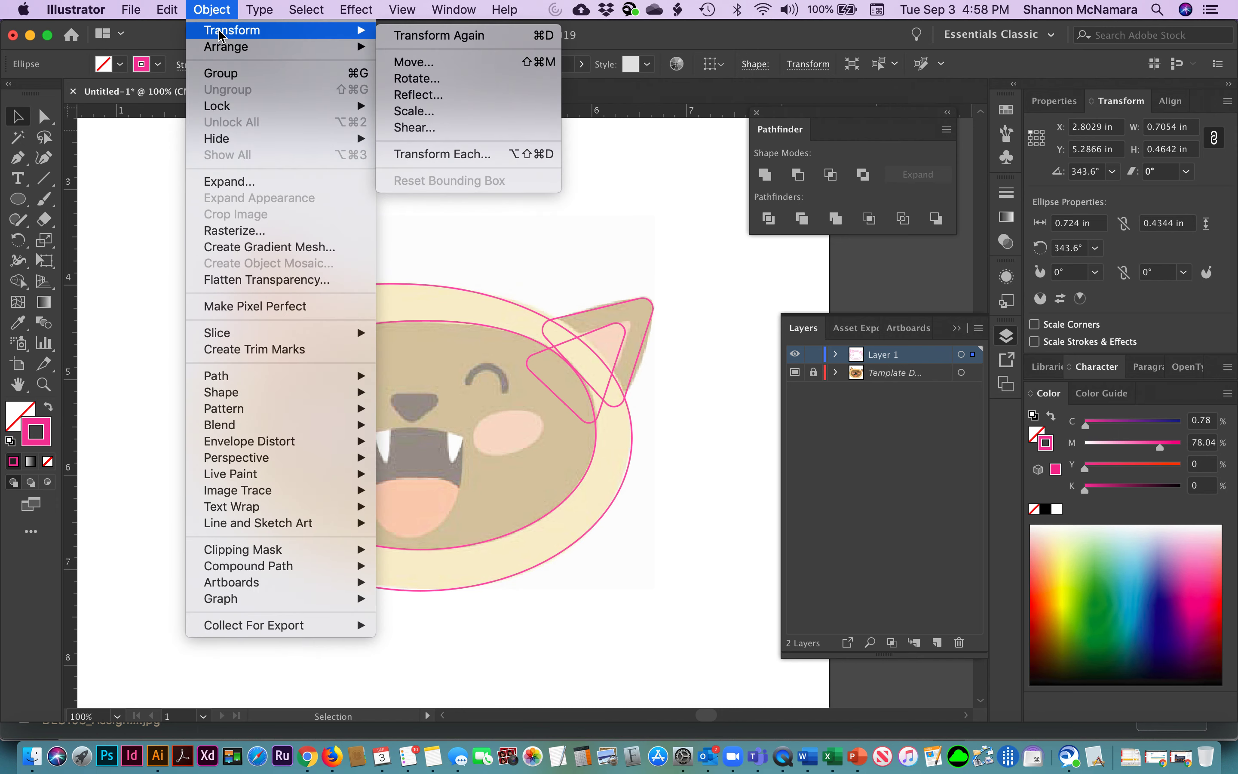
left_click(413, 96)
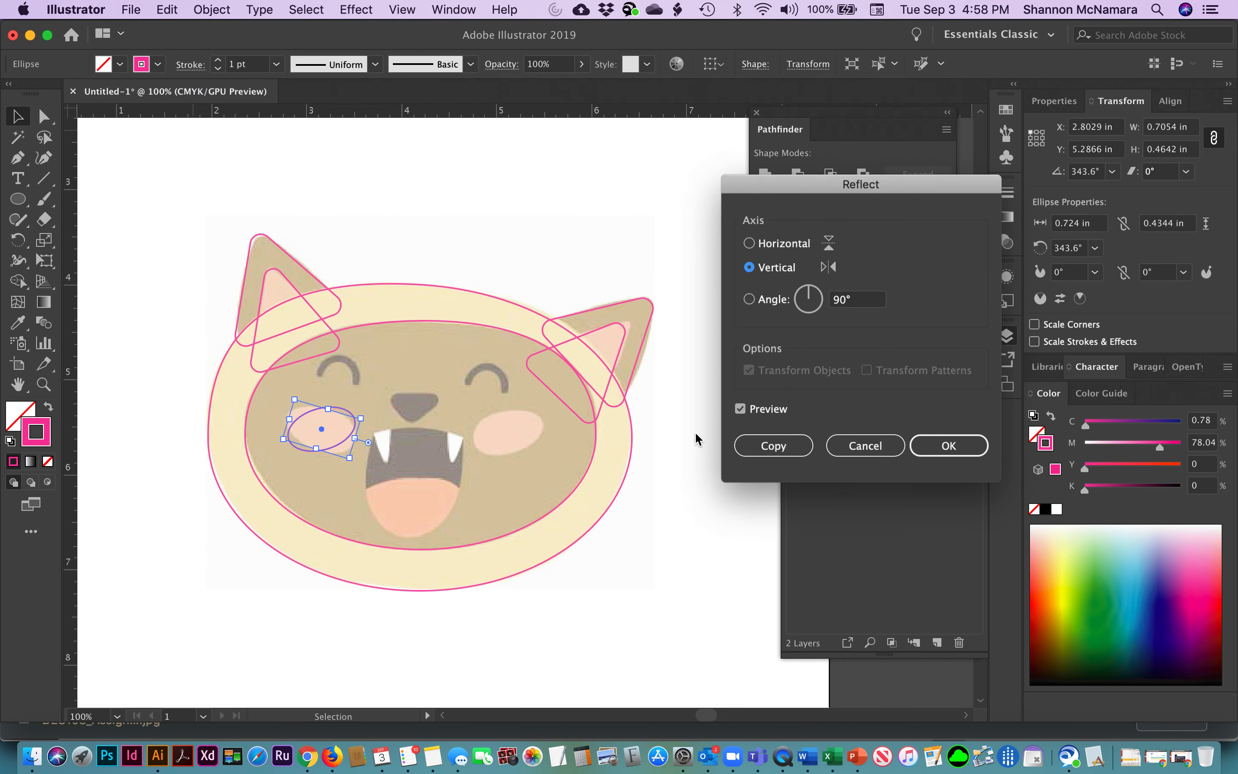
left_click(767, 445)
left_click_drag(322, 431, 508, 432)
left_click(403, 216)
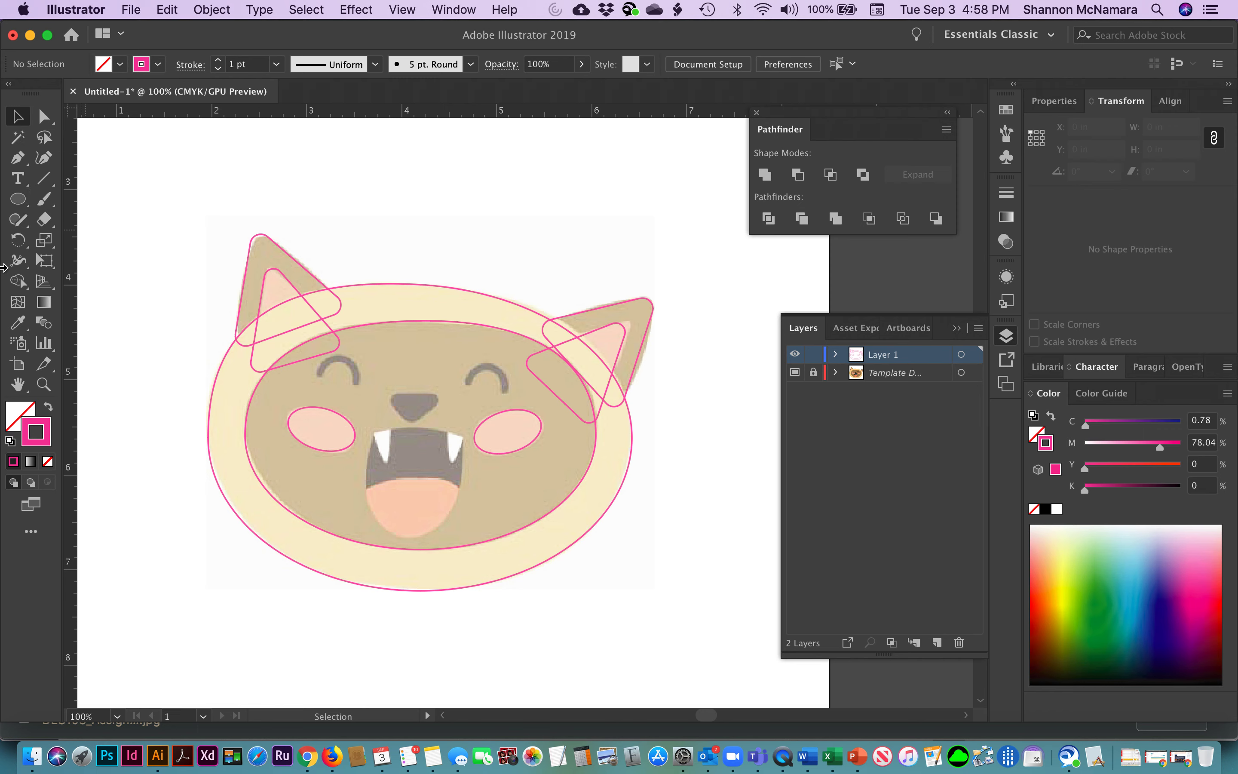
Create a 3-sided polygon with a 0.6944 in radius above the cat's head.
left_click(18, 199)
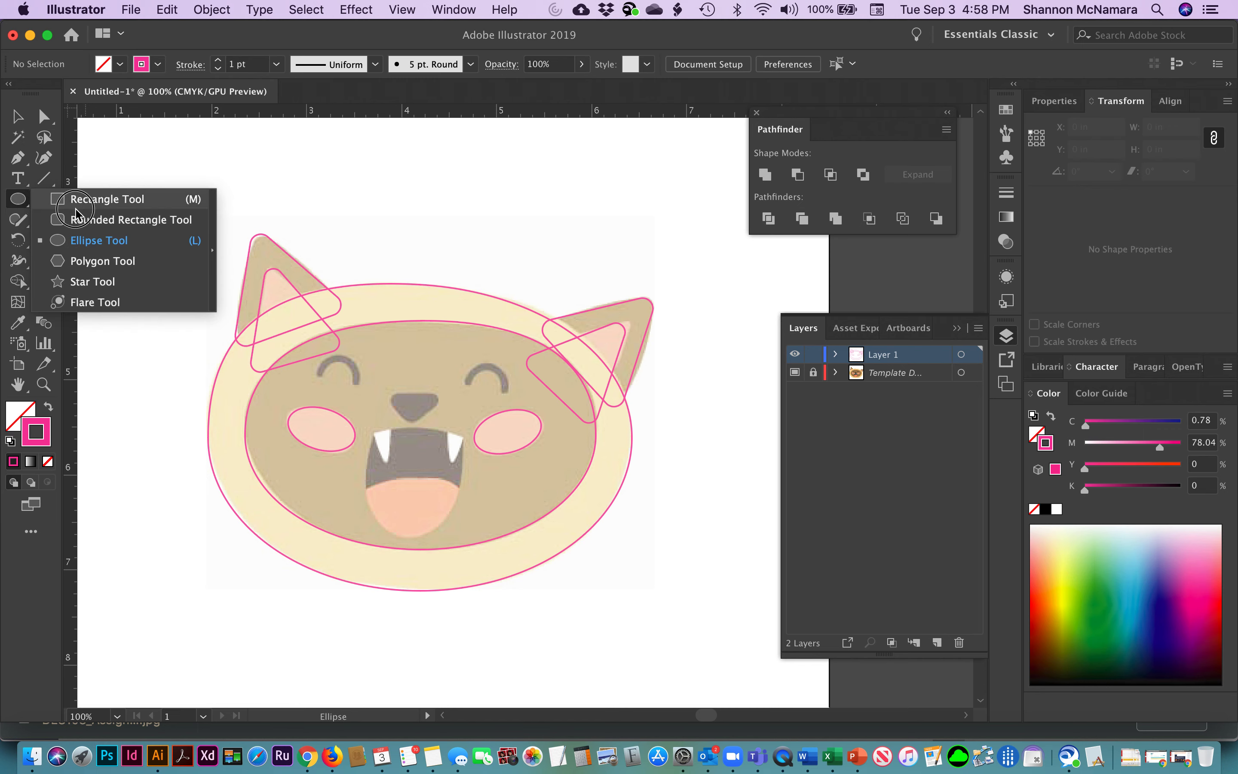
left_click(77, 261)
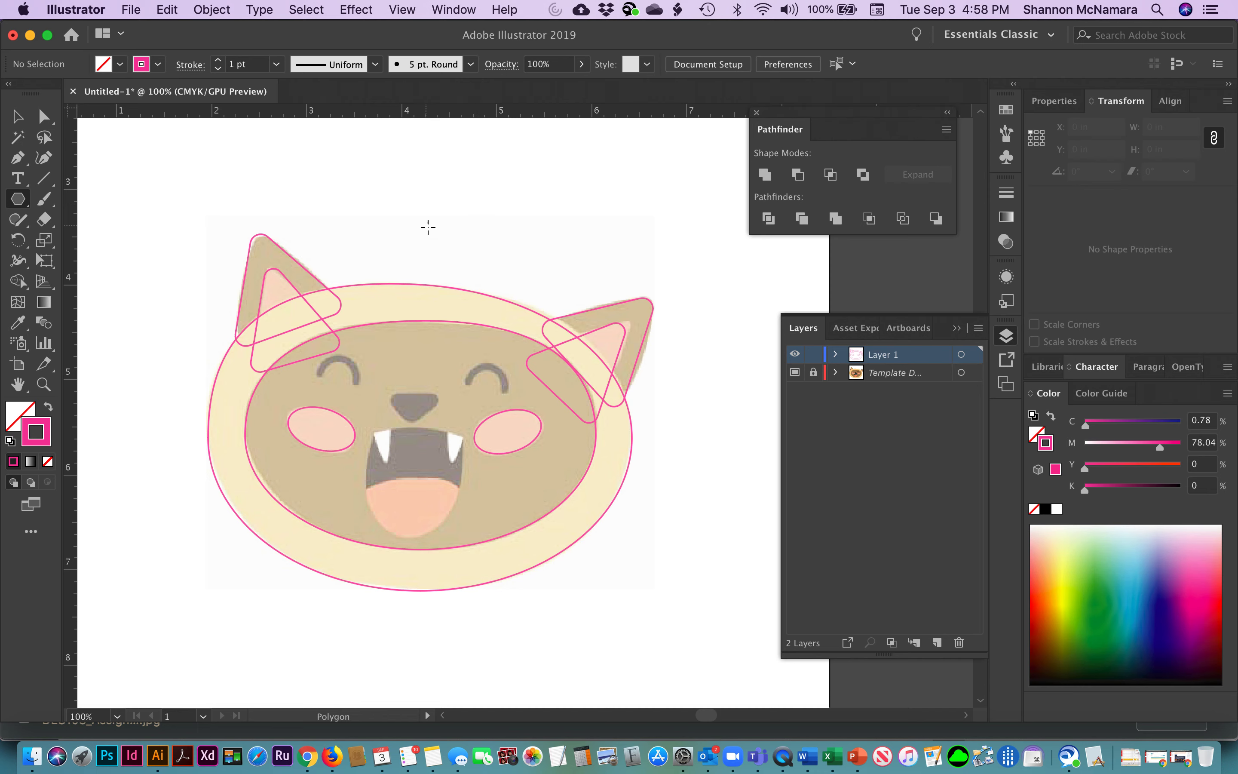
left_click(428, 226)
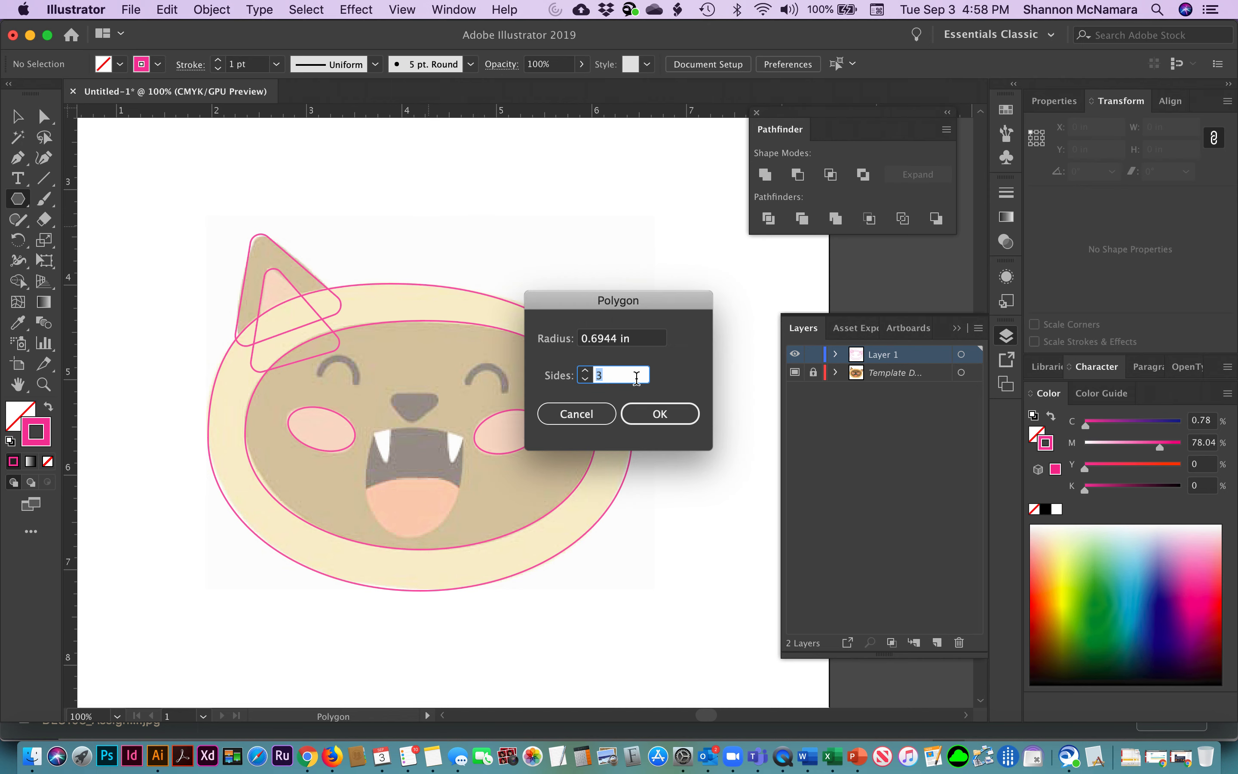
left_click(662, 415)
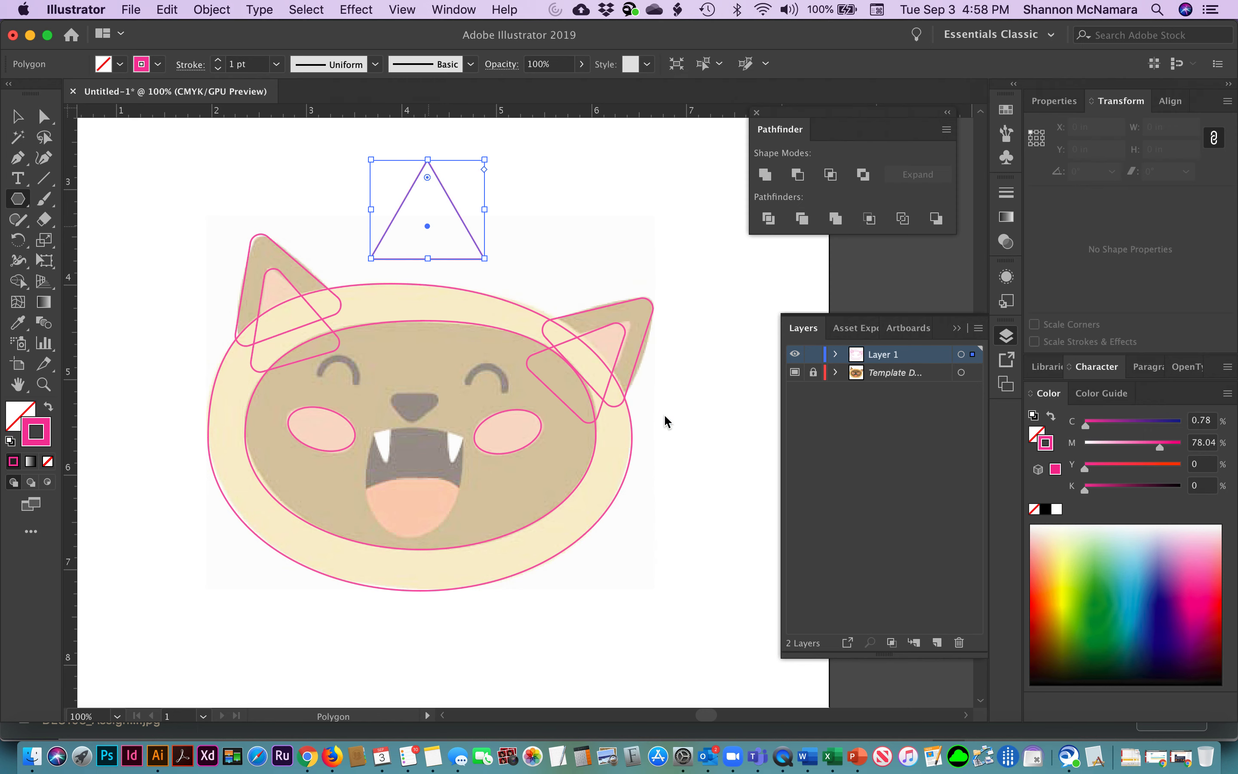
Set the triangle's rotation to 180° so it points downward.
left_click(17, 116)
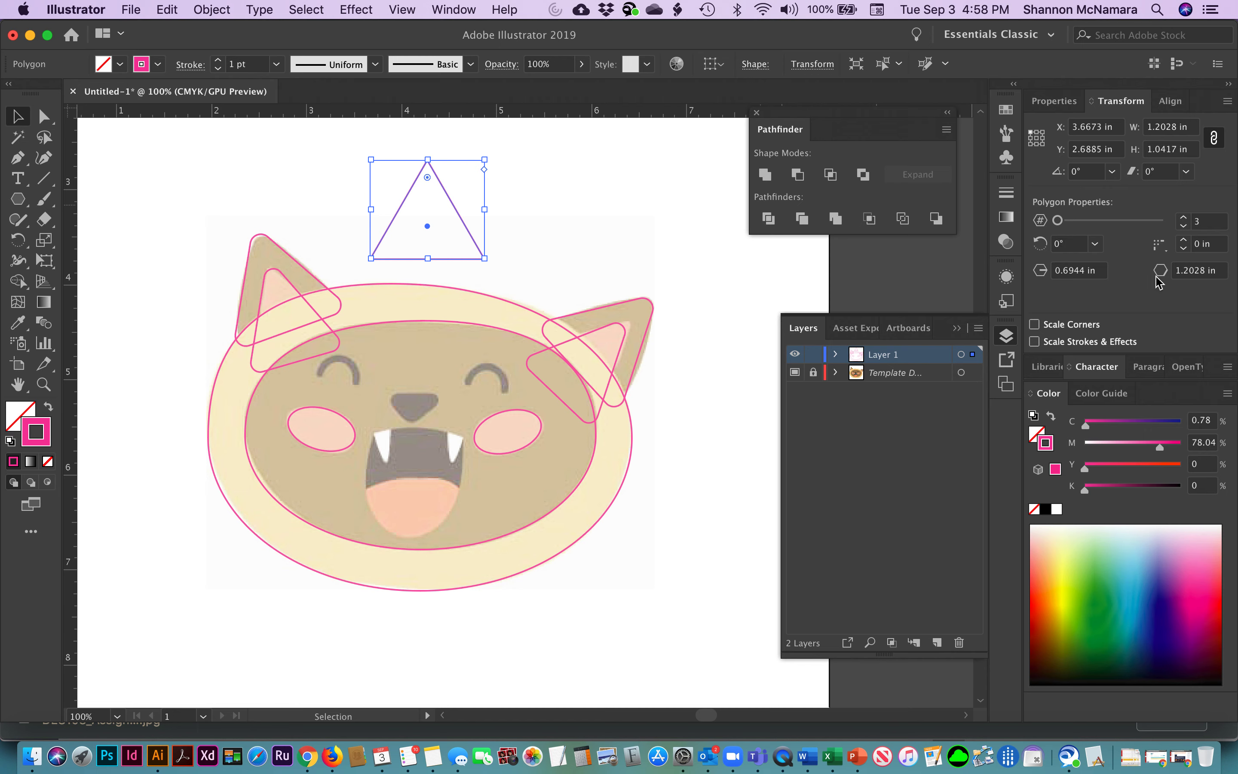
left_click(1074, 244)
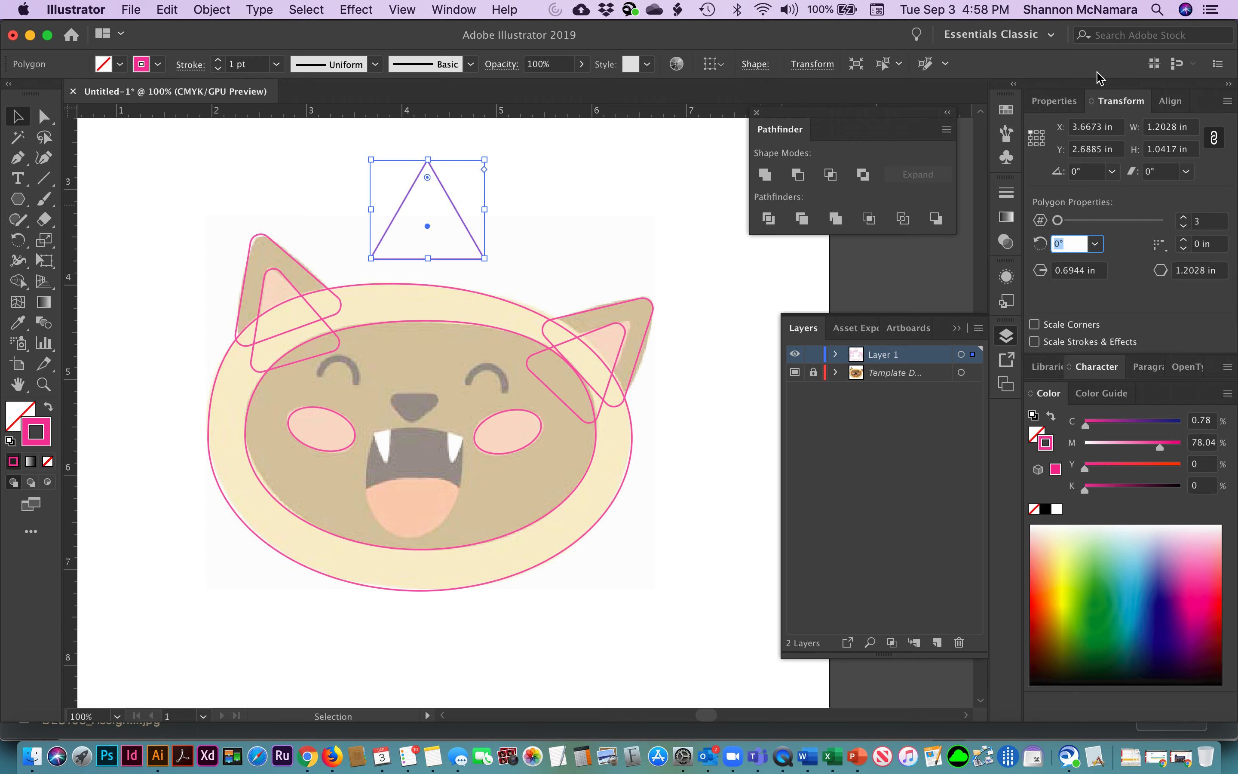
type("180")
key("Return")
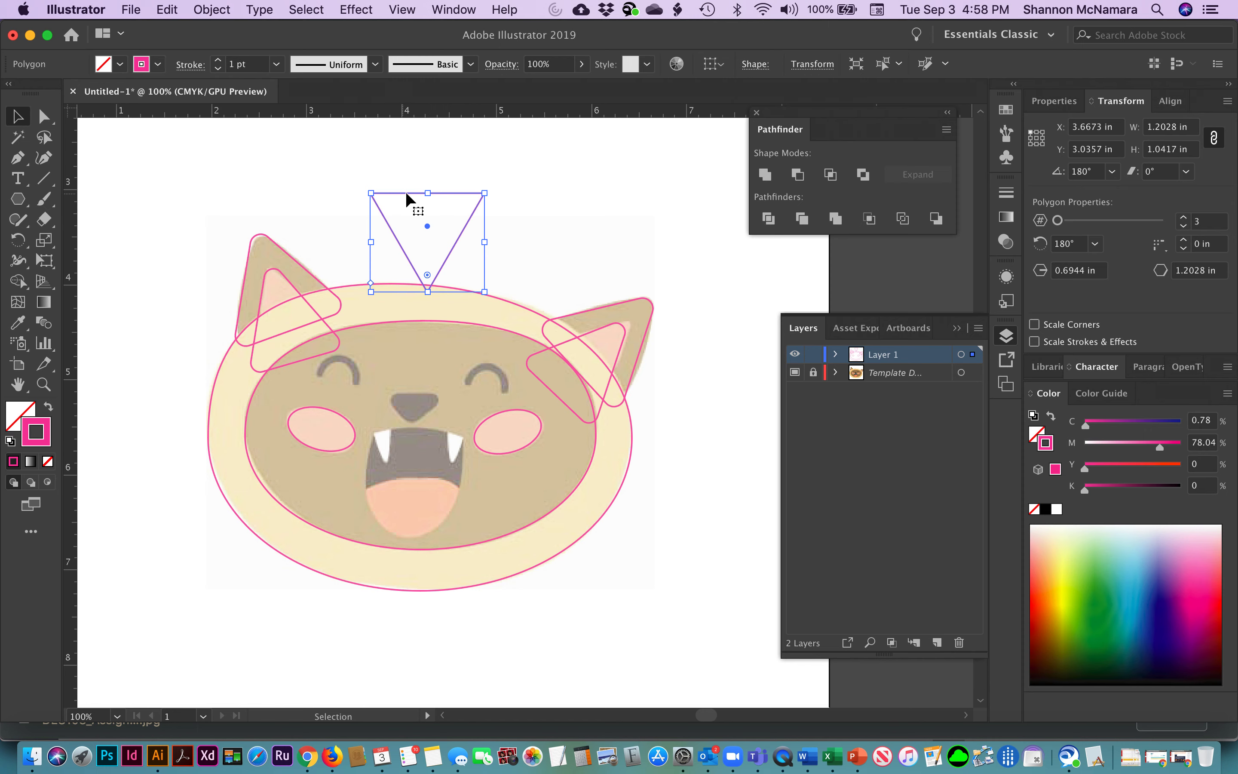
Fit the inverted triangle over the nose and round its corners to about 0.06 in, making it about 0.51 by 0.33 in.
left_click_drag(411, 191, 403, 389)
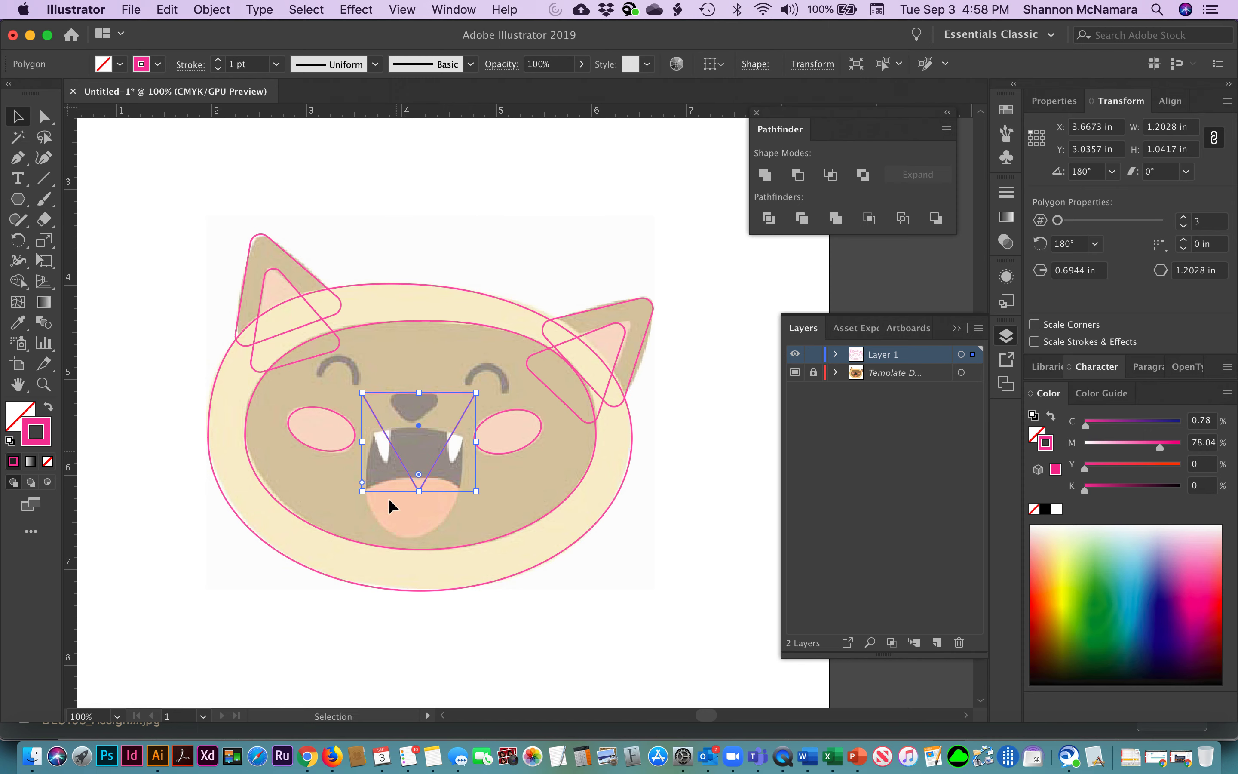
left_click_drag(420, 492, 501, 486)
key("z")
key("v")
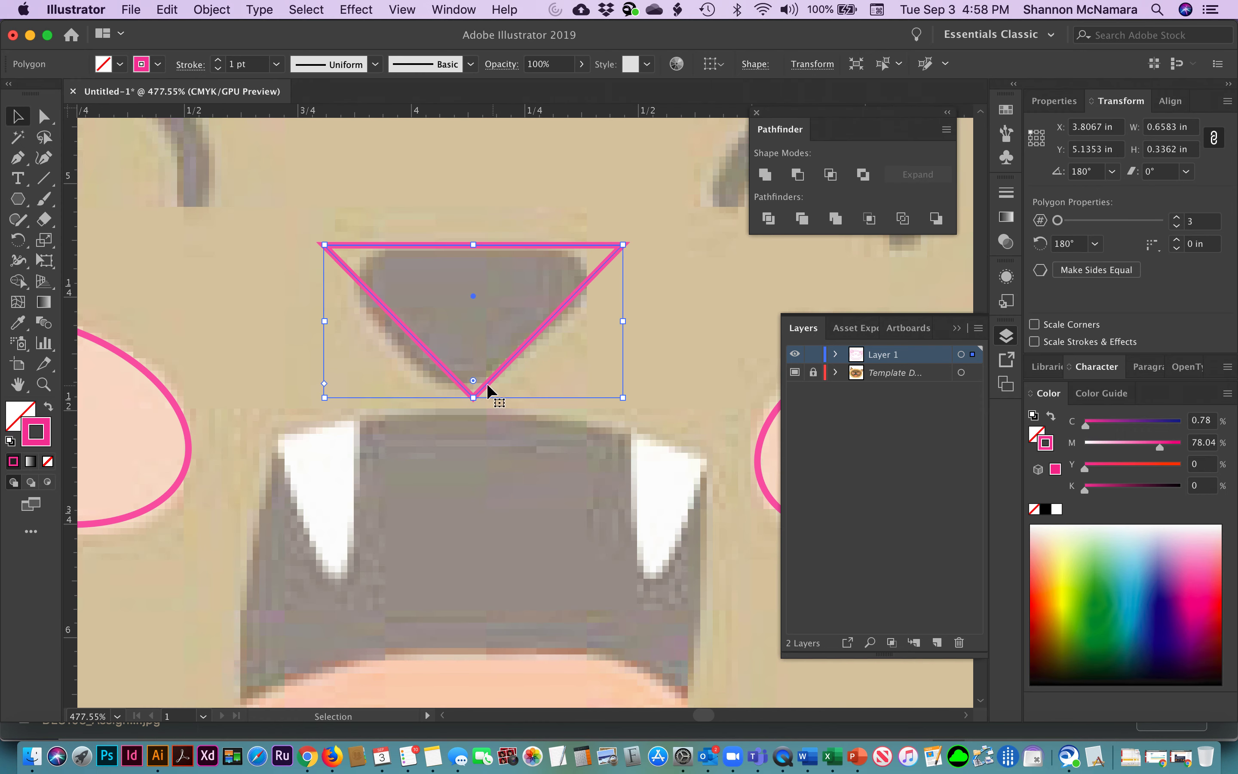
left_click_drag(472, 373, 473, 406)
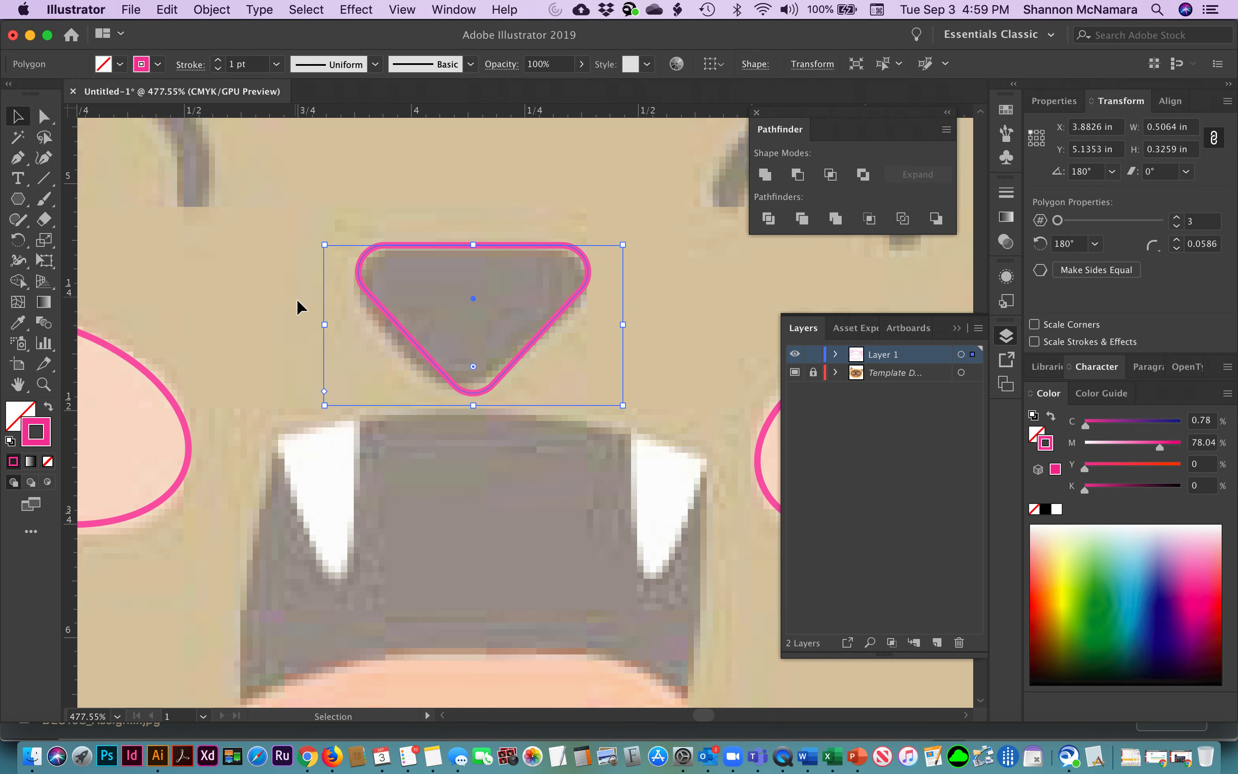
left_click(517, 166)
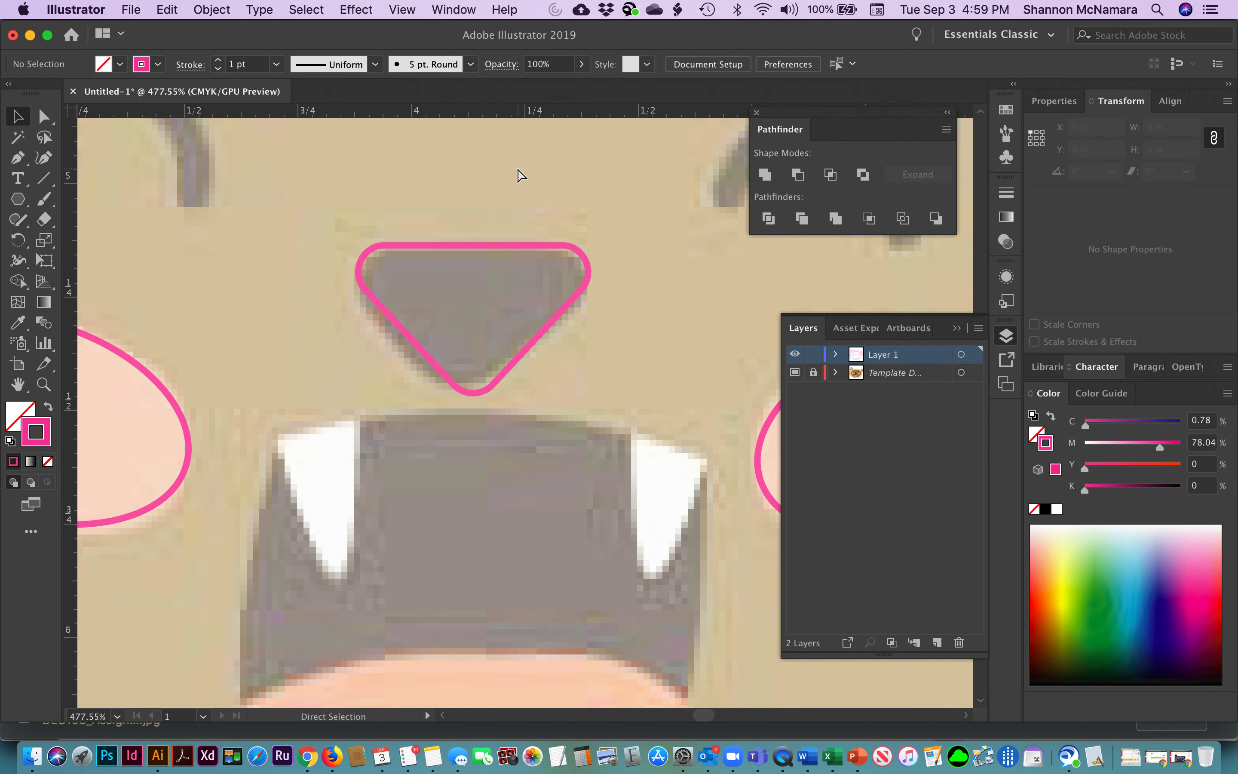
Trace the left eye with the Curvature tool as an open arc about 0.39 by 0.23 in.
key("super+0")
key("z")
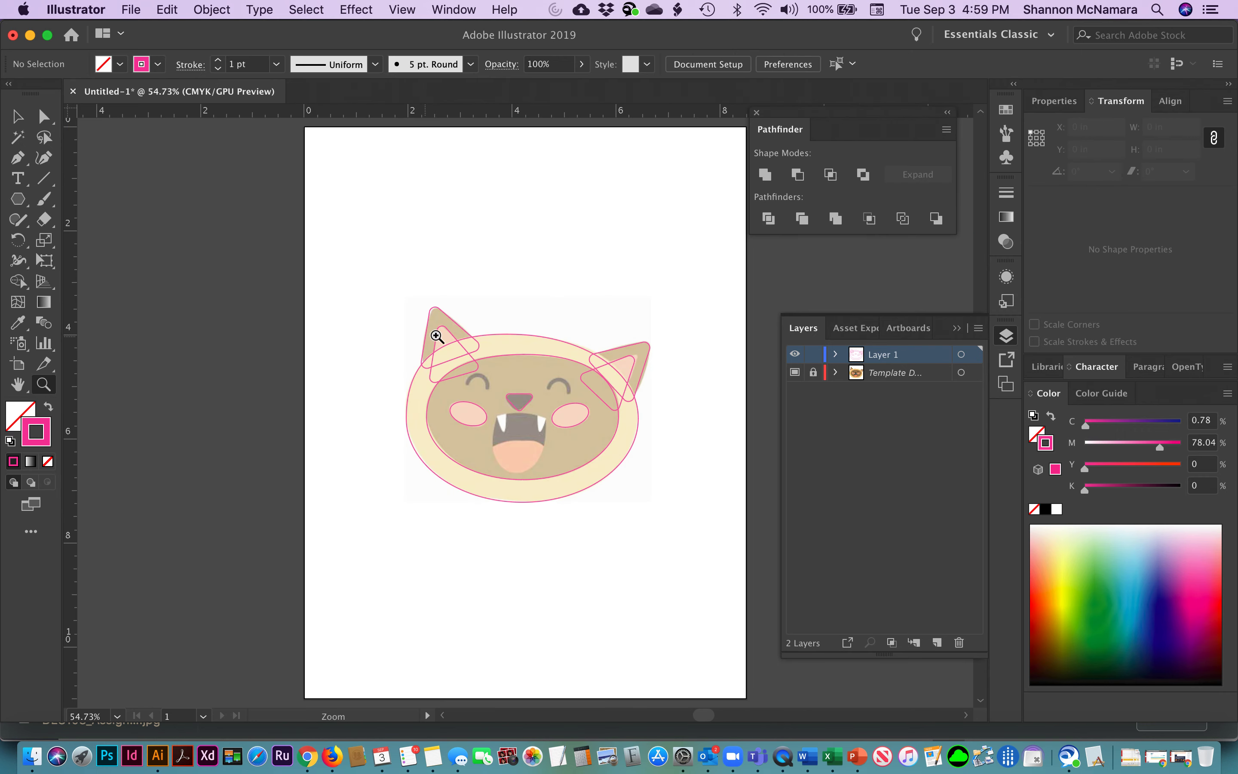
left_click_drag(597, 505, 604, 536)
left_click_drag(507, 282, 455, 333)
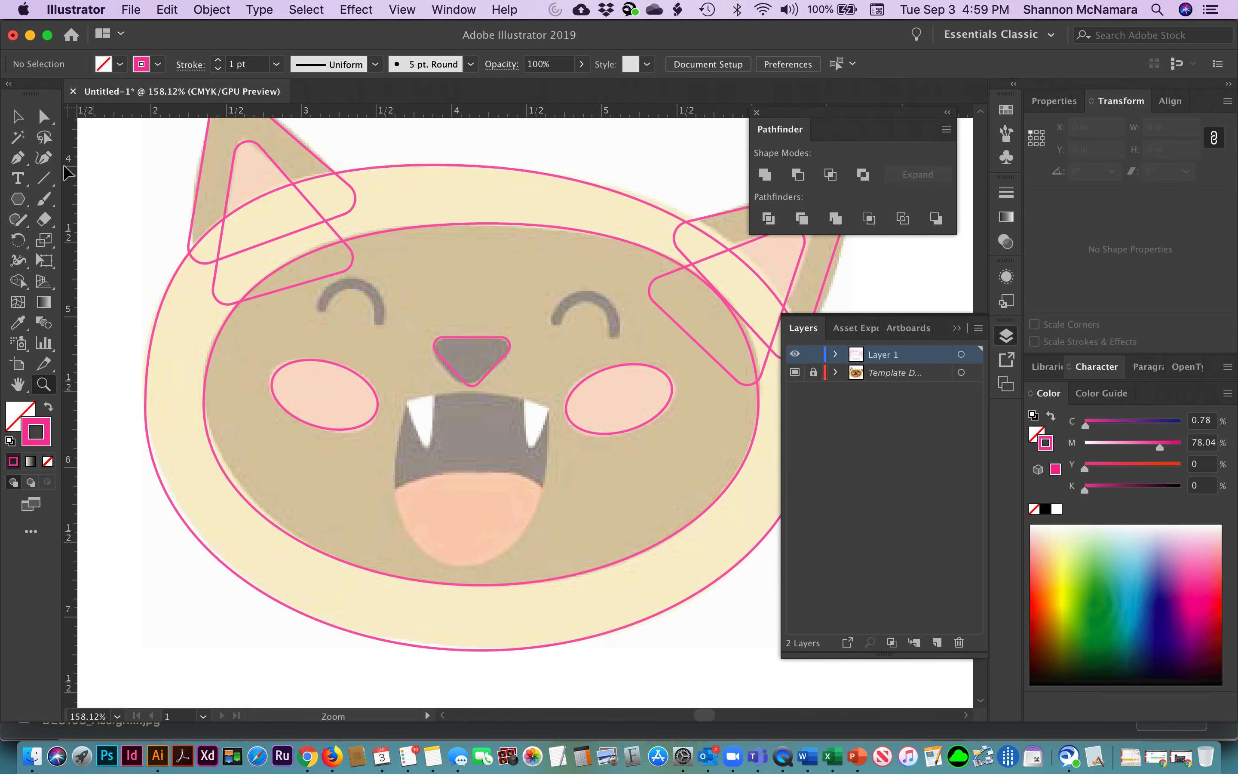
left_click(46, 166)
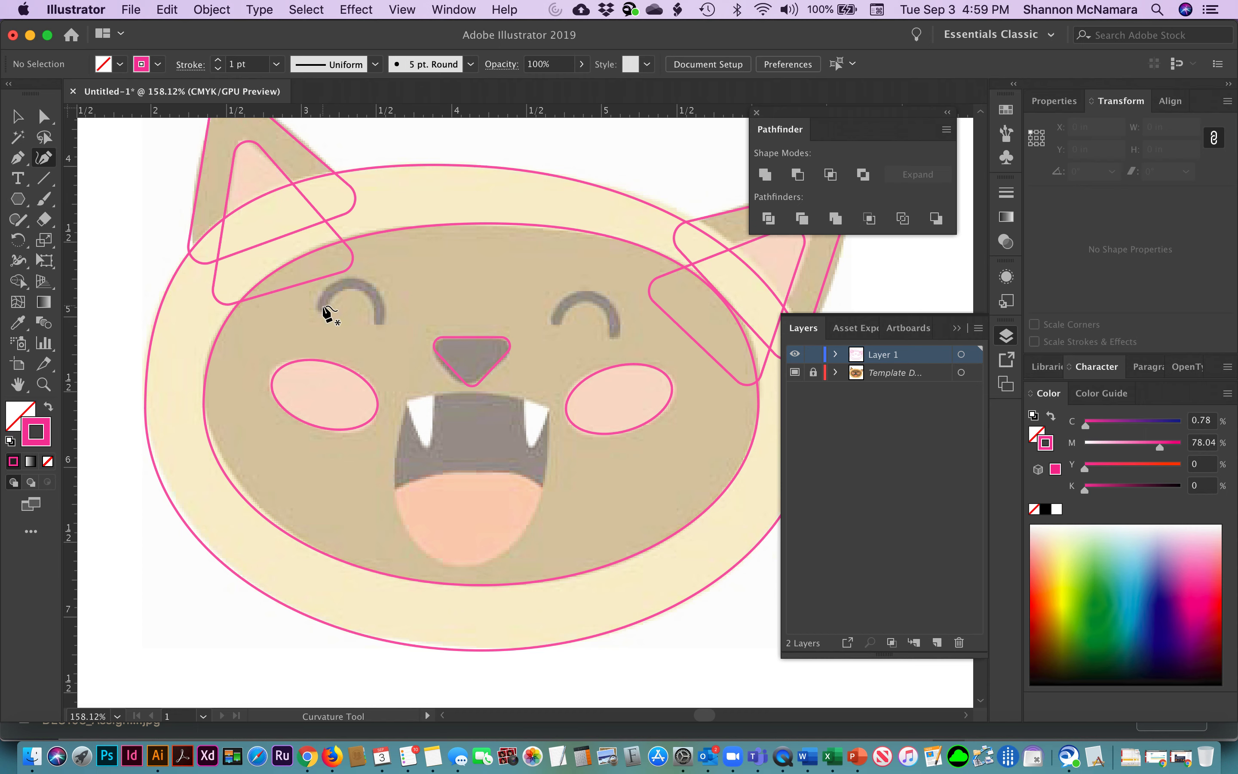
left_click(321, 307)
left_click(379, 320)
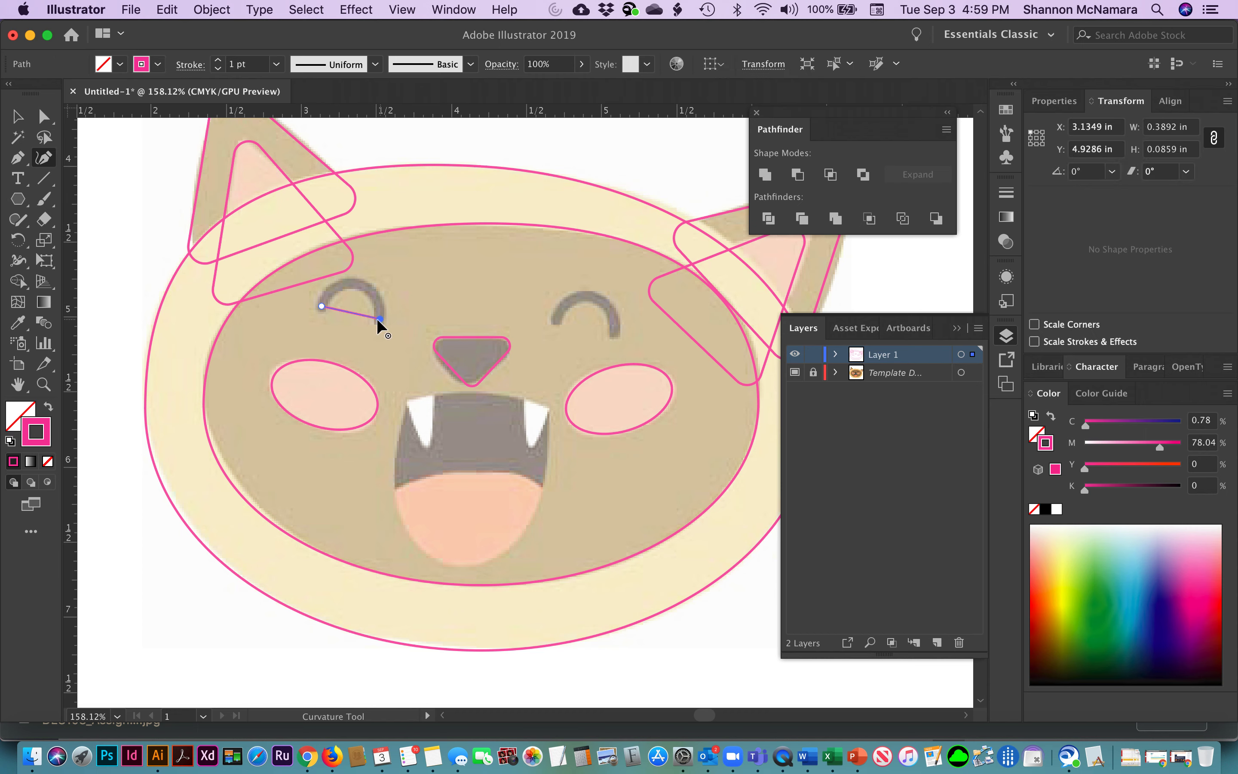
left_click_drag(353, 312, 359, 285)
left_click(15, 118)
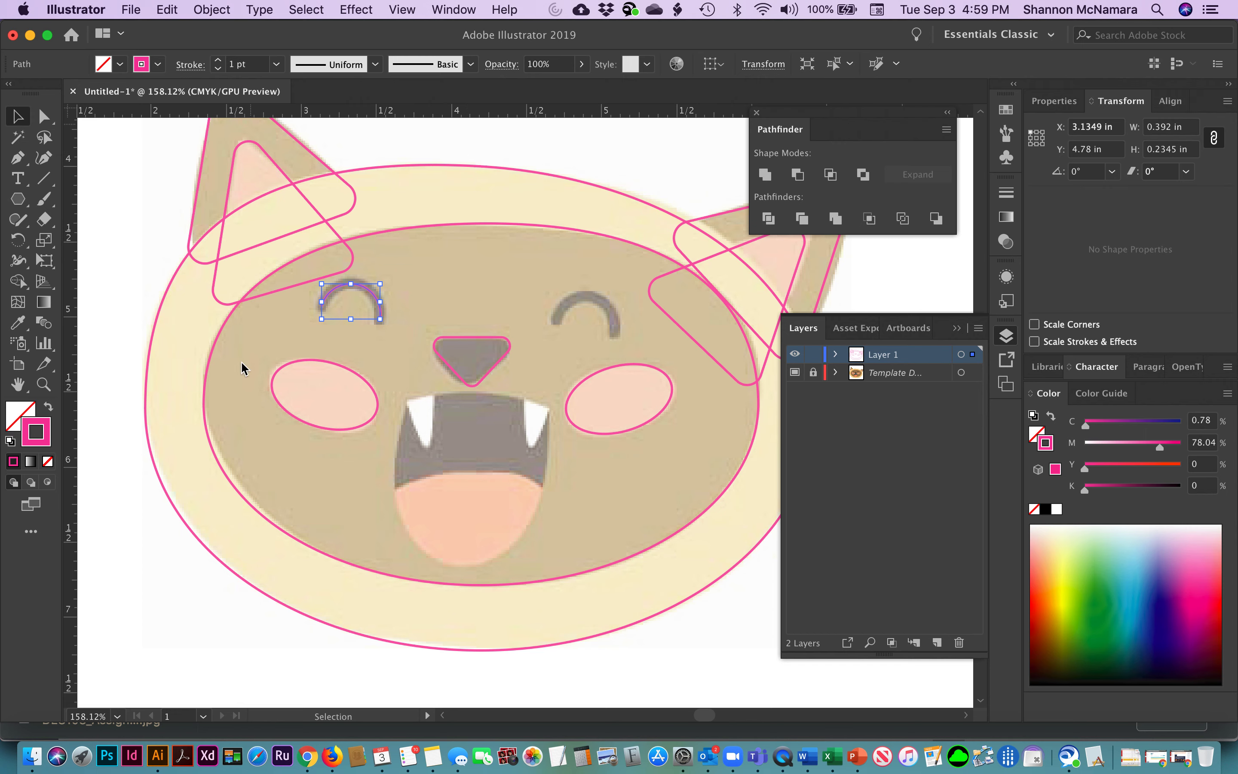
left_click(406, 151)
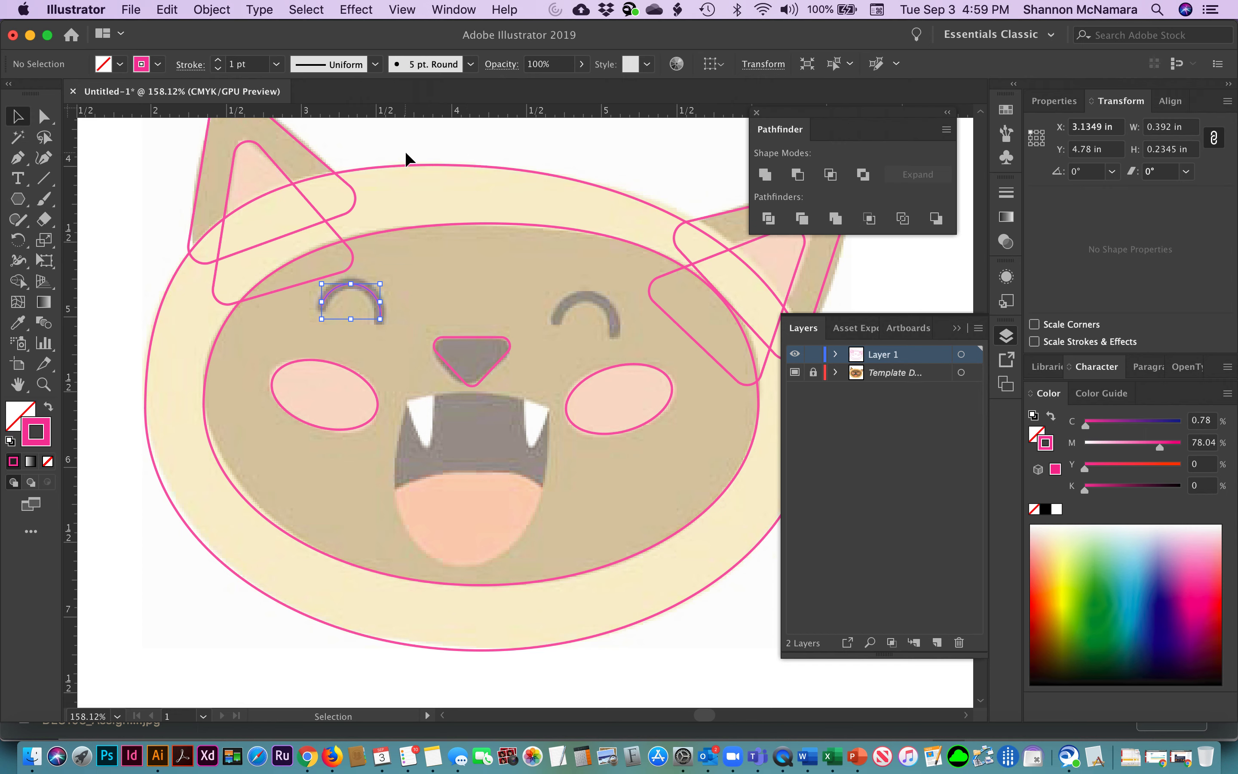
Trace the right eye with an open three-point arc using the Curvature tool.
left_click(43, 158)
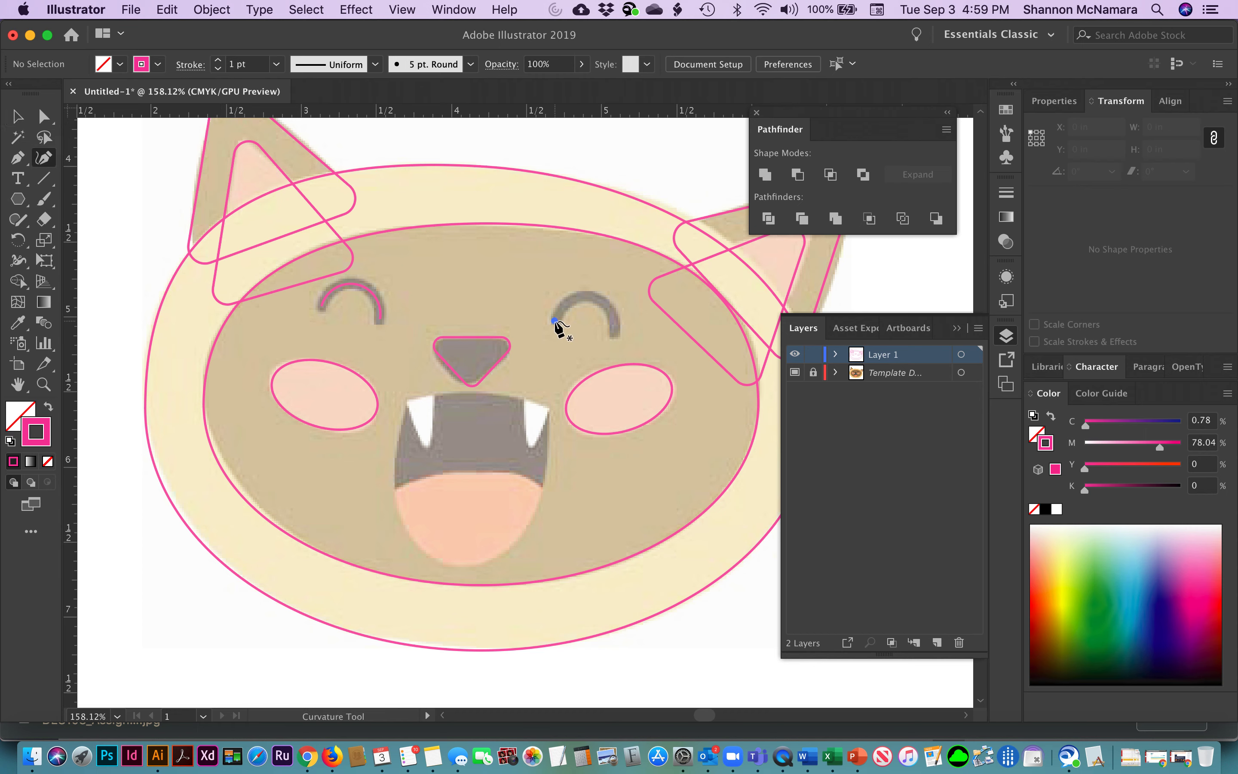
left_click(554, 320)
left_click(617, 334)
left_click_drag(589, 328, 595, 298)
left_click(16, 118)
left_click(531, 141)
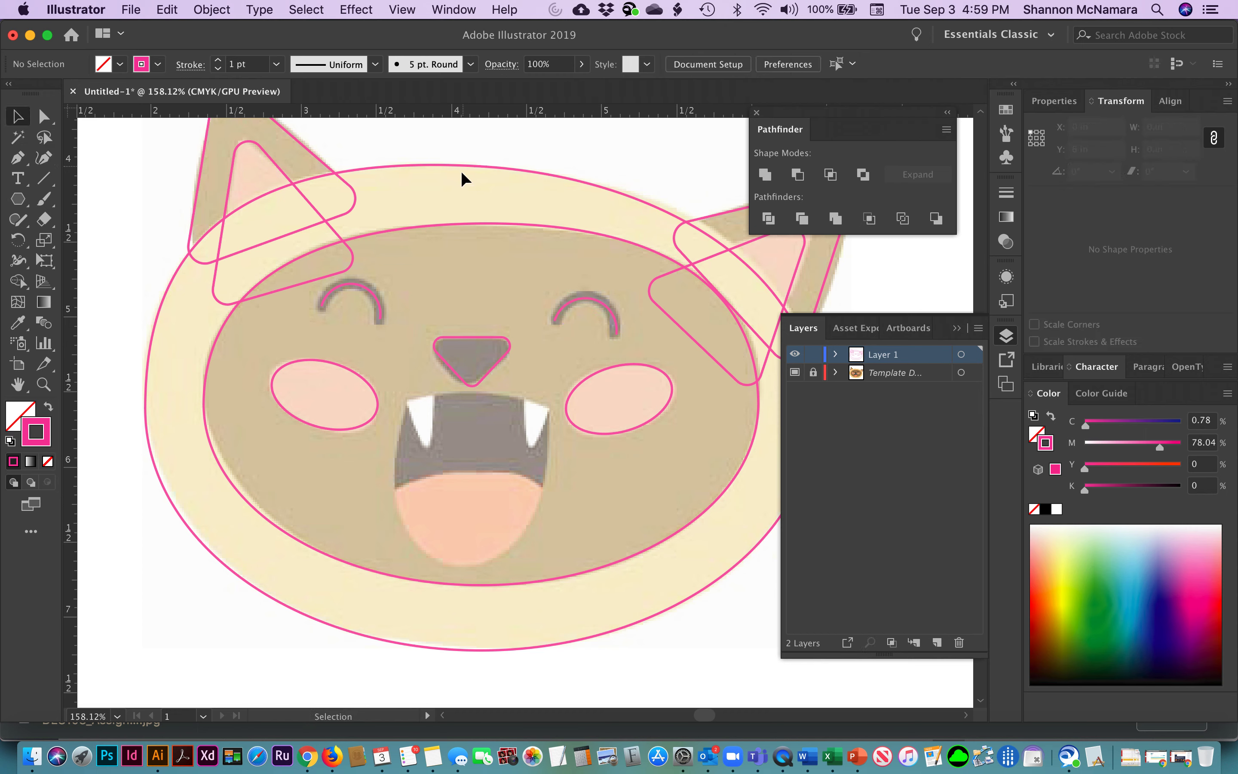
Give both eye arcs a 5 pt stroke with round caps.
left_click(377, 302)
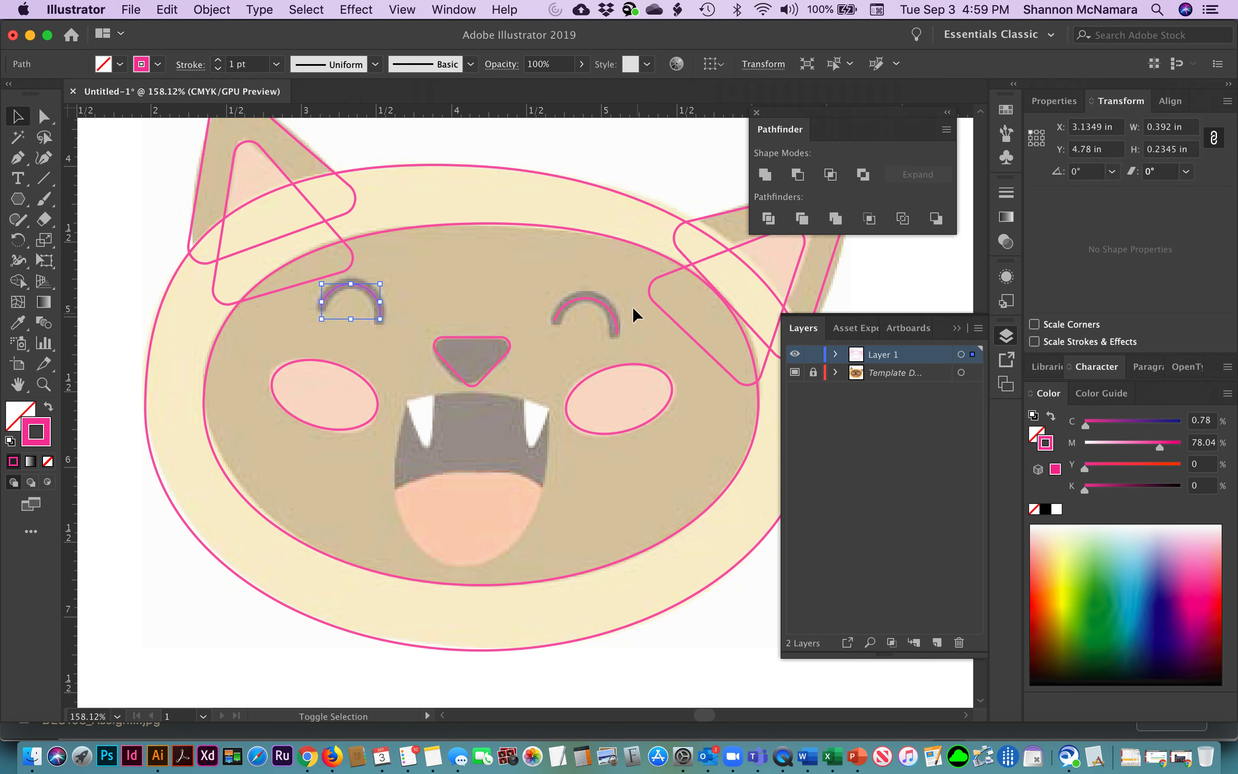
left_click(578, 298, "shift")
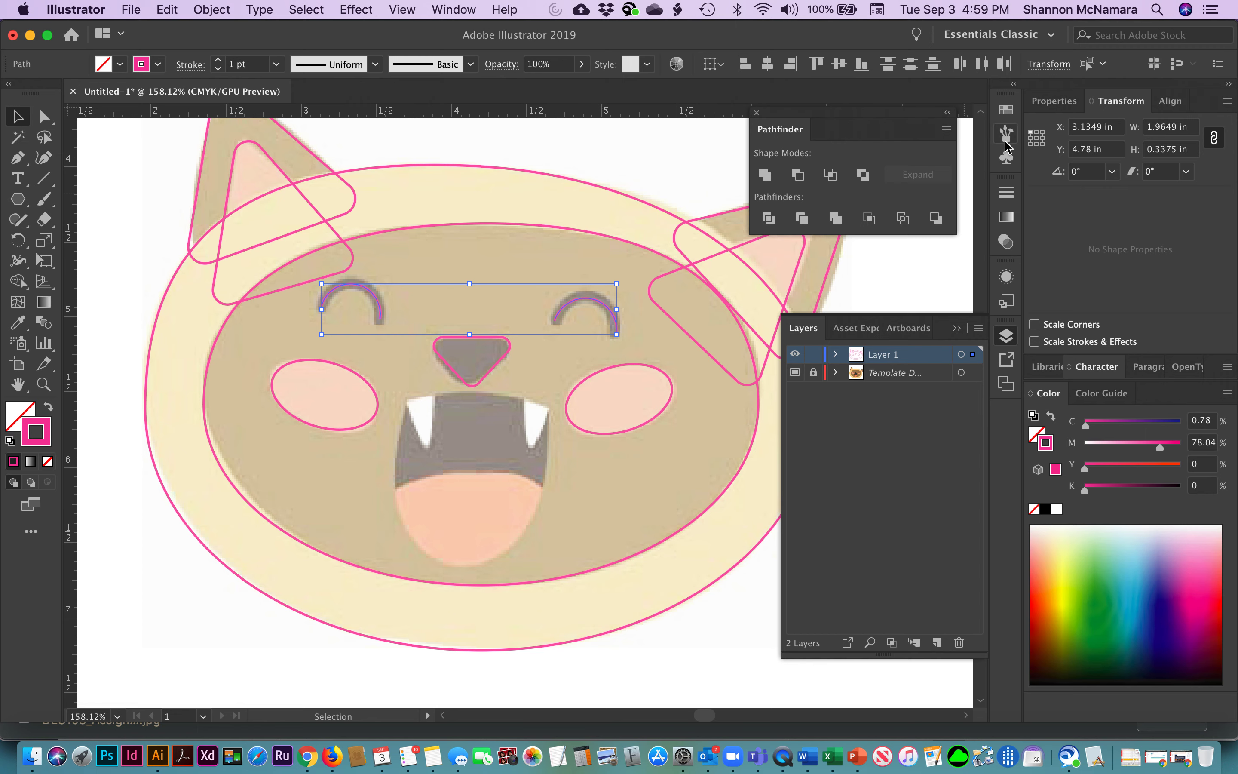
left_click(1006, 194)
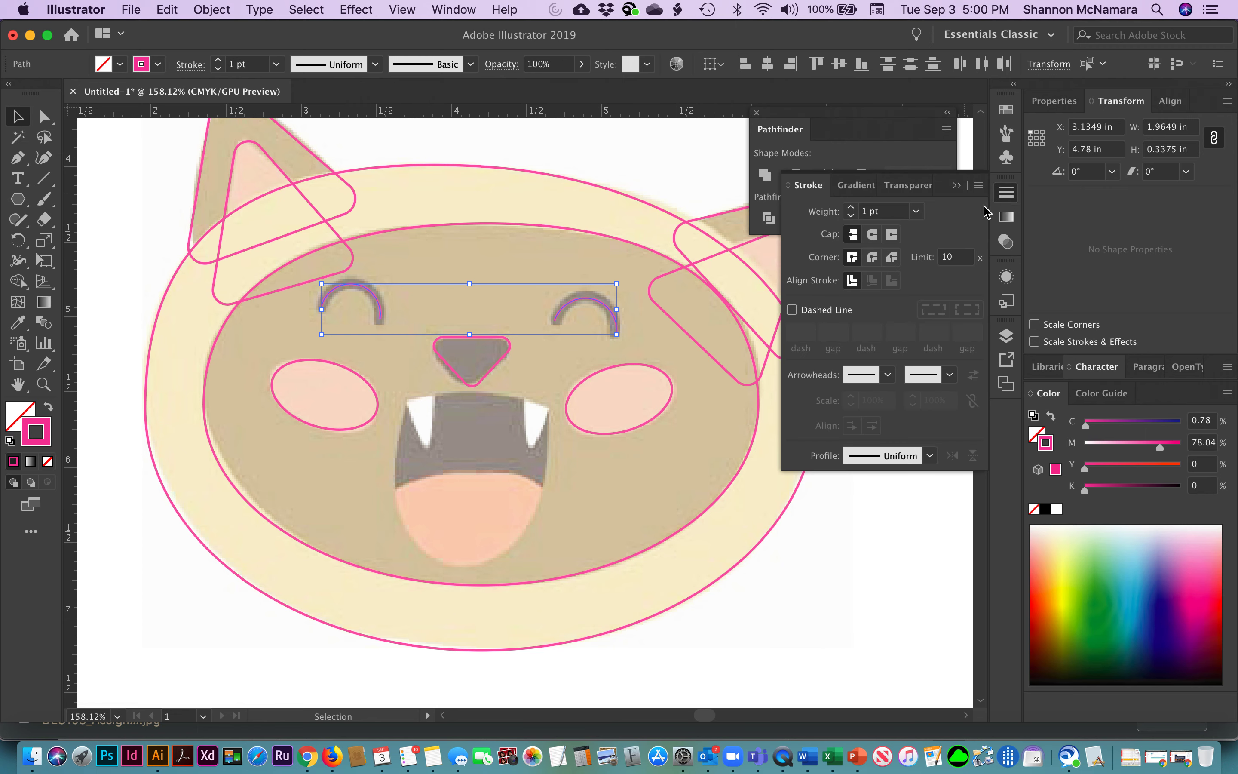
left_click(873, 235)
left_click(853, 207)
left_click(615, 147)
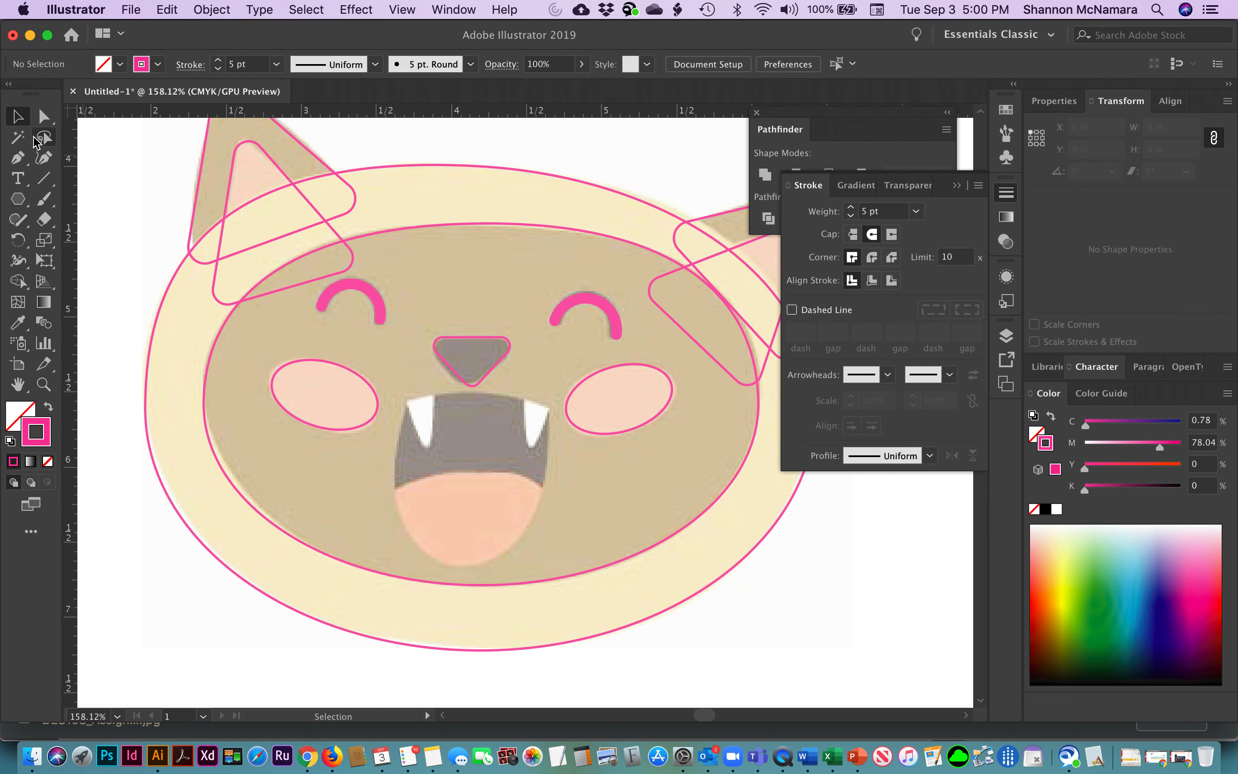
Trace the mouth with the Curvature tool as a closed three-point path, about 1.11 by 1.26 in, with a 2 pt stroke.
left_click(43, 158)
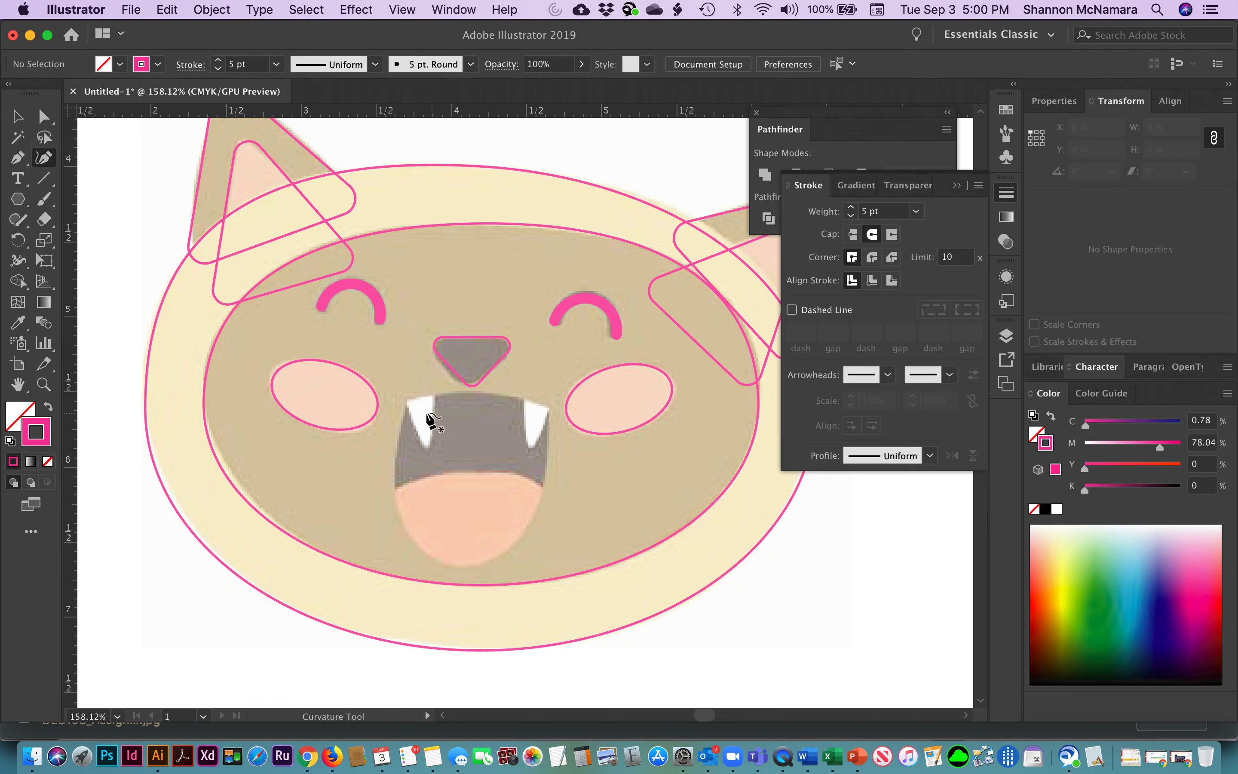
left_click(407, 399)
left_click(548, 408)
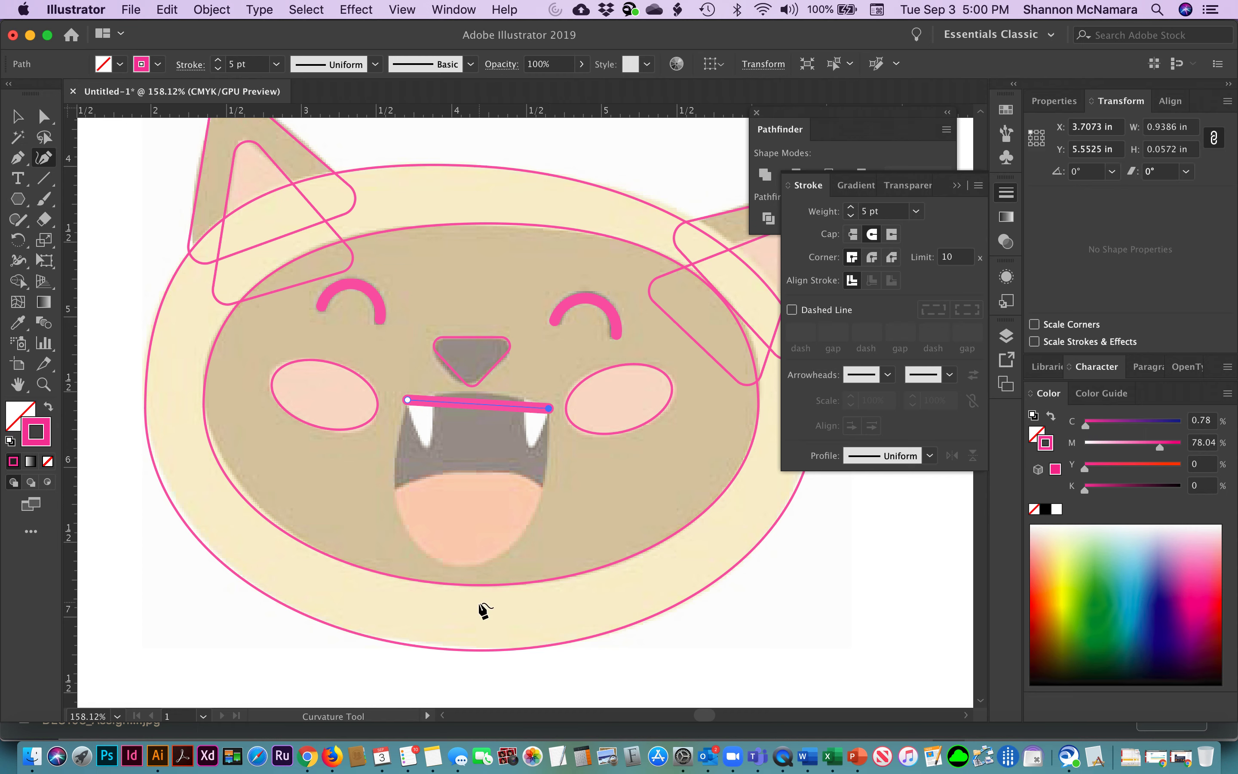
left_click(851, 217)
left_click(851, 217)
left_click(851, 216)
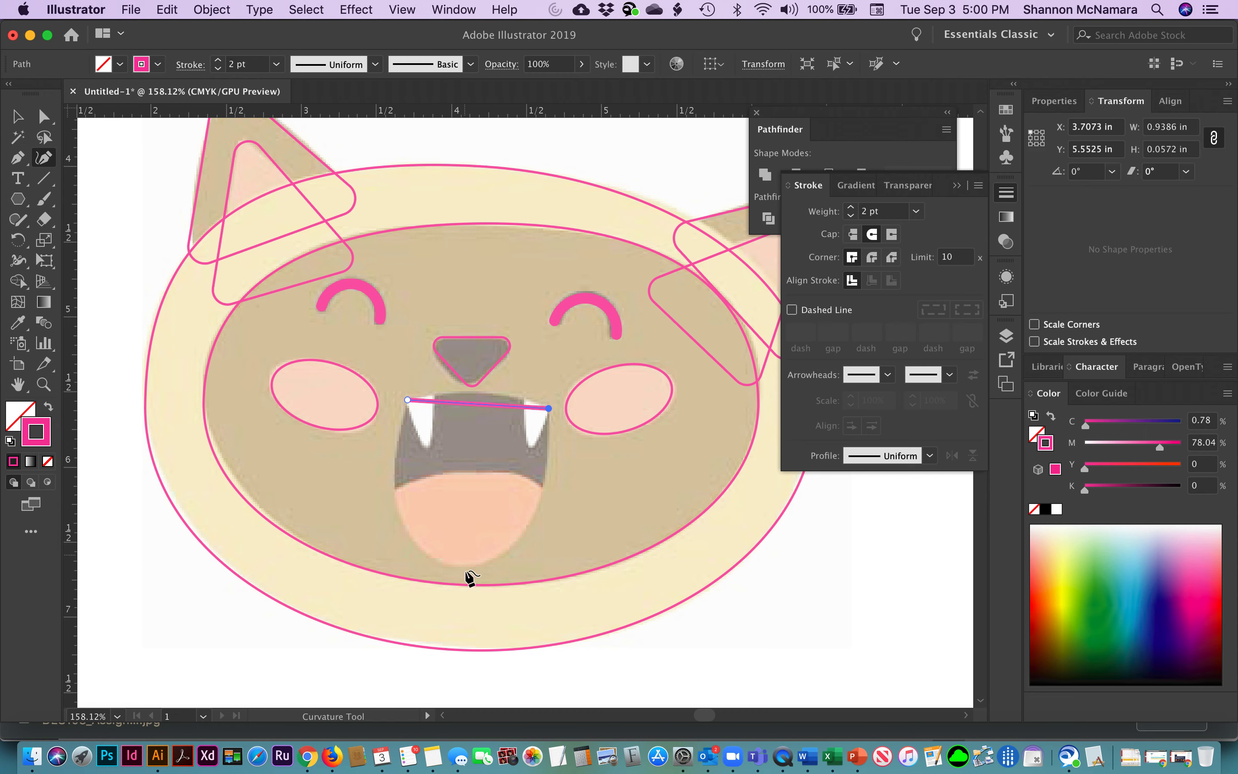
left_click(462, 565)
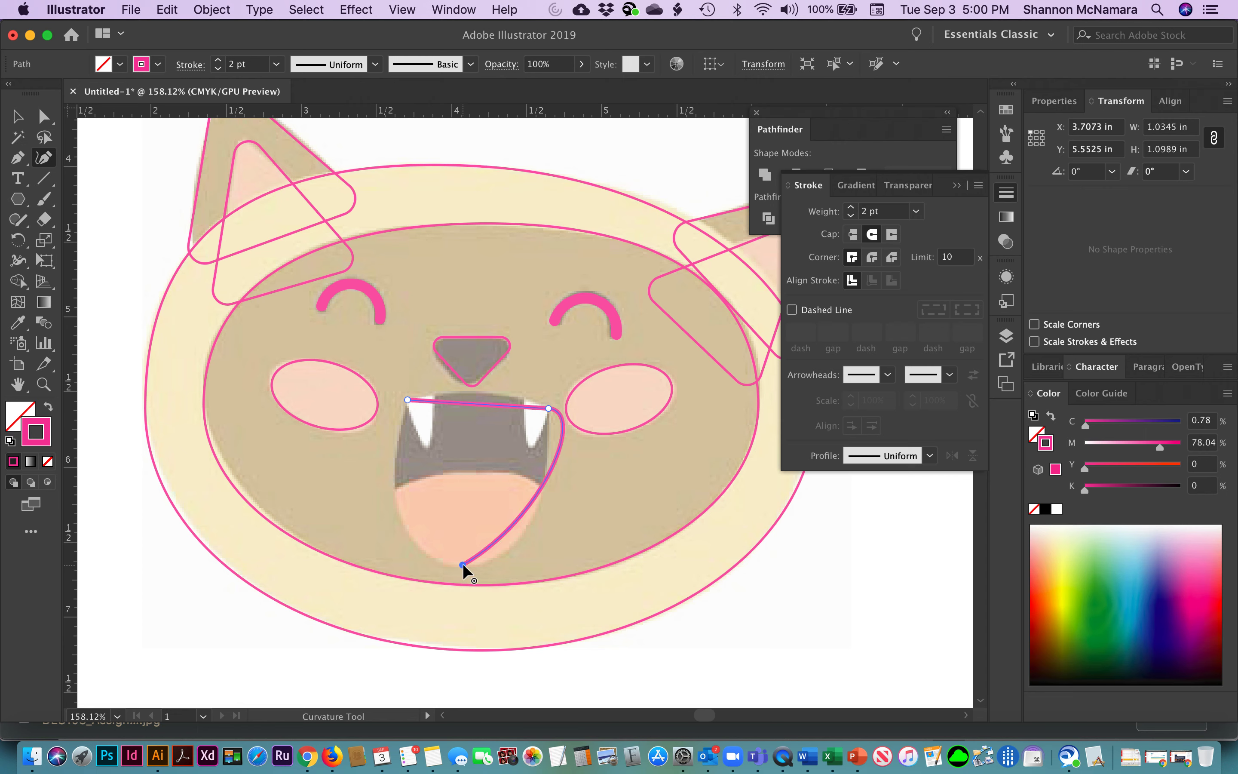
left_click(407, 400)
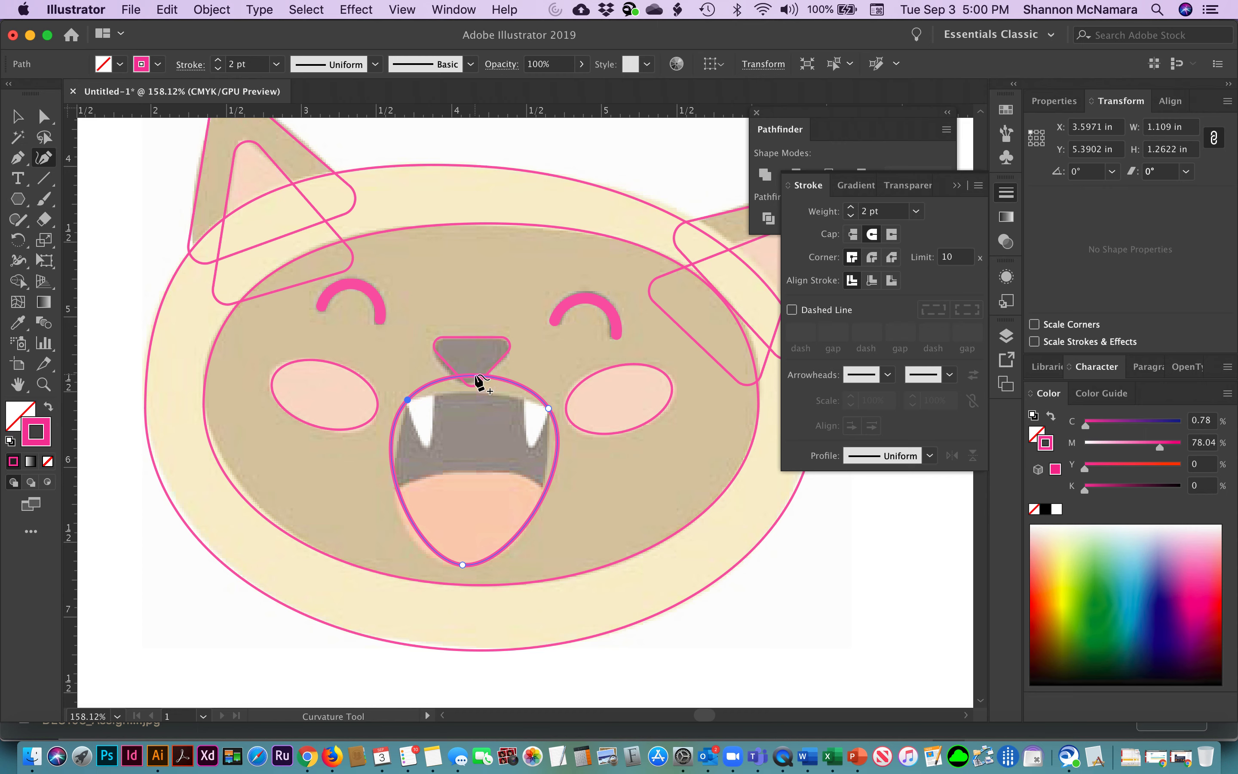
Reshape the mouth path by lowering its upper edge onto the template and adding curve points on both lower sides.
left_click_drag(476, 377, 476, 391)
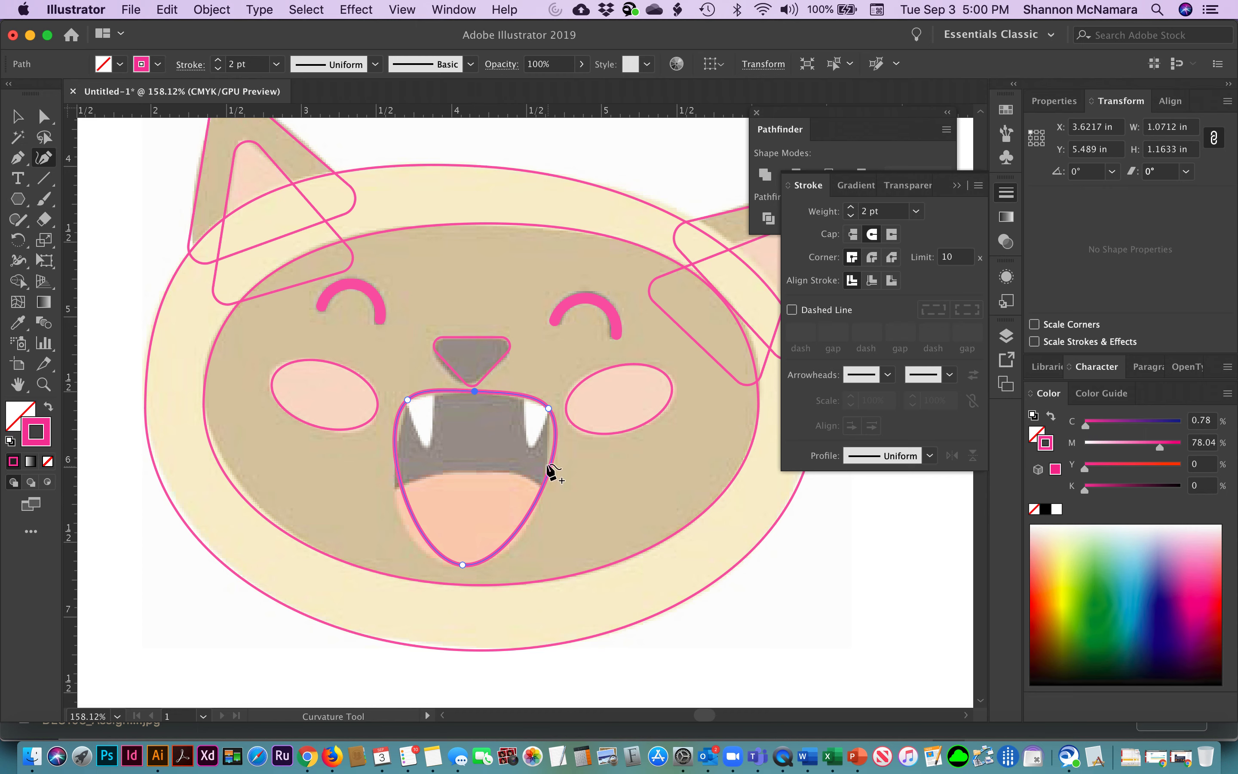
left_click(538, 495)
left_click_drag(533, 511, 519, 528)
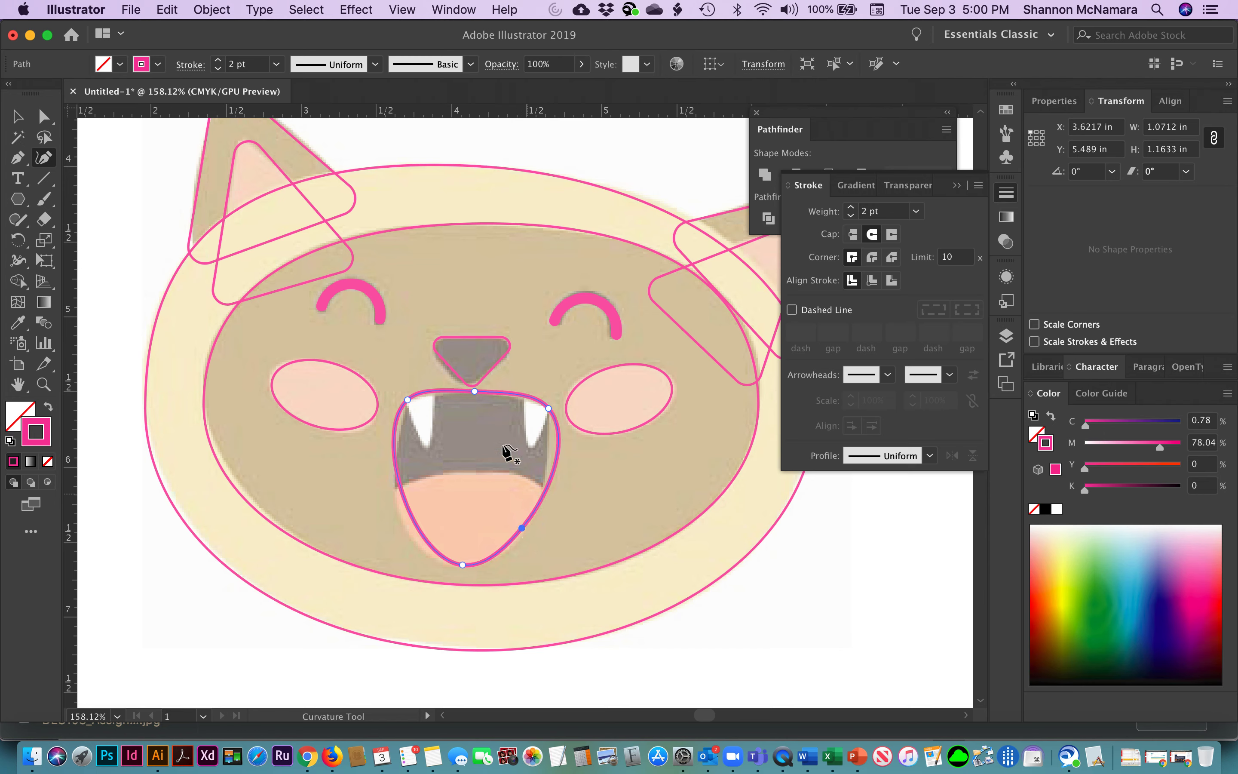
left_click_drag(402, 492, 397, 507)
Adjust the mouth path's direction handles with Direct Selection so its left and right sides hug the template.
left_click(44, 116)
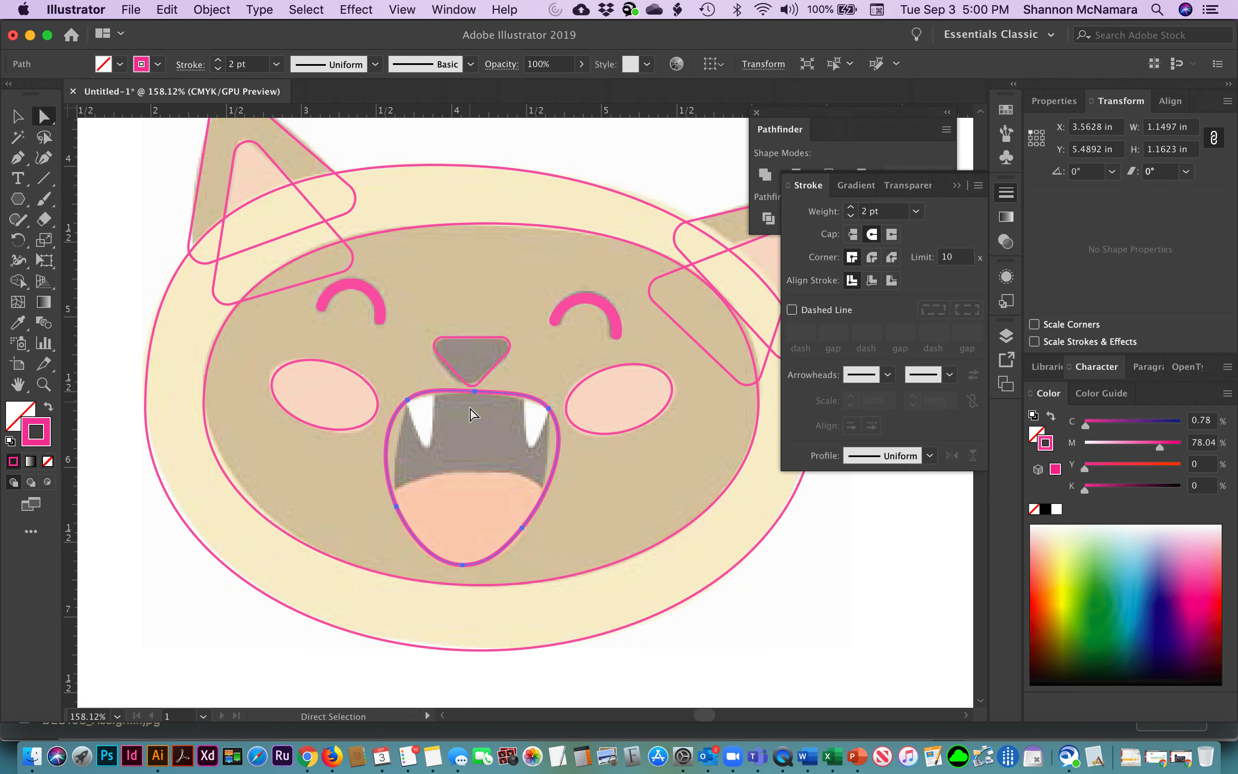
left_click(390, 422)
left_click(381, 421)
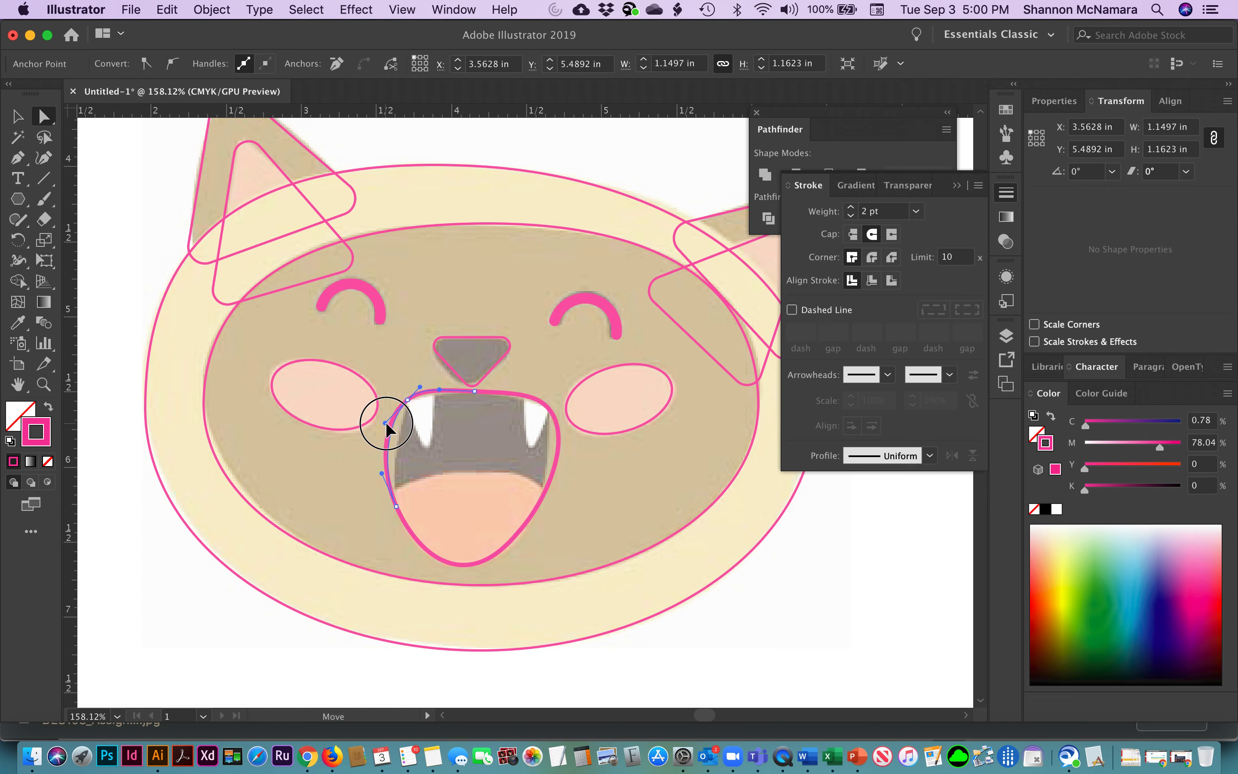
left_click_drag(393, 427, 388, 468)
left_click(712, 629)
left_click(549, 499)
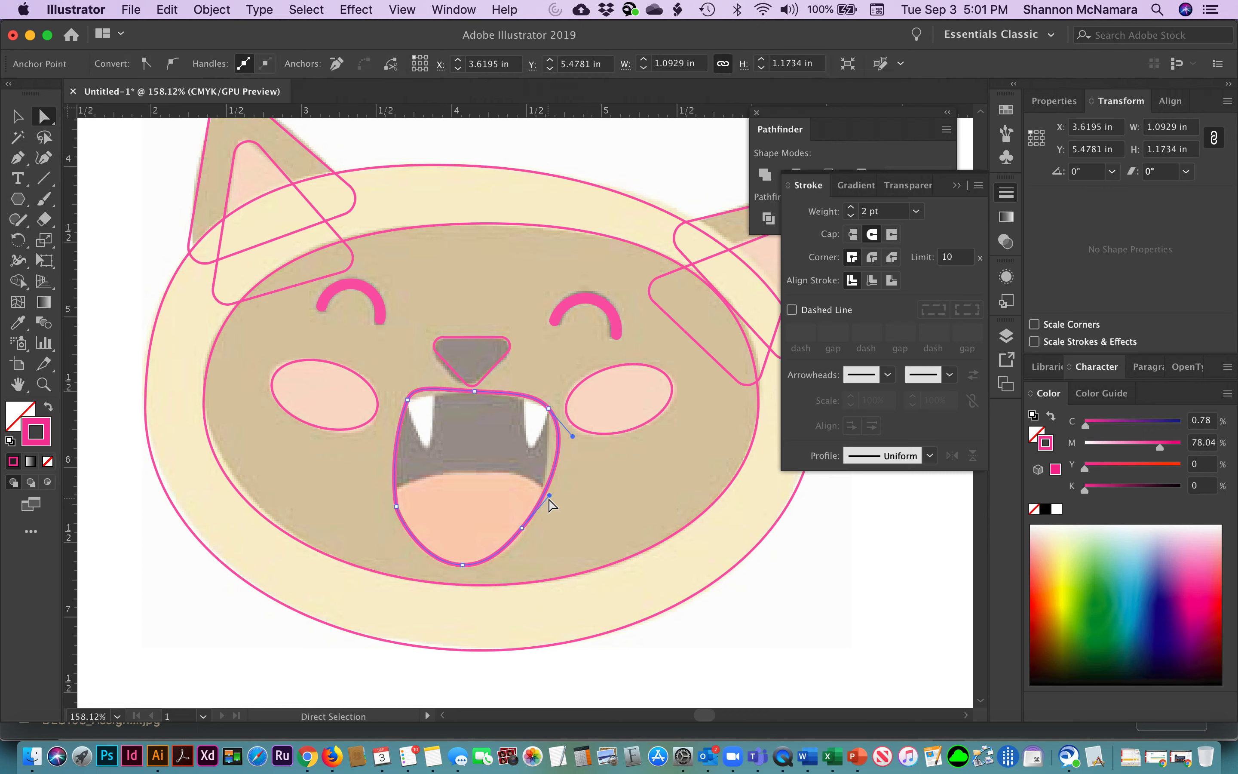
left_click_drag(573, 436, 547, 499)
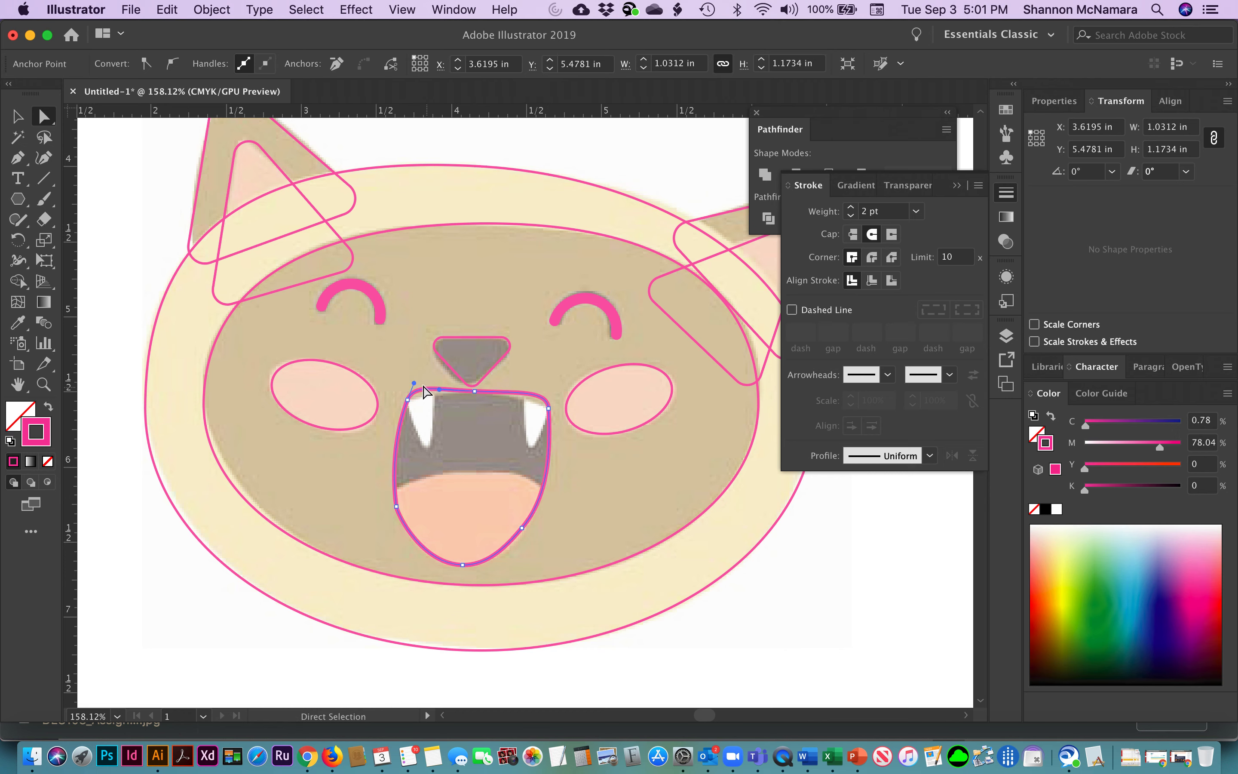
Fine-tune the handles at the mouth's upper corners and right side, making the path about 1.06 by 1.16 in.
left_click_drag(408, 400, 412, 389)
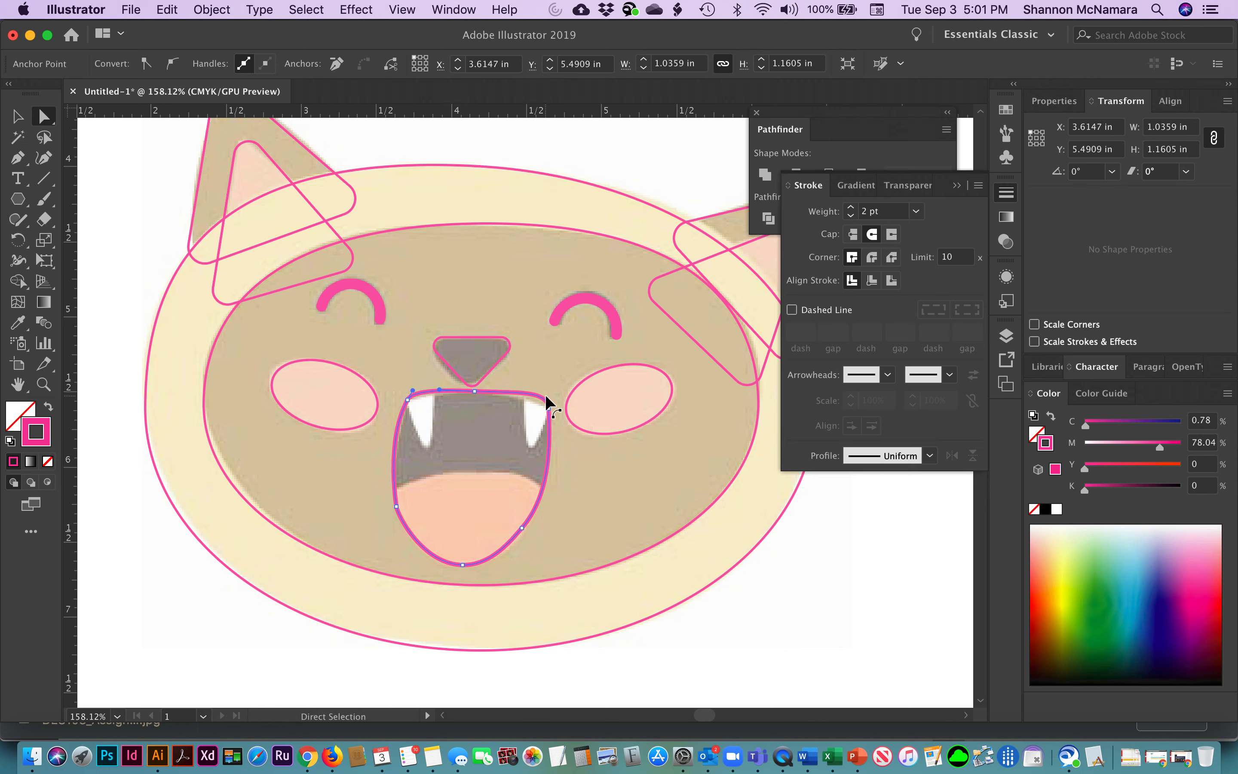
left_click(535, 397)
left_click_drag(546, 390, 543, 393)
left_click_drag(543, 488, 538, 494)
left_click(826, 579)
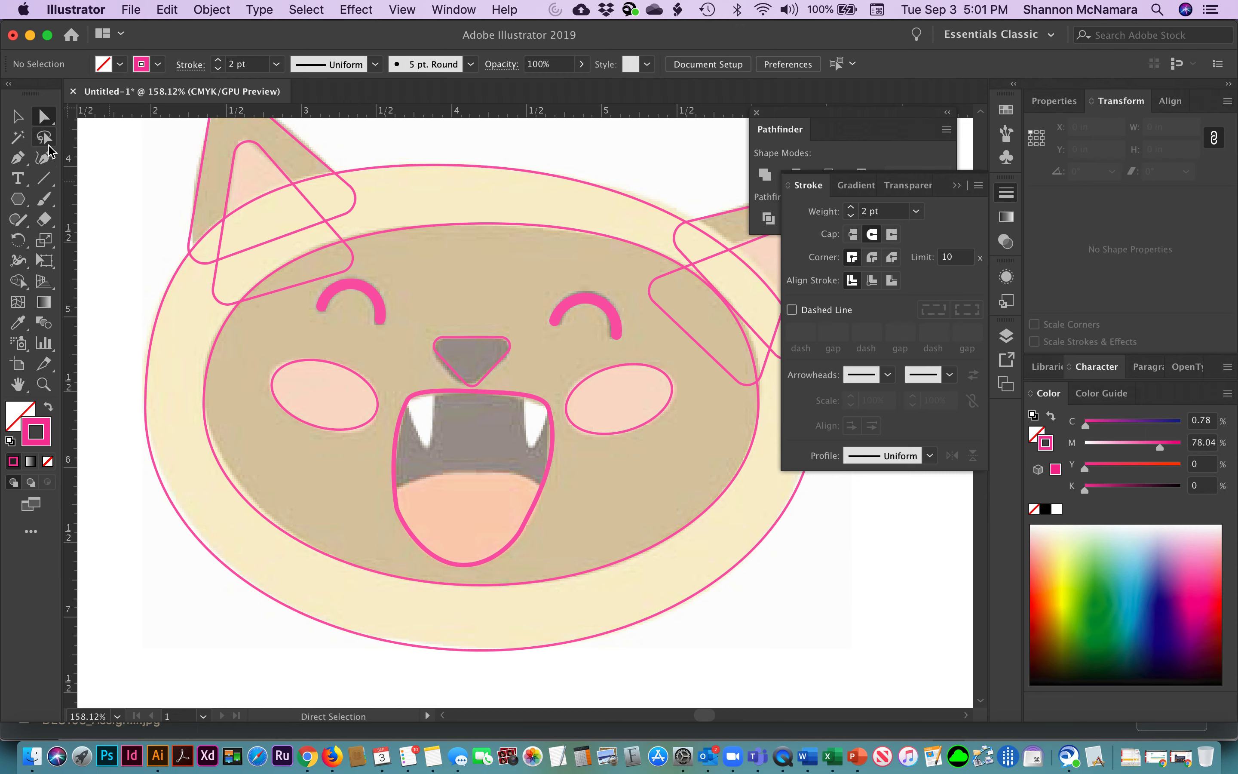
Draw an upward-bowed arc about 1.21 by 0.22 in along the tongue's upper edge with the Curvature tool, overshooting both mouth sides.
left_click(45, 161)
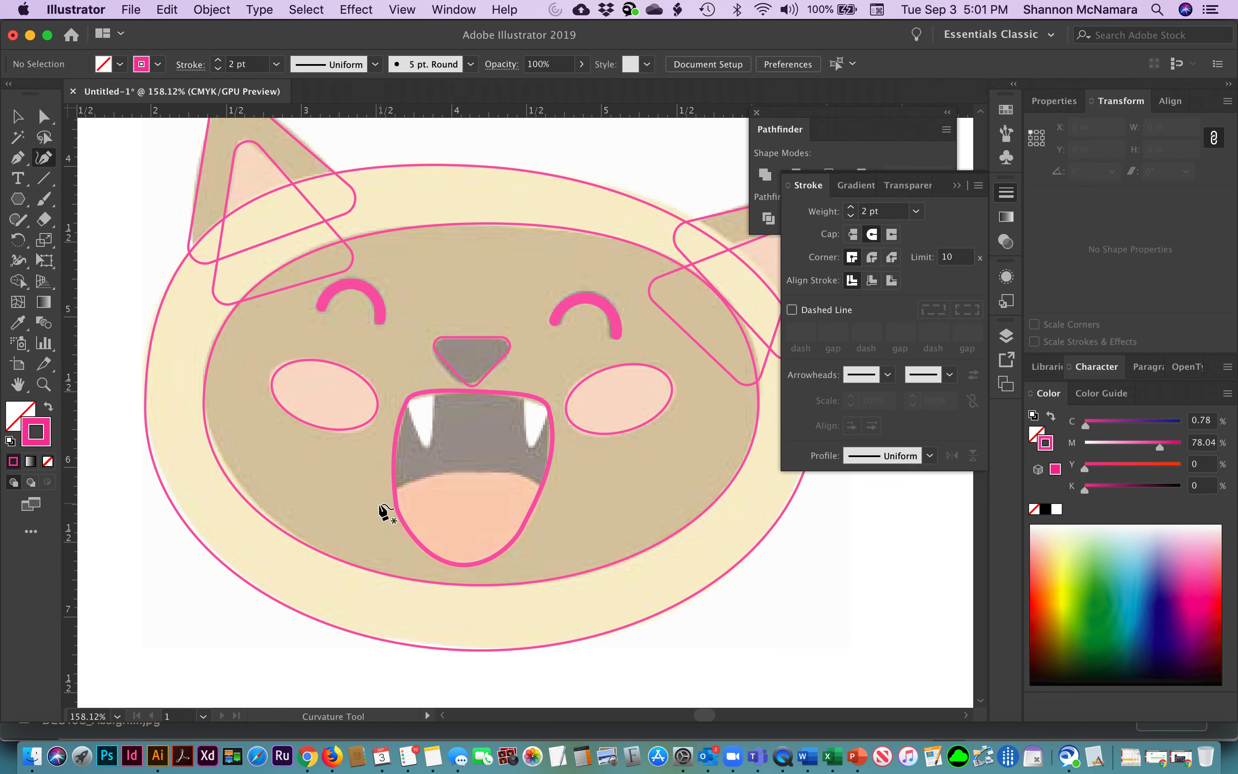
left_click(379, 504)
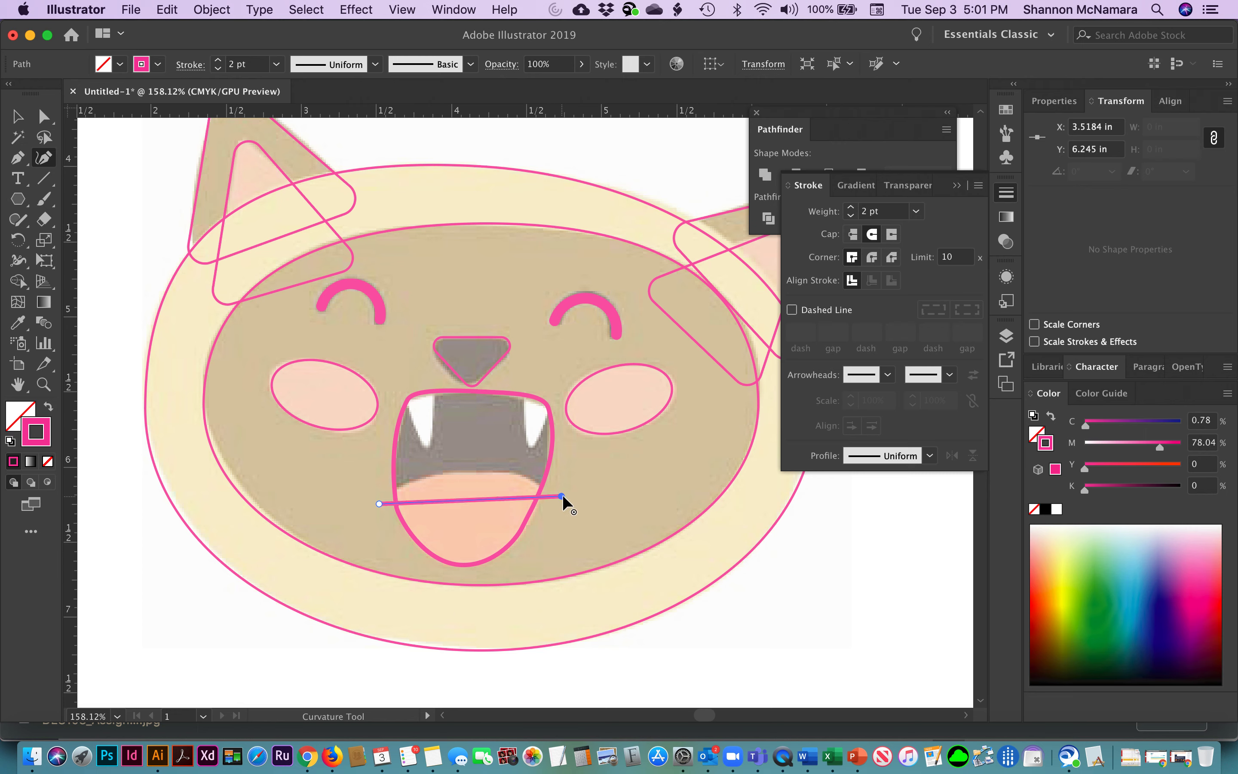
left_click(562, 496)
left_click(475, 496)
left_click_drag(476, 496, 473, 472)
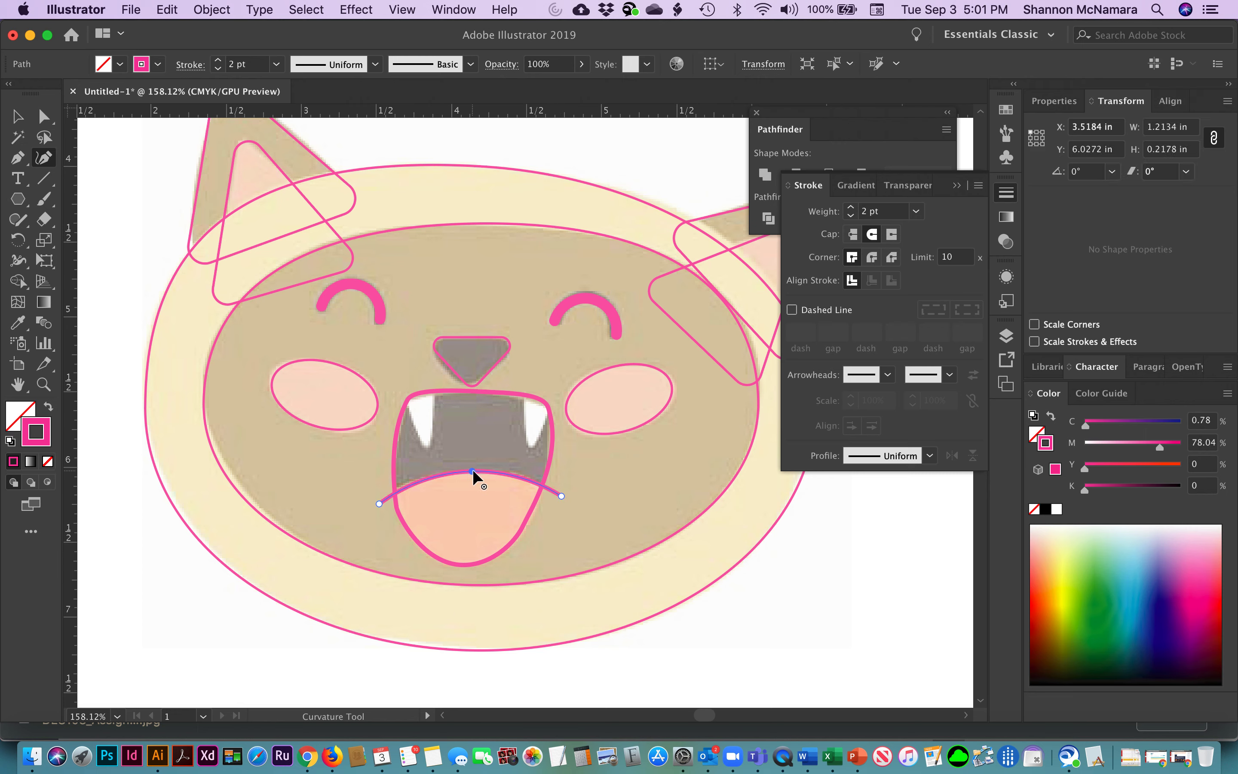
key("v")
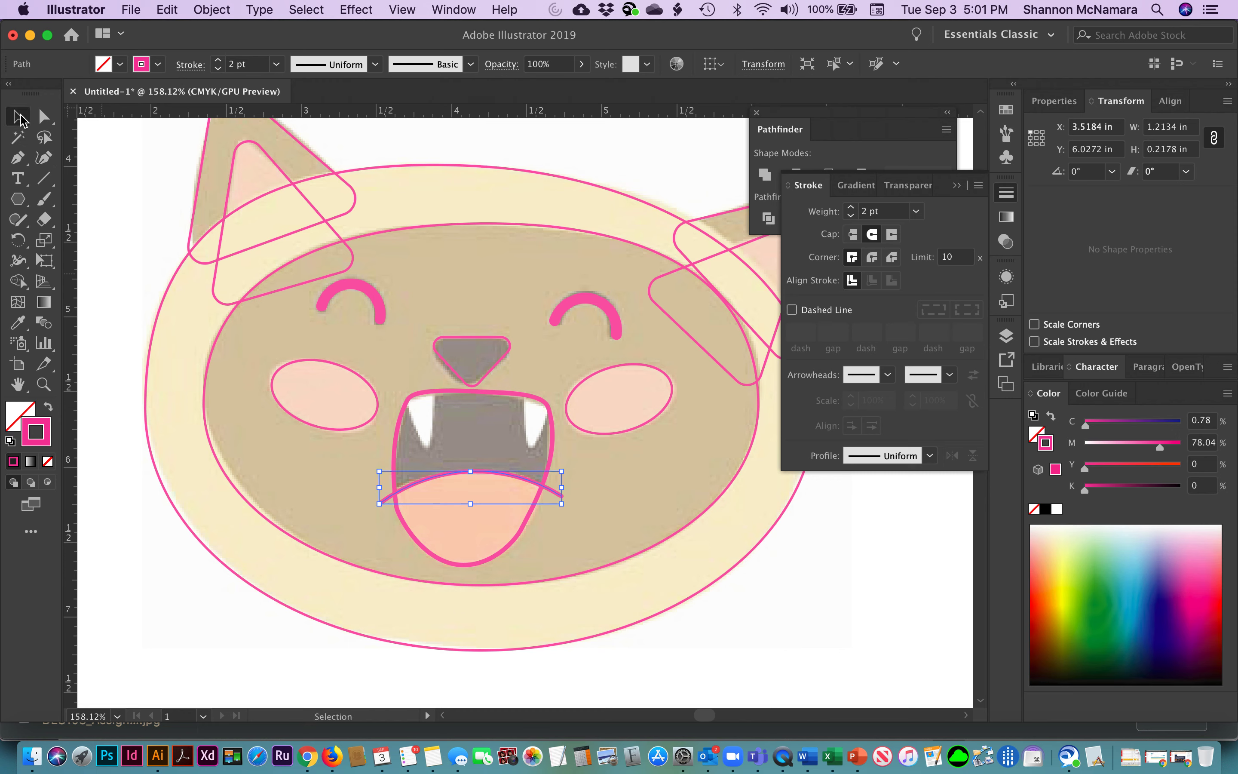
left_click(786, 609)
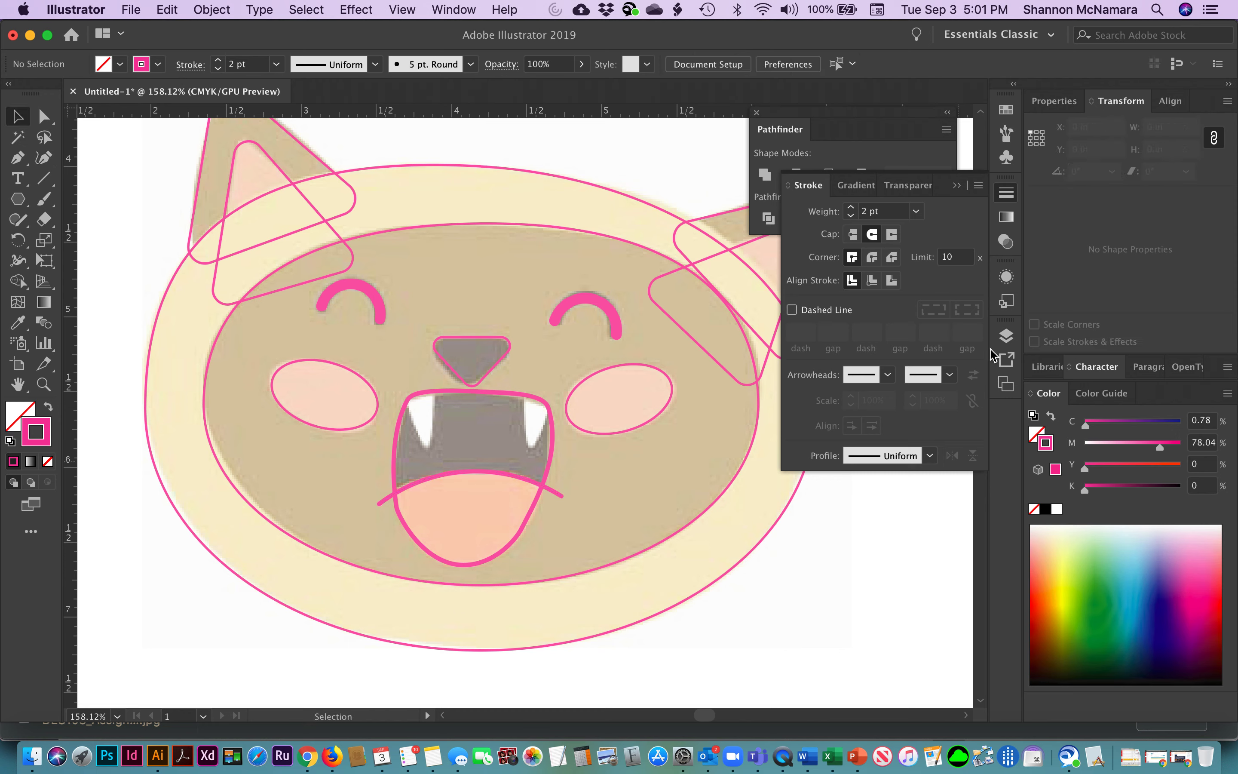
Split the mouth outline along the tongue arc with the Pathfinder Divide operation.
left_click(868, 134)
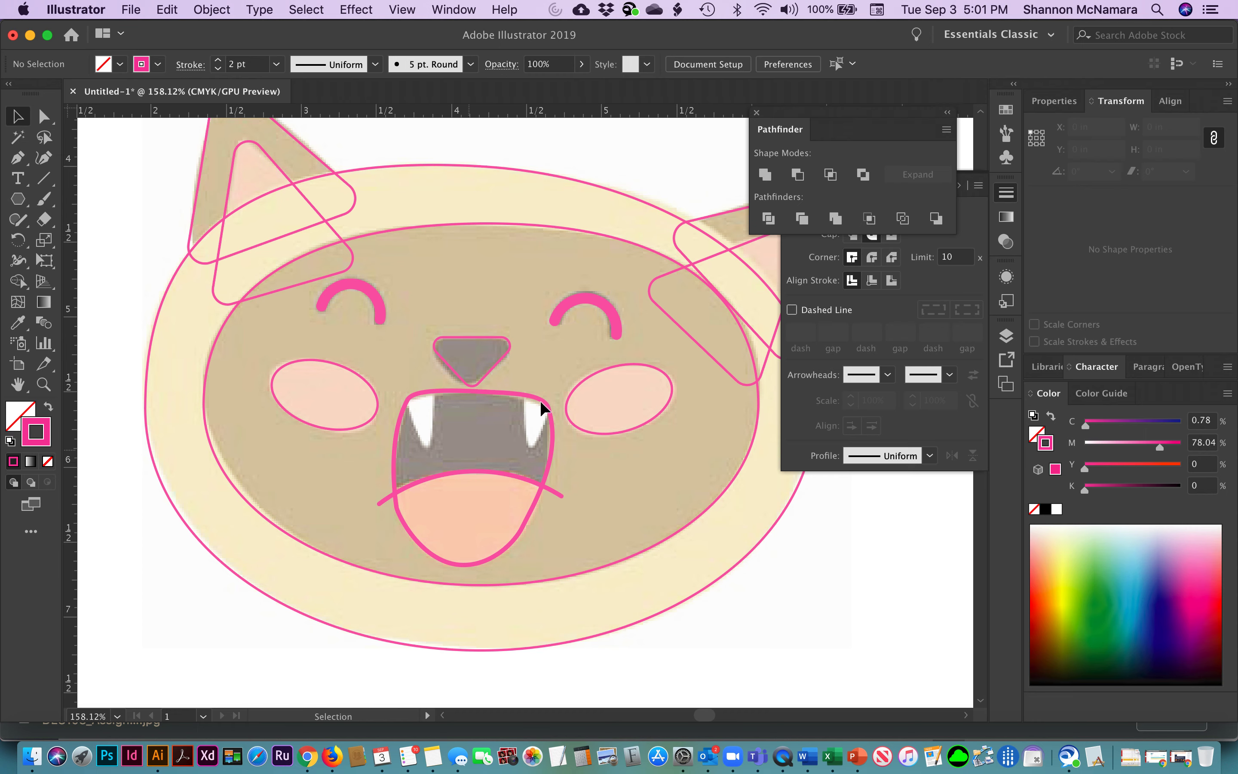
left_click(472, 472)
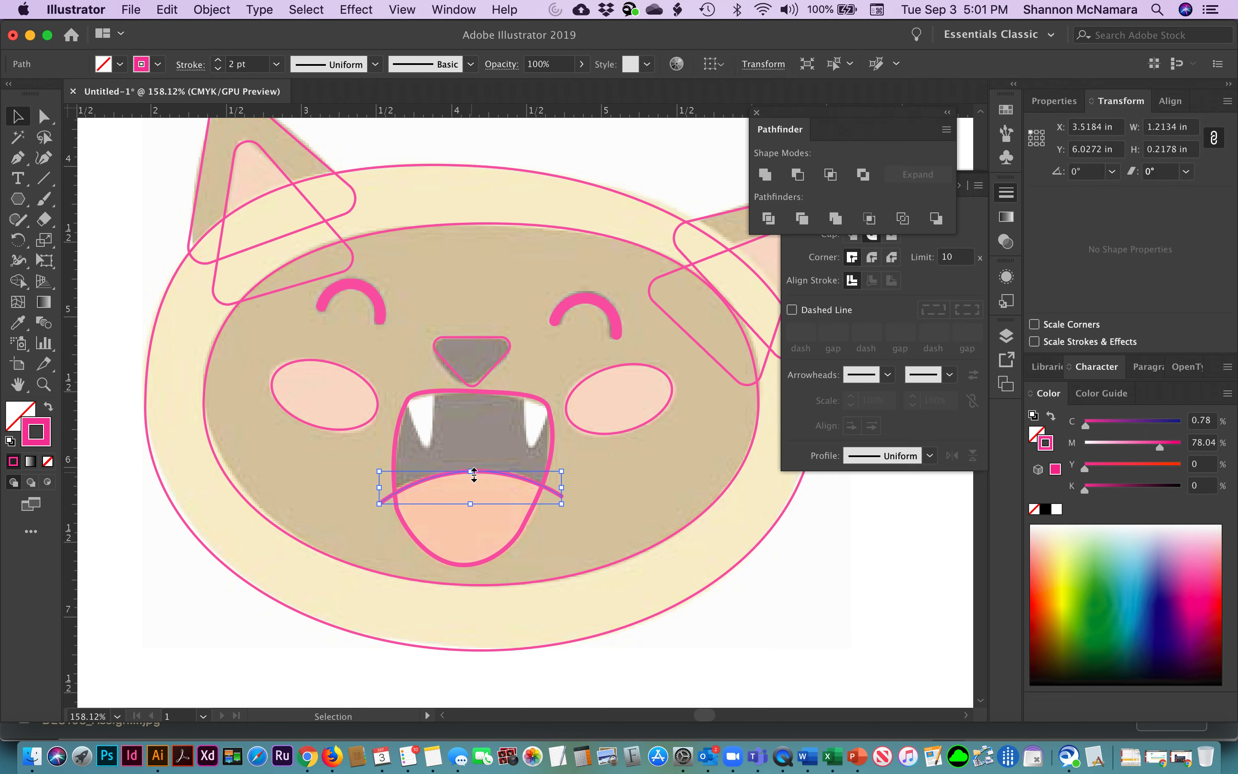
left_click(498, 391, "shift")
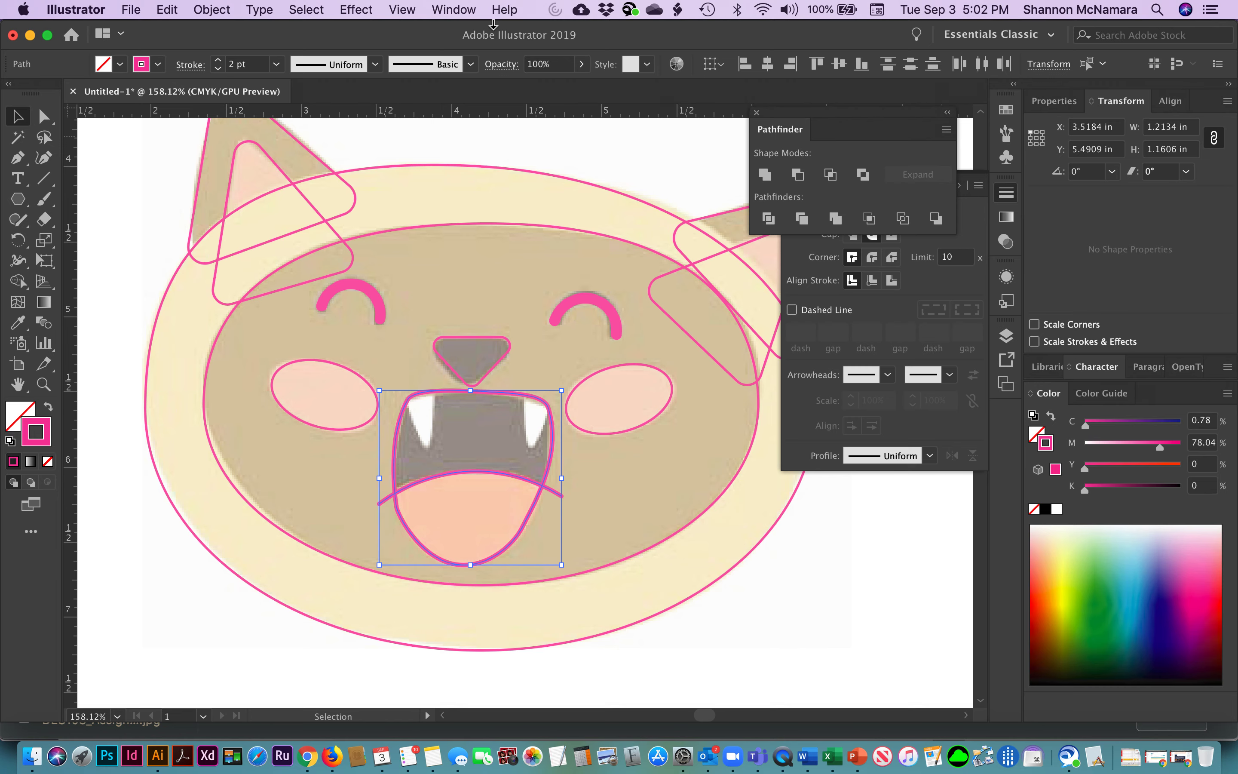
left_click(452, 11)
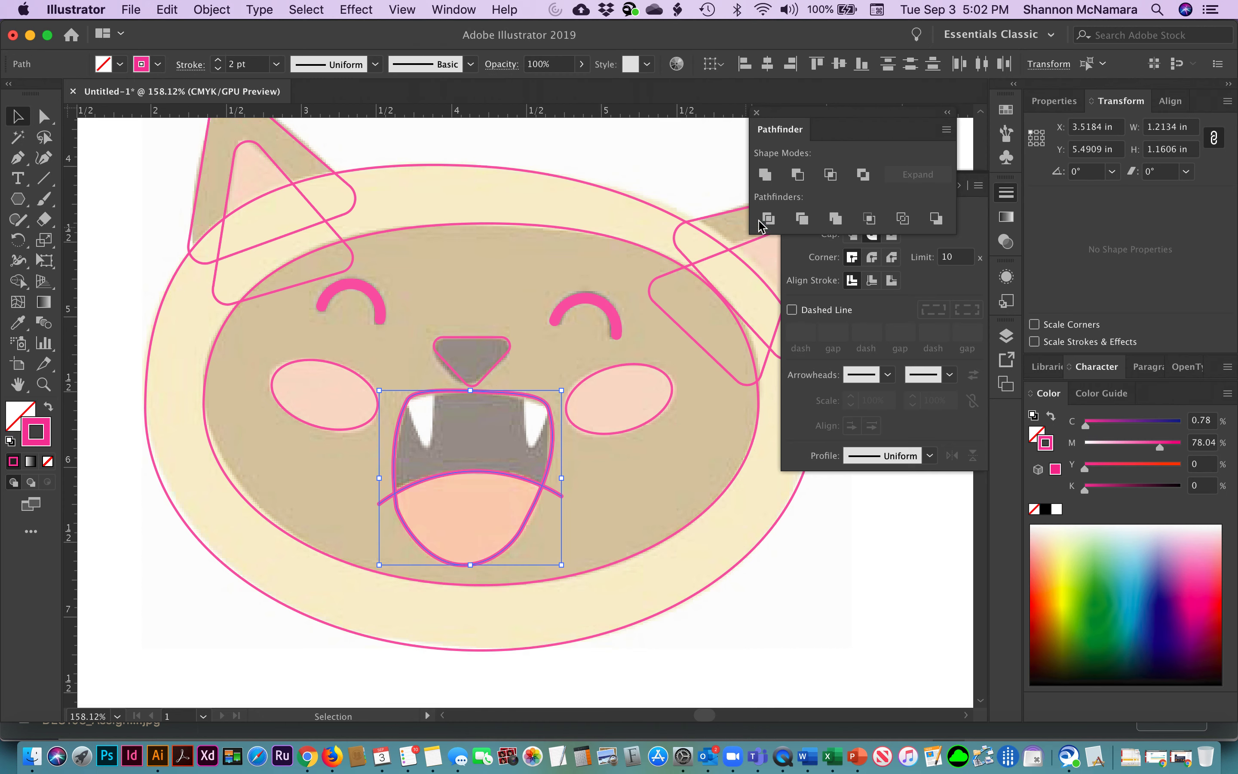
left_click(767, 220)
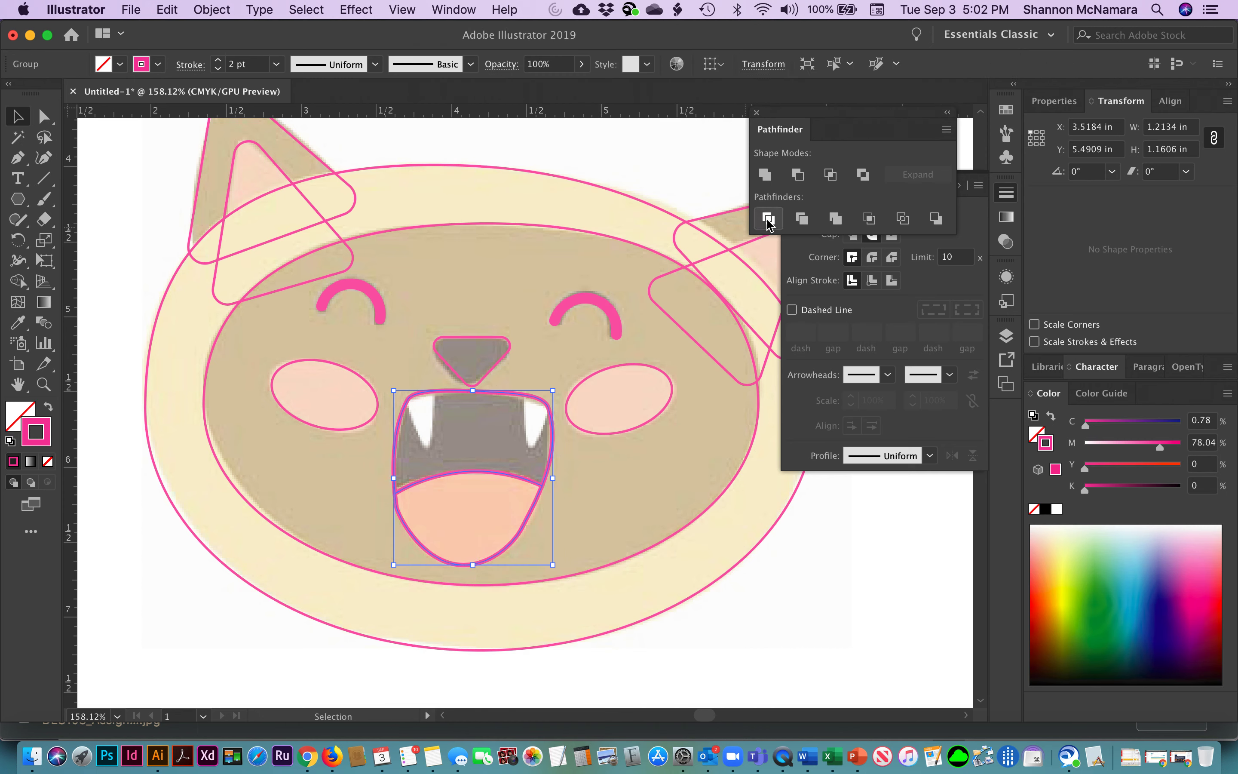
left_click(737, 649)
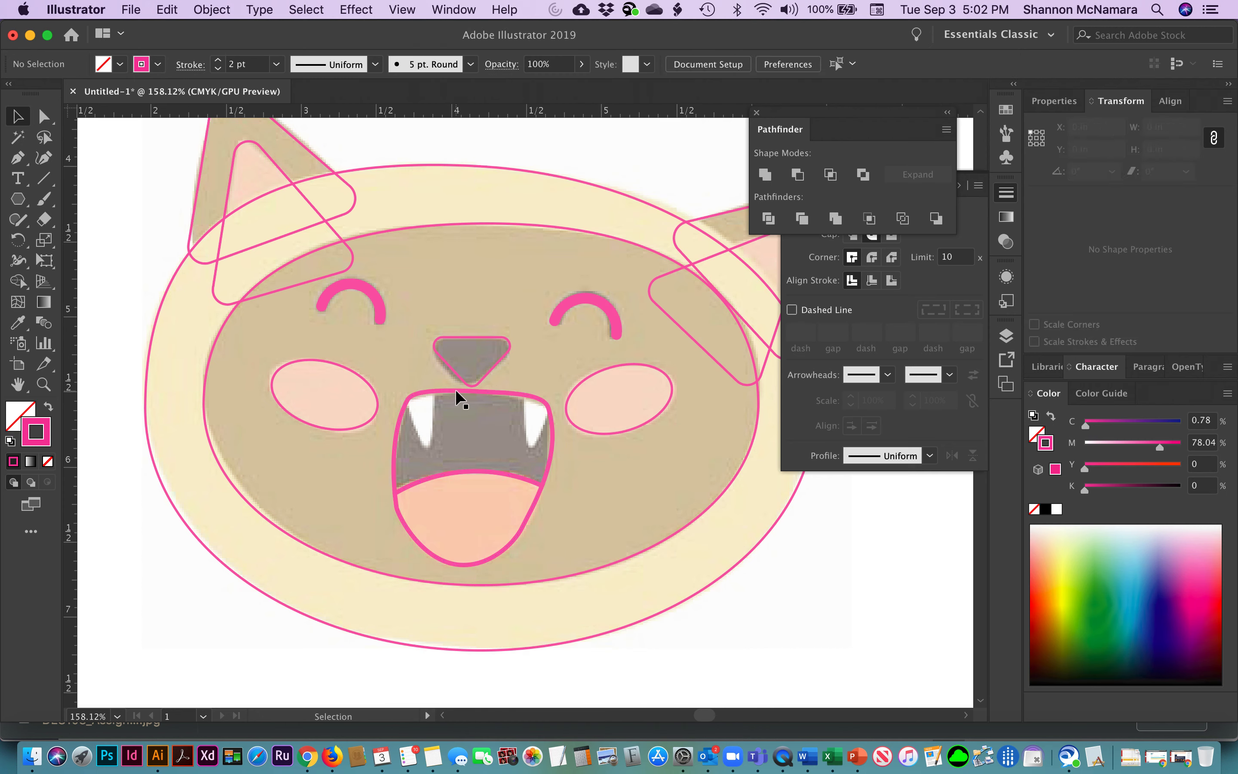
Check the upper mouth and tongue pieces of the divided group by selecting each one separately with Direct Selection.
left_click(455, 389)
left_click(44, 116)
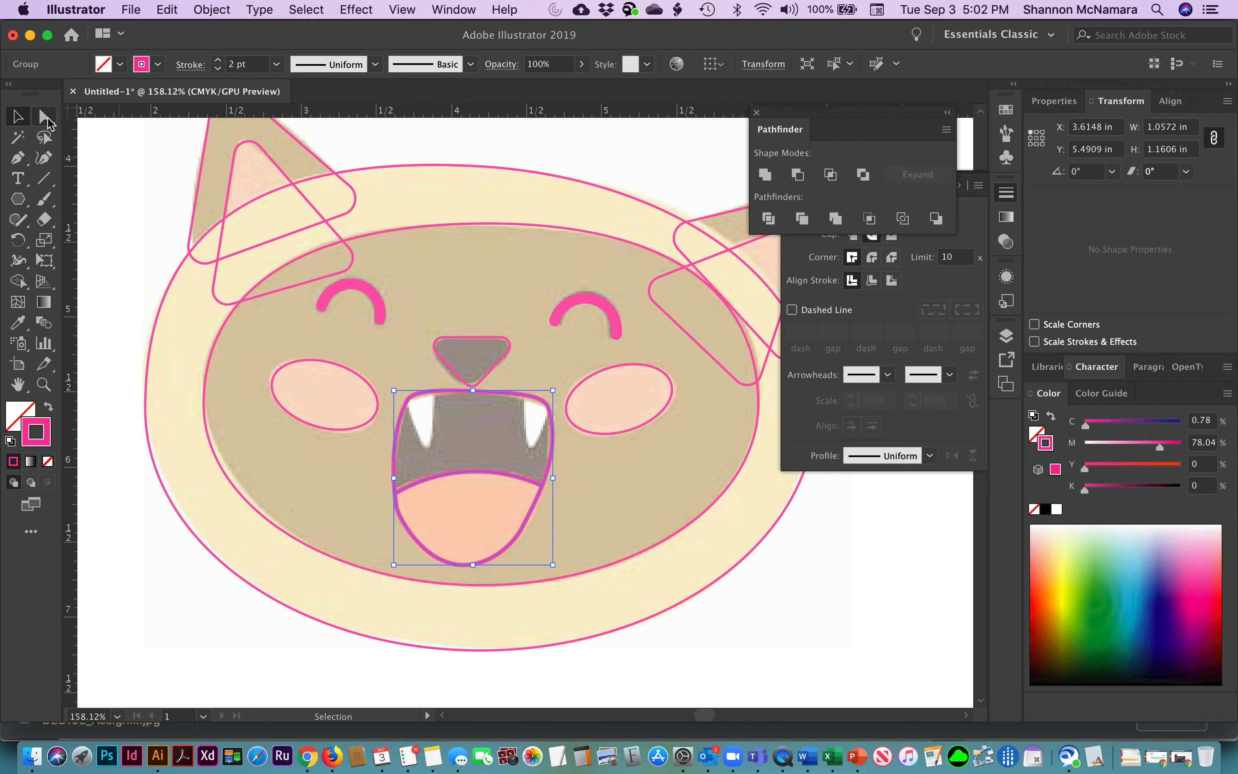
left_click(137, 205)
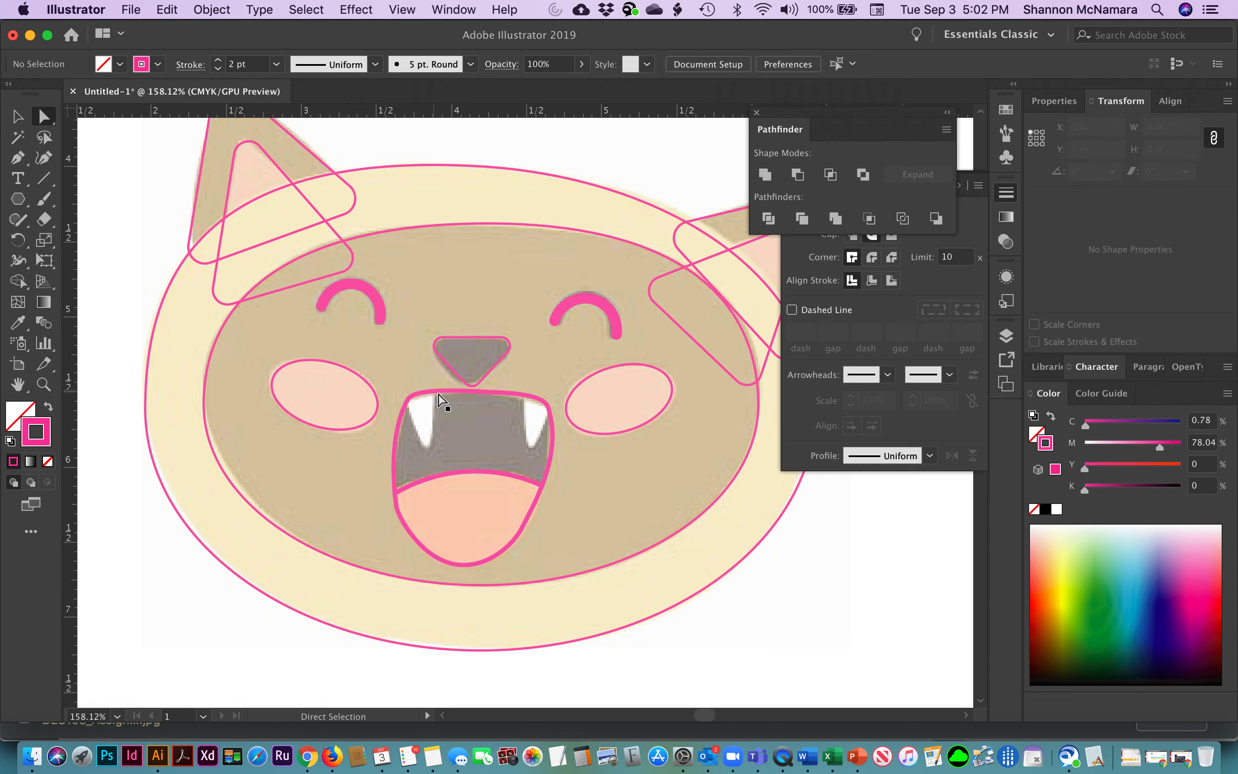
left_click(441, 392)
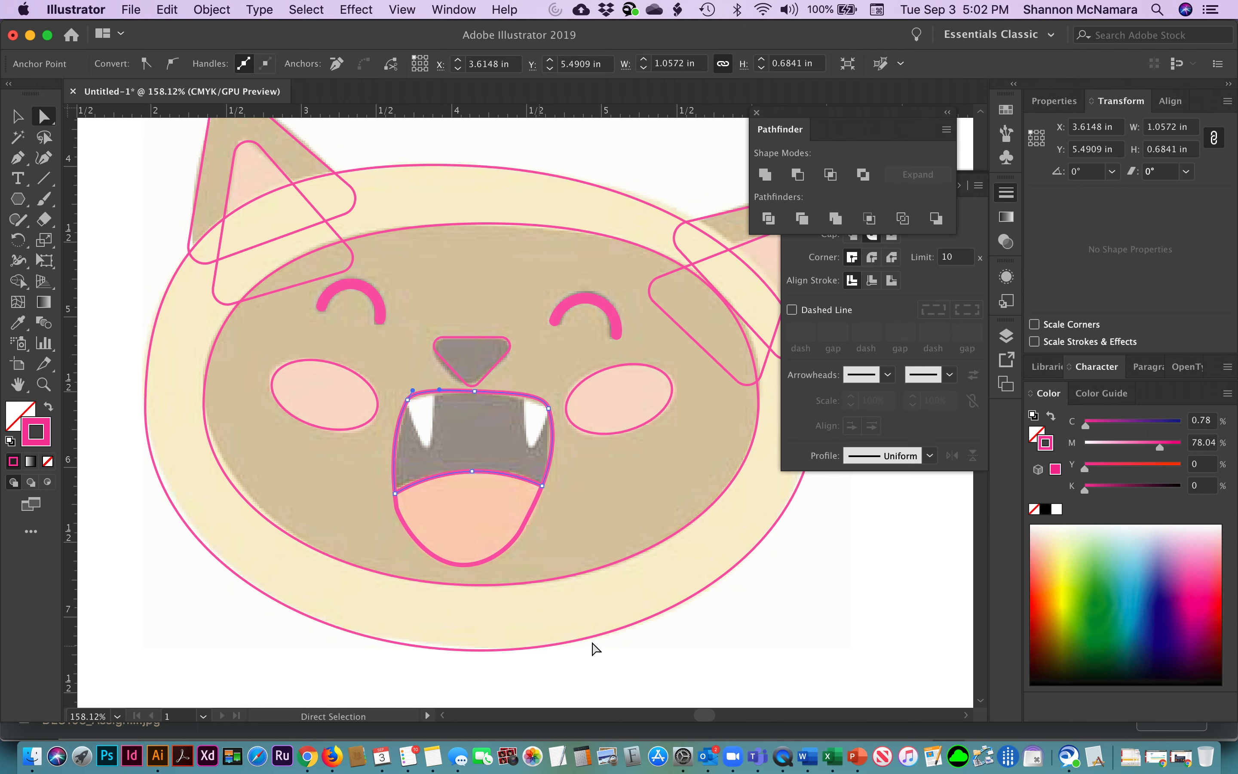
left_click(463, 565)
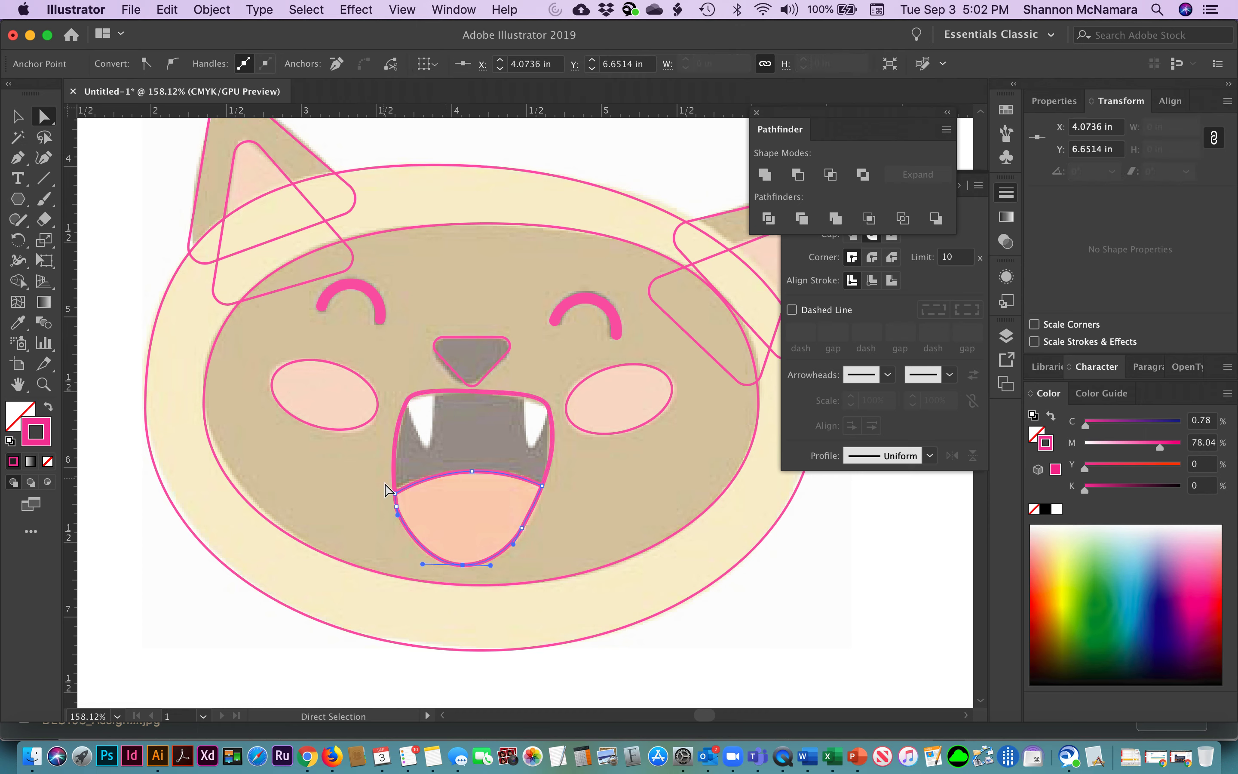
left_click(450, 395)
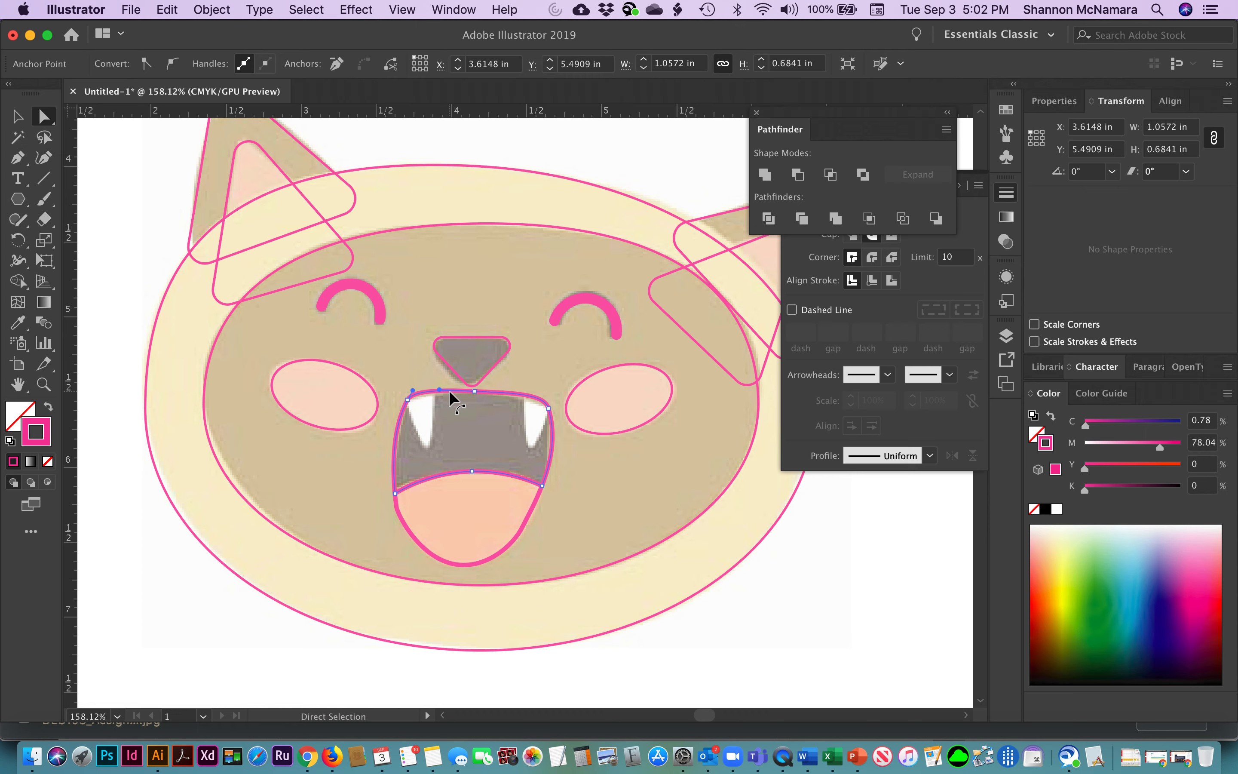
left_click(788, 607)
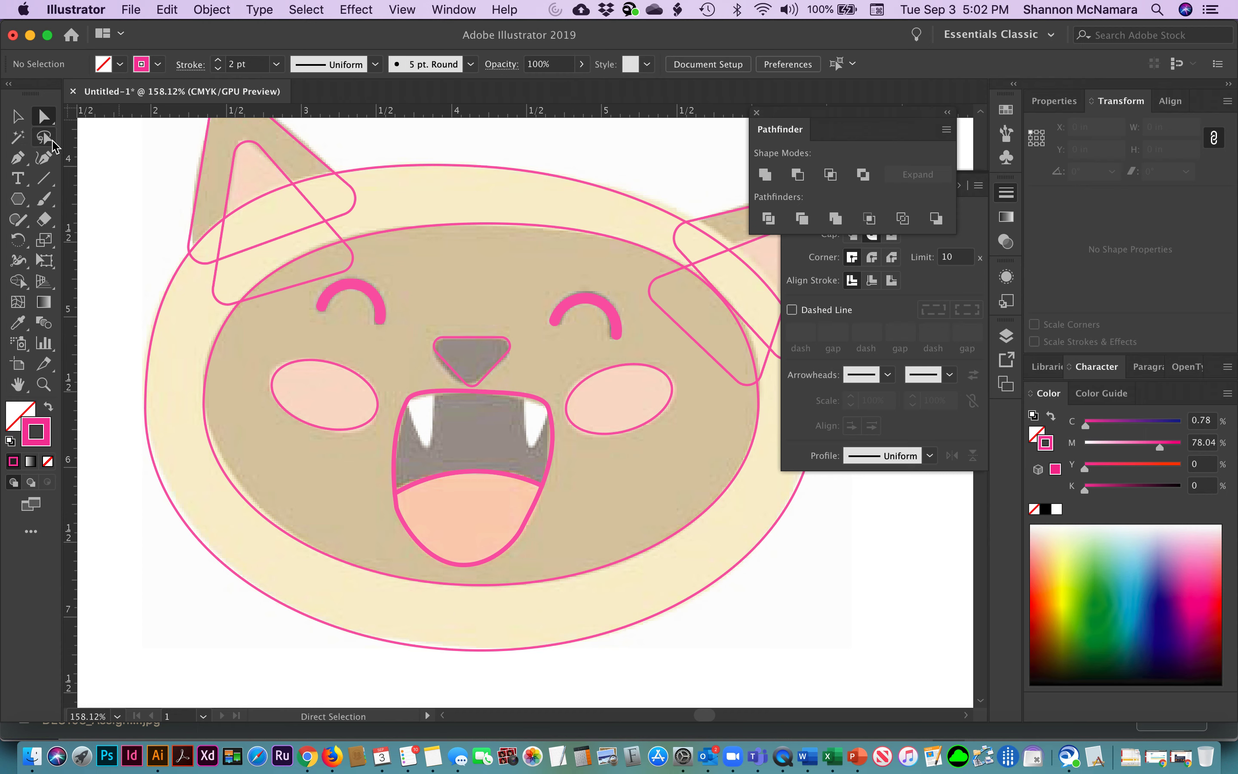
Decline the incoming call, hide the Jabber window, and create a three-sided polygon with a 0.6944 in radius.
left_click(19, 200)
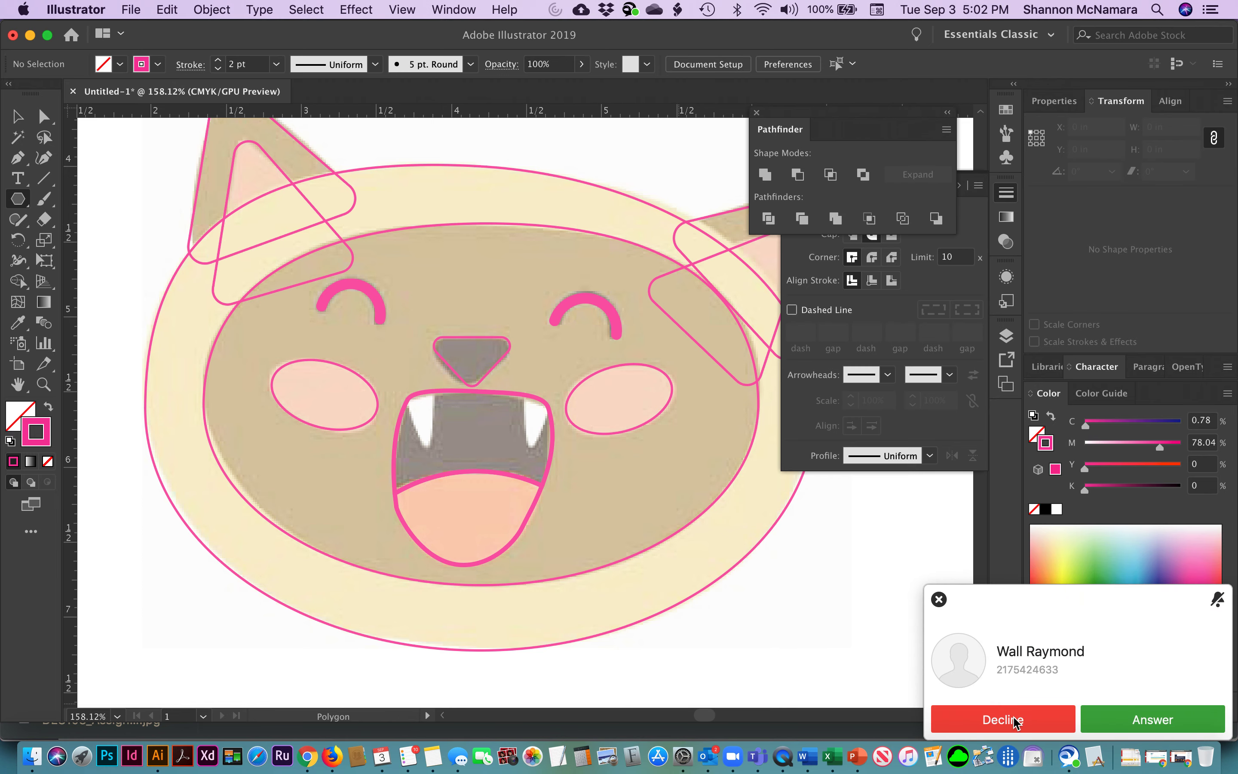
left_click(992, 721)
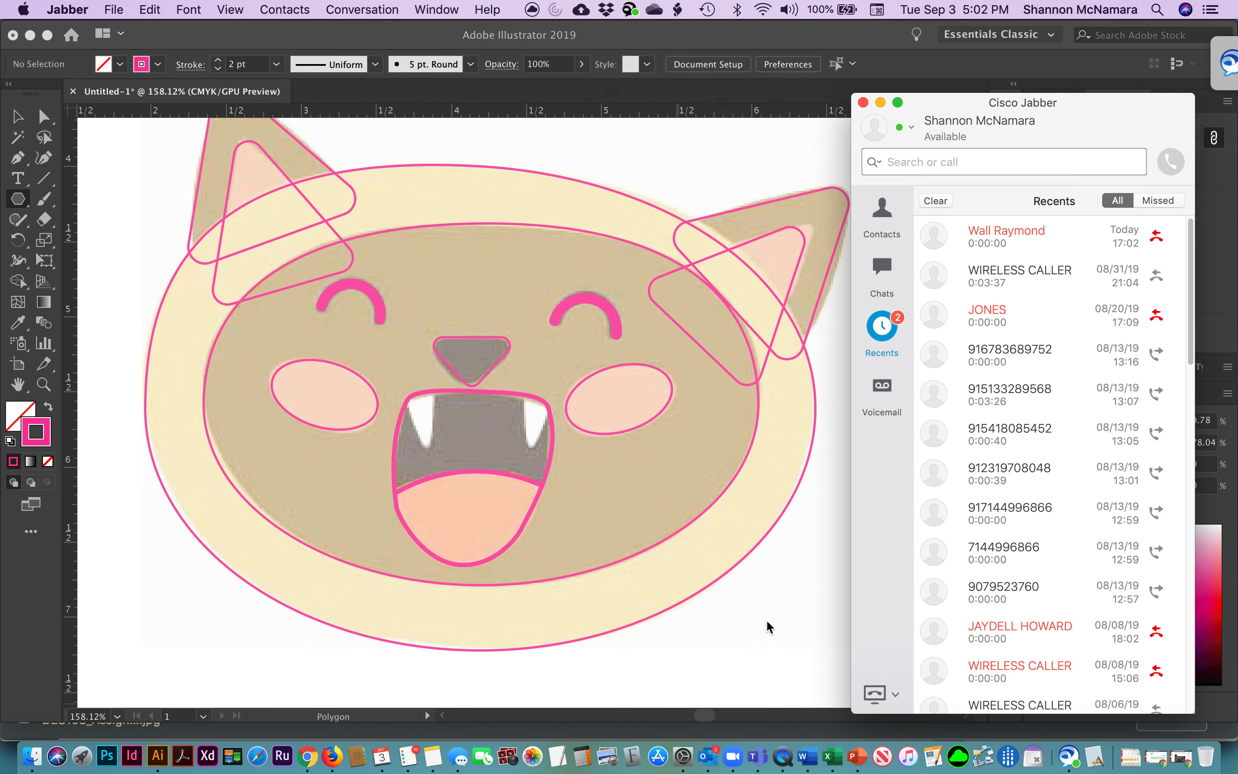
key("super+h")
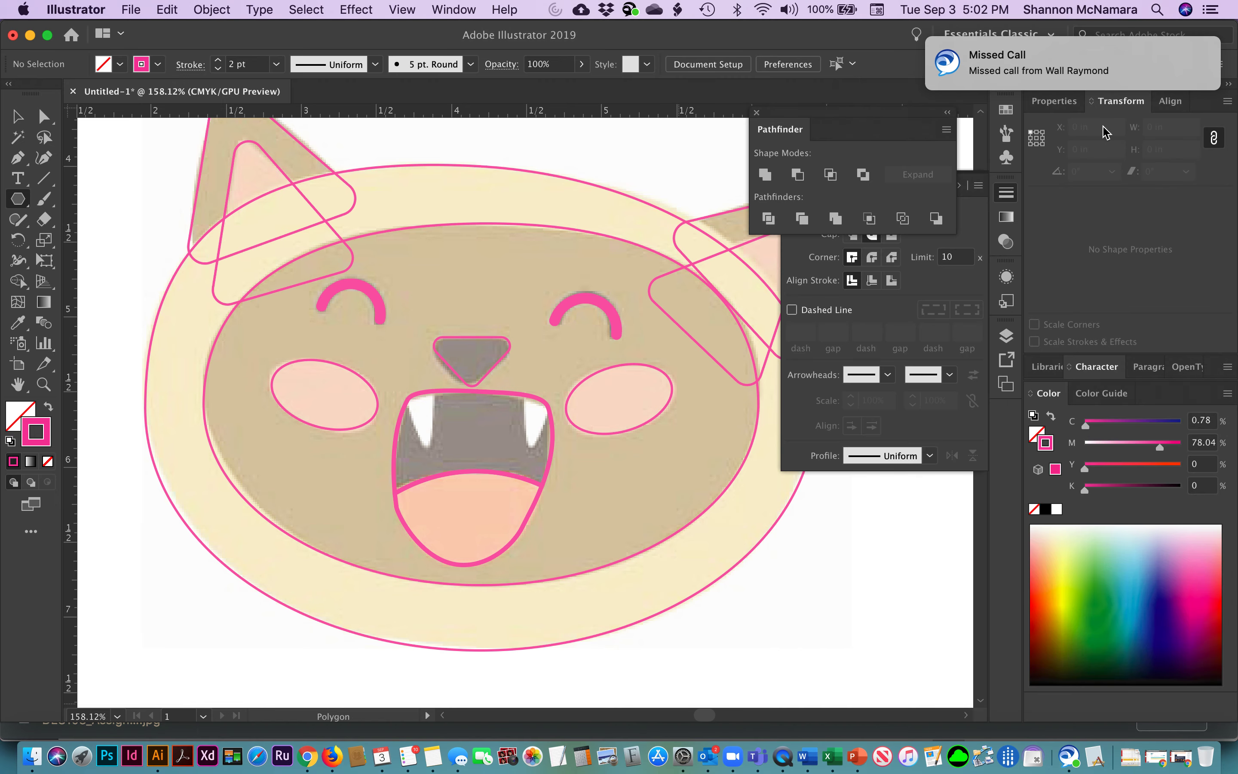
left_click(414, 362)
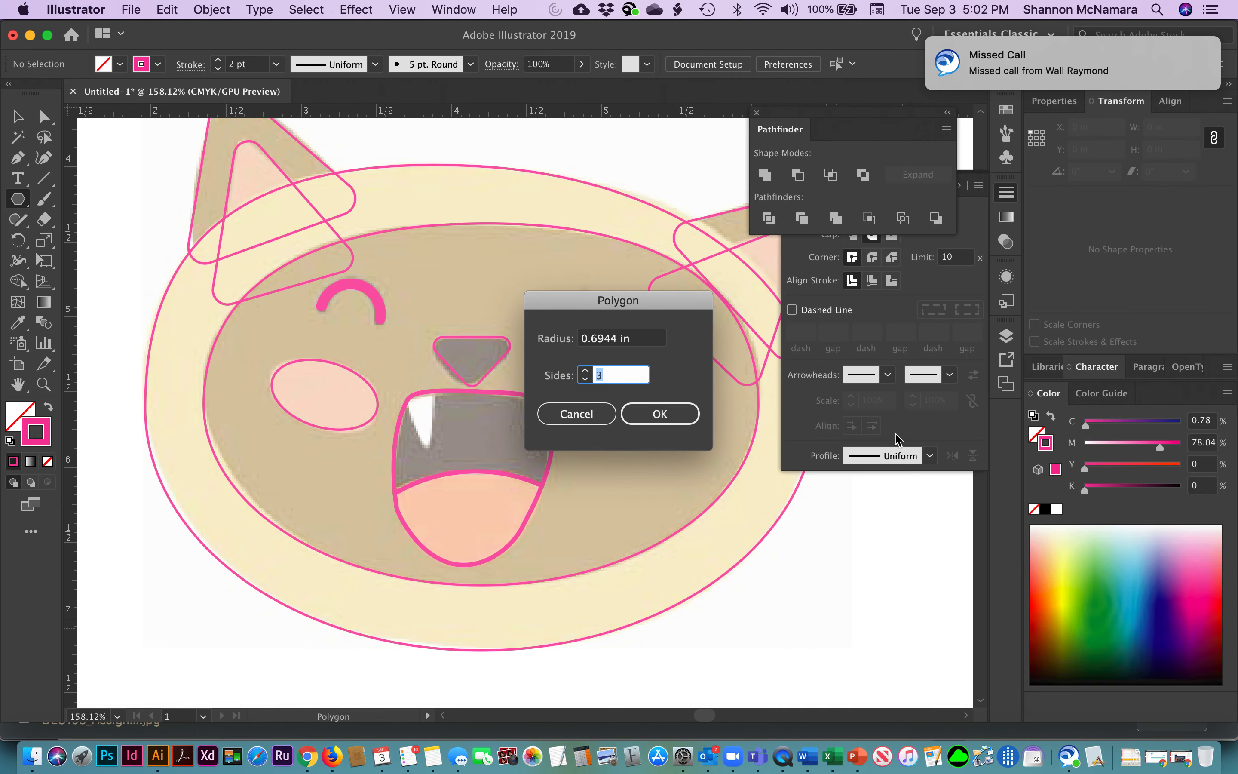
left_click(651, 417)
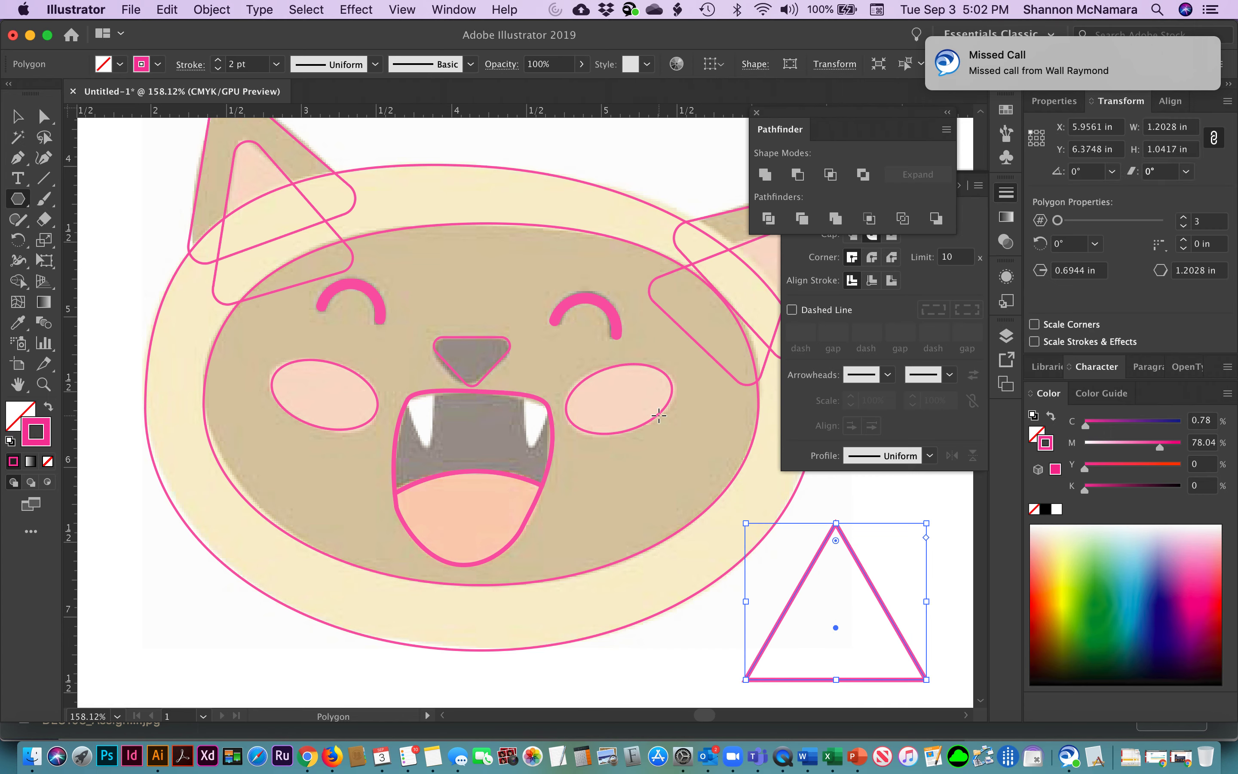
Rotate the new triangle 180° so that it points downward.
left_click(16, 118)
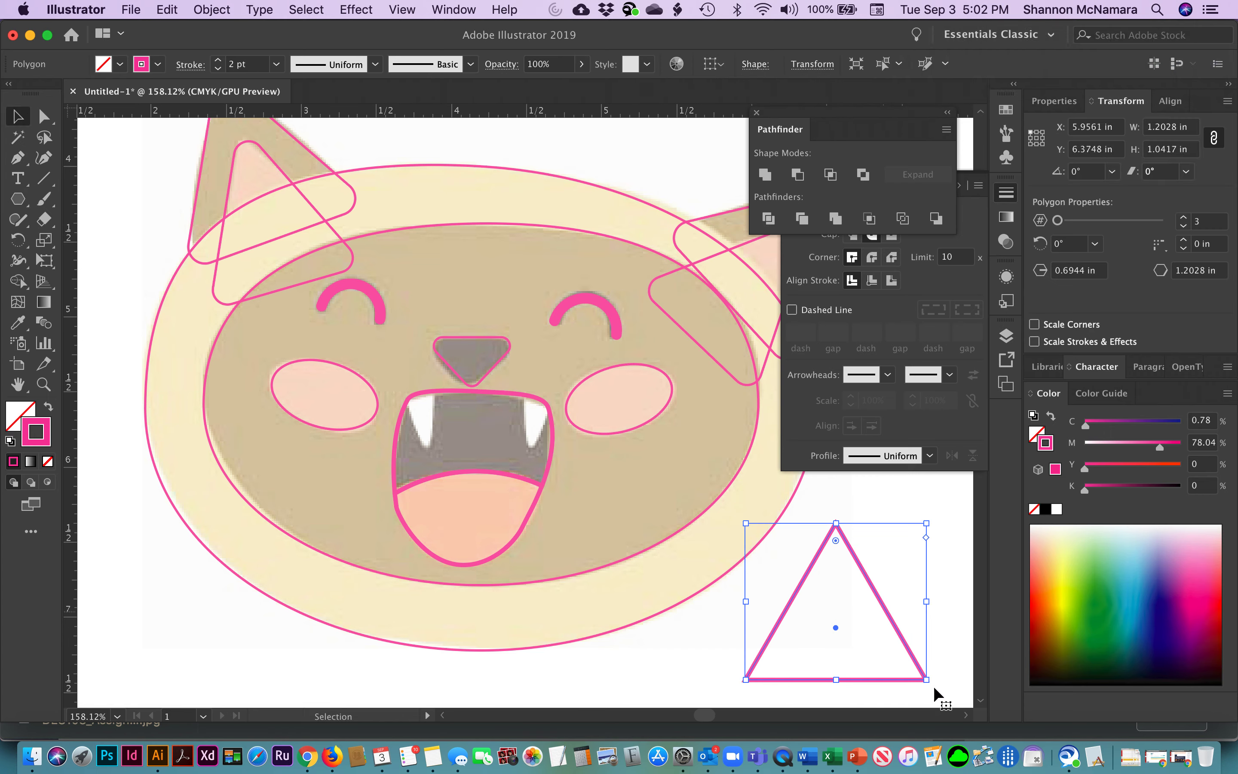
left_click(1084, 171)
type("1")
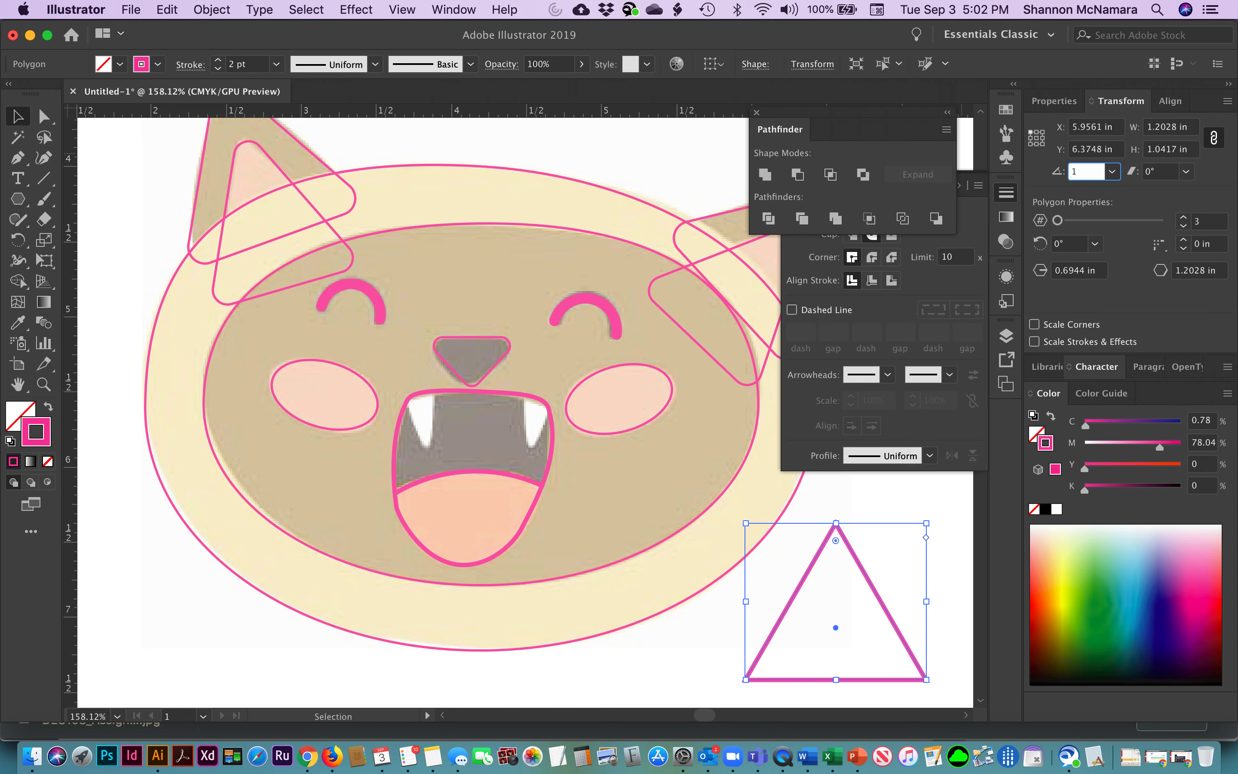
key("Return")
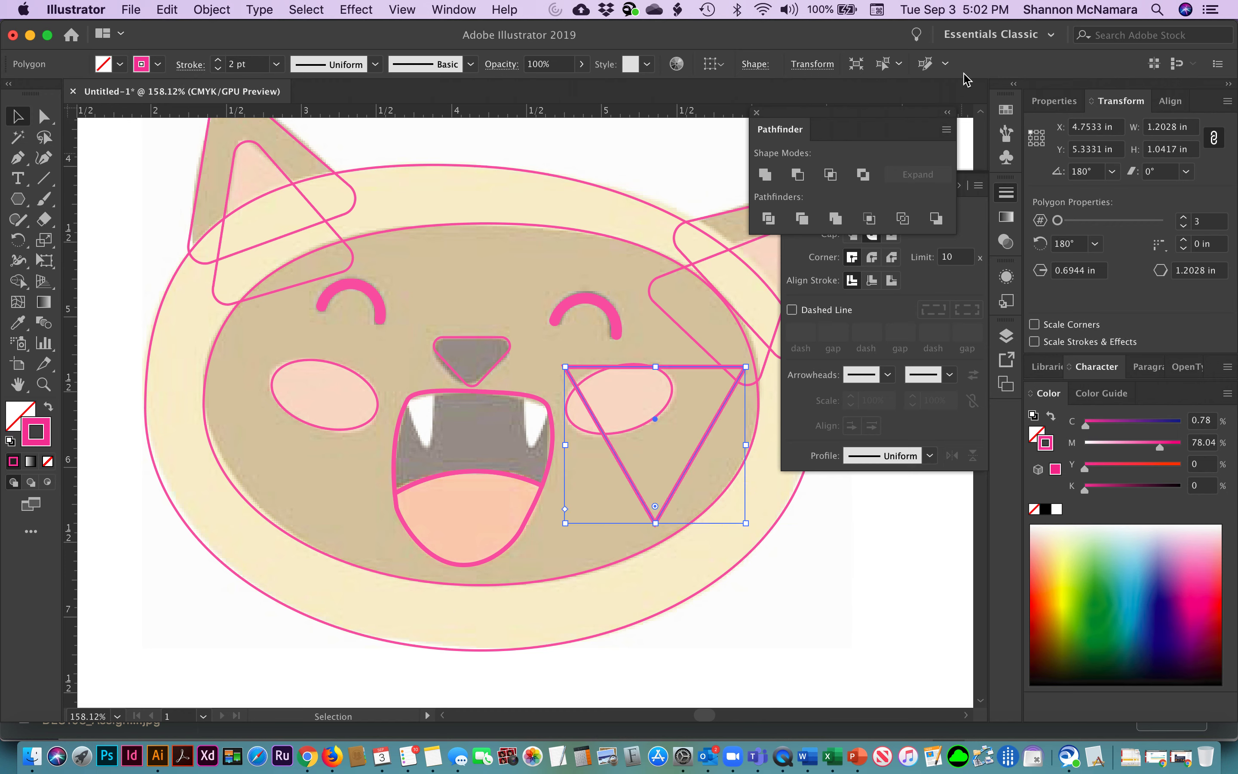
Move the inverted triangle onto the left fang and shrink it to about 0.27 by 0.35 in.
left_click_drag(582, 365, 421, 396)
left_click_drag(585, 475, 440, 476)
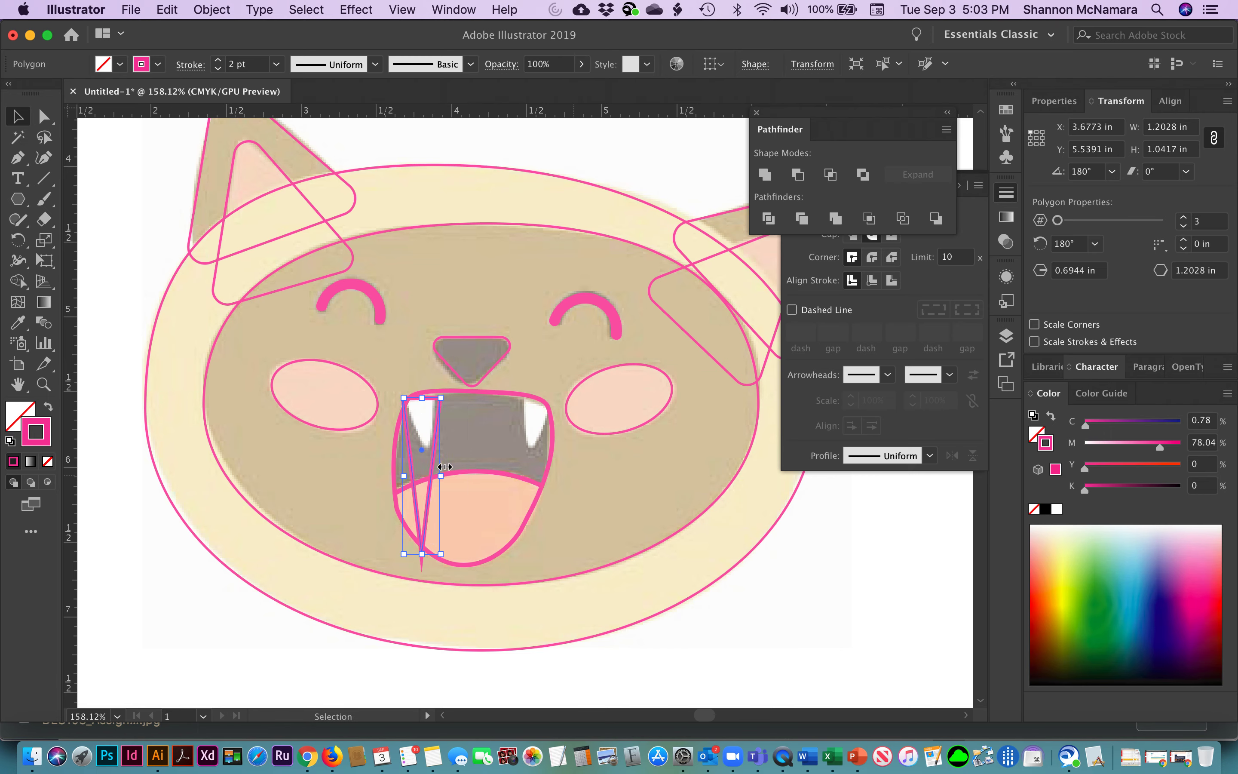
left_click_drag(423, 554, 443, 424)
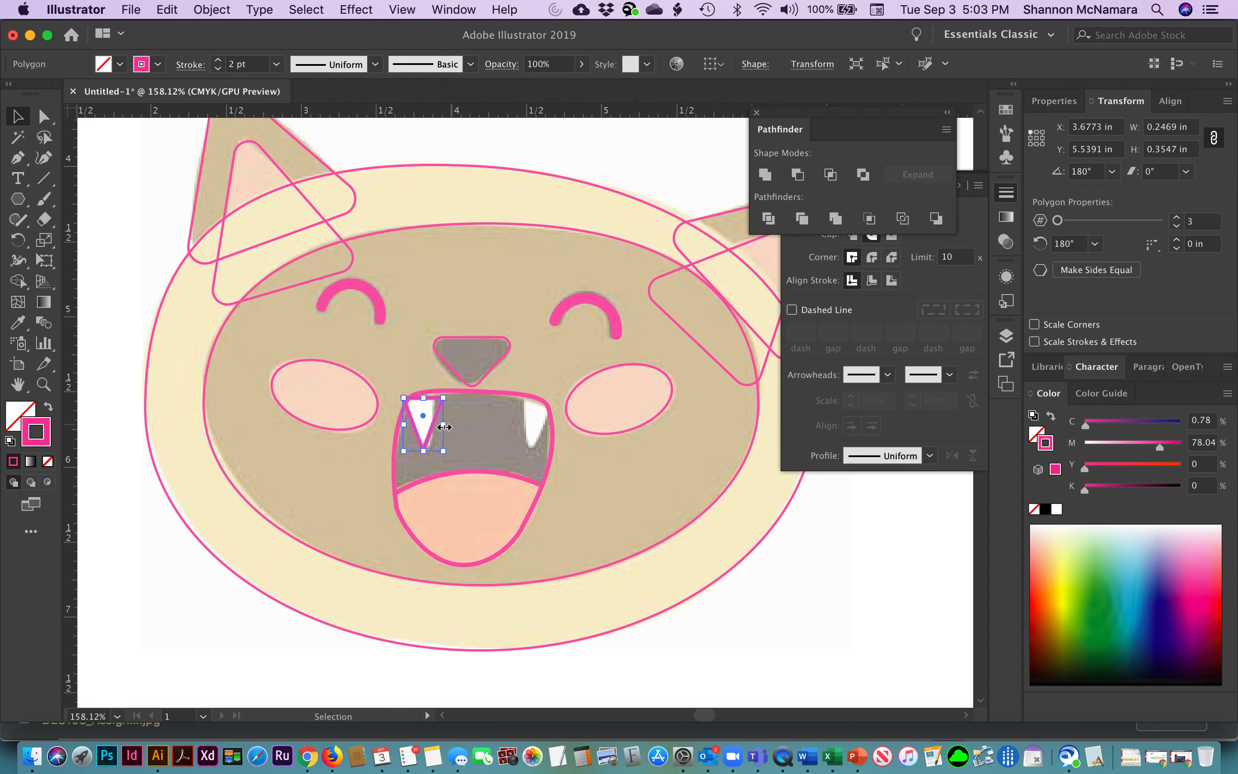
Tilt the left fang triangle to about 188.76° and round its corners with a radius of about 0.0444 in.
key("super+space")
left_click_drag(387, 352, 516, 503)
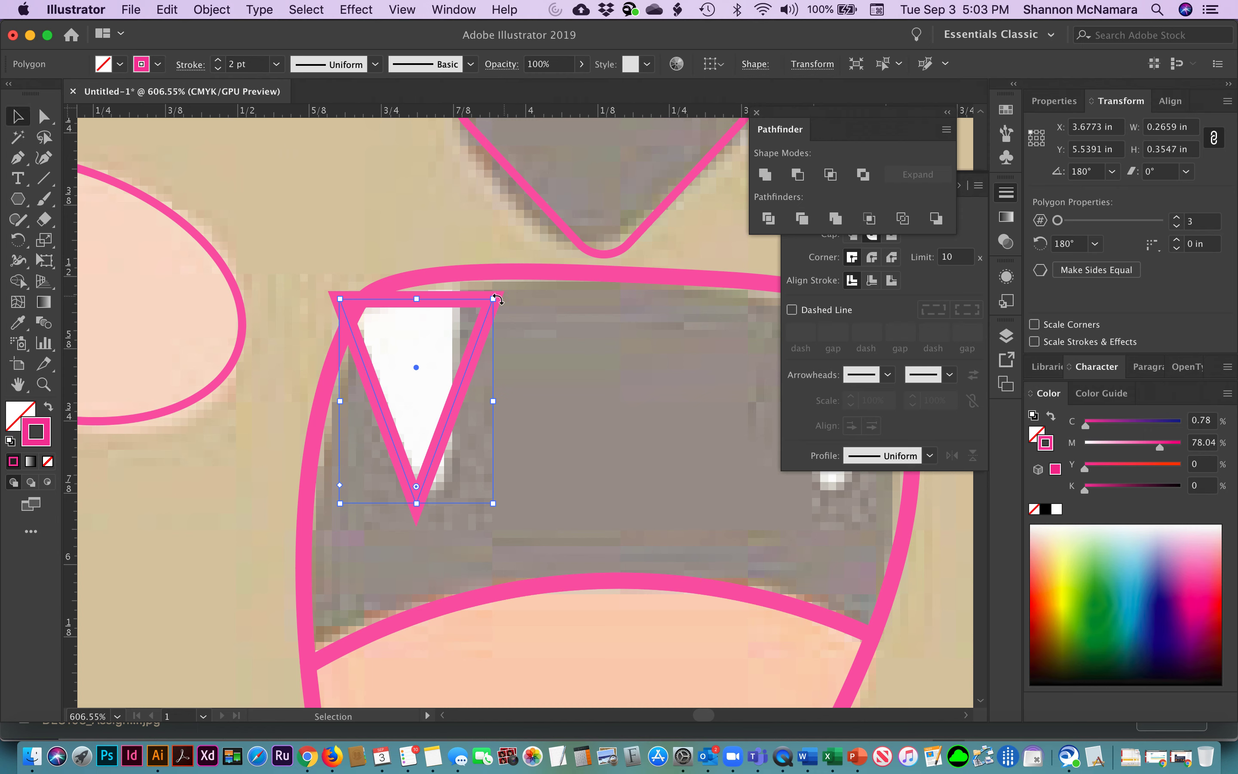
left_click_drag(504, 295, 488, 279)
left_click_drag(408, 300, 404, 278)
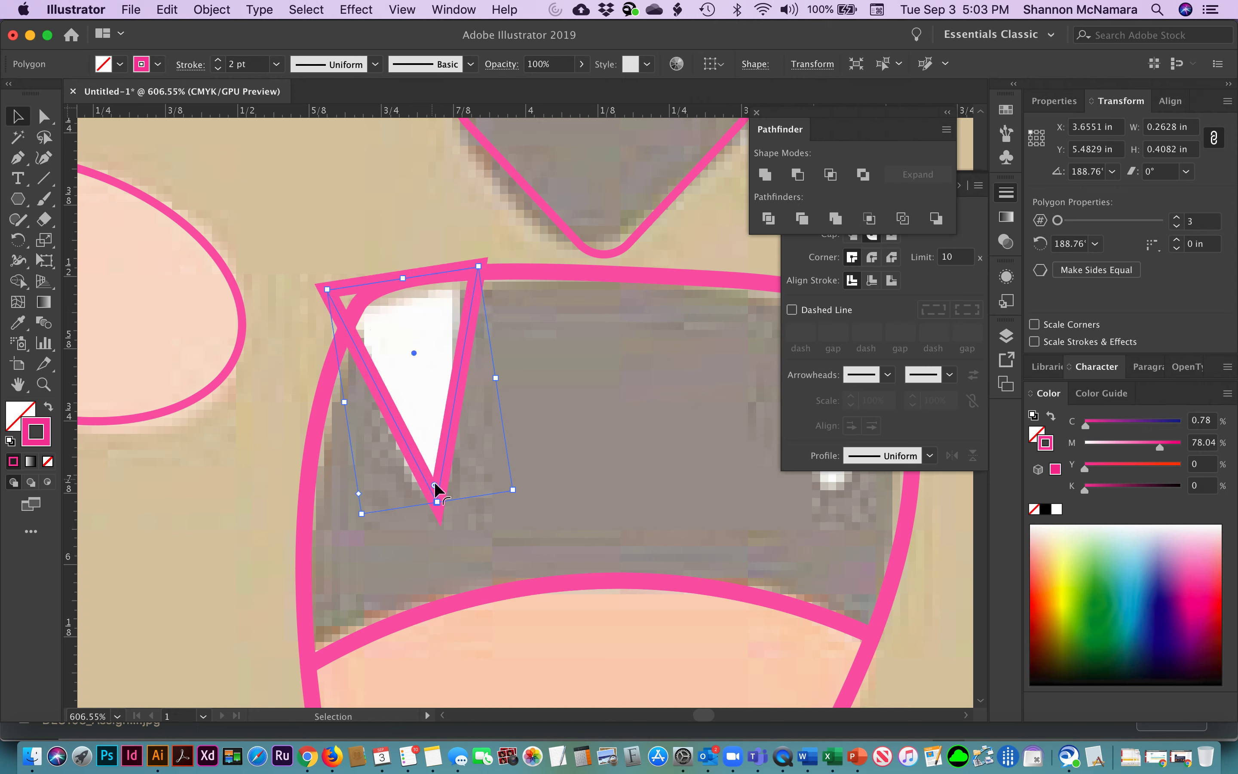
left_click_drag(432, 435, 389, 297)
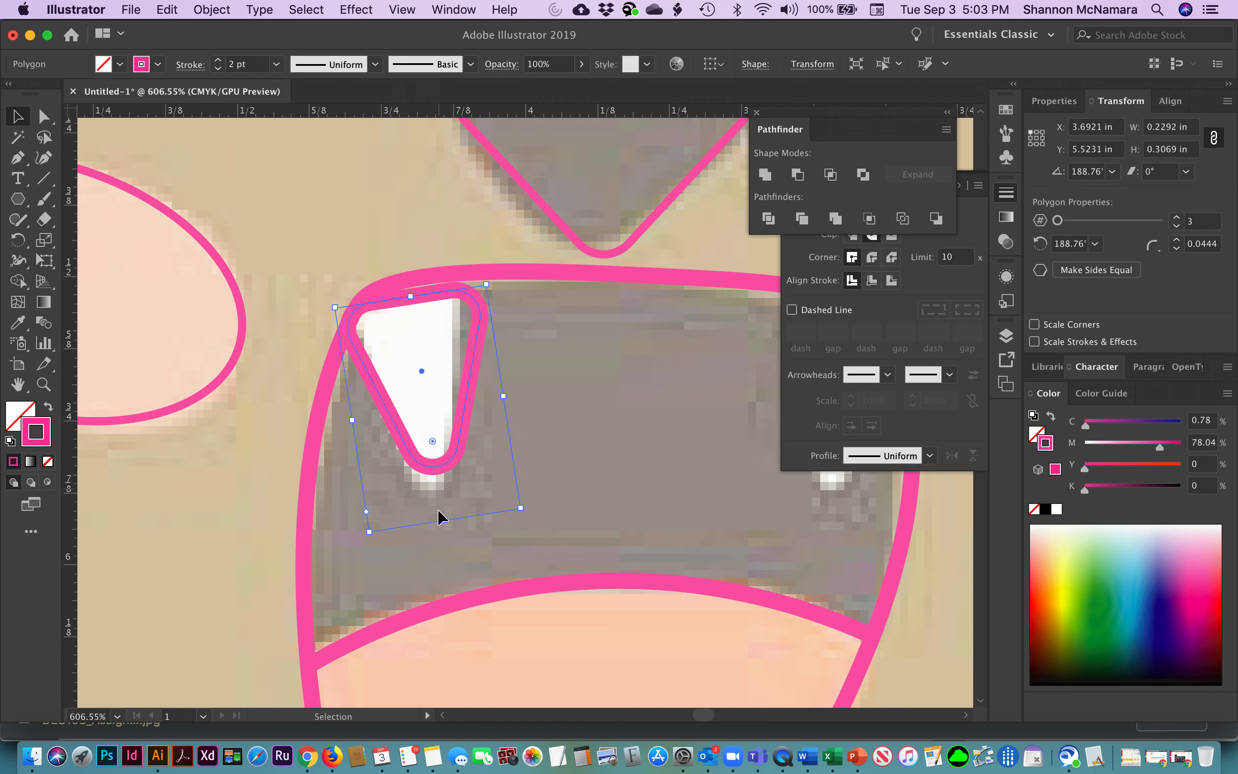
Fit the rounded triangle's height and sides to the left fang, making it about 0.19 by 0.31 in.
left_click_drag(448, 520, 445, 557)
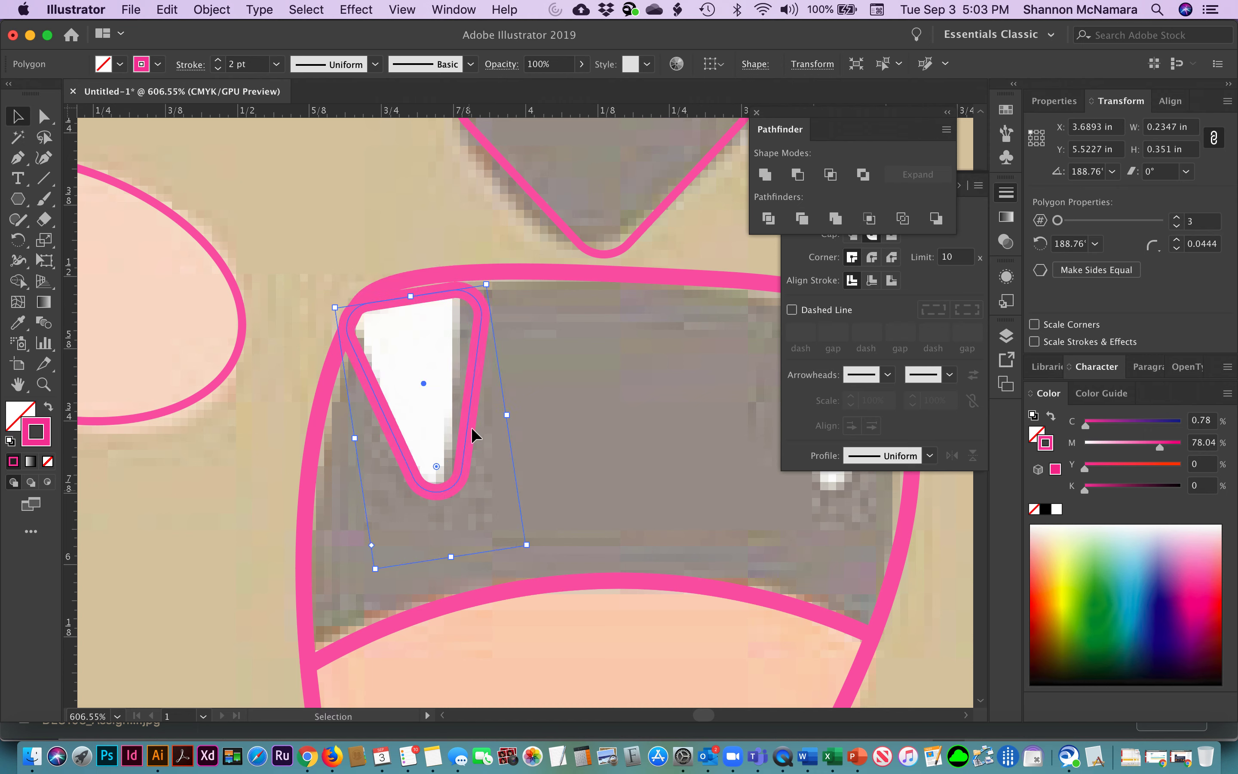
left_click_drag(355, 438, 364, 436)
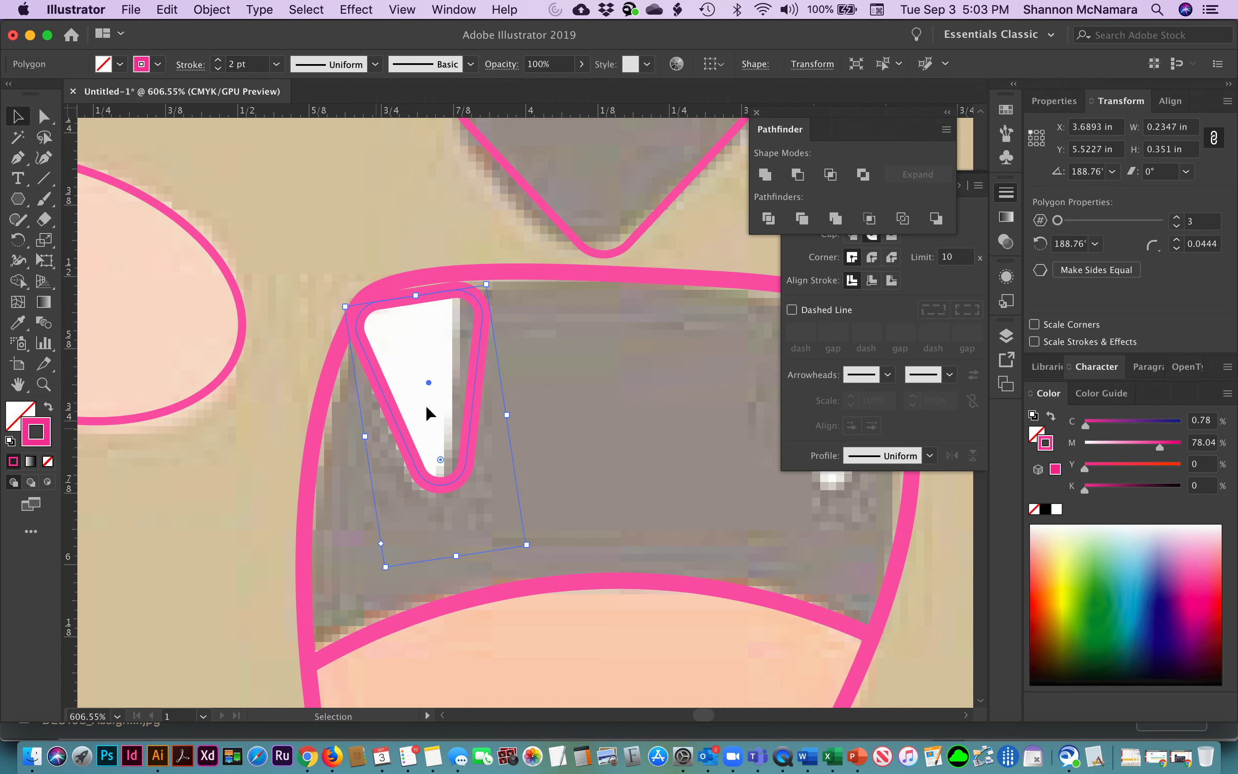
left_click_drag(508, 418, 485, 418)
Make a copy of the fang reflected across the vertical axis and place it over the right fang, about 0.77 in across.
left_click(212, 9)
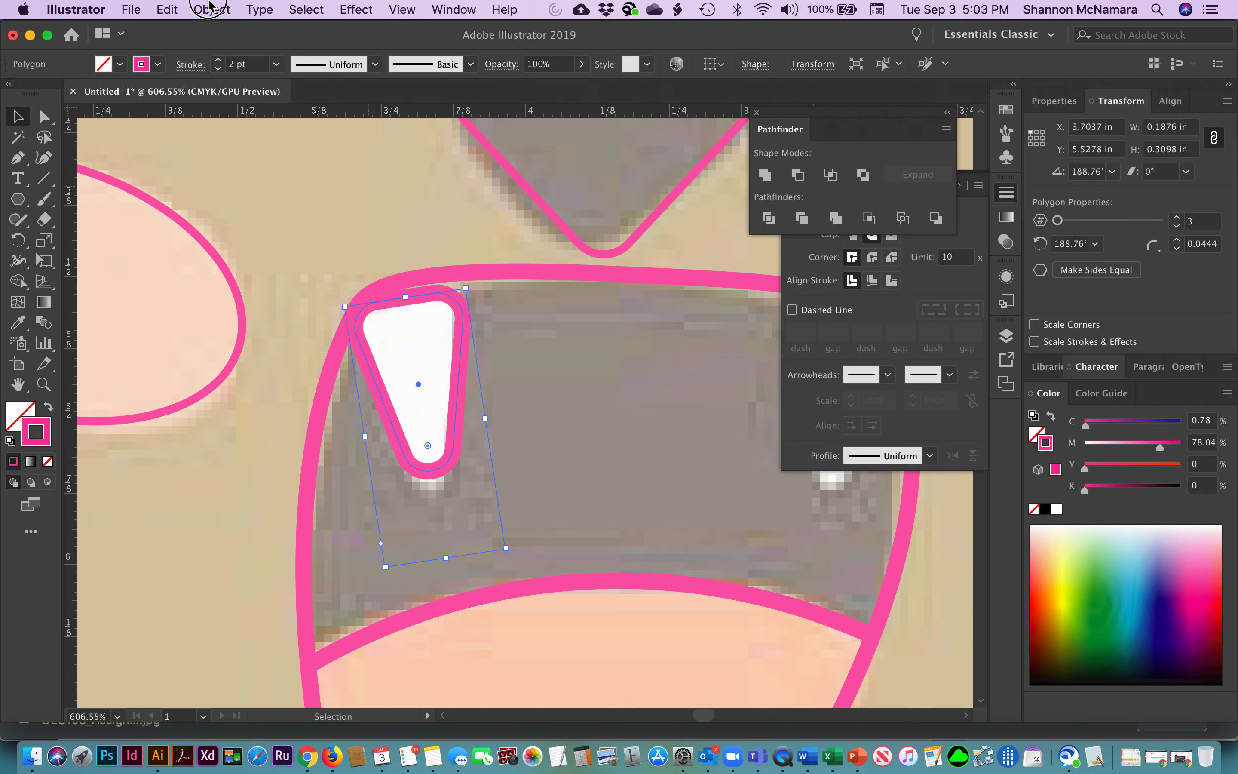
mouse_move(216, 32)
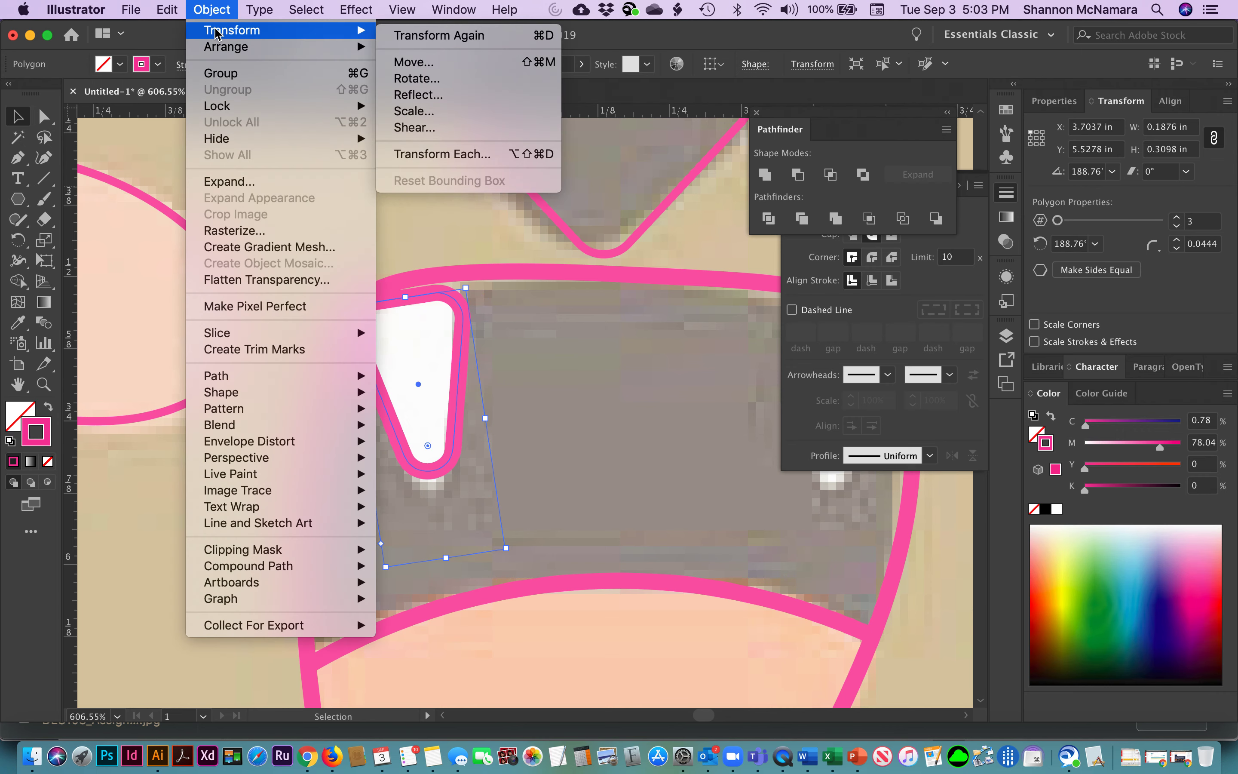
left_click(417, 95)
left_click(767, 445)
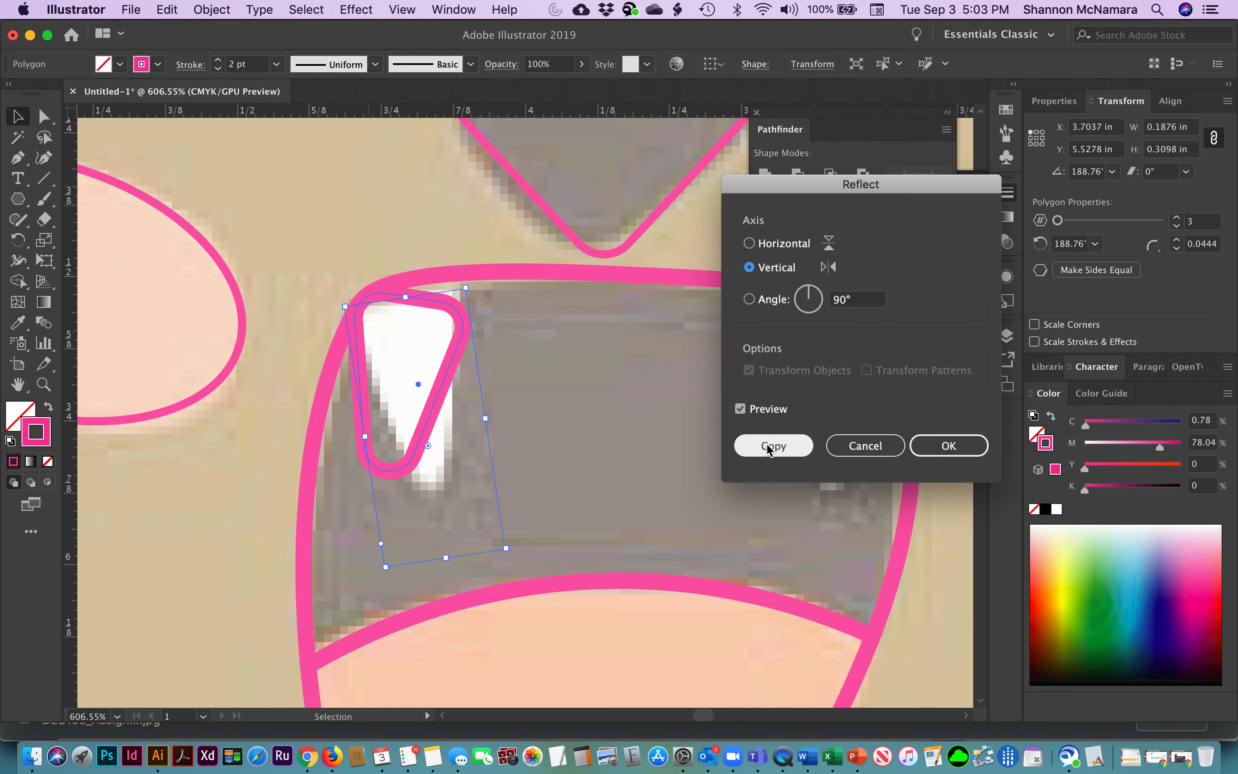
key("super+minus")
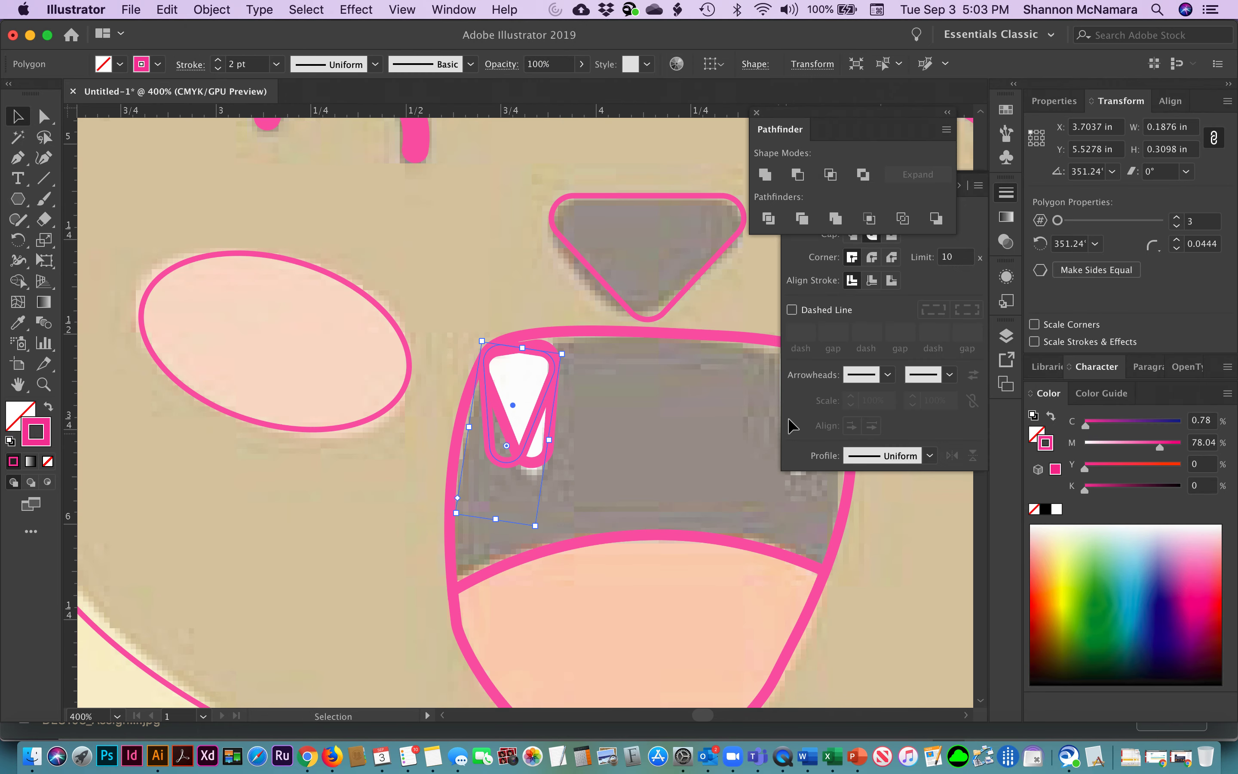
left_click_drag(684, 495, 496, 468)
left_click_drag(323, 370, 614, 383)
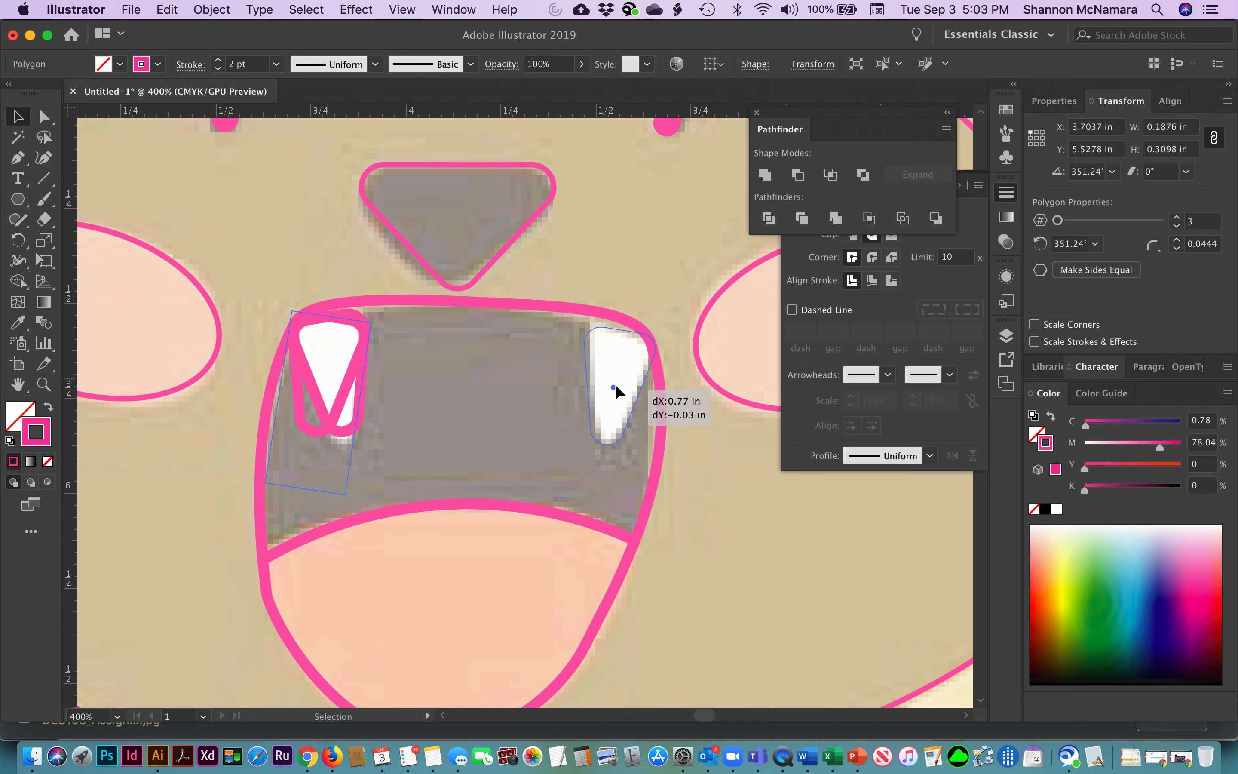
left_click(713, 566)
Turn off image dimming in the options of the cat template layer.
key("super+0")
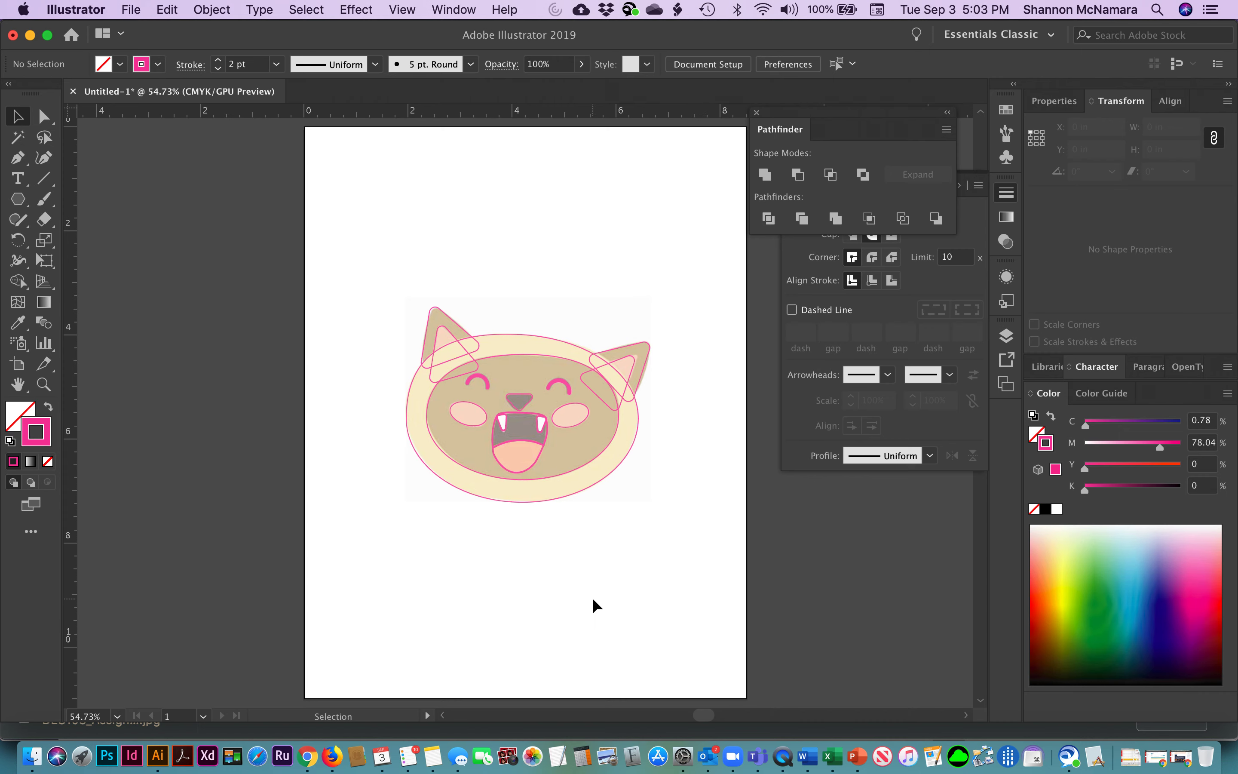
key("z")
left_click_drag(359, 216, 674, 543)
left_click_drag(607, 495, 552, 486)
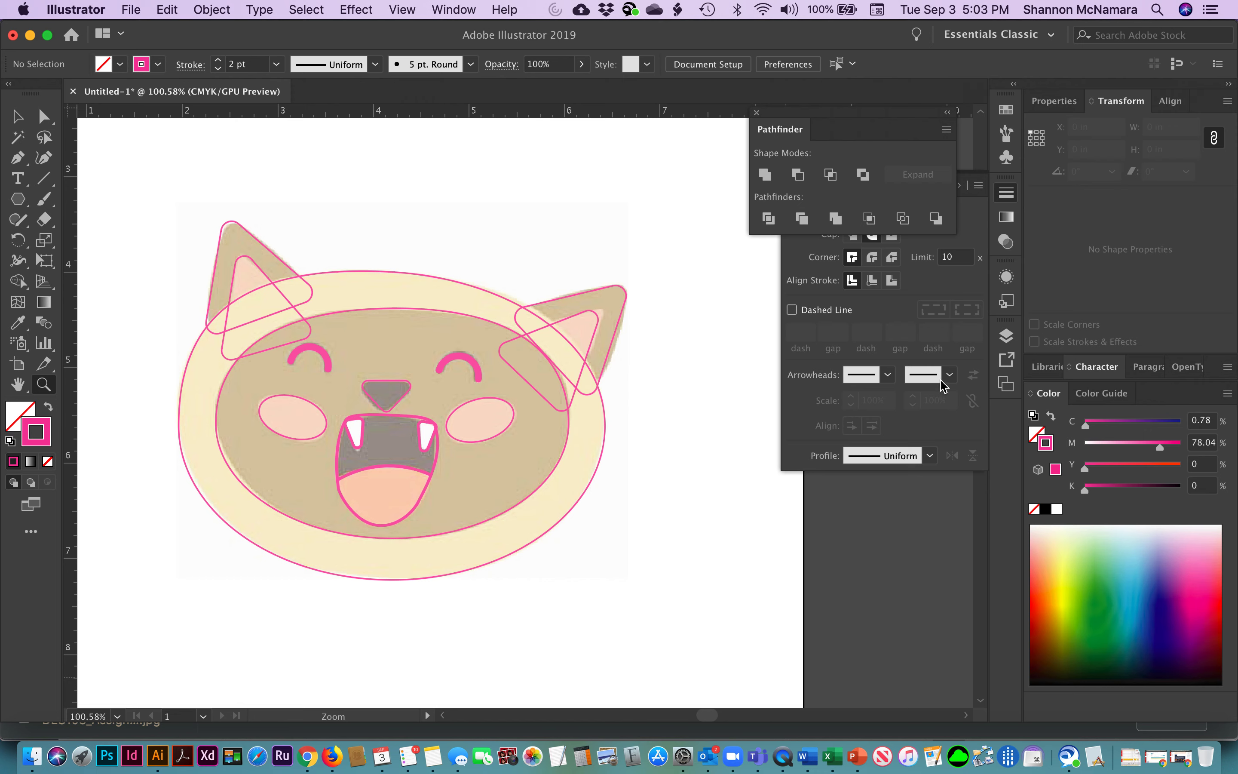
left_click(1007, 336)
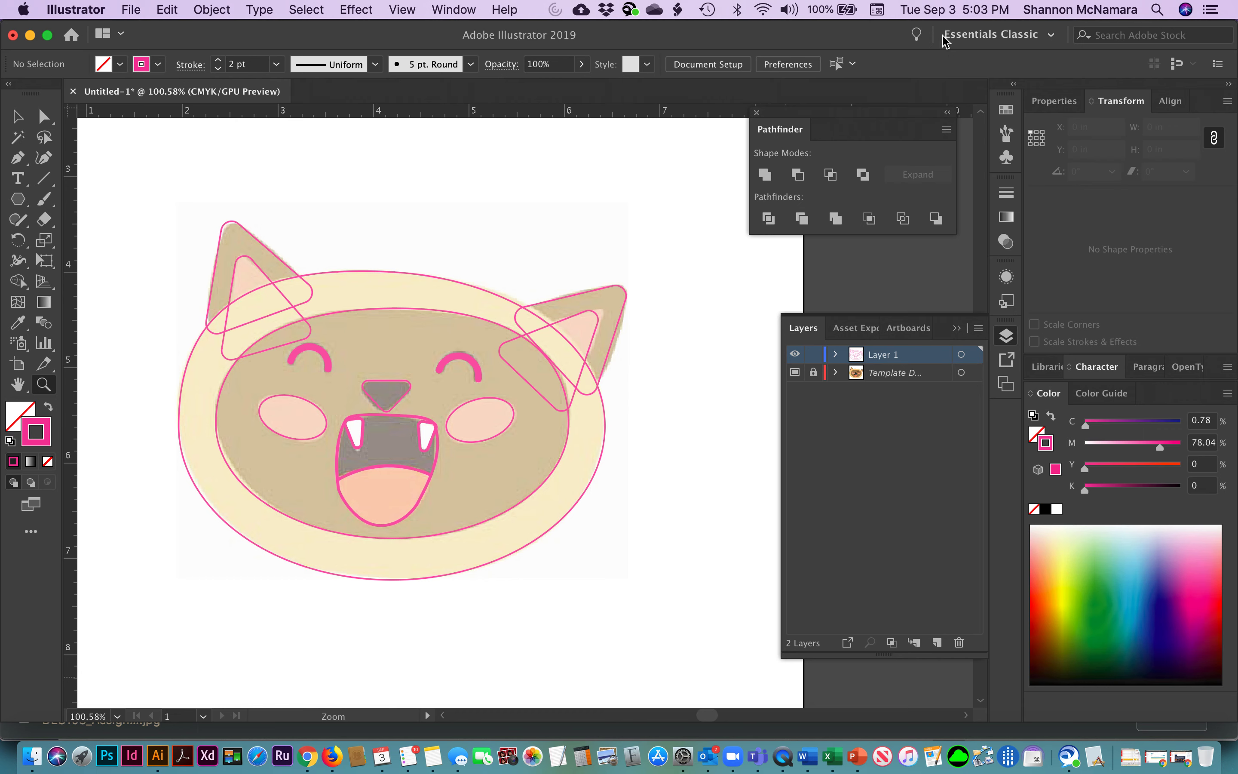
double_click(856, 373)
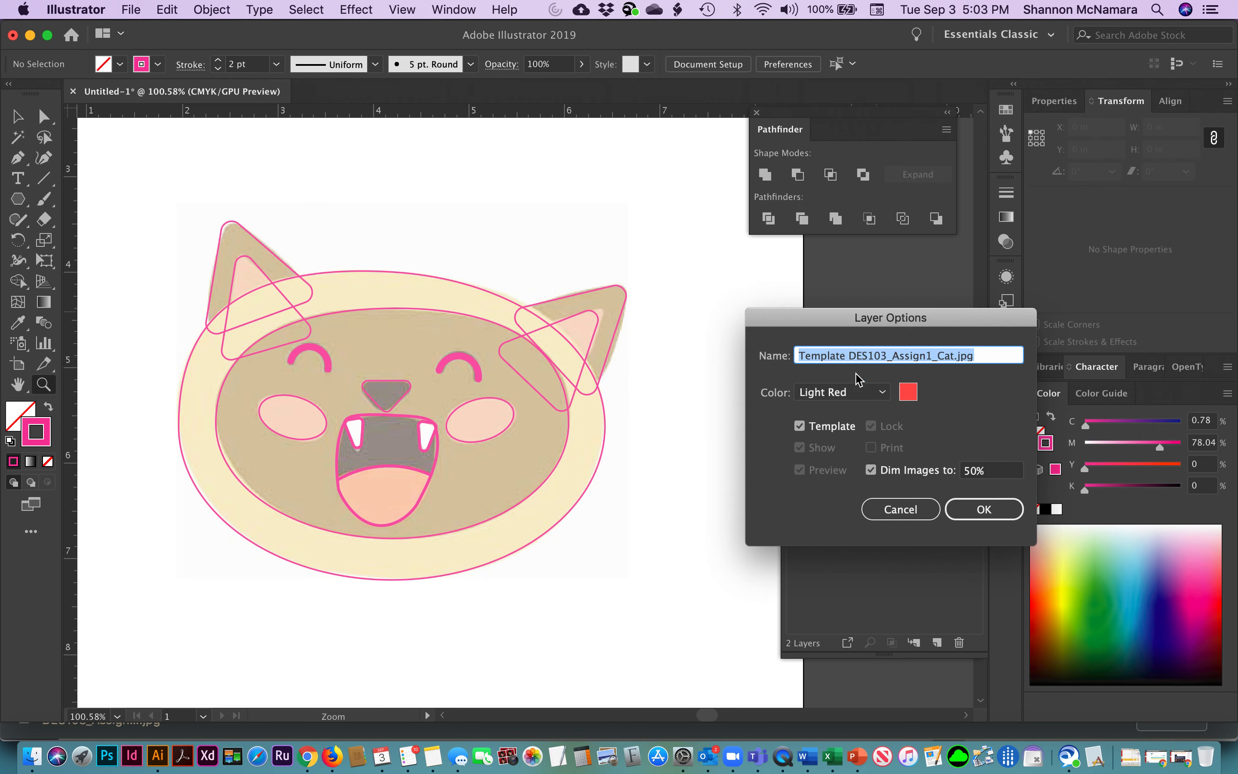
left_click(870, 470)
left_click(984, 511)
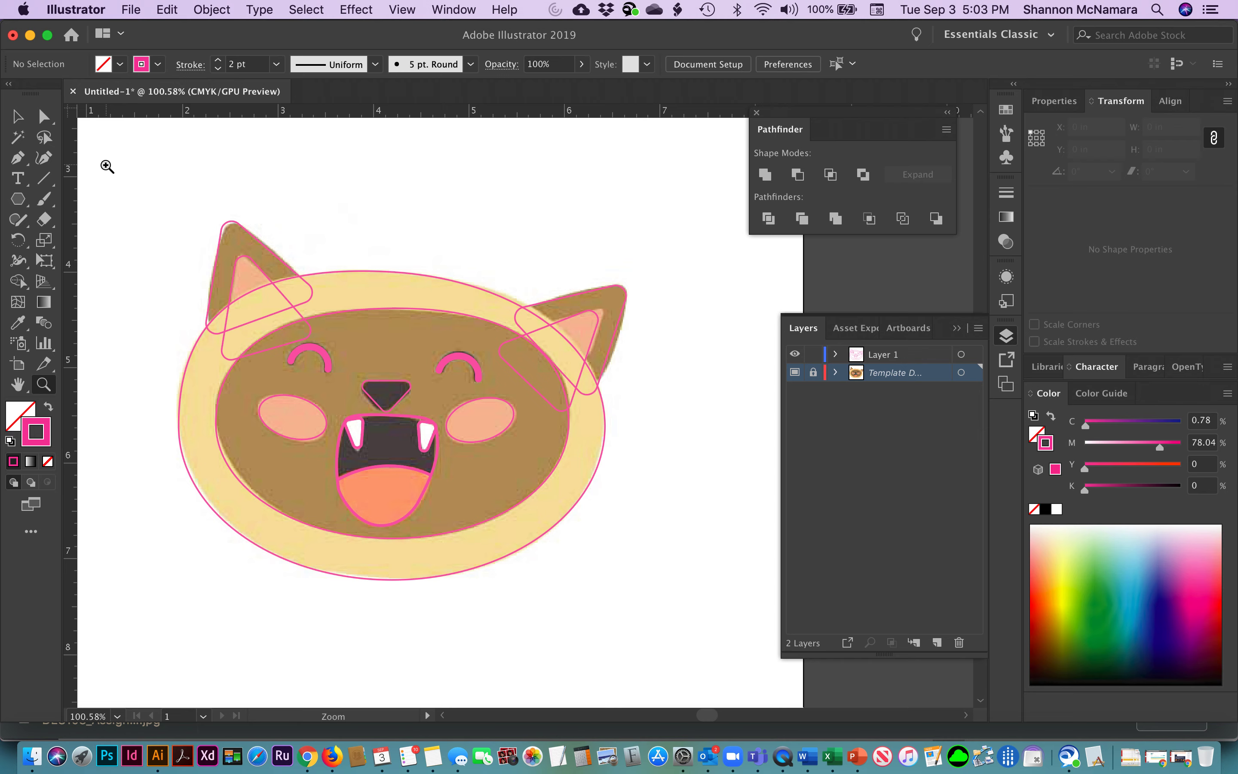
Fill the left inner ear triangle with the template's inner-ear peach using the Eyedropper, replacing its pink outline.
left_click_drag(181, 182, 385, 406)
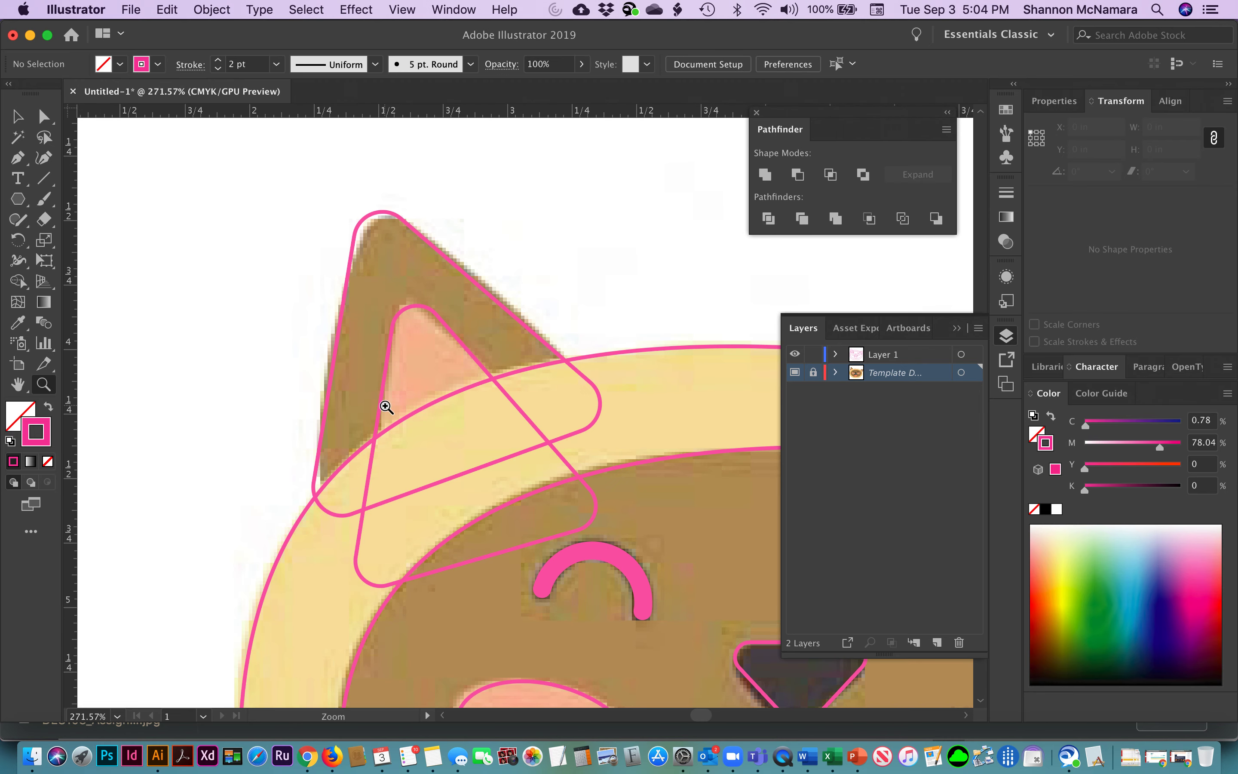
left_click(19, 120)
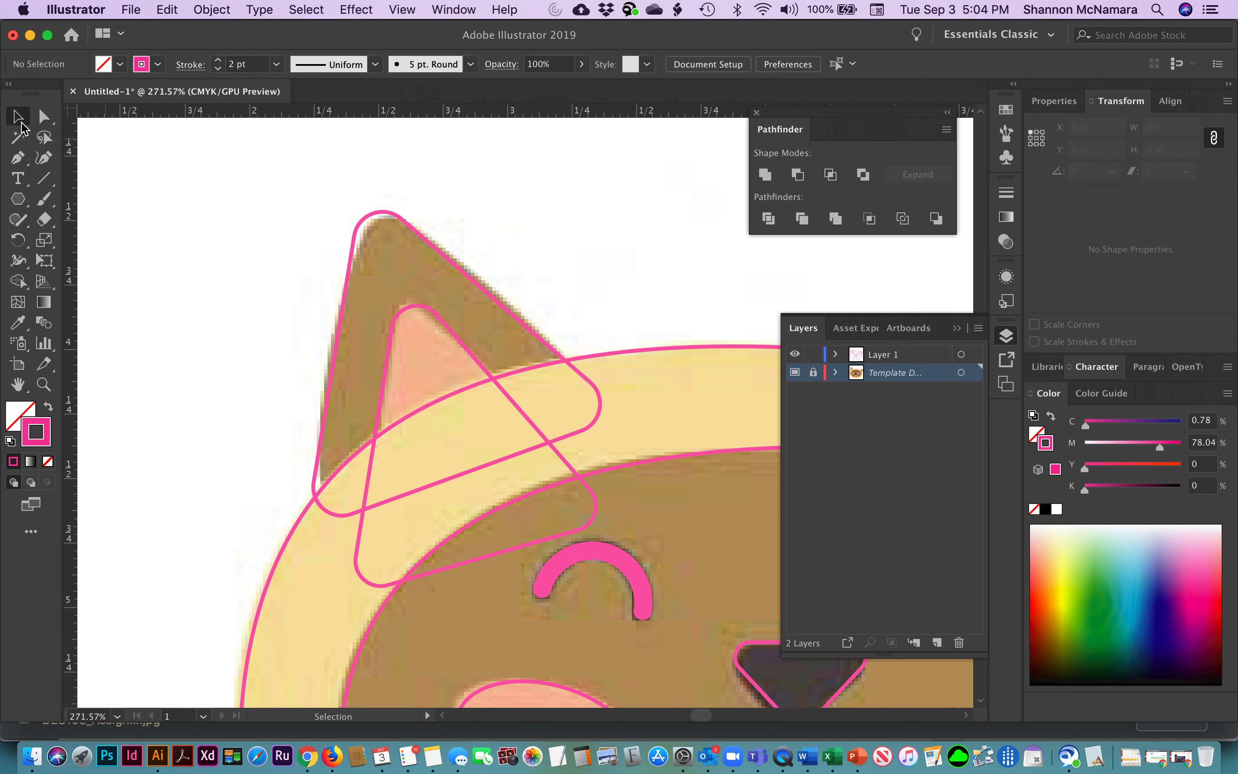
left_click(400, 318)
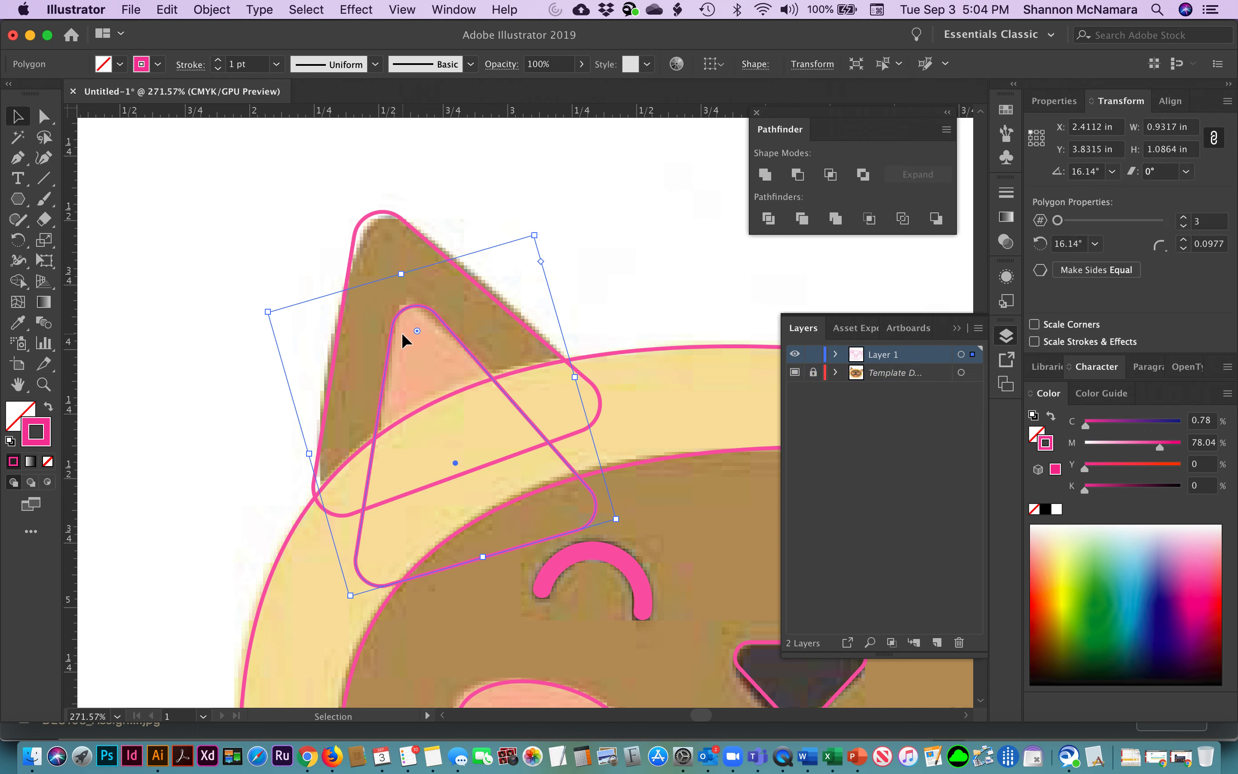
left_click(18, 322)
left_click(426, 345)
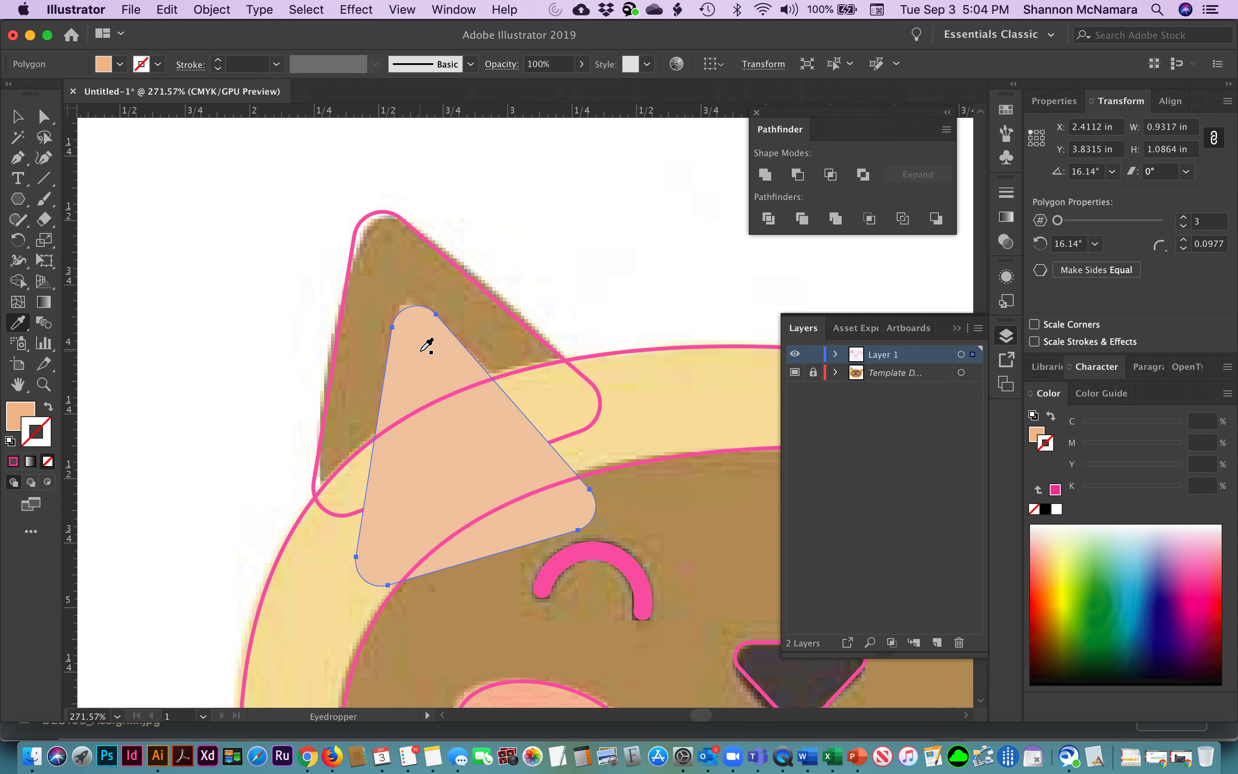
left_click(19, 117)
left_click(560, 206)
Select the grouped outer and inner triangles of the right ear.
key("space")
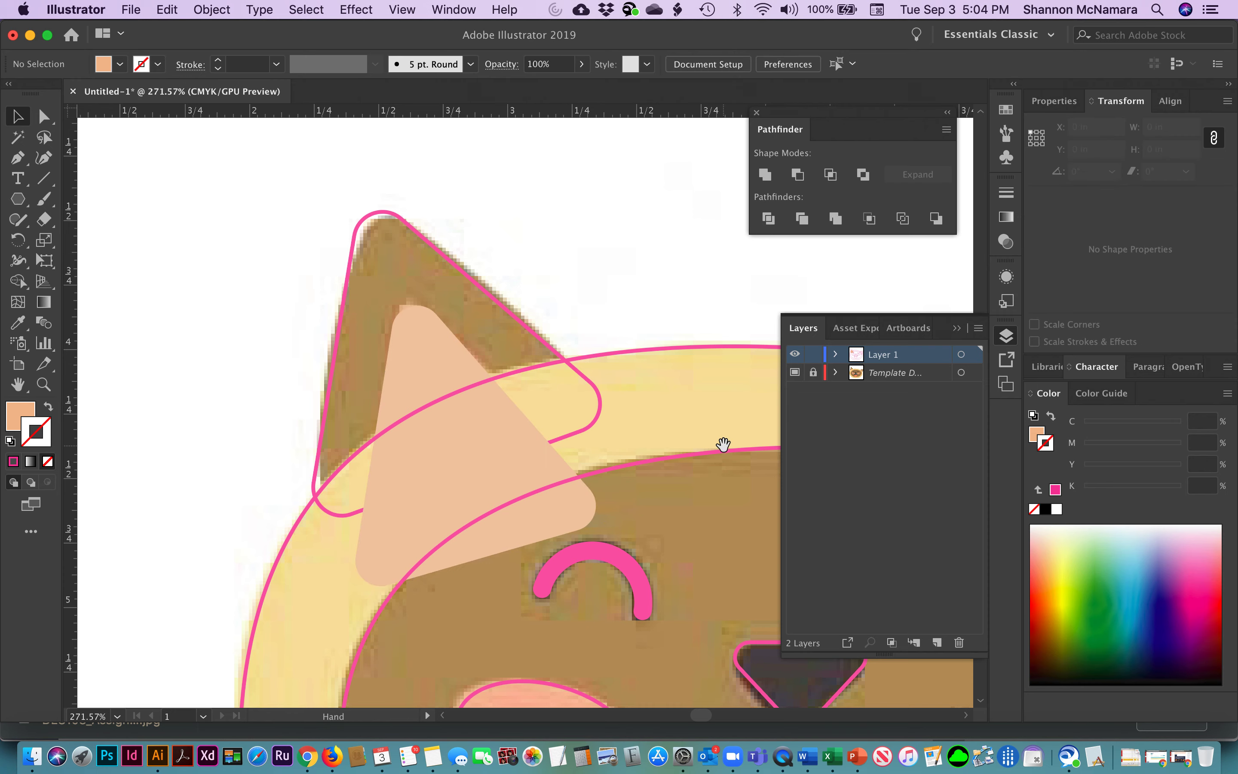
left_click_drag(724, 444, 77, 439)
left_click(647, 464)
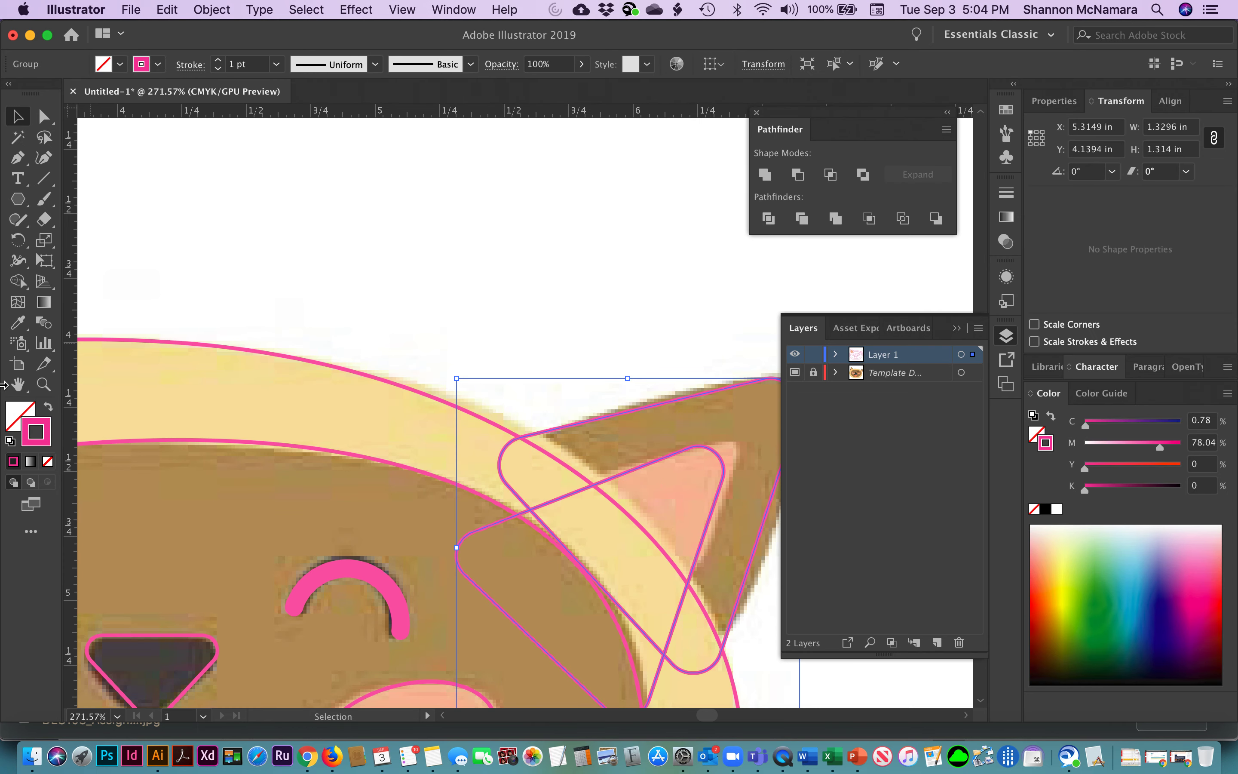
Try to fill the right ear group with the template's inner-ear peach using the Eyedropper, and undo the fill.
left_click(18, 323)
left_click(692, 498)
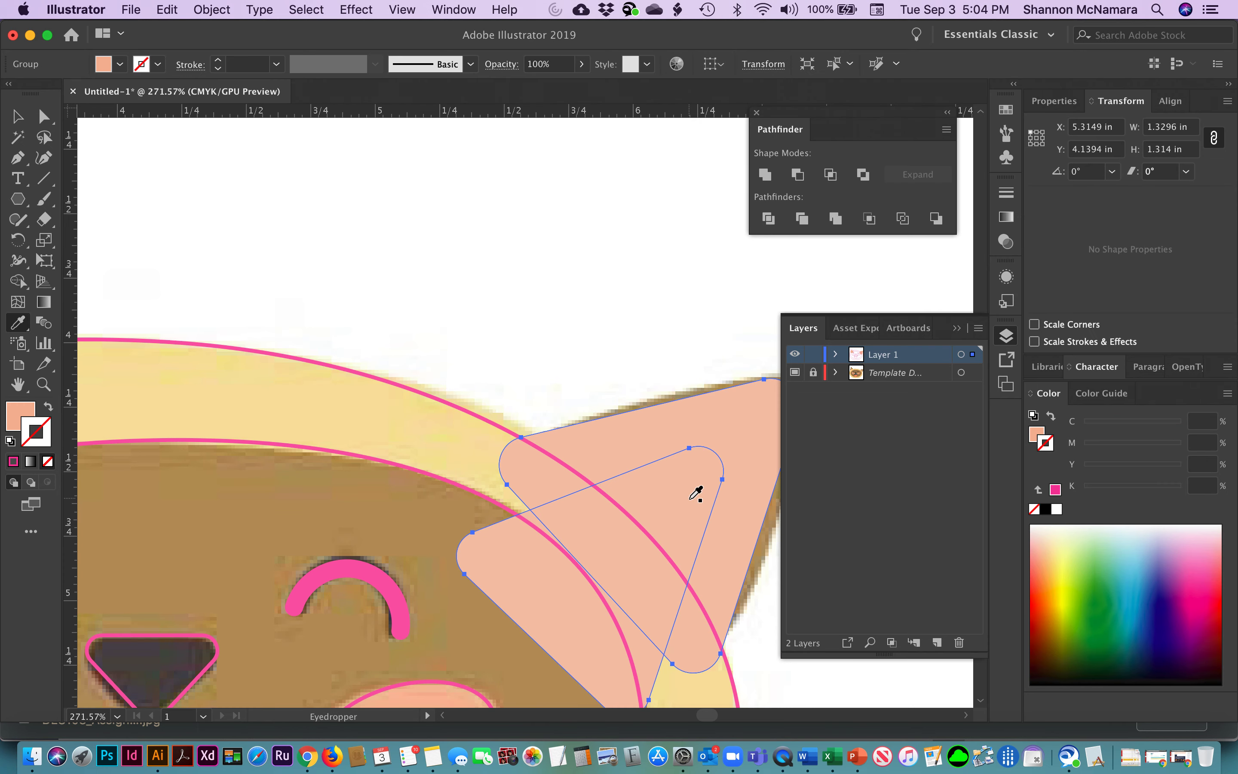
key("super+z")
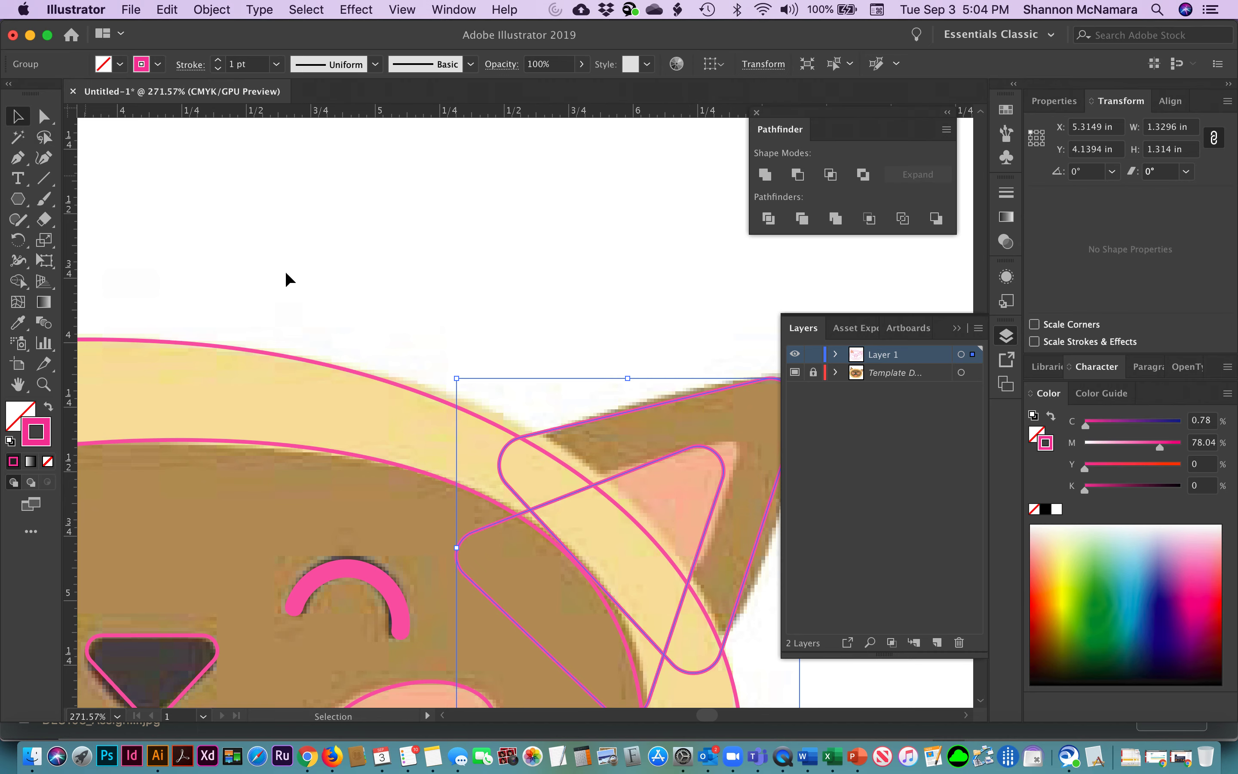
Ungroup the right ear's two triangles and clear the selection.
left_click(210, 7)
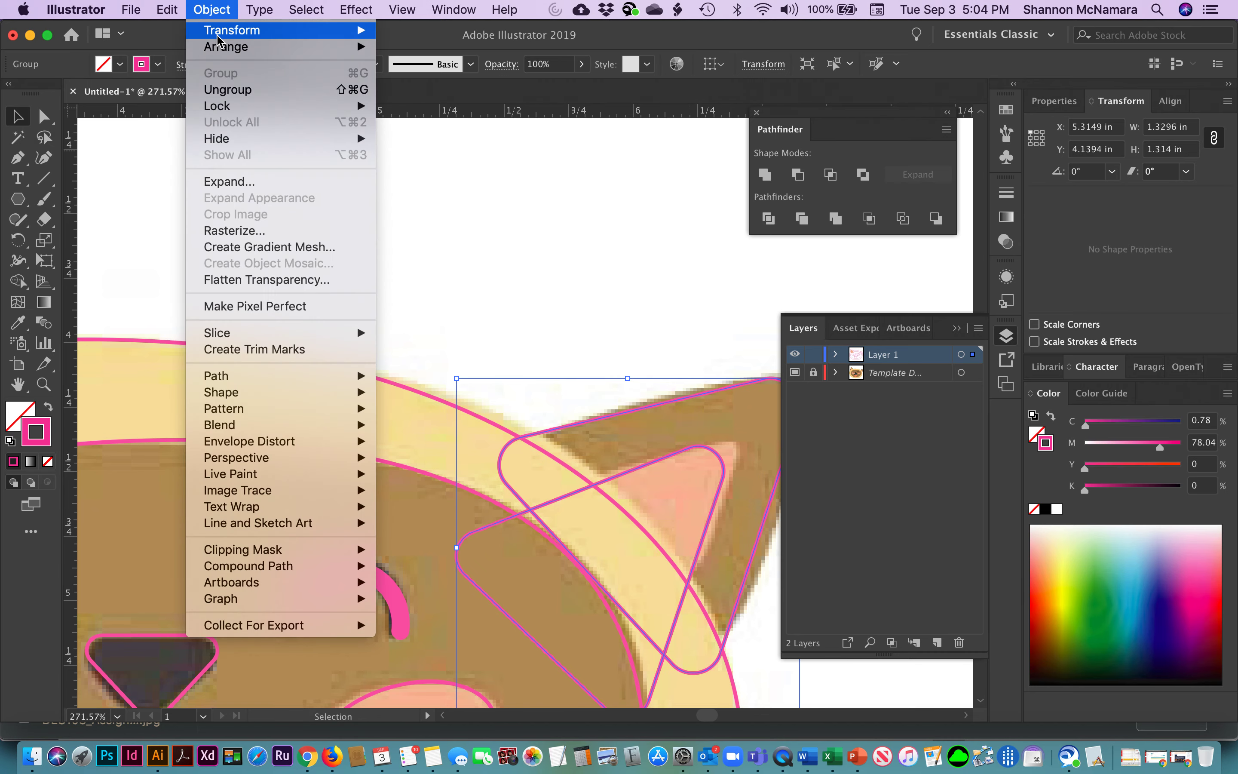
left_click(225, 90)
left_click(532, 292)
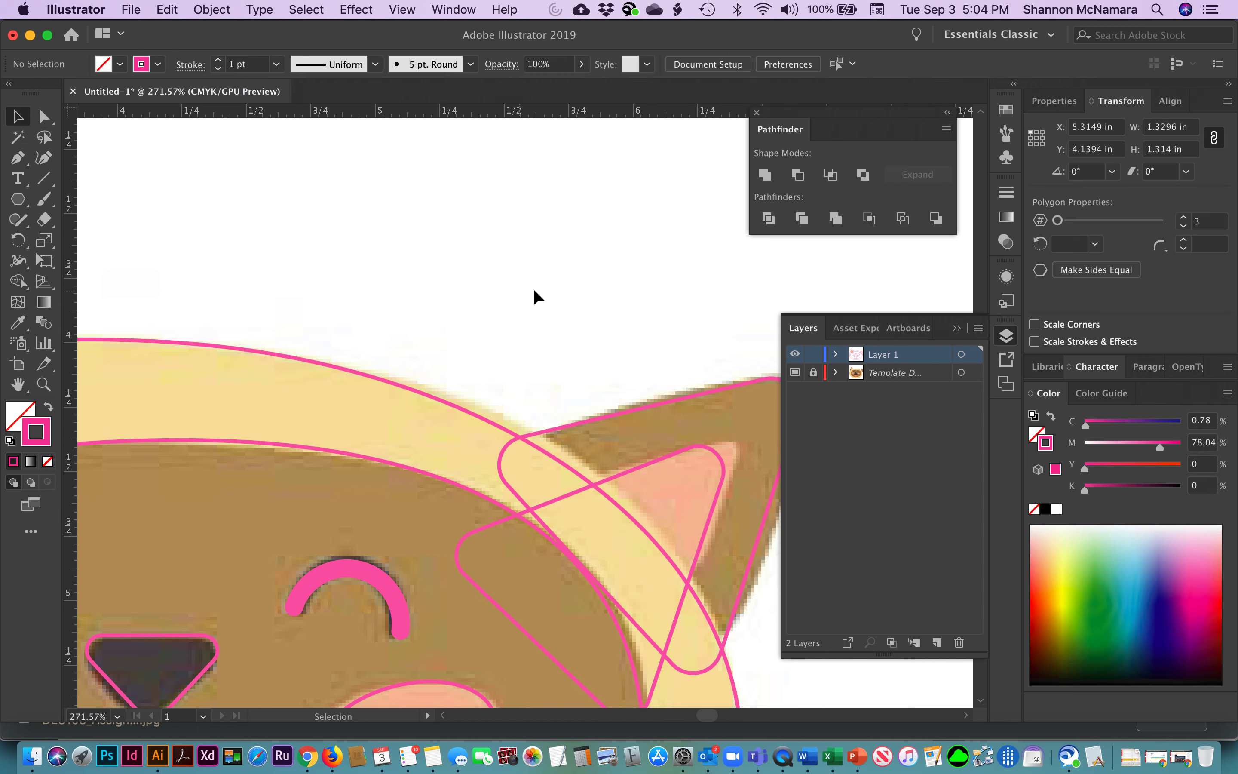
Fill the right ear's inner triangle with the template's inner-ear peach using the Eyedropper, replacing its pink outline.
left_click(638, 468)
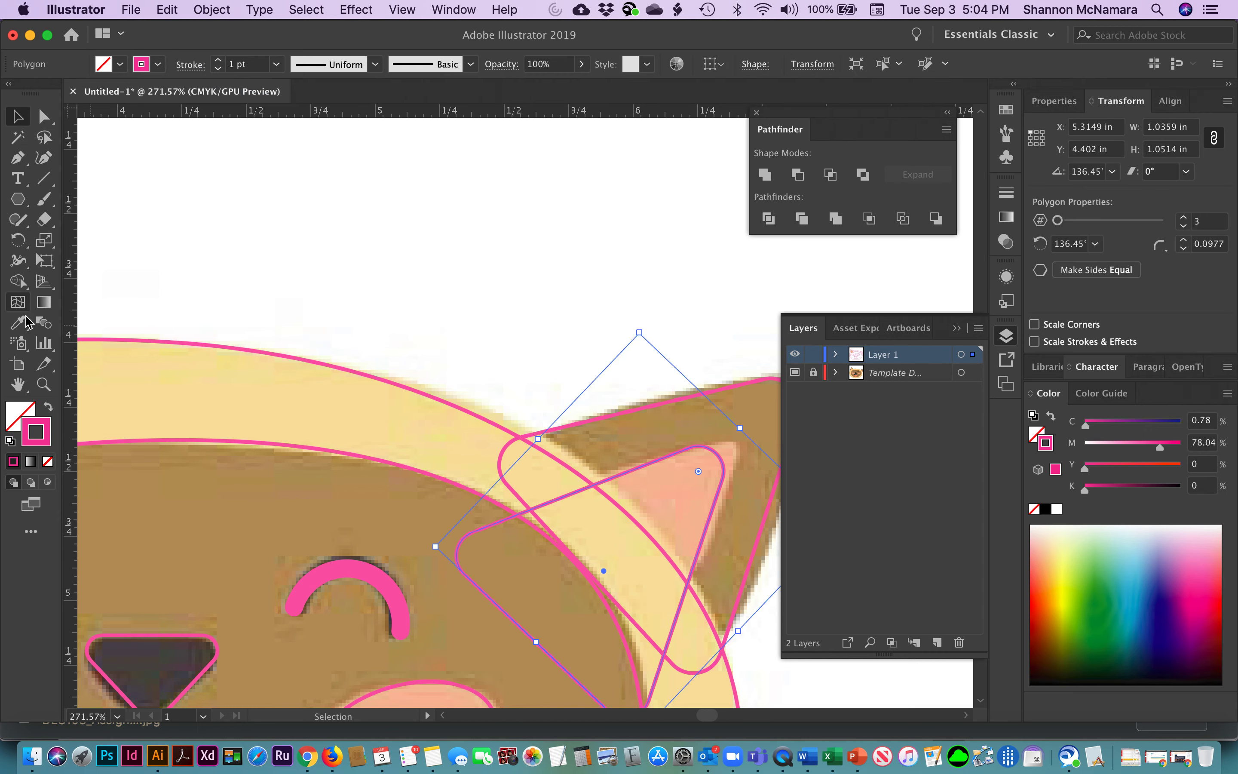
key("i")
left_click(676, 479)
key("v")
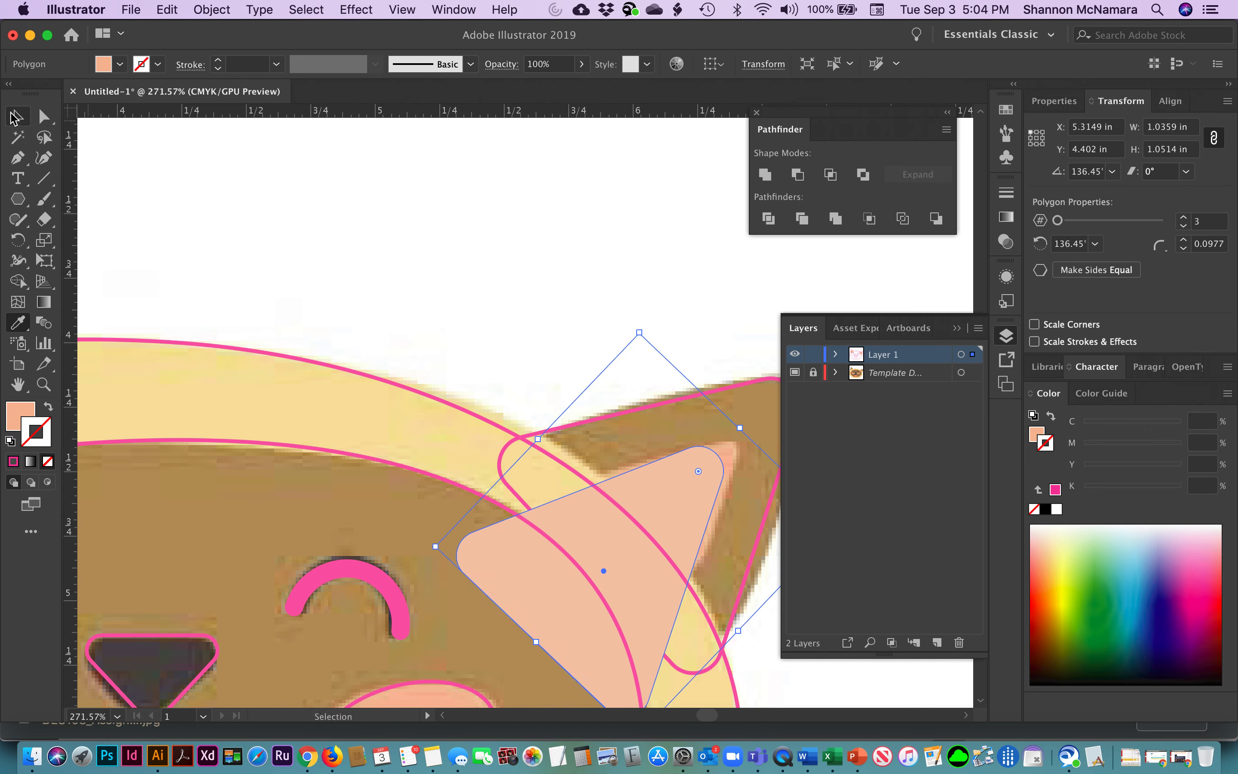
left_click(334, 212)
left_click_drag(396, 304, 393, 301)
Fill the right ear's outer triangle with the template's ear brown using the Eyedropper, replacing its pink outline.
scroll(450, 357, "right", 8)
scroll(449, 358, "down", 2)
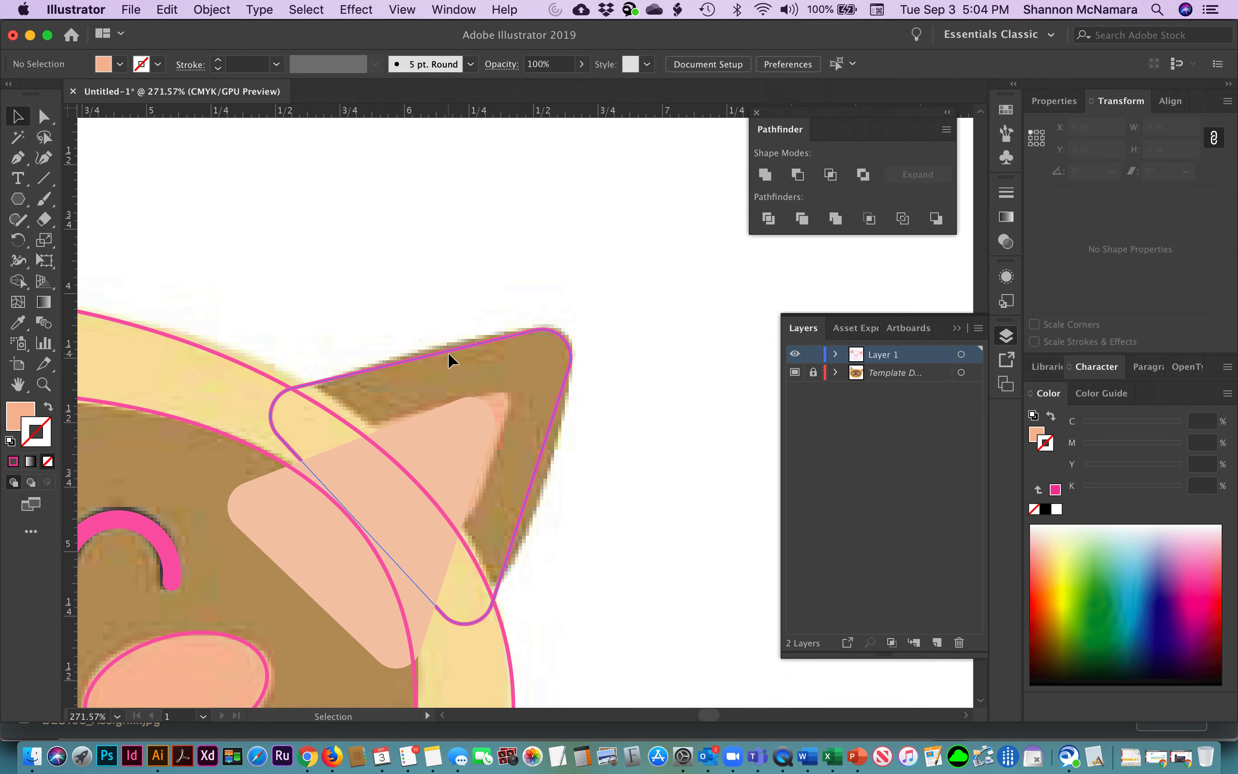
left_click(447, 352)
left_click(18, 322)
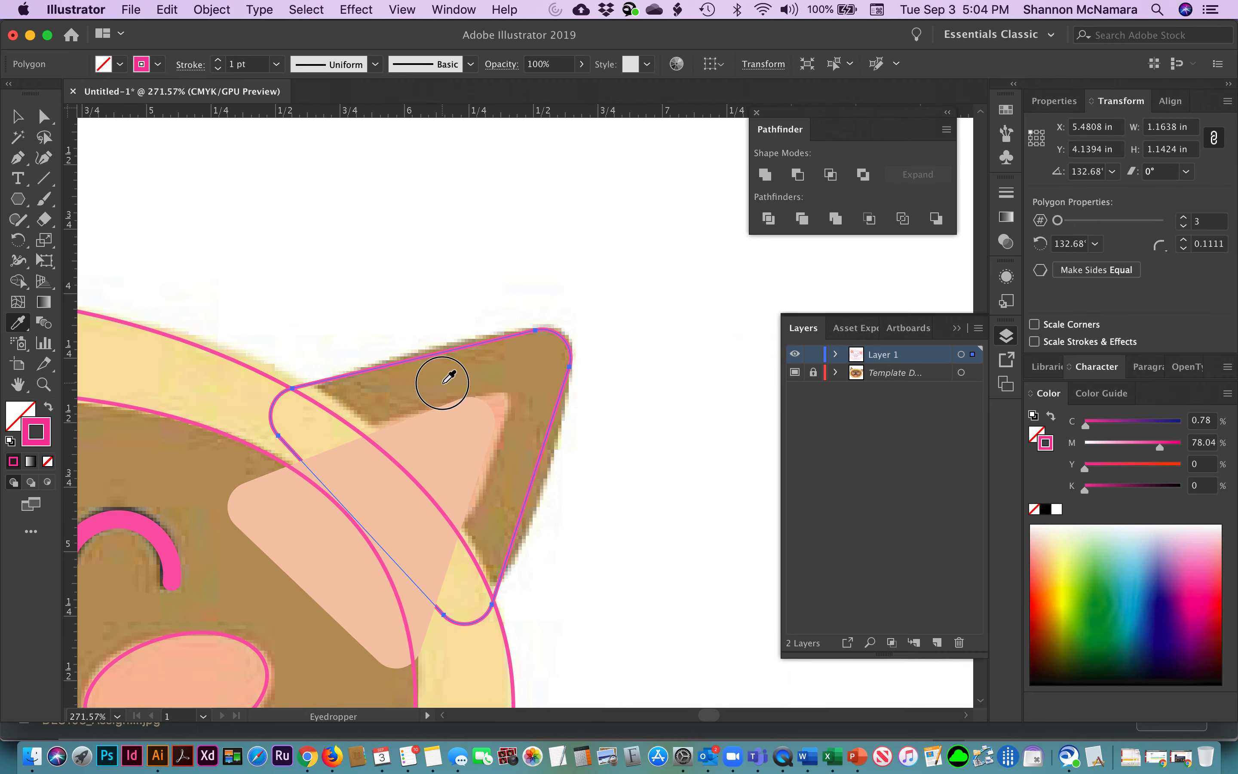
left_click(449, 376)
key("v")
left_click(219, 279)
Fill the left ear's outer triangle with the template's ear brown using the Eyedropper, replacing its pink outline.
left_click_drag(355, 292, 515, 282)
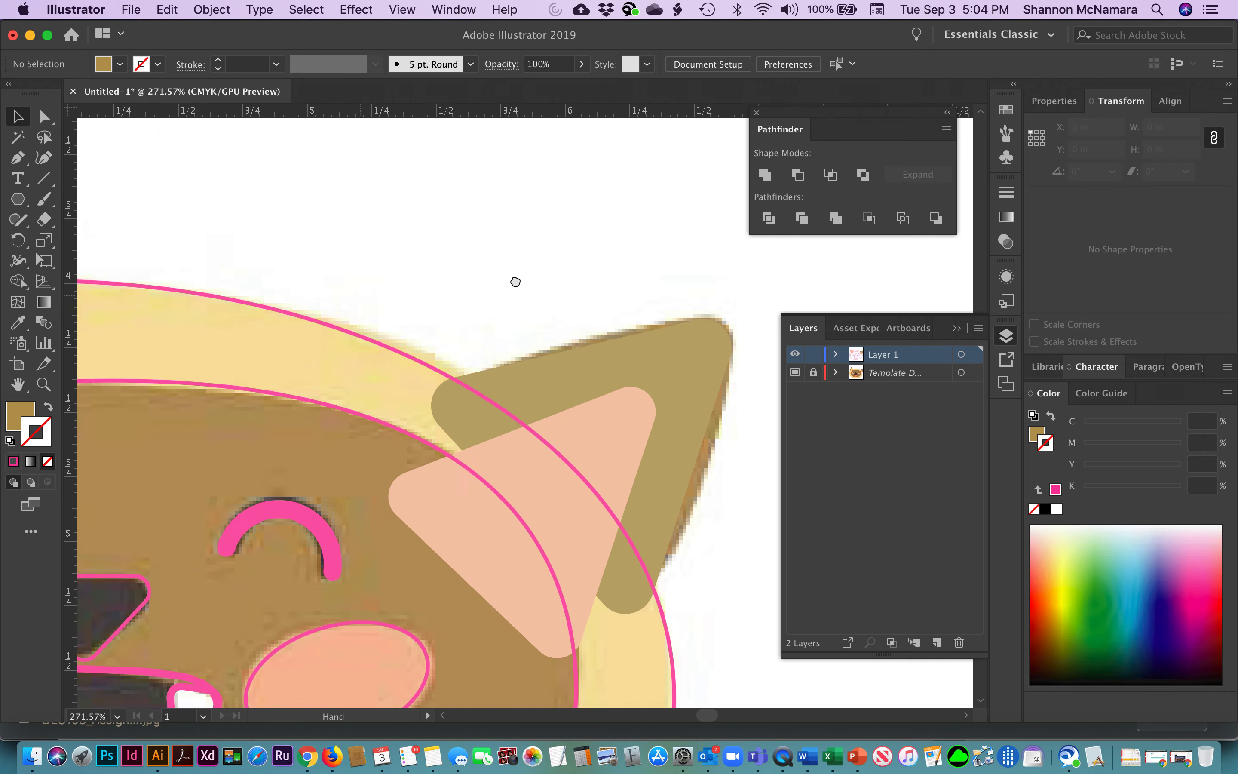
left_click_drag(248, 339, 572, 317)
left_click_drag(286, 319, 585, 339)
left_click_drag(276, 264, 301, 303)
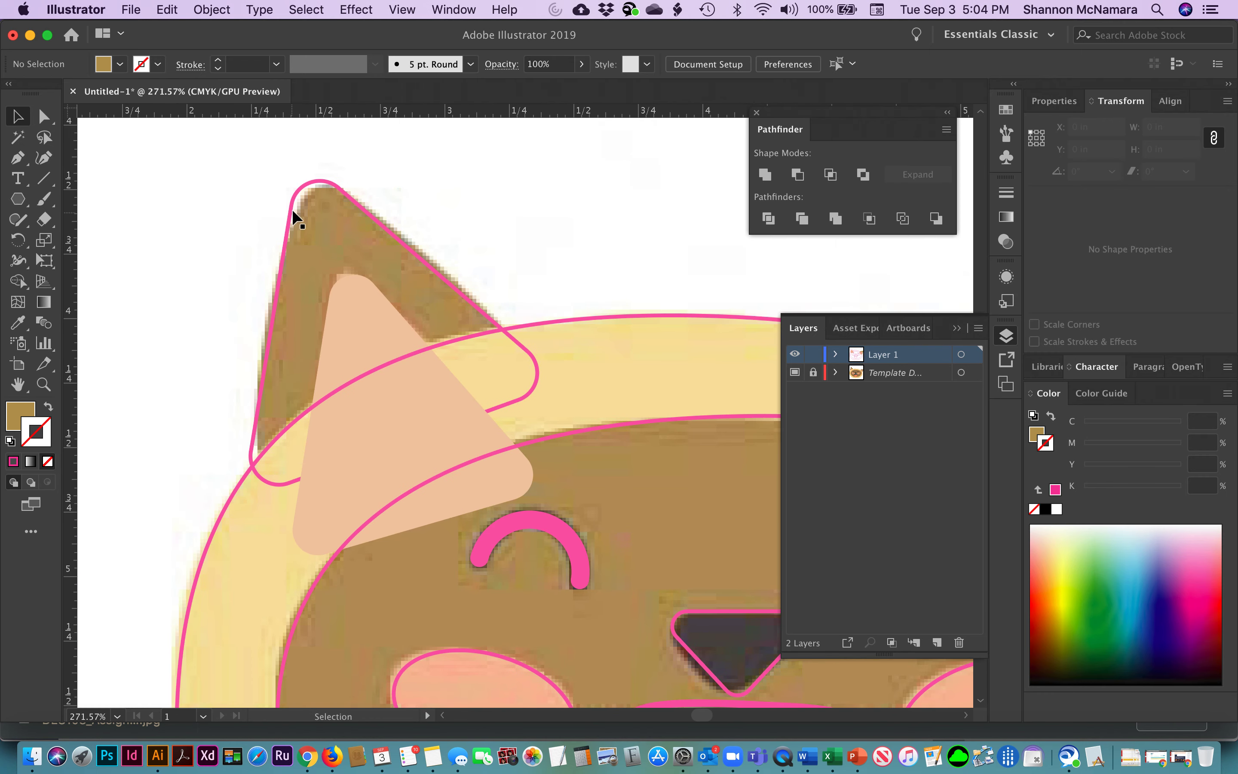
left_click(292, 210)
left_click(18, 322)
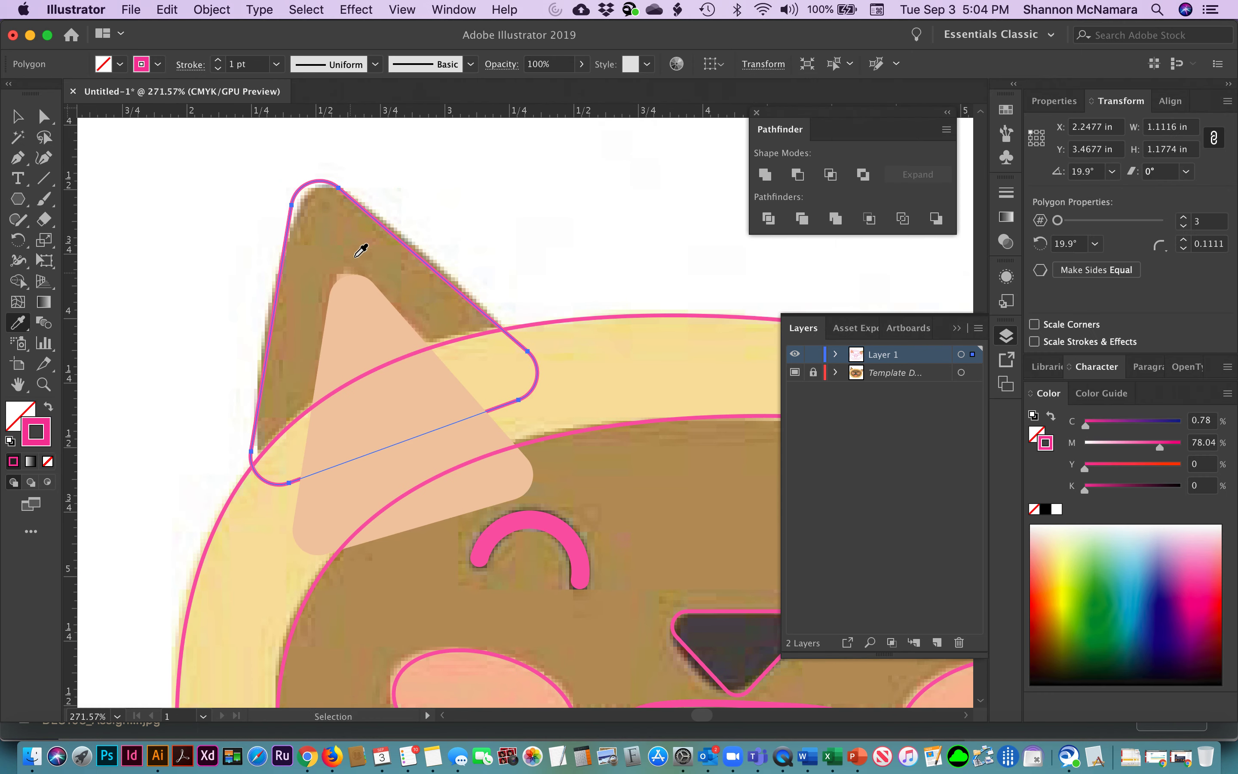
left_click(342, 234)
left_click(19, 117)
left_click(617, 258)
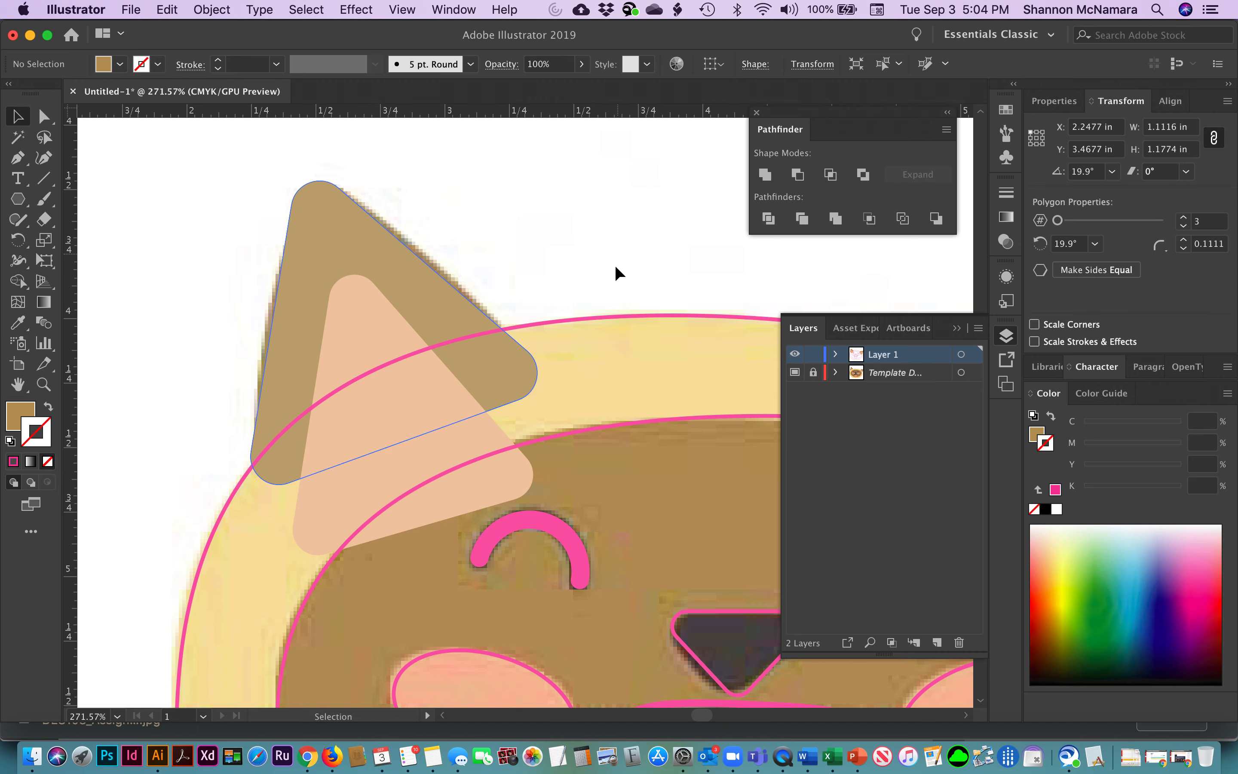
Sample the template's pale yellow onto the outer head shape with the Eyedropper, and swap it from fill to stroke.
scroll(563, 281, "right", 5)
scroll(562, 281, "down", 2)
left_click(532, 261)
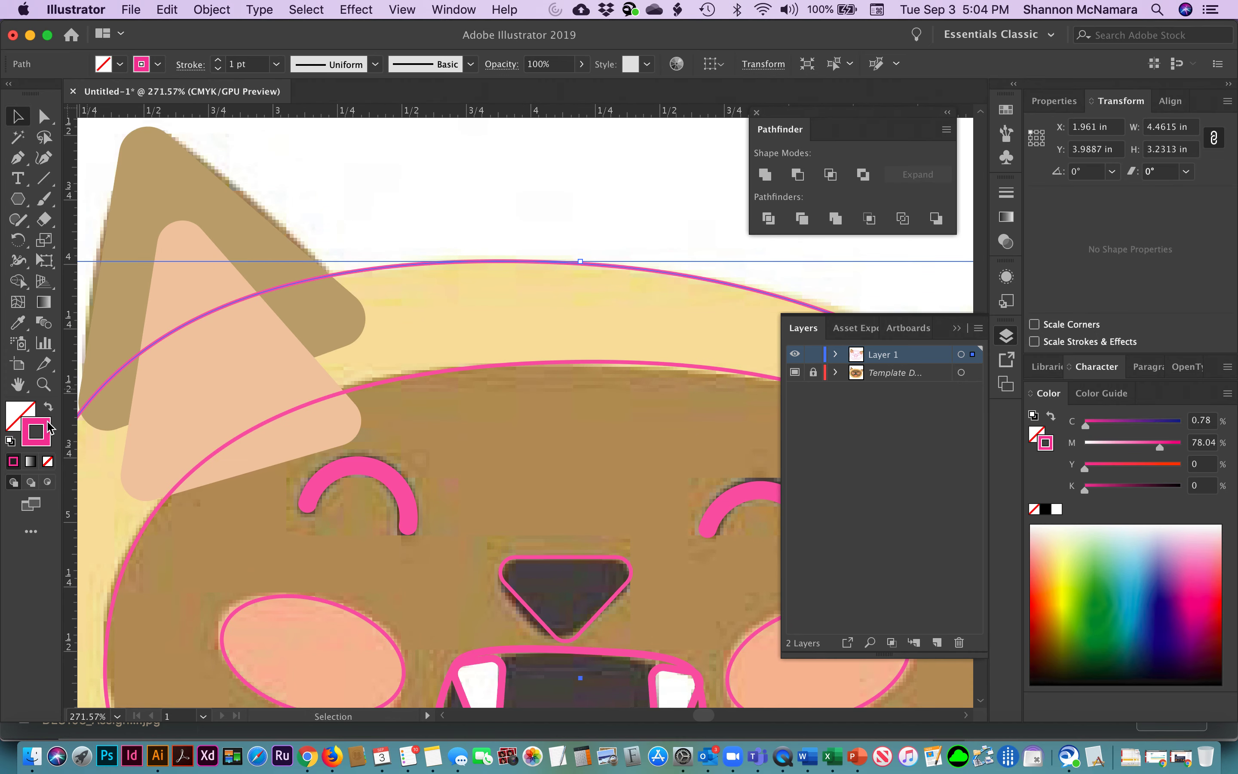
left_click(18, 322)
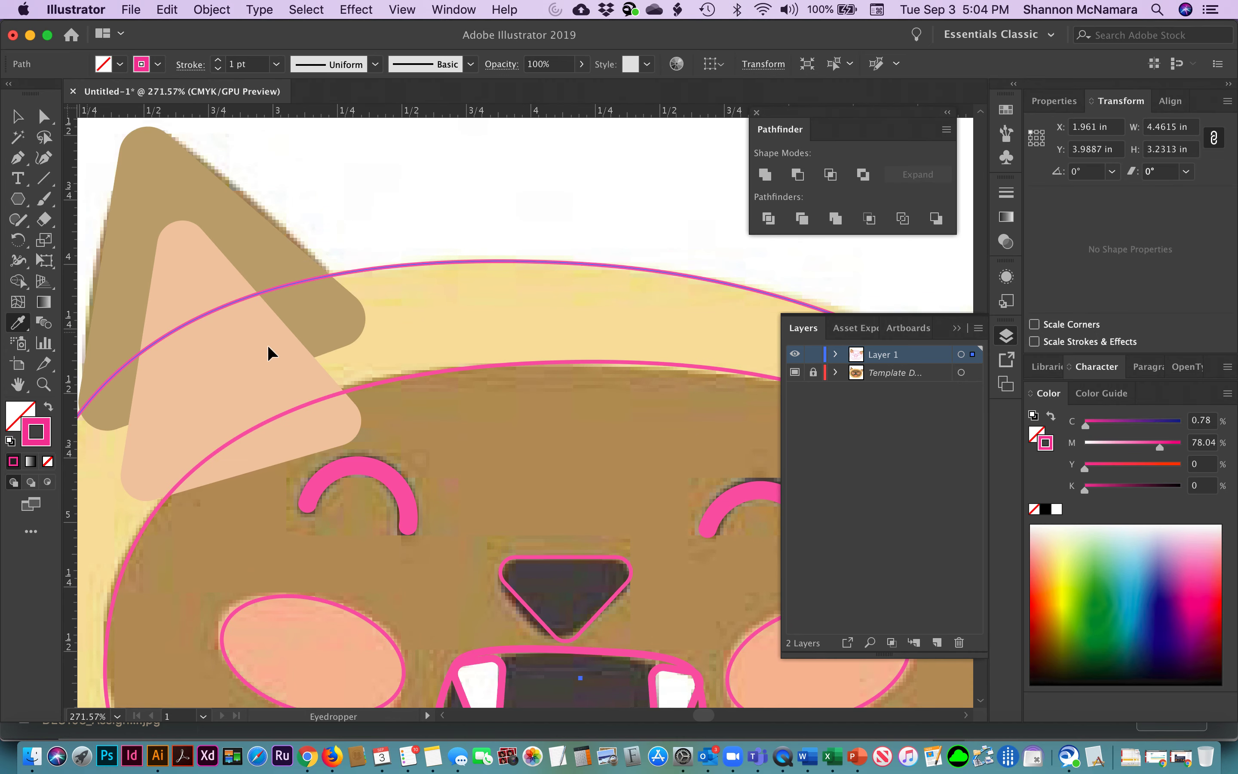
left_click(226, 254)
left_click(18, 117)
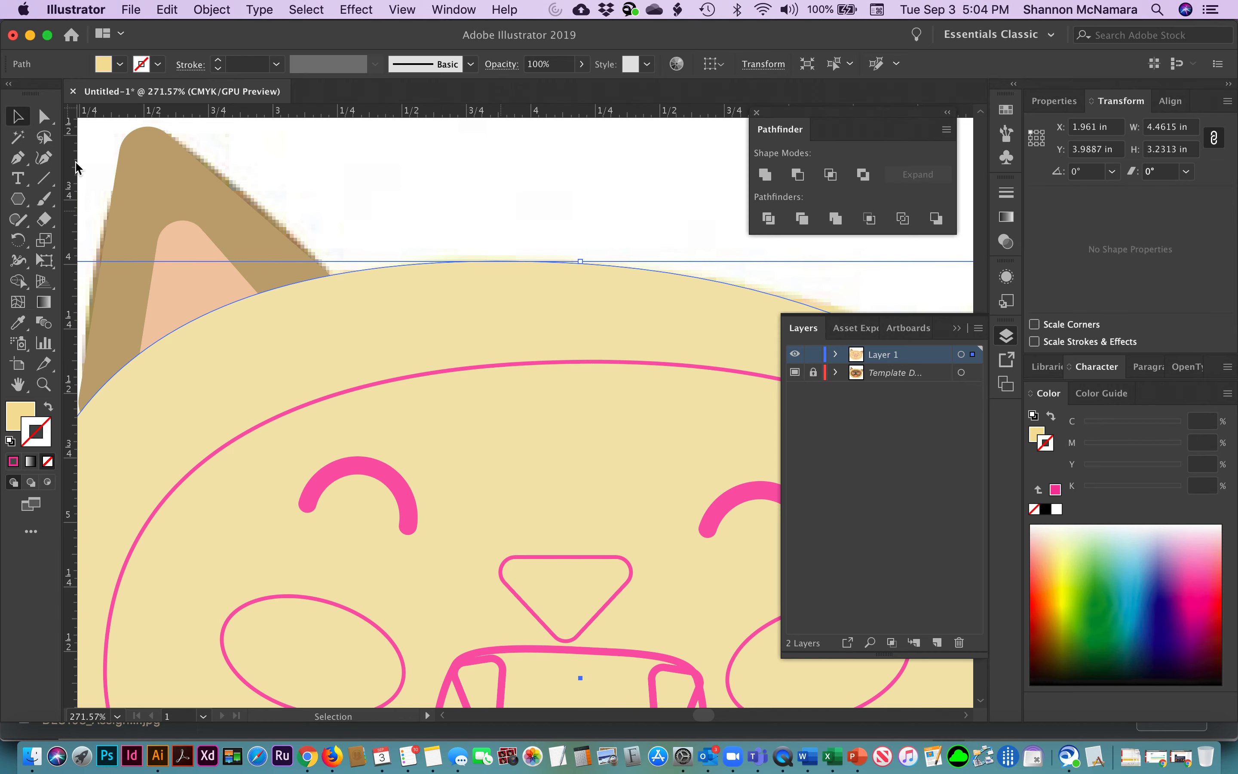
left_click(48, 405)
left_click(420, 215)
Fill the right cheek ellipse with the template's cheek peach using the Eyedropper, replacing its pink outline.
left_click_drag(467, 511, 609, 263)
left_click_drag(562, 534, 357, 411)
left_click(716, 378)
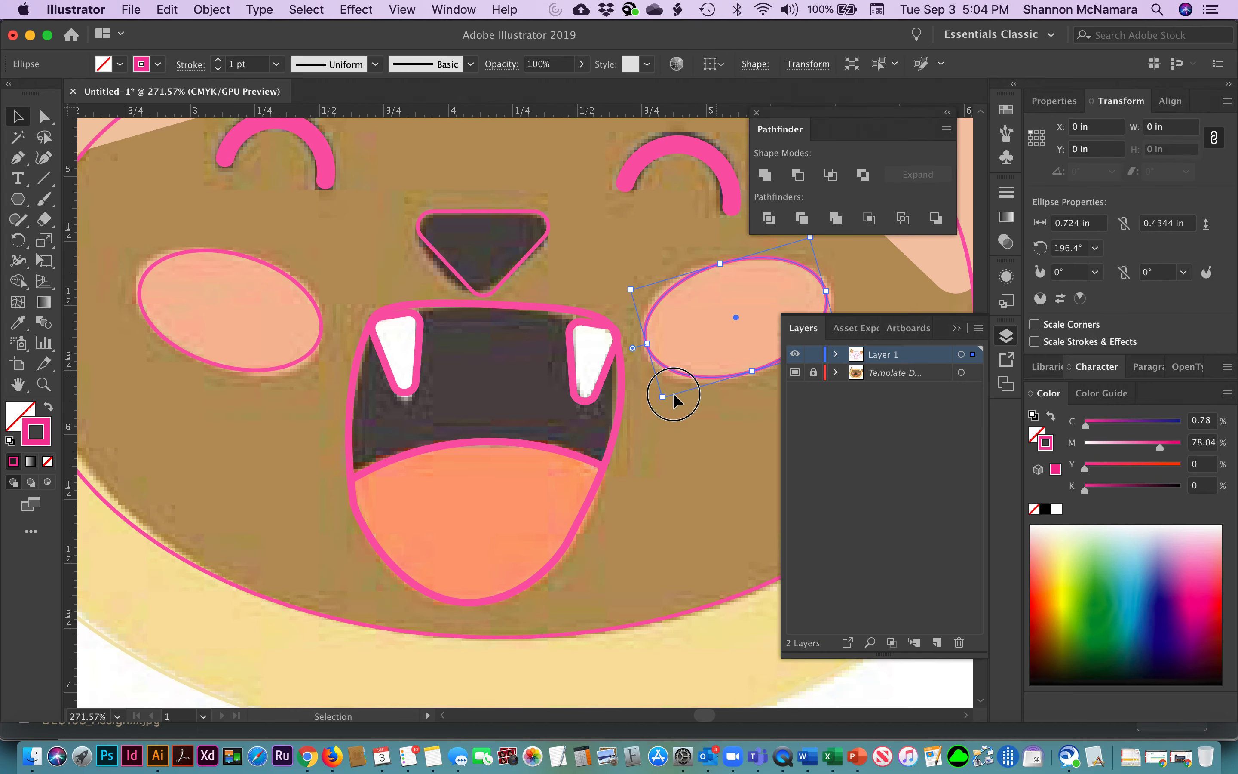
scroll(691, 385, "right", 4)
scroll(691, 384, "up", 2)
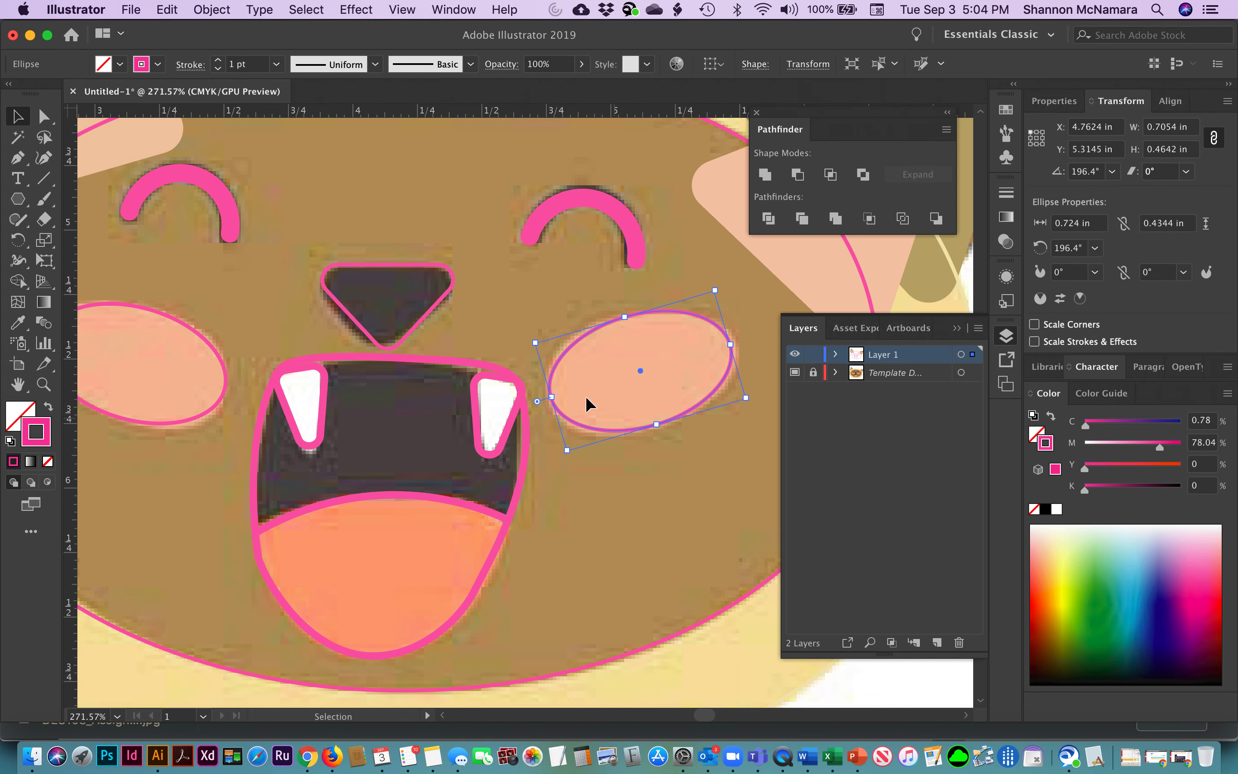
left_click(17, 323)
left_click(649, 341)
left_click(17, 116)
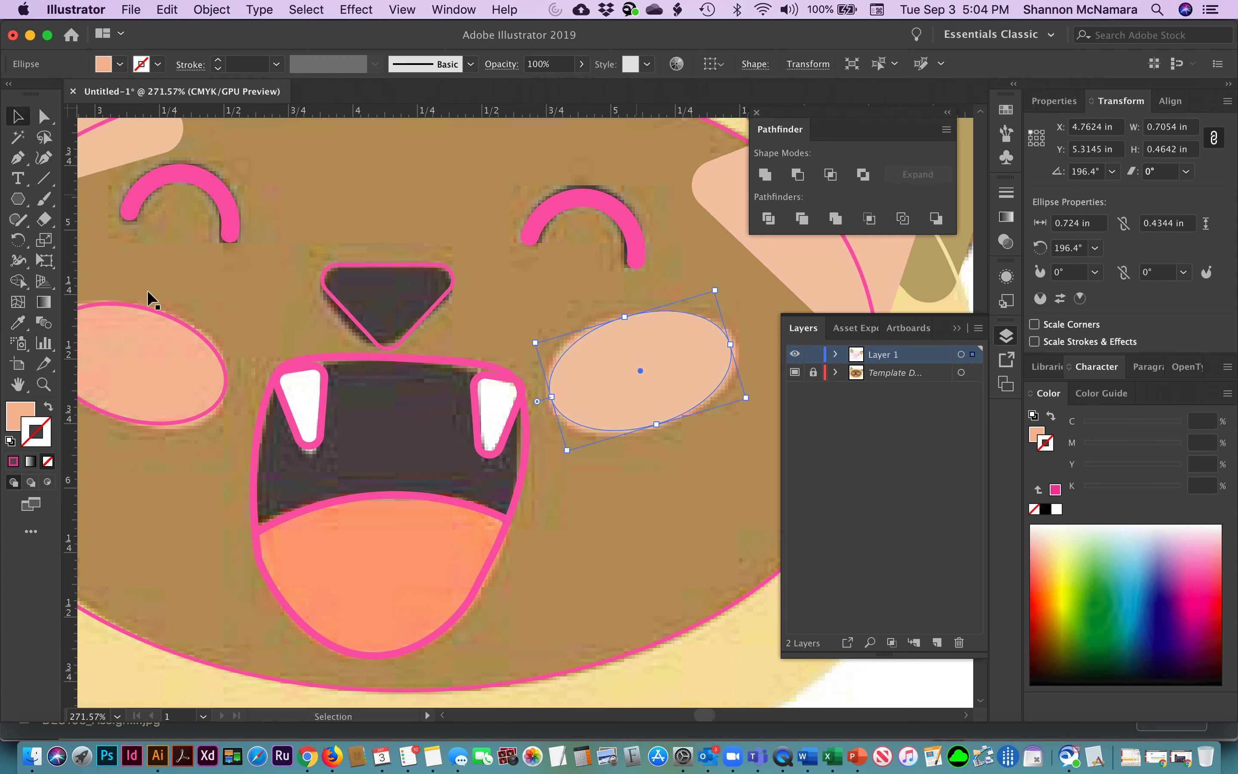
Fill the left cheek ellipse with the template's cheek peach using the Eyedropper, replacing its pink outline.
left_click(164, 323)
left_click(17, 323)
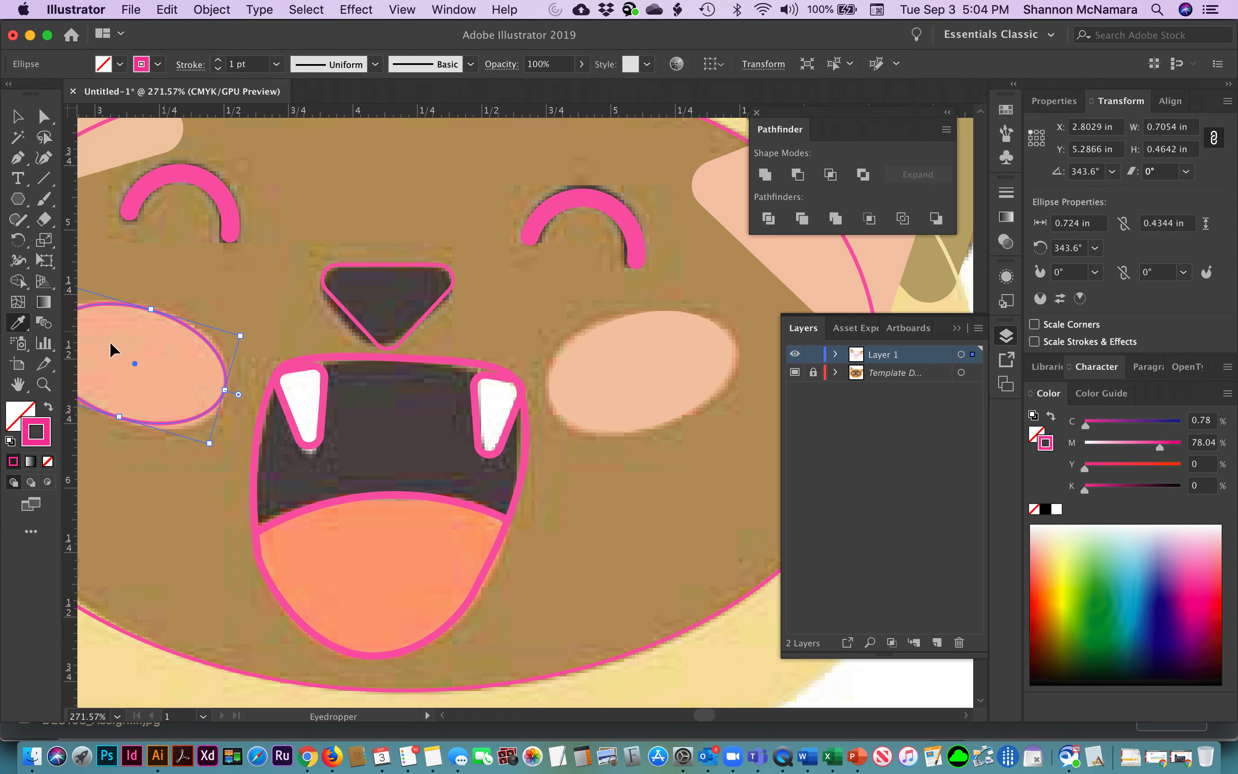
left_click(110, 351)
left_click(16, 118)
left_click(190, 181)
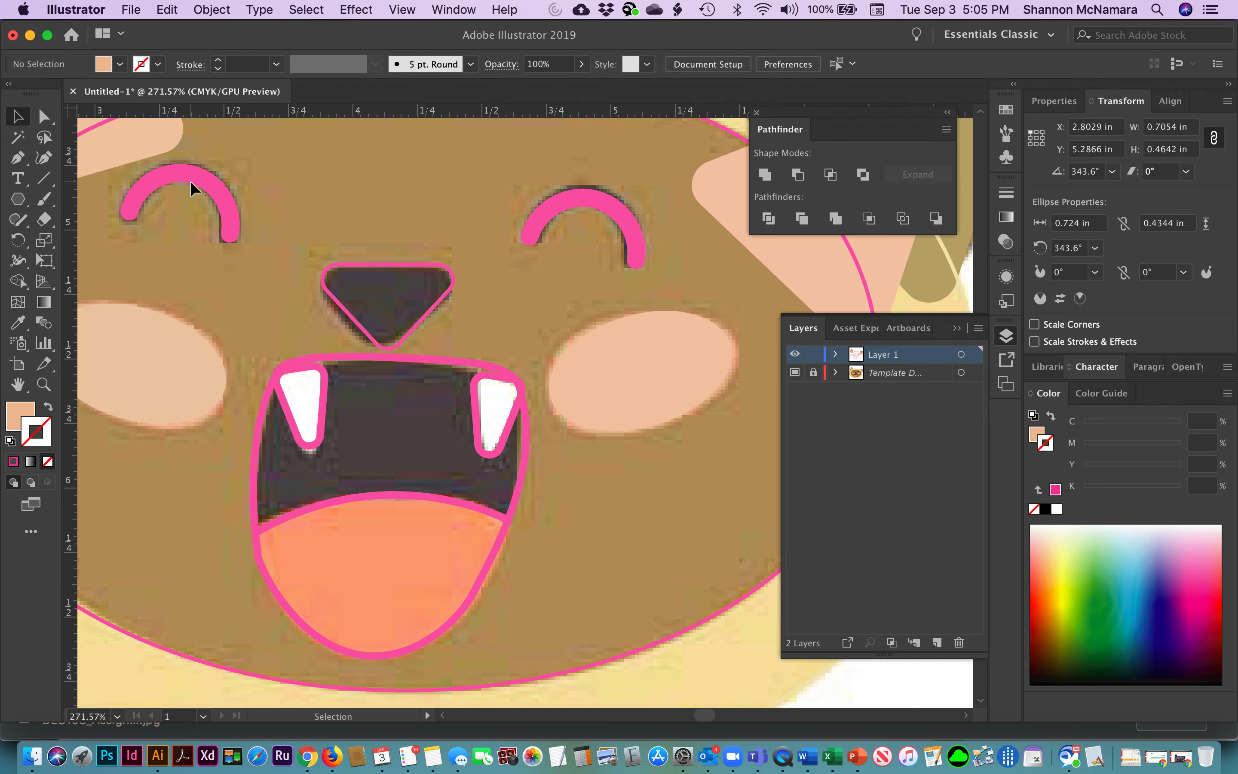
Color both eye arcs with the dark grey sampled from the template's nose, applied to the stroke with no fill.
left_click(196, 175)
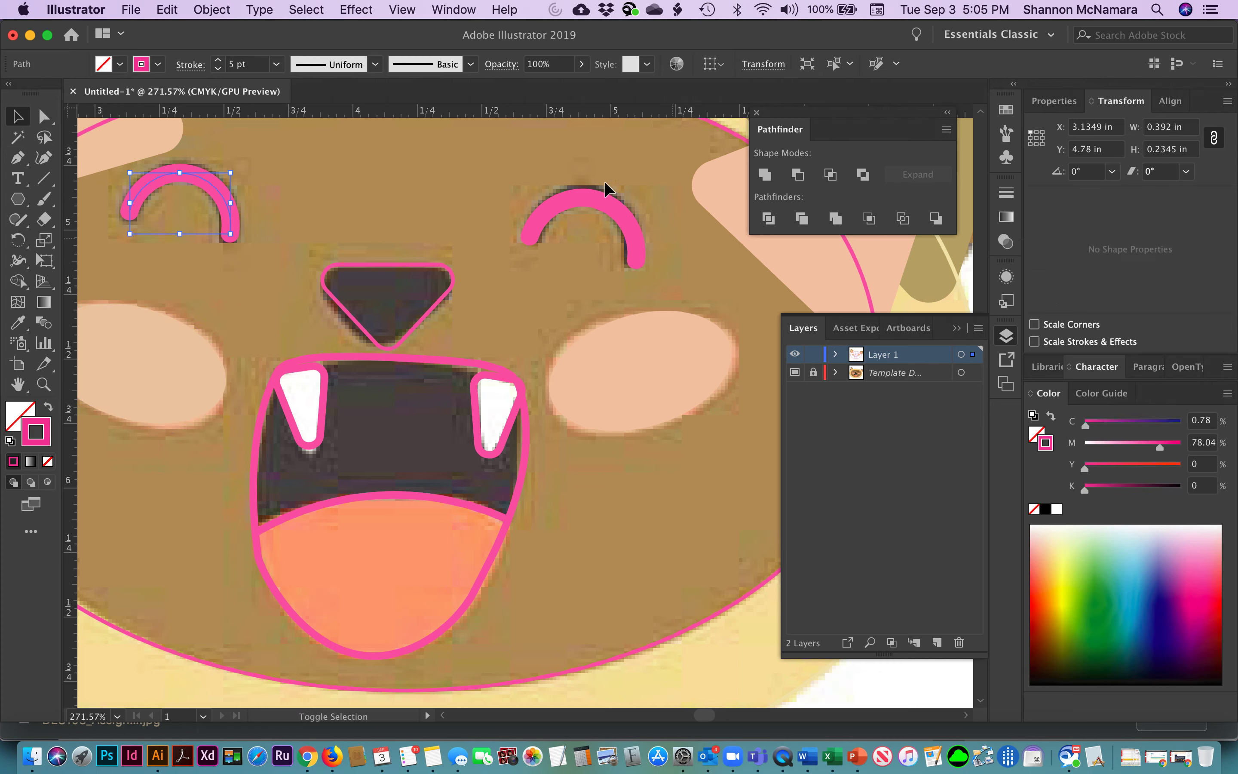
left_click(592, 196, "shift")
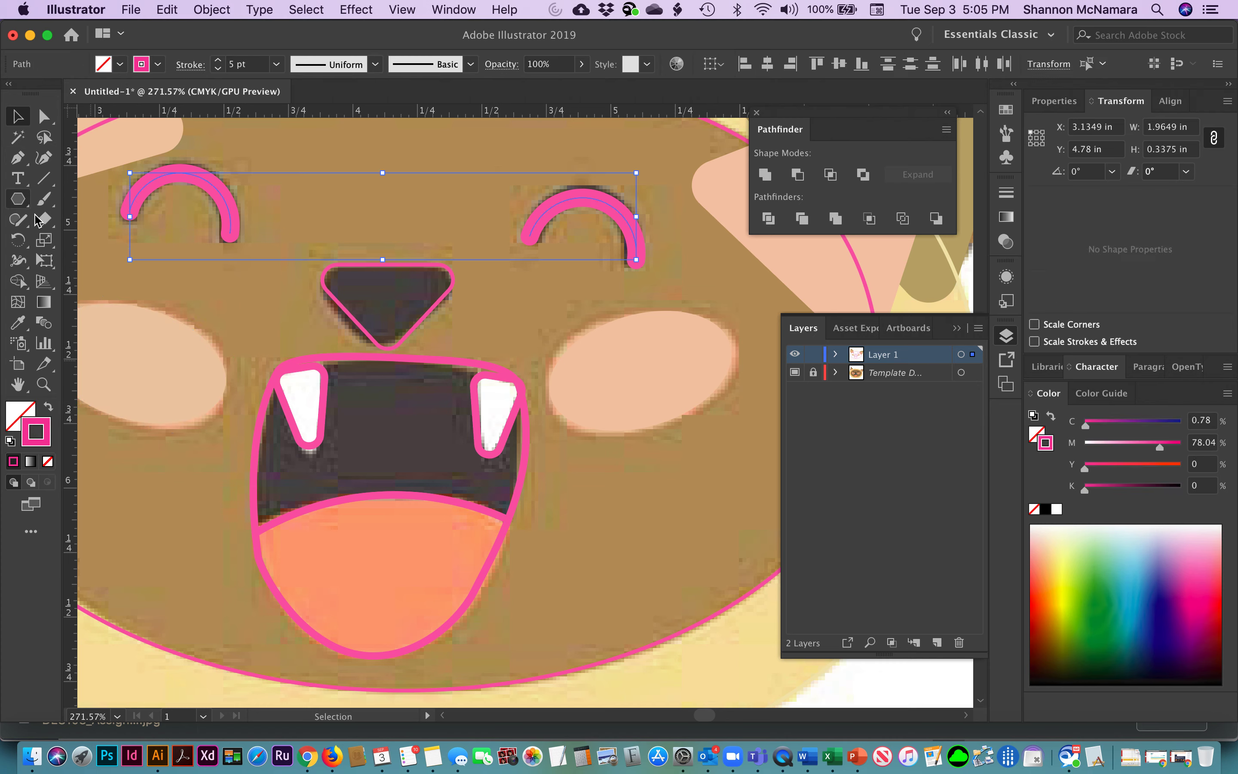
left_click(18, 324)
left_click(399, 282)
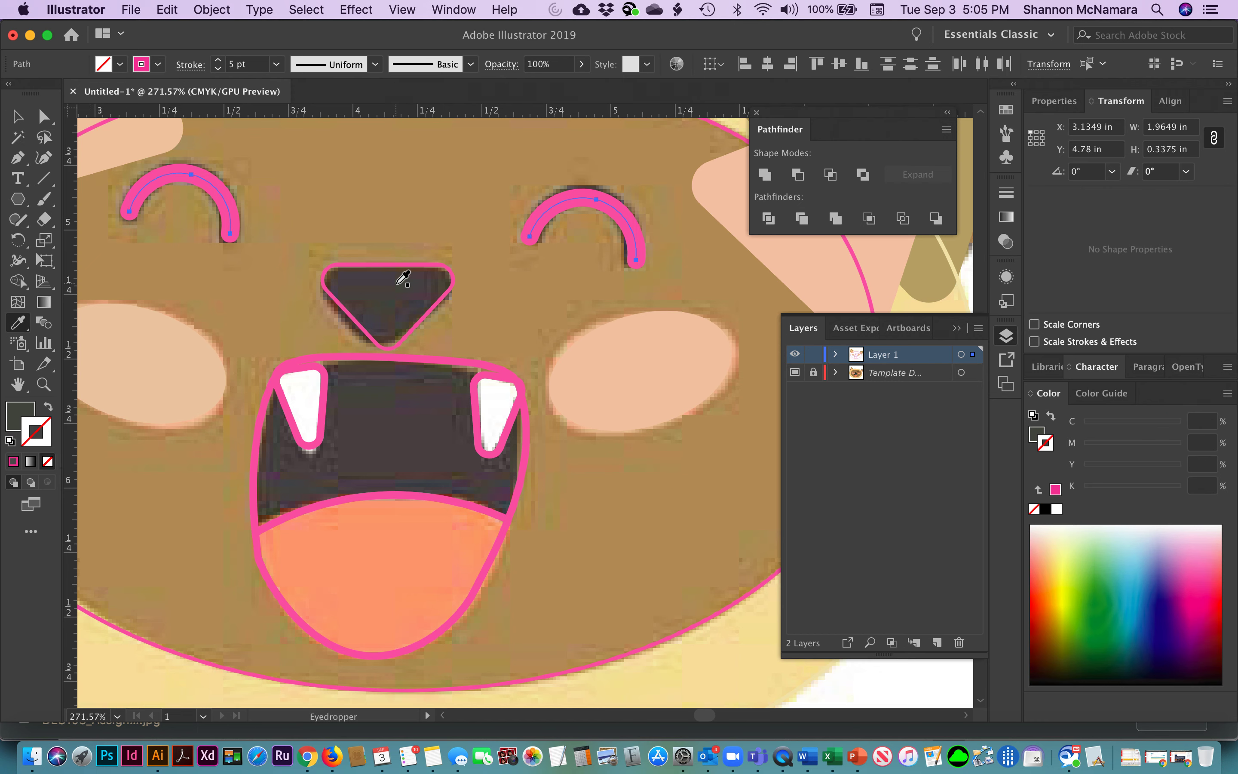
left_click(48, 407)
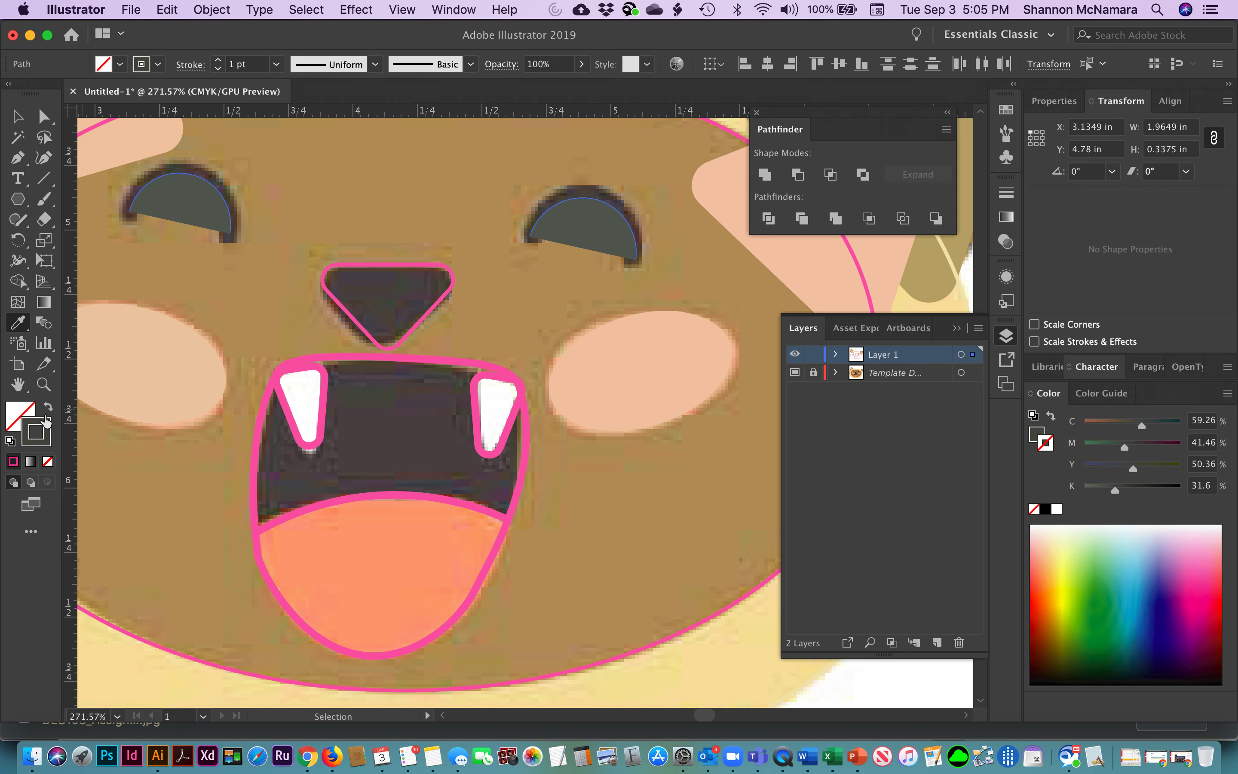
Set the stroke of both eye arcs to 5 pt weight with round caps.
left_click(1003, 191)
left_click(874, 236)
left_click(850, 208)
left_click(851, 208)
left_click(850, 207)
left_click(851, 207)
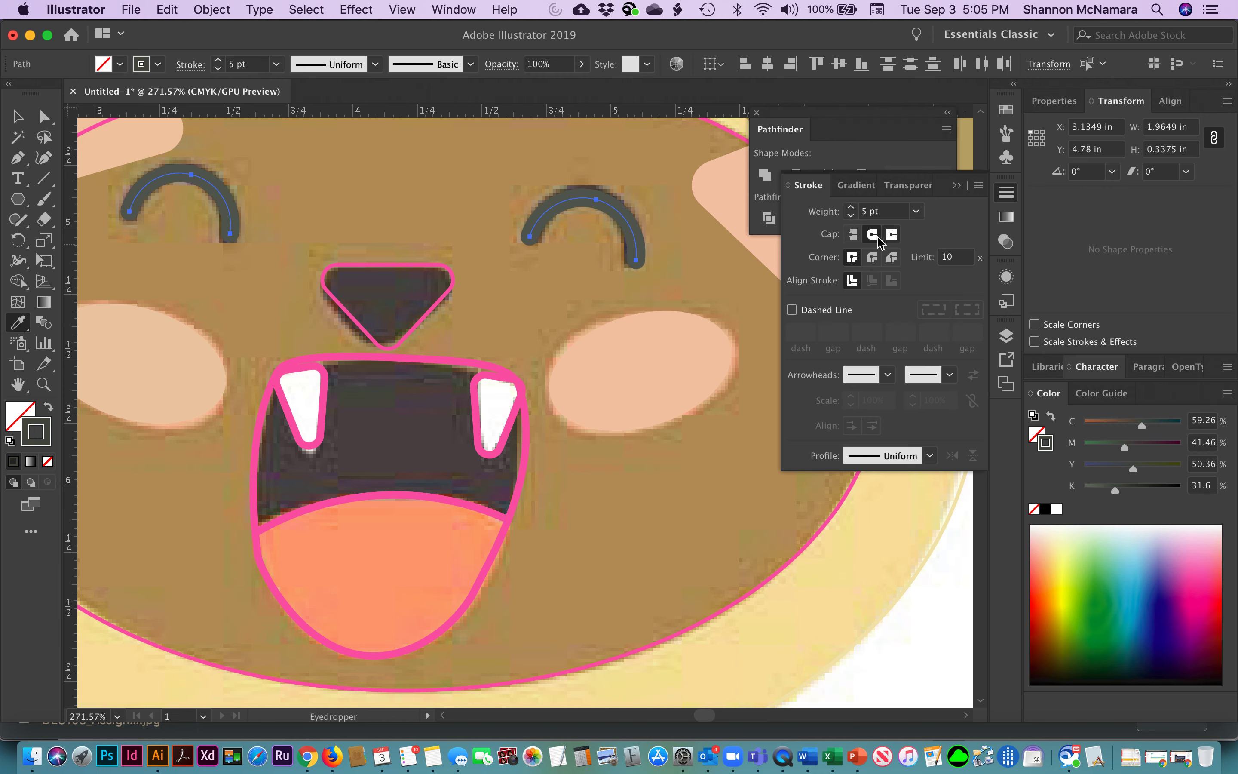
left_click(18, 117)
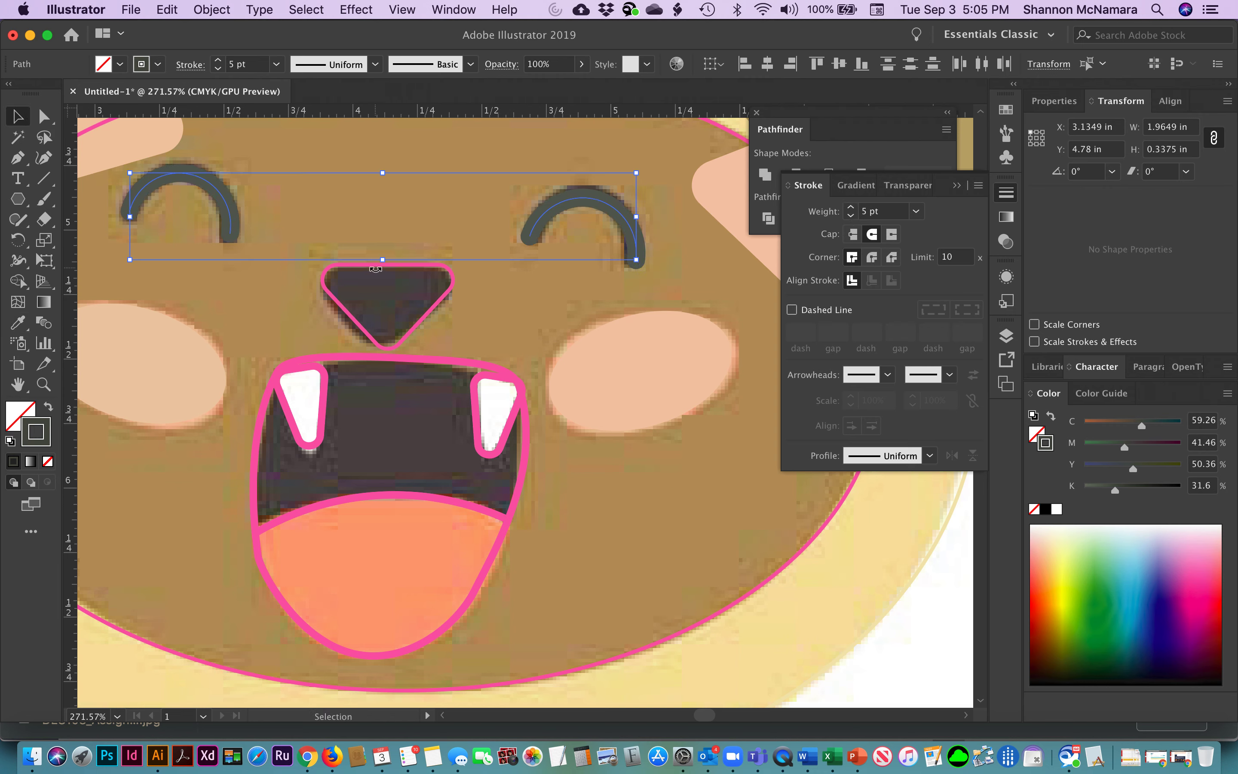
Fill the nose triangle with the template's dark nose color using the Eyedropper, replacing its pink outline.
left_click(337, 271)
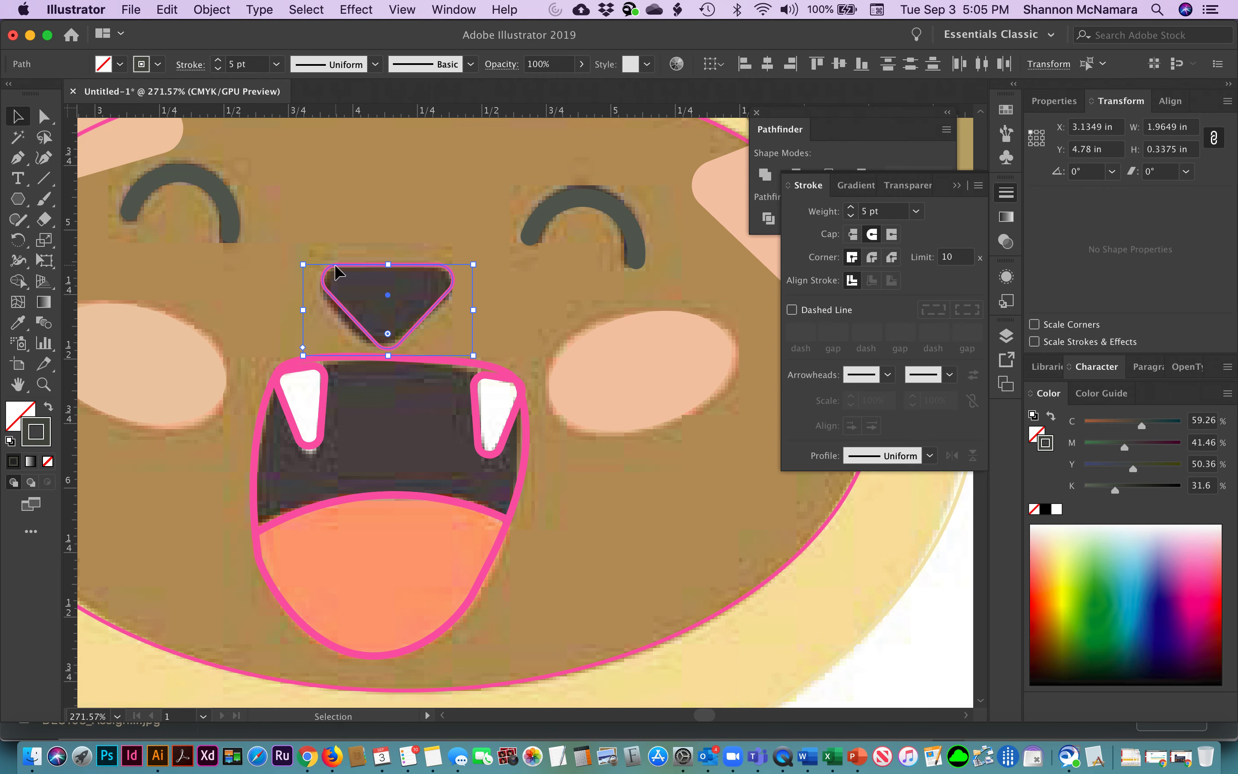
left_click(18, 322)
left_click(367, 279)
left_click(18, 120)
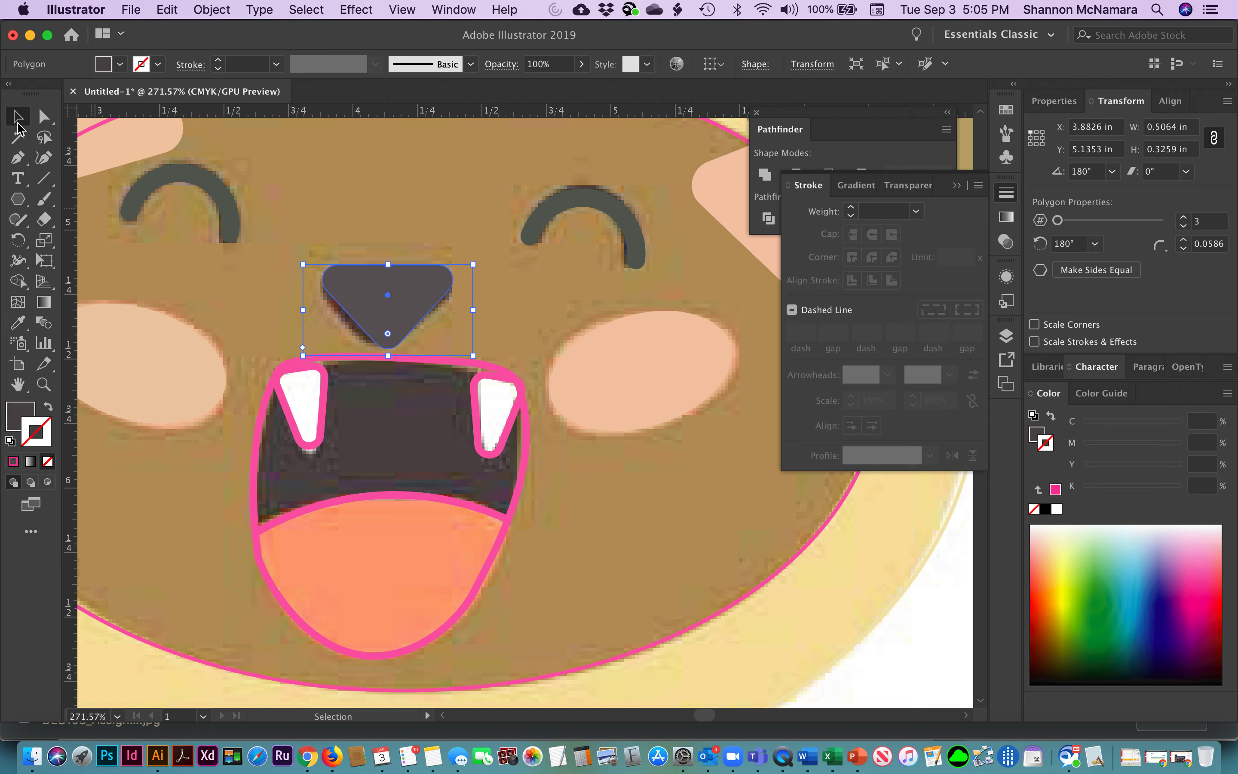
Fill both fangs with the template's white using the Eyedropper, replacing their pink outlines, and clear the selection.
left_click(322, 393)
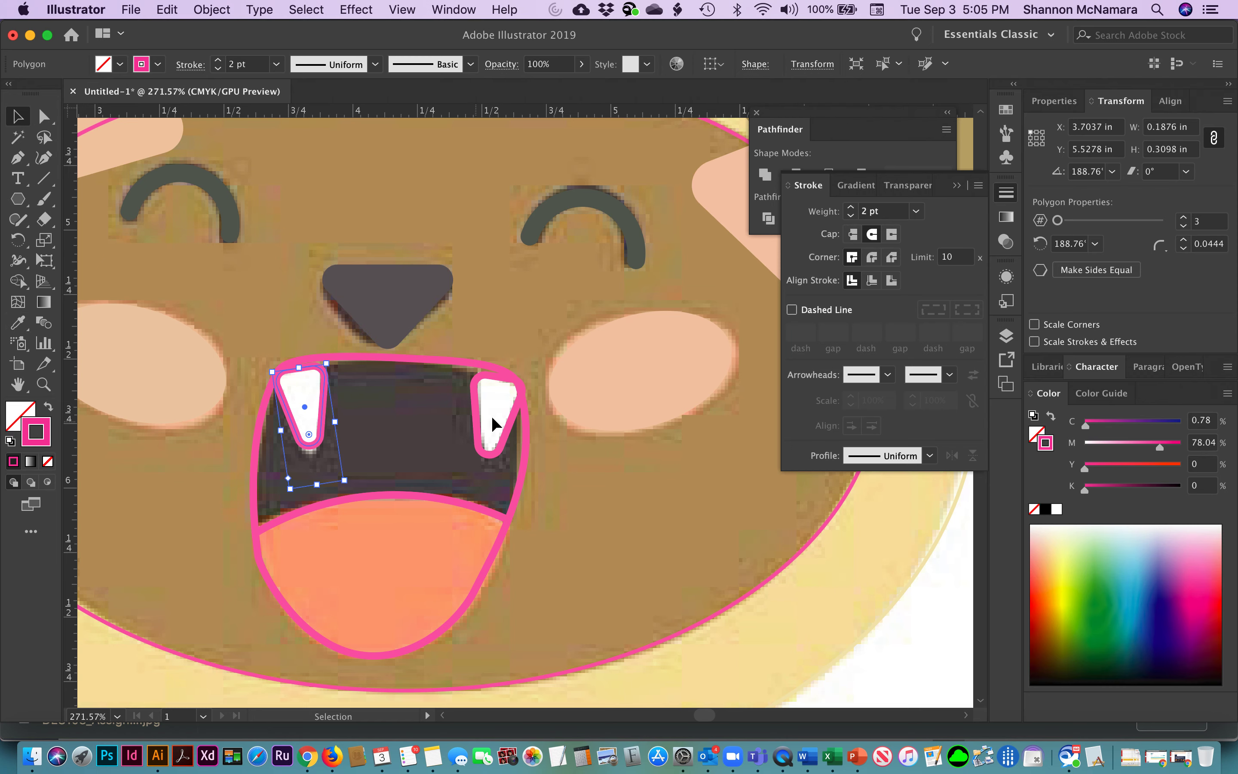
left_click(492, 454, "shift")
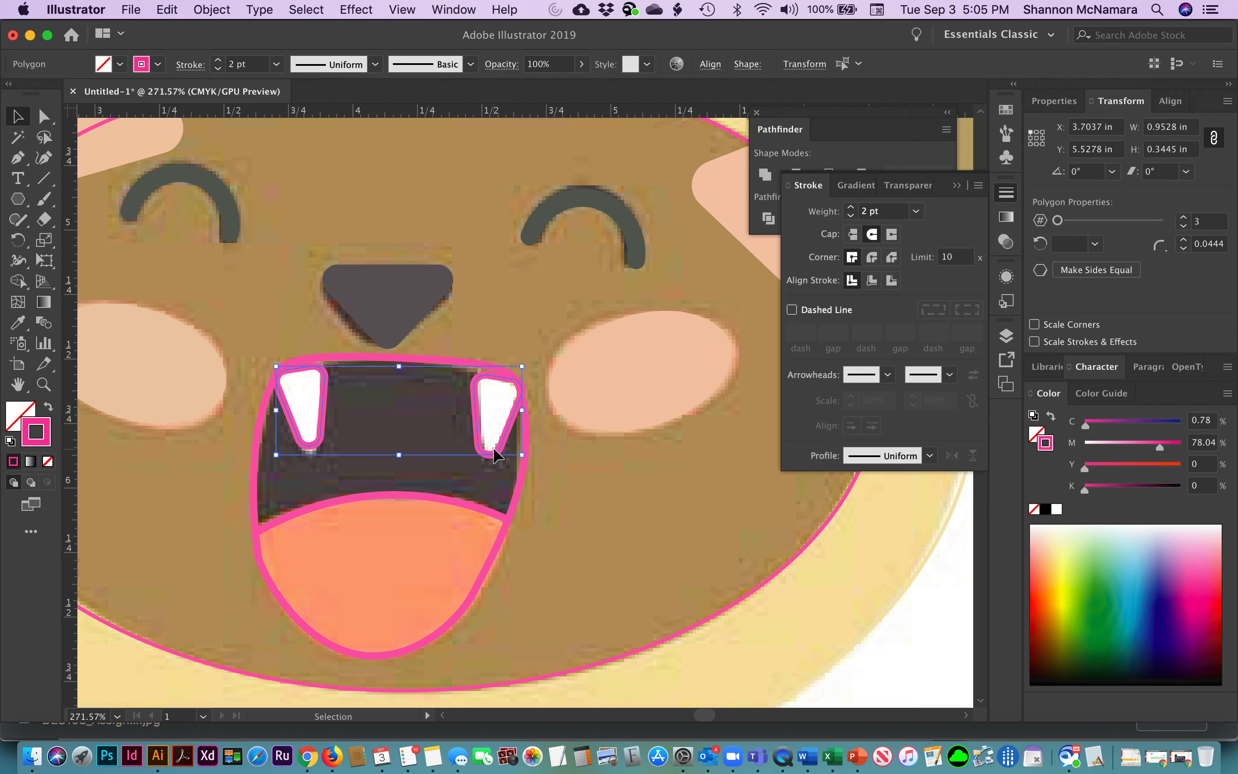
key("i")
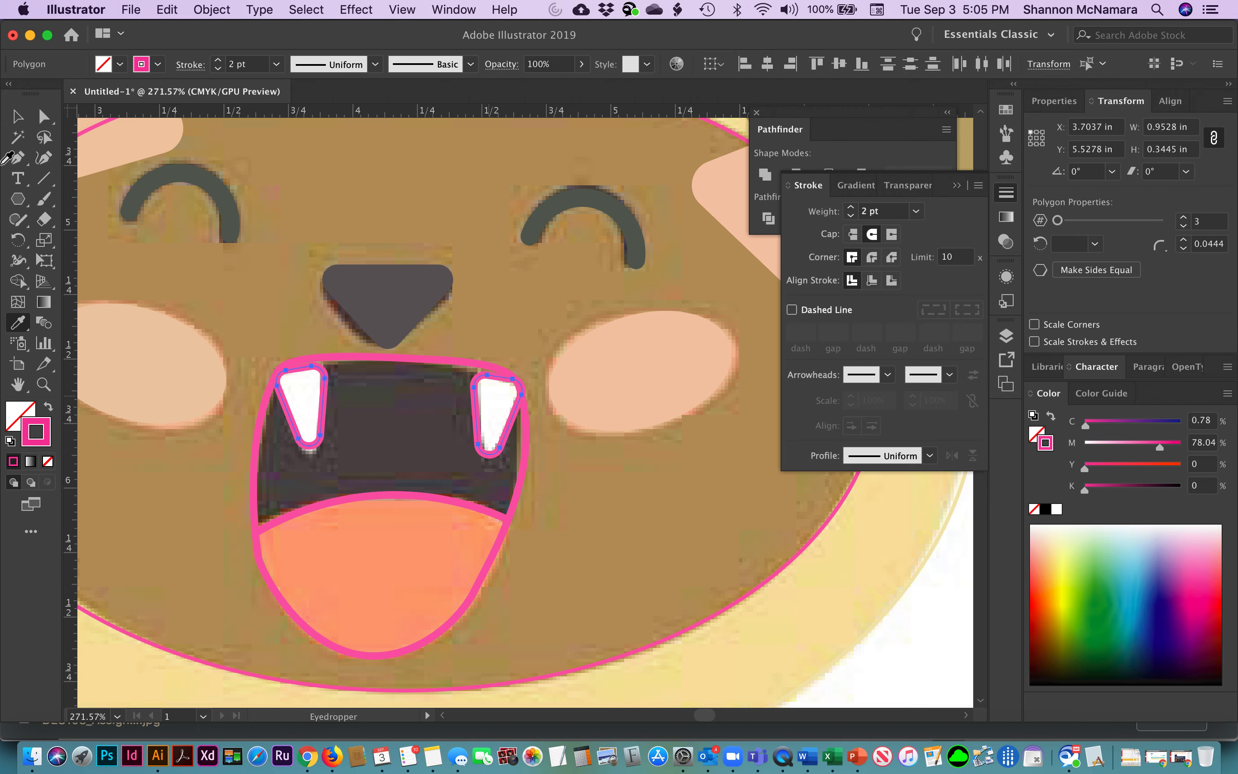
left_click(493, 409)
left_click(18, 116)
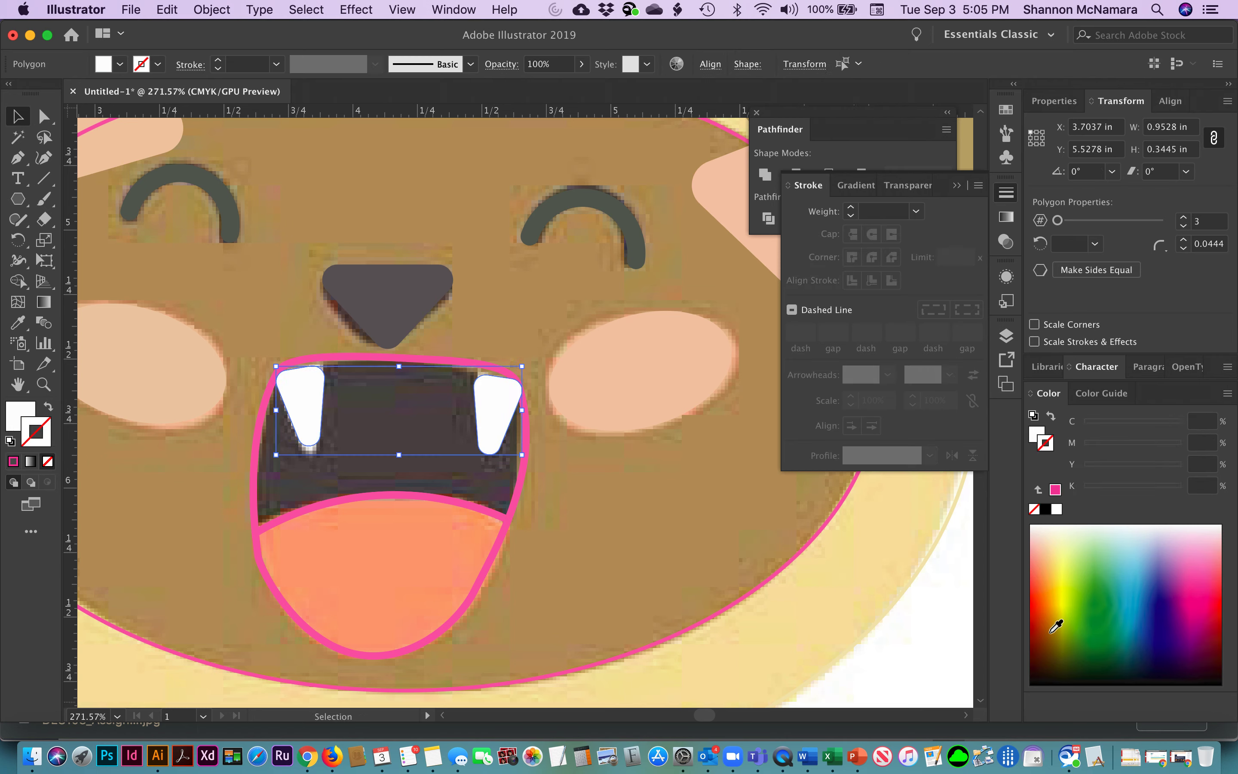
left_click(958, 661)
left_click(734, 607)
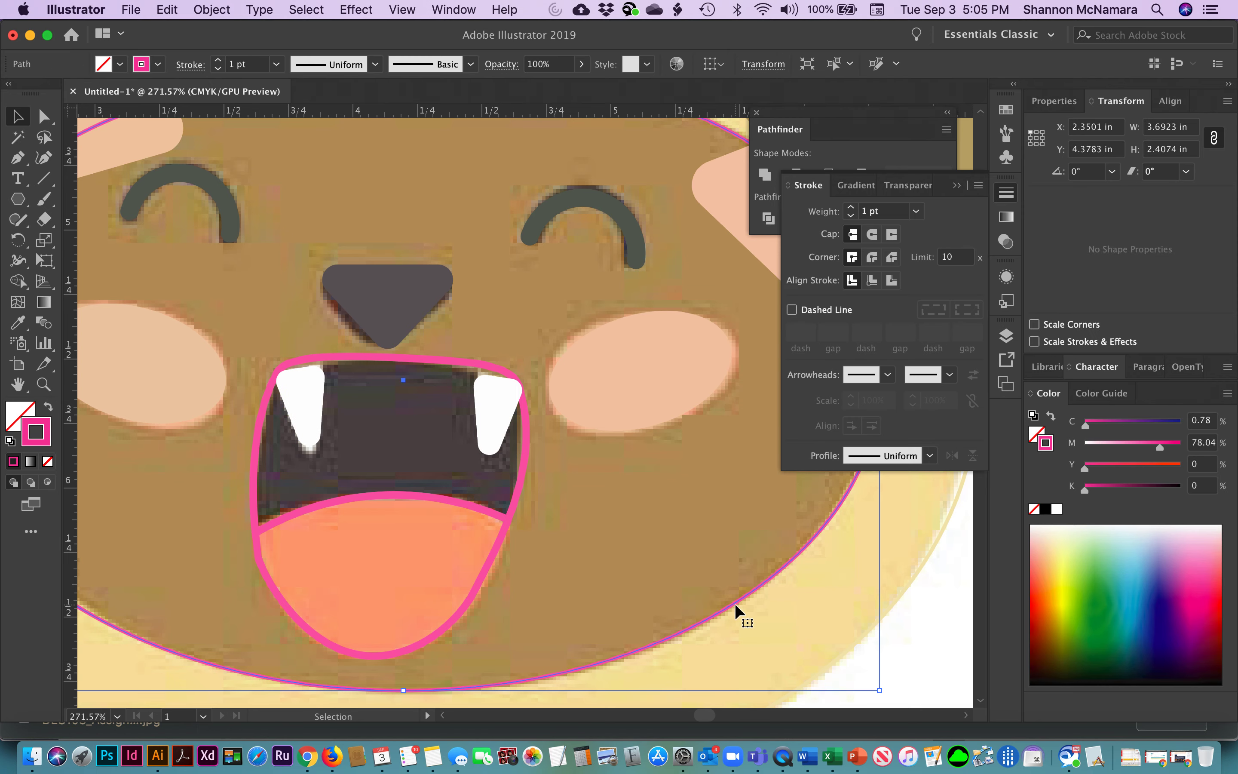
left_click(943, 637)
Fill the mouth's upper interior shape with the template's dark color using the Eyedropper, replacing its pink outline.
left_click(44, 116)
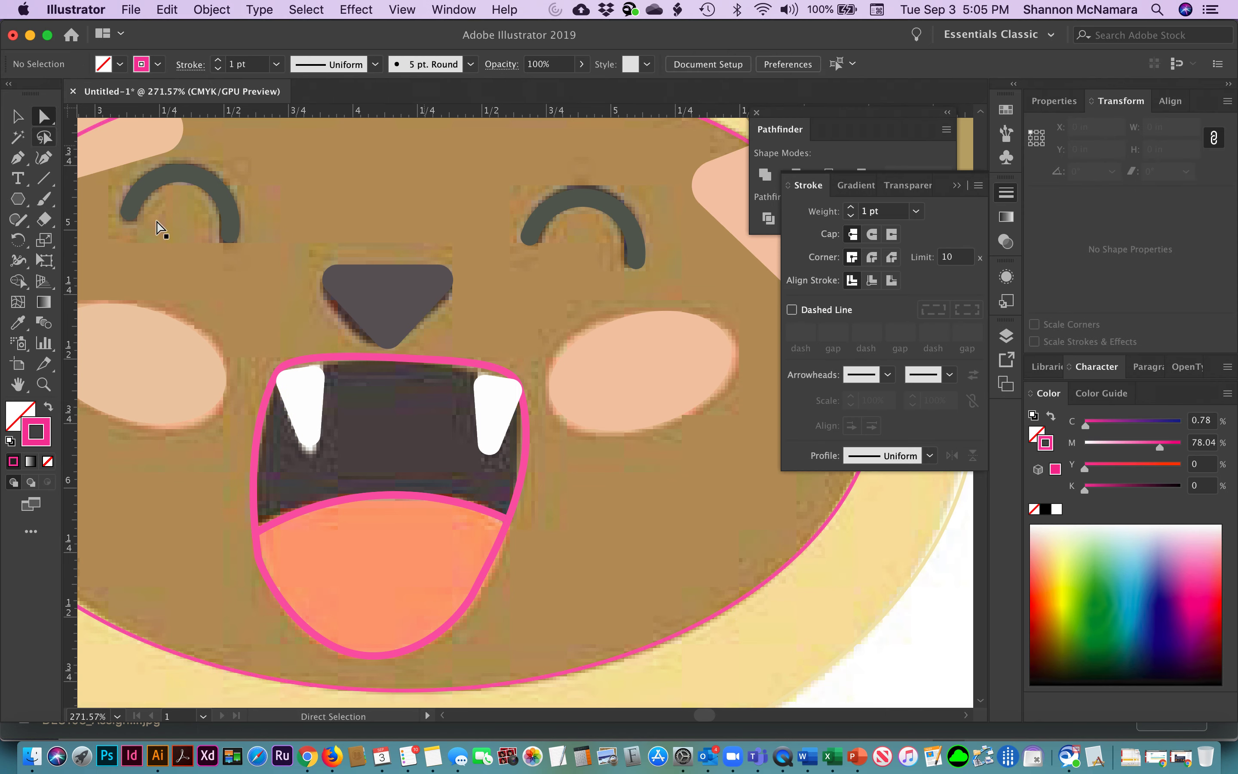
left_click(407, 366)
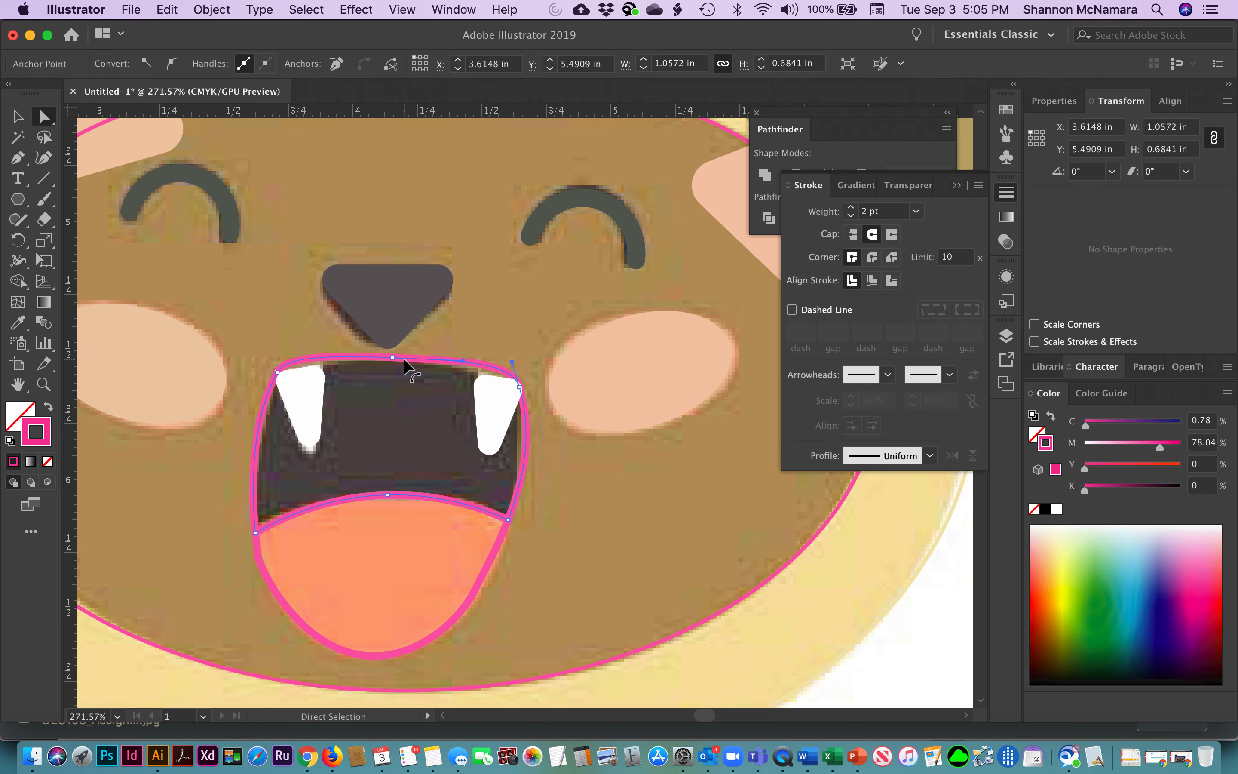
left_click(18, 322)
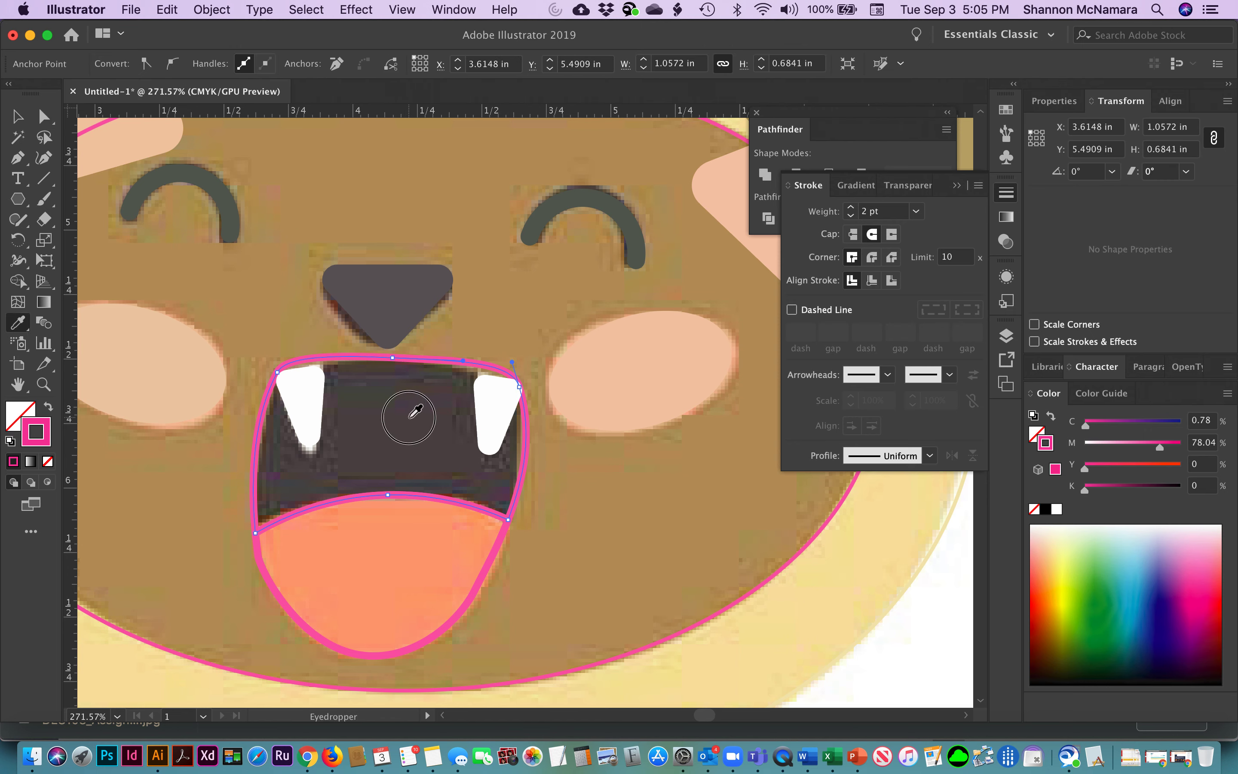
left_click(338, 320)
left_click(43, 118)
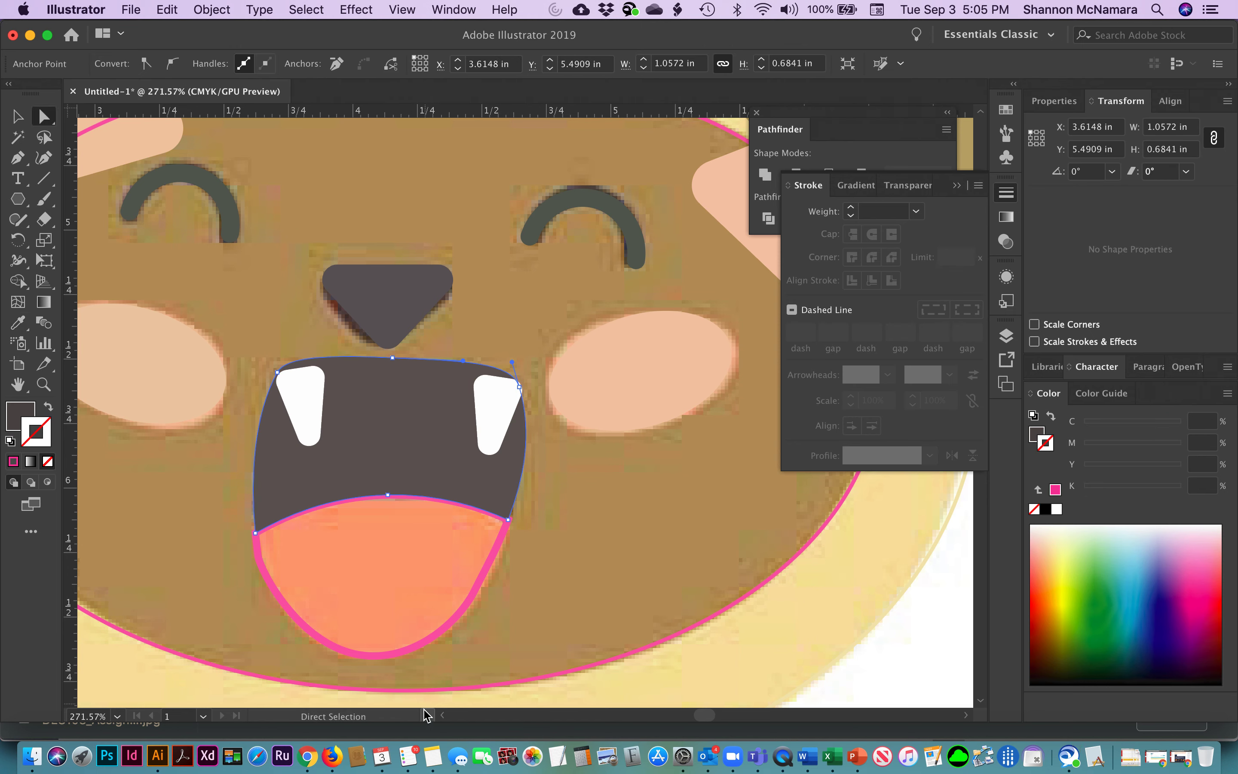
Fill the tongue shape with the template's tongue orange using the Eyedropper, replacing its pink outline.
left_click(389, 657)
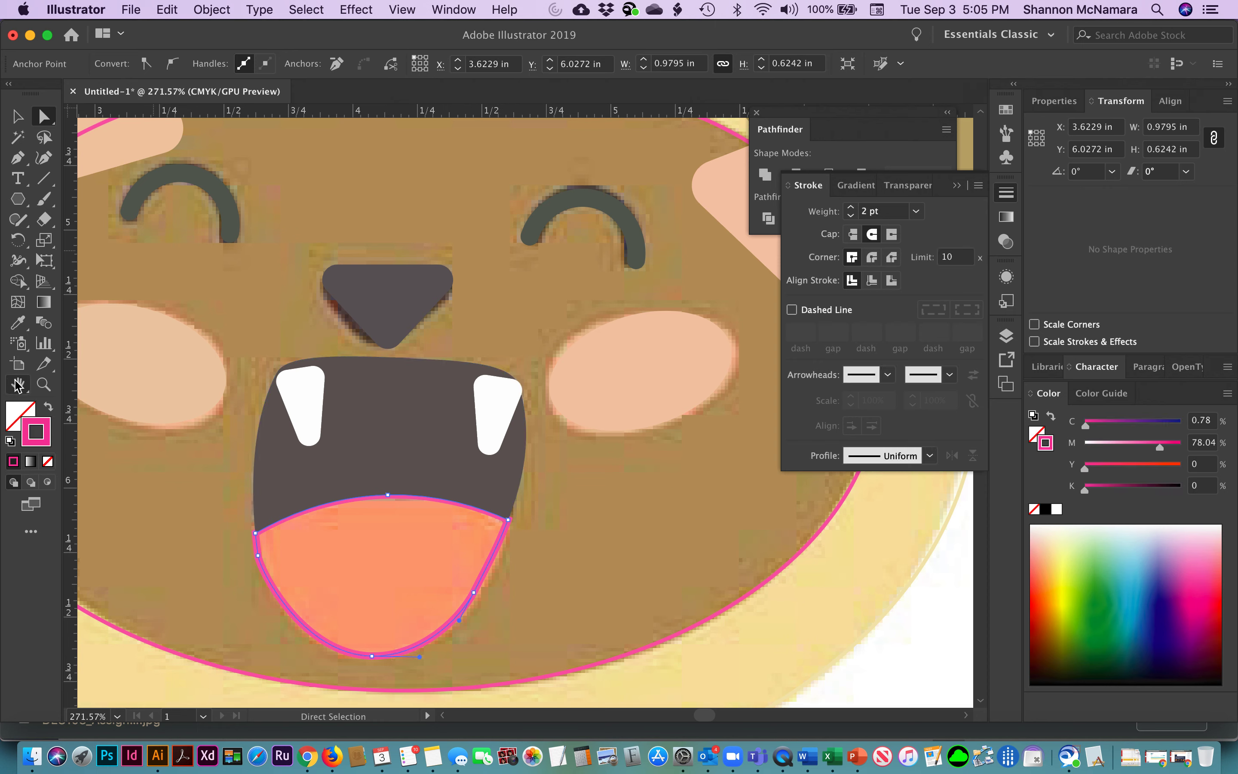
left_click(18, 322)
left_click(377, 575)
left_click(26, 109)
Fill the inner face oval with the template's brown using the Eyedropper, replacing its pink outline, and clear the selection.
left_click(733, 604)
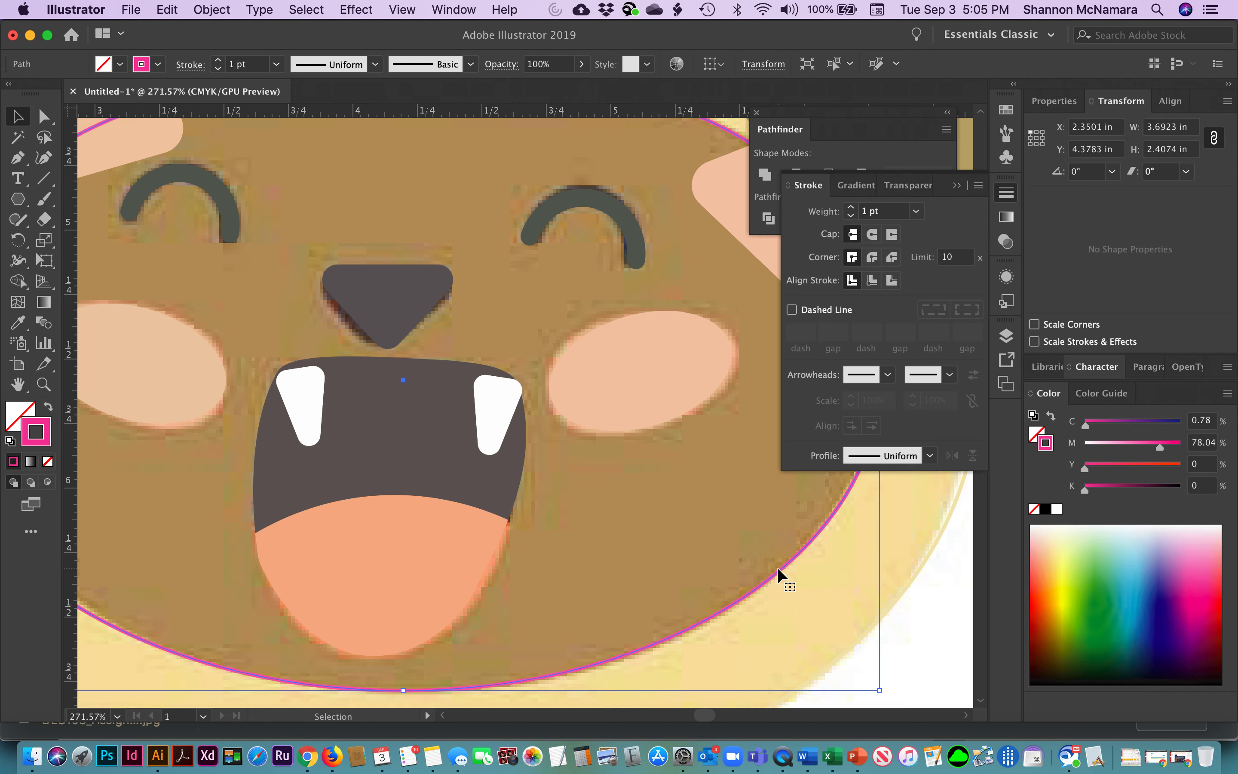
left_click(18, 322)
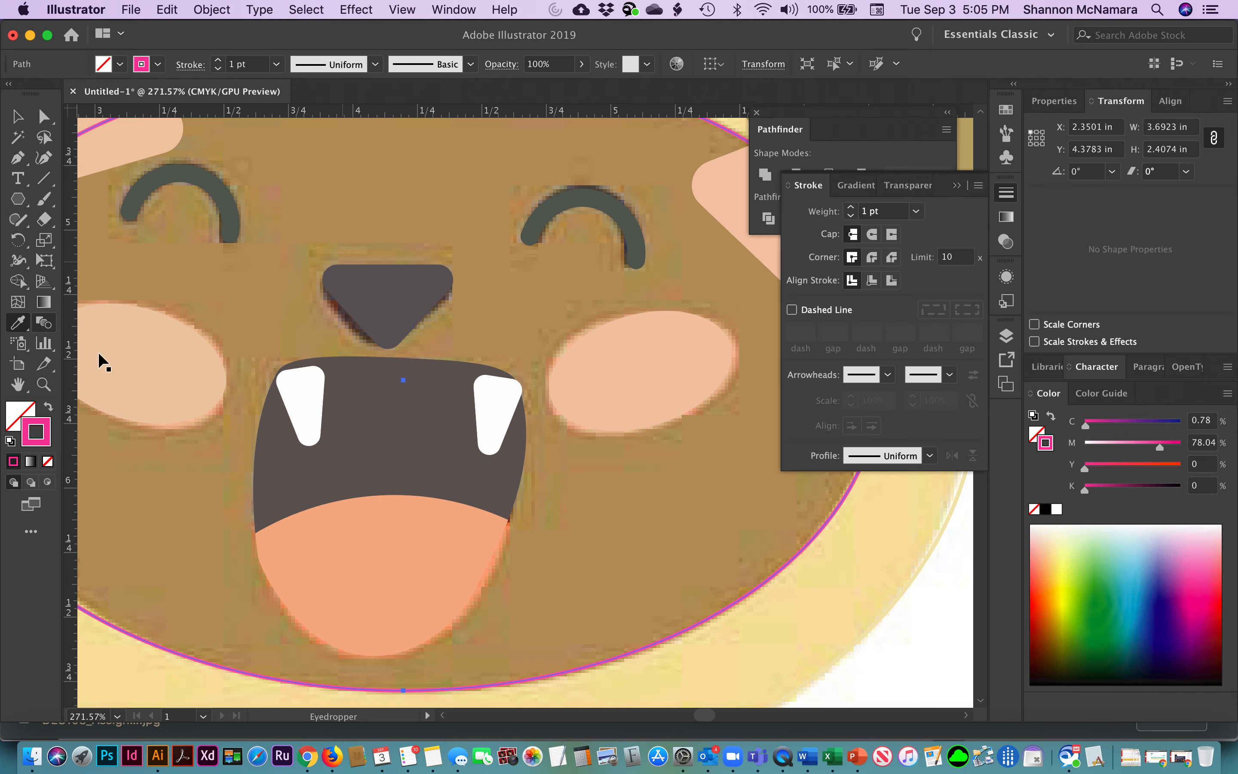
left_click(722, 507)
left_click(12, 116)
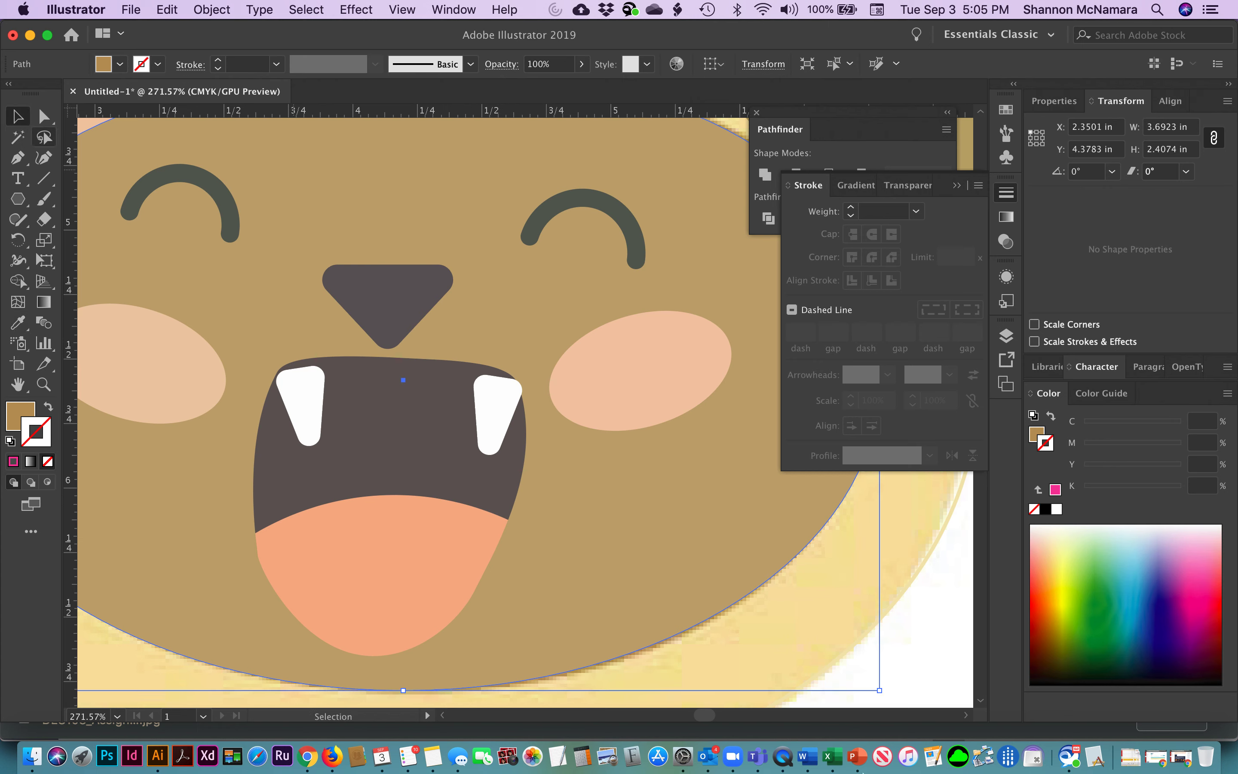
left_click(911, 538)
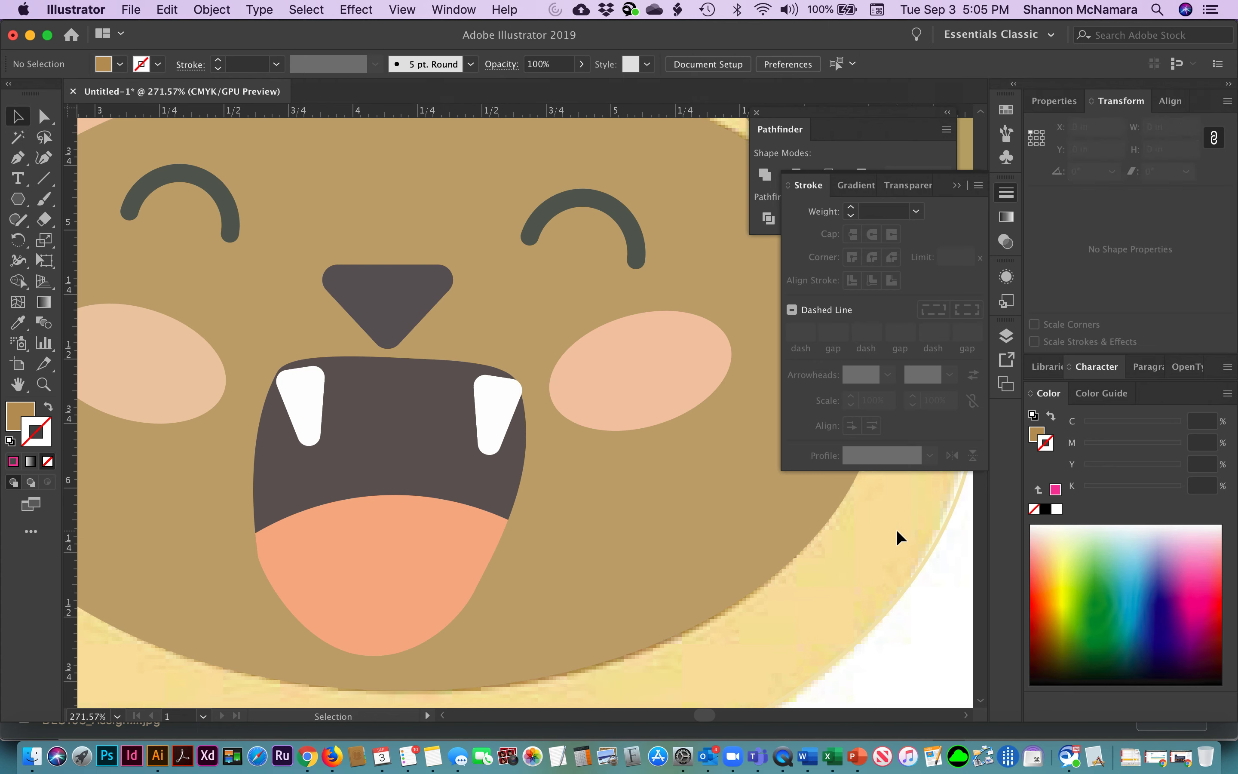
Swap the outer head oval's pale yellow stroke to its fill, leaving no stroke, and clear the selection.
left_click(924, 561)
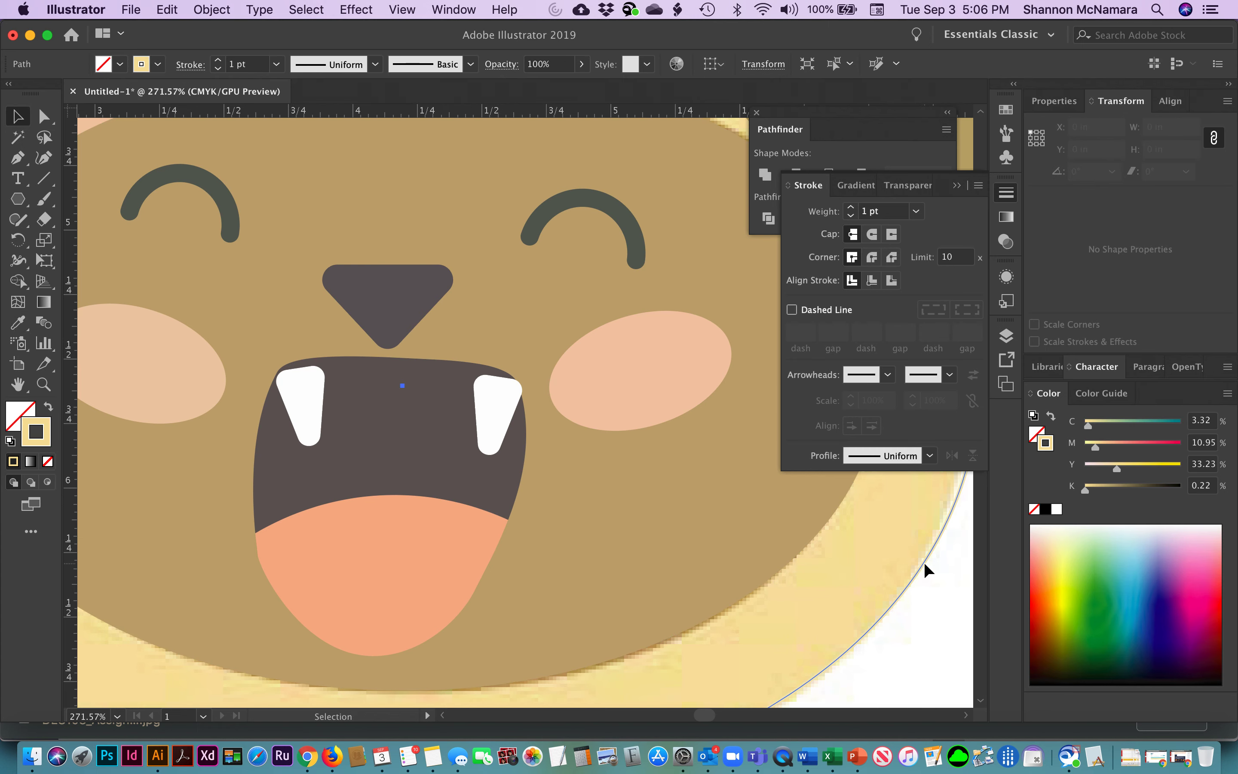
left_click(49, 406)
left_click(902, 642)
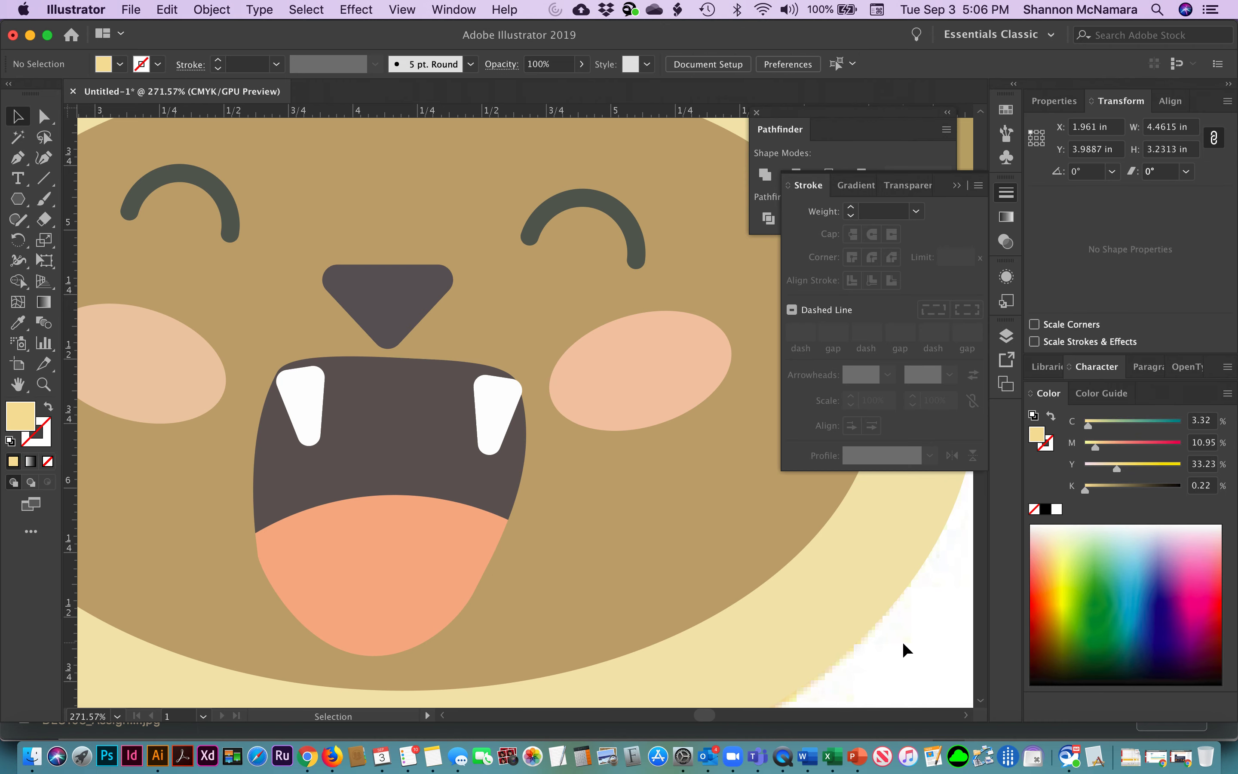
key("super+0")
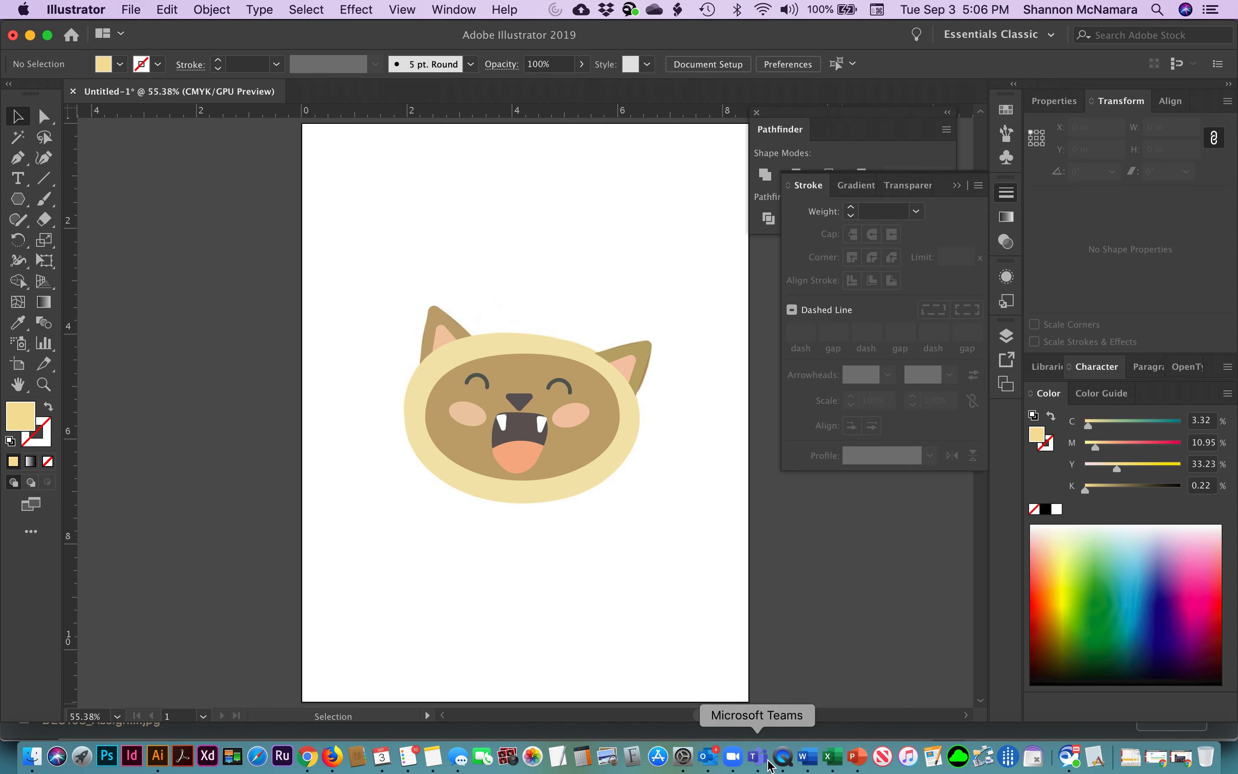
left_click(783, 756)
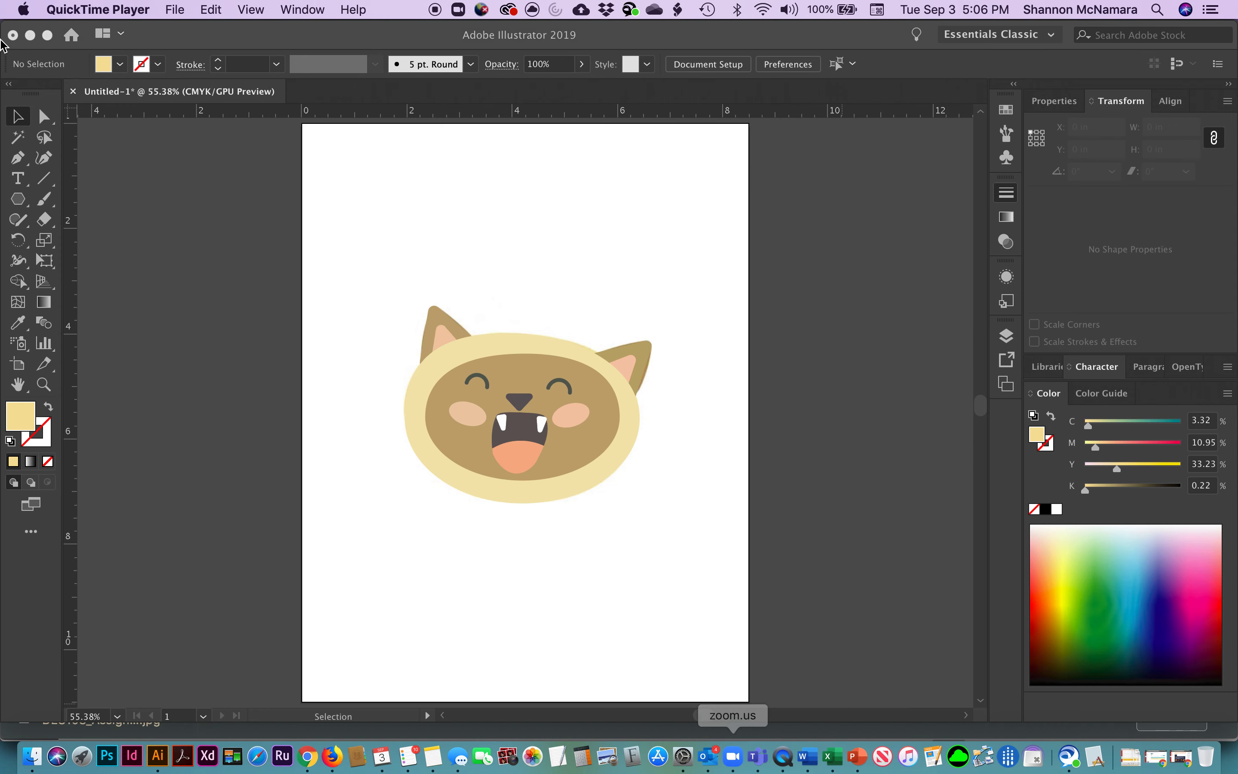
left_click(176, 11)
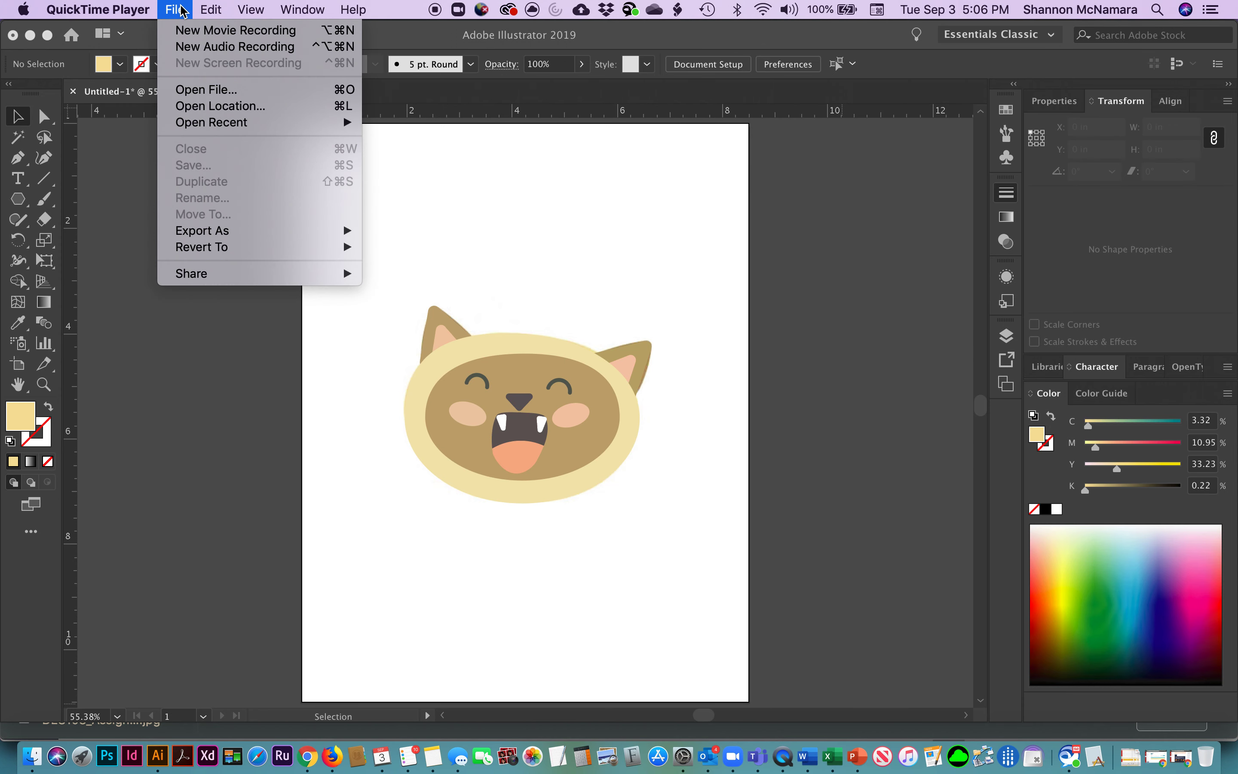